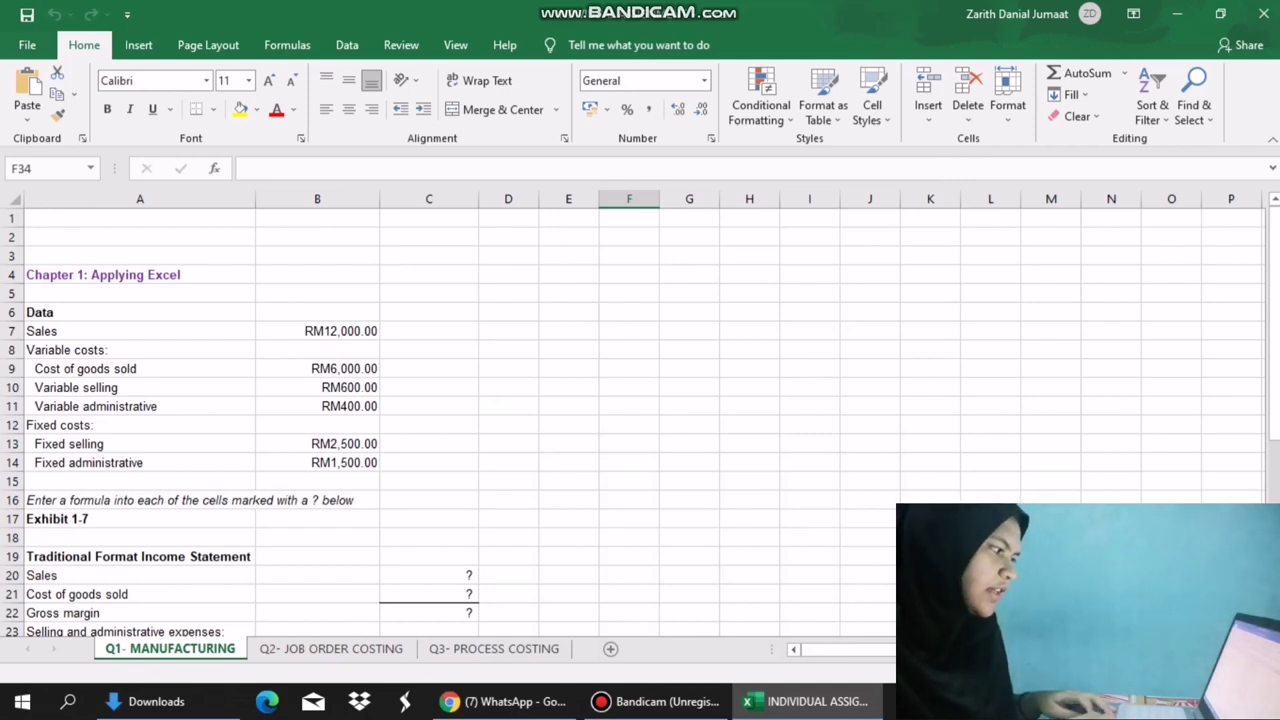
Link the Traditional Format Income Statement's Sales cell C20 to the Sales figure in the Data section with =B7.
left_click_drag(1274, 318, 1273, 329)
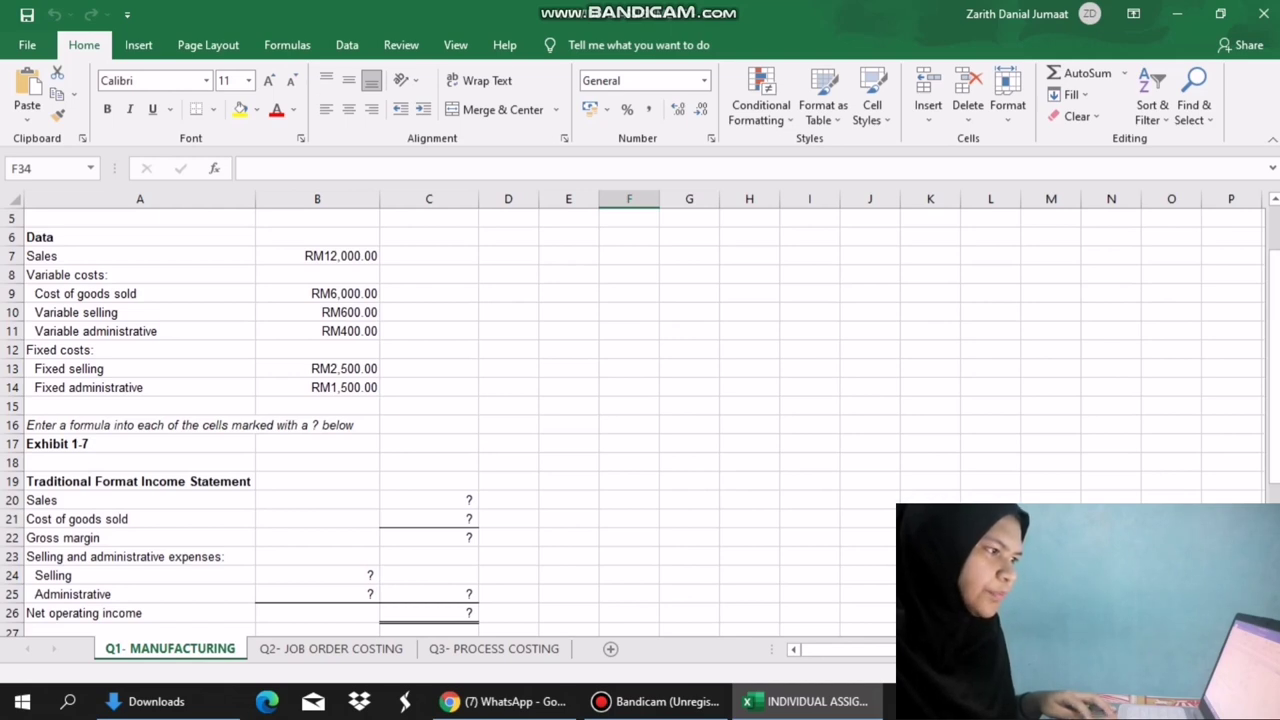
left_click_drag(1273, 371, 1273, 379)
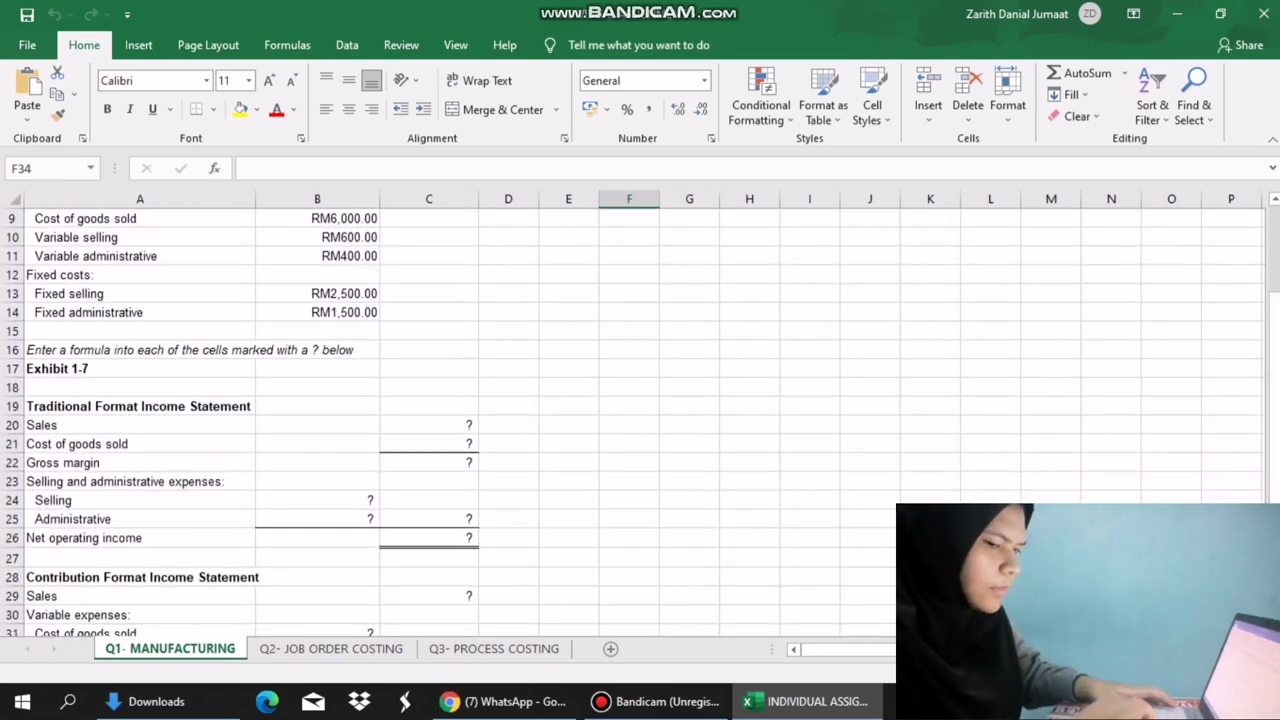
left_click_drag(1273, 397, 1273, 220)
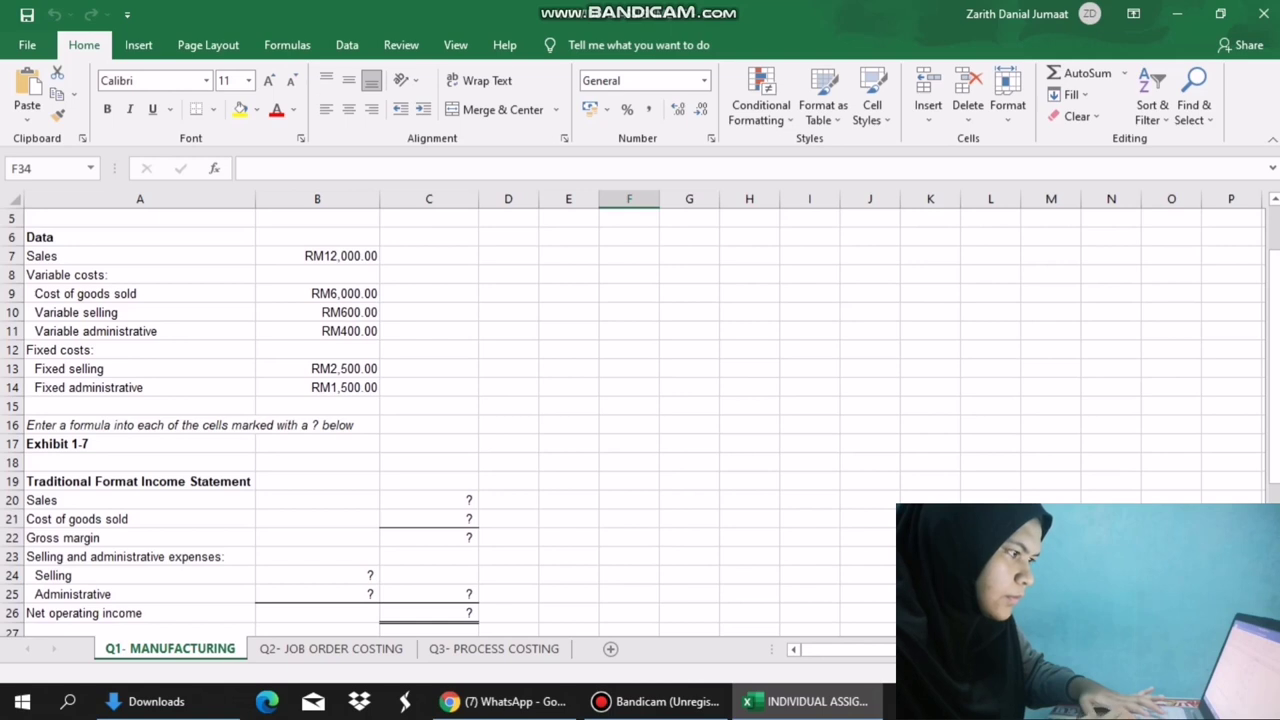
left_click(429, 500)
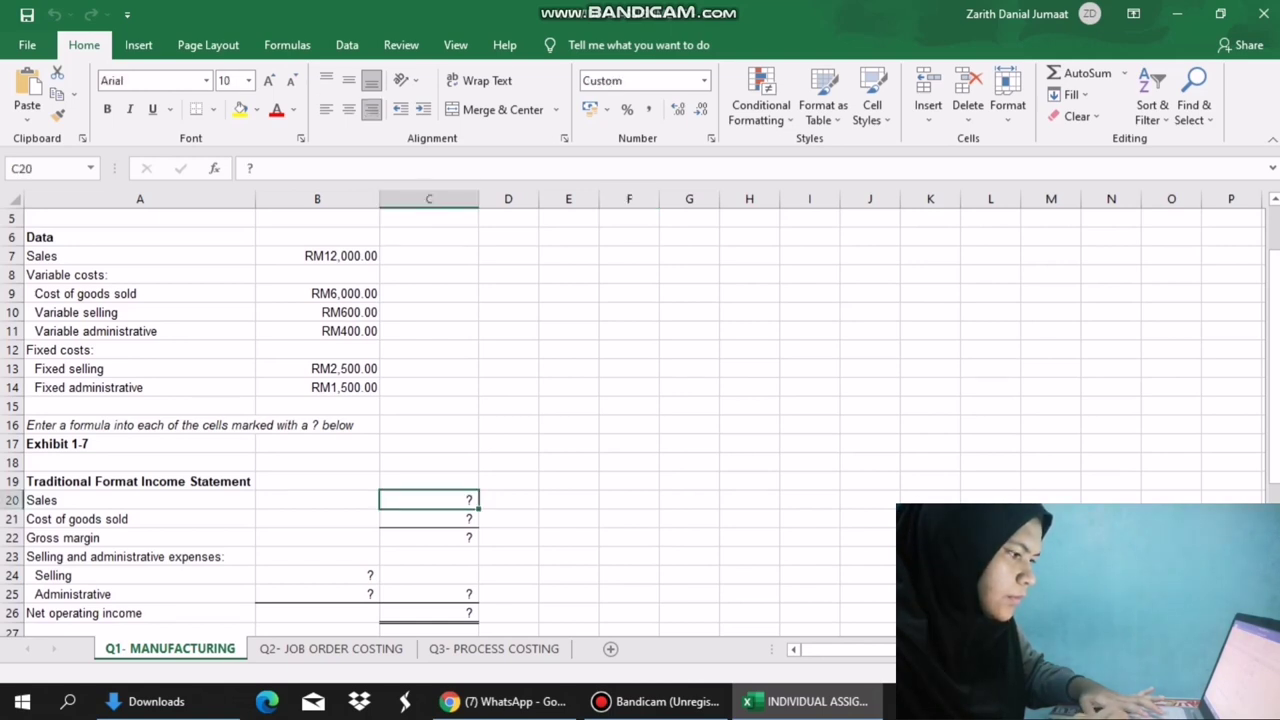
type("=")
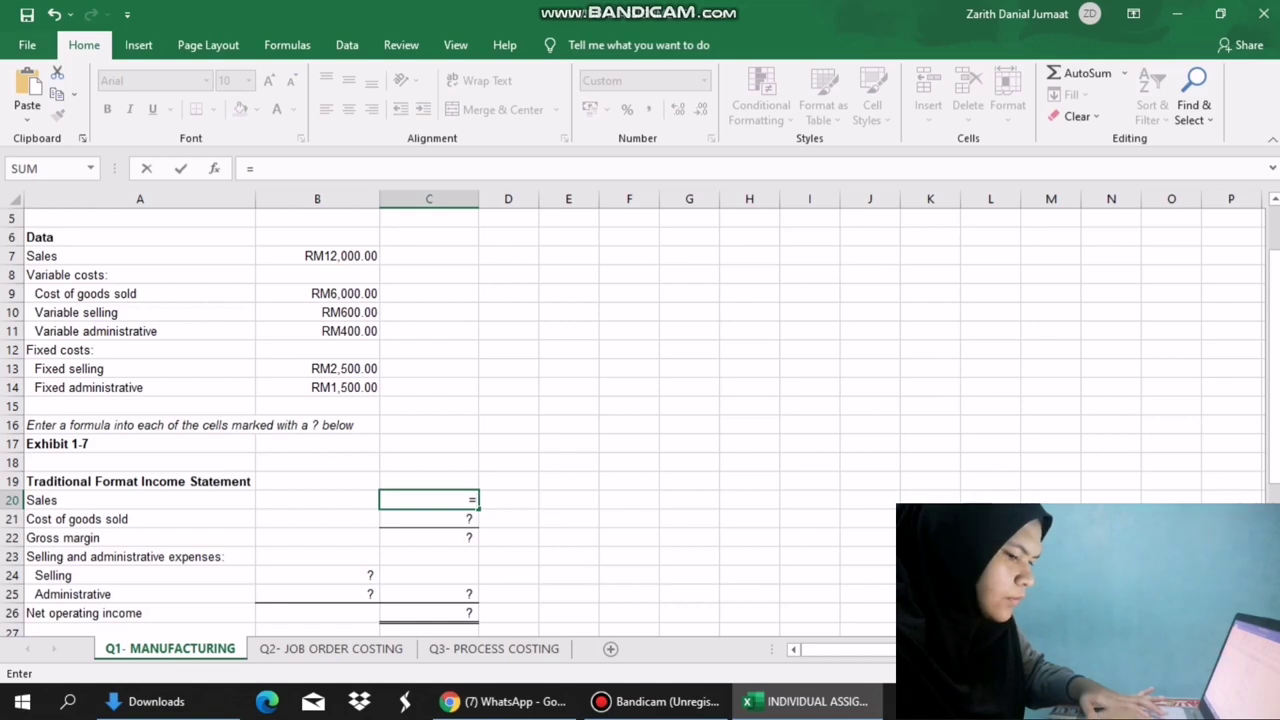
left_click(317, 256)
key("Return")
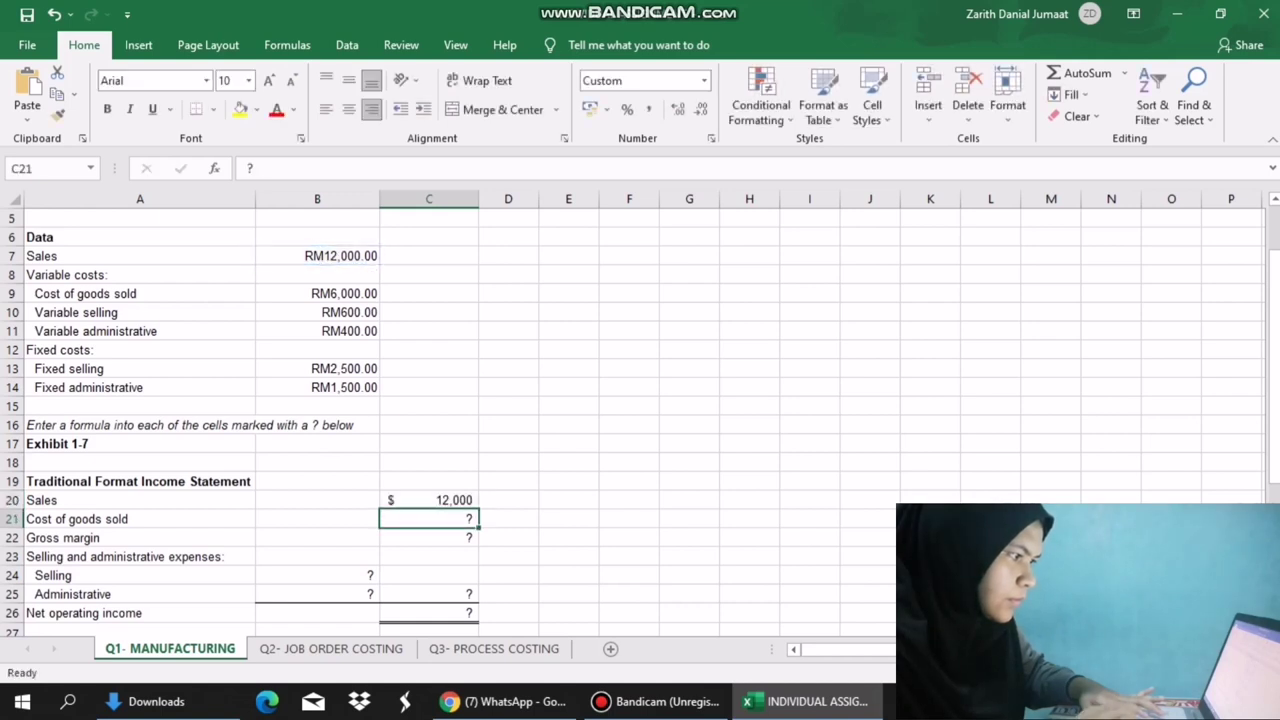
Link the traditional statement's Cost of goods sold cell C21 to the corresponding Data figure with =B9.
key("F2")
type("=")
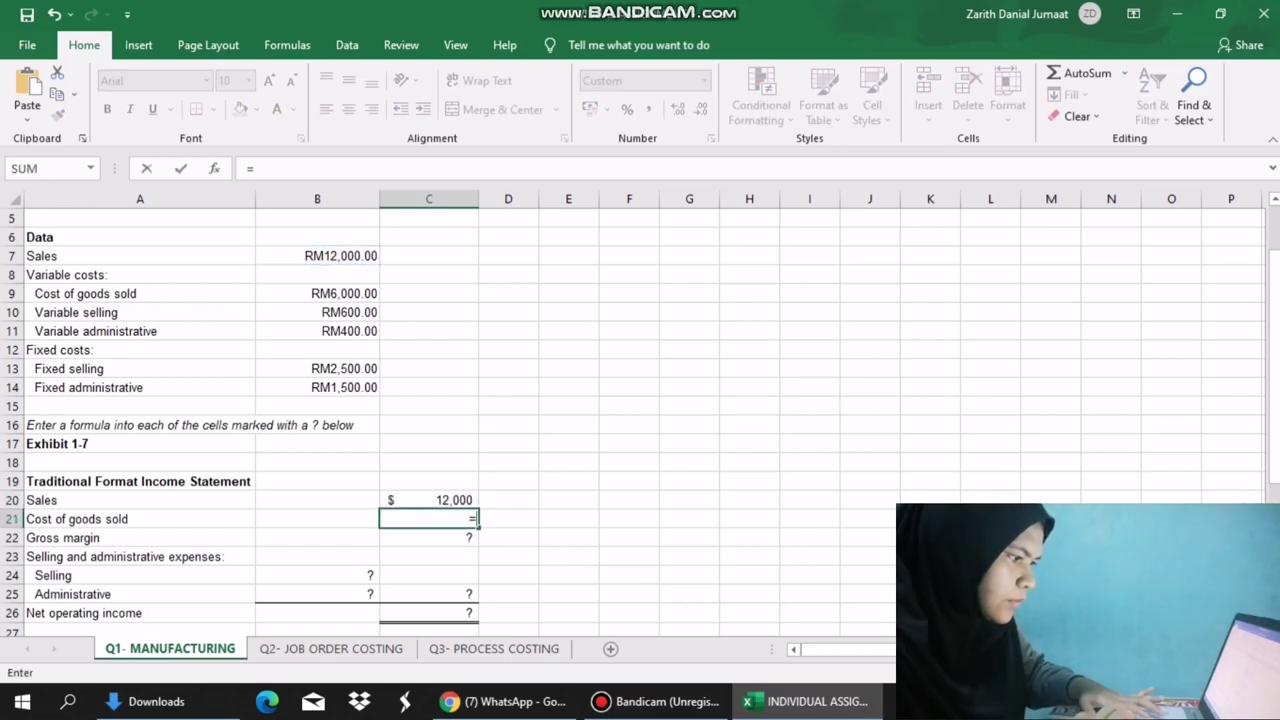
left_click(317, 294)
key("Return")
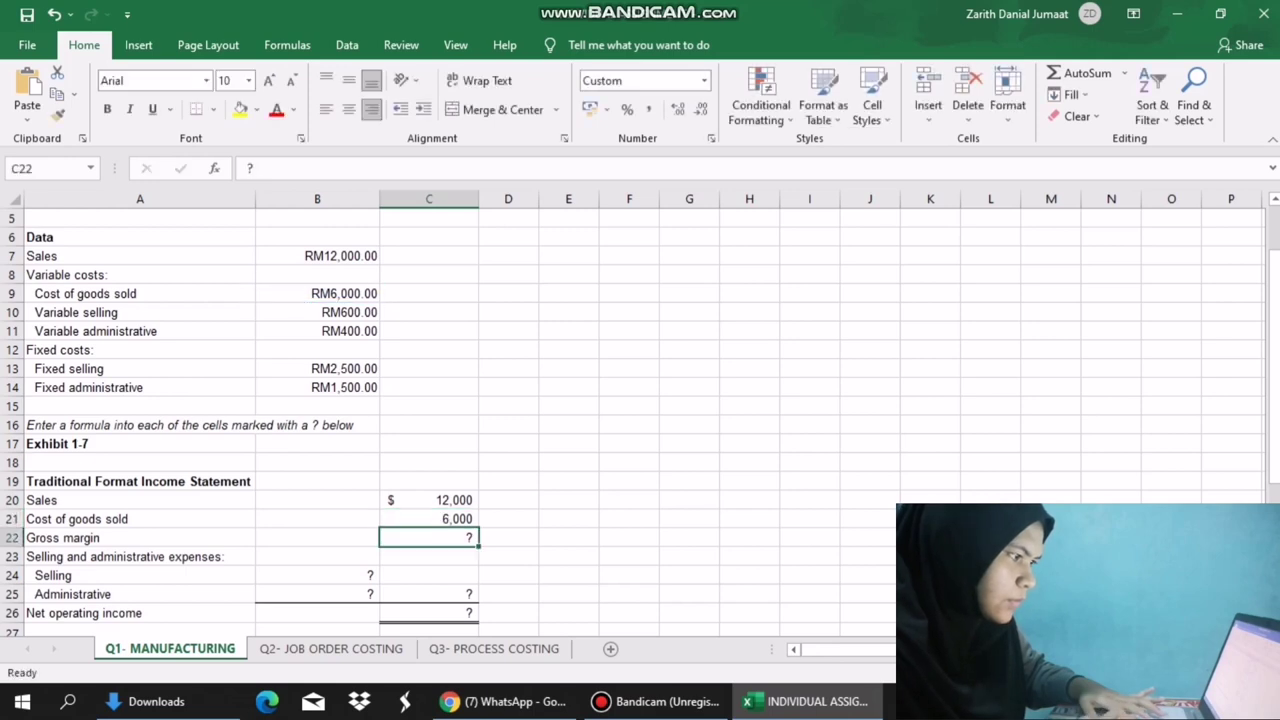
Calculate Gross margin in C22 as sales minus cost of goods sold with =C20-C21.
key("F2")
key("BackSpace")
type("=")
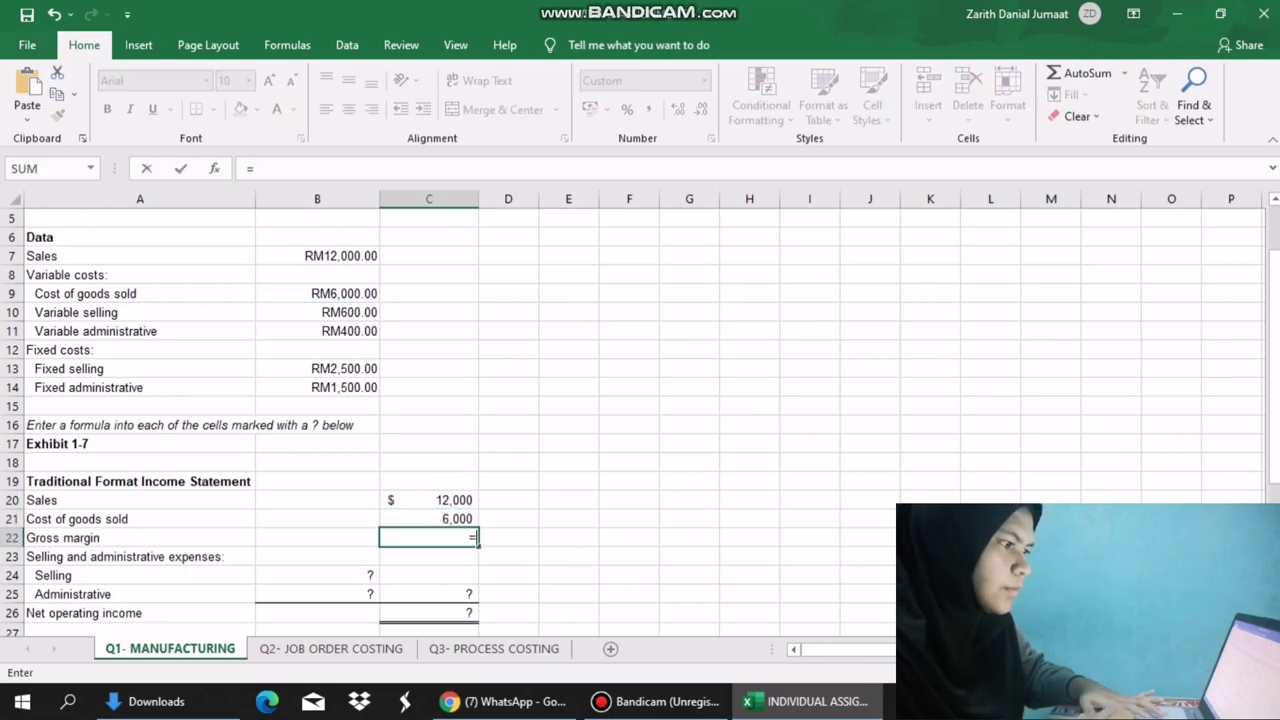
left_click(429, 500)
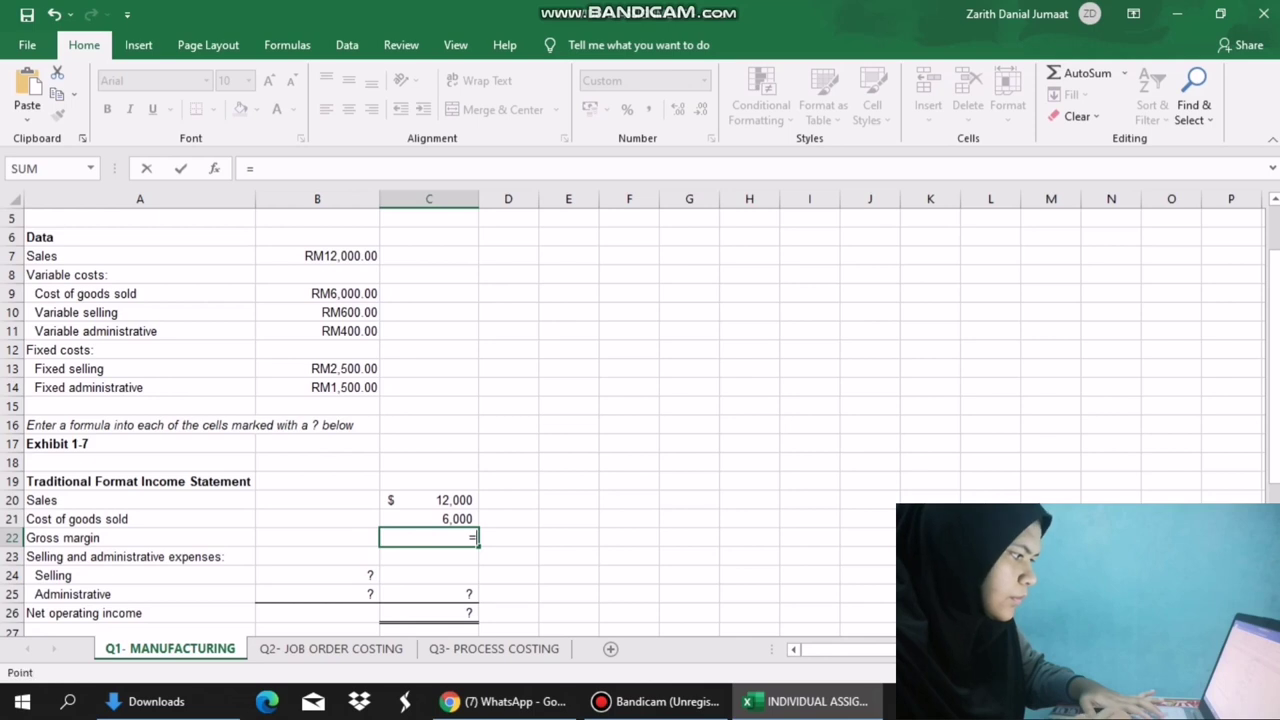
type("-")
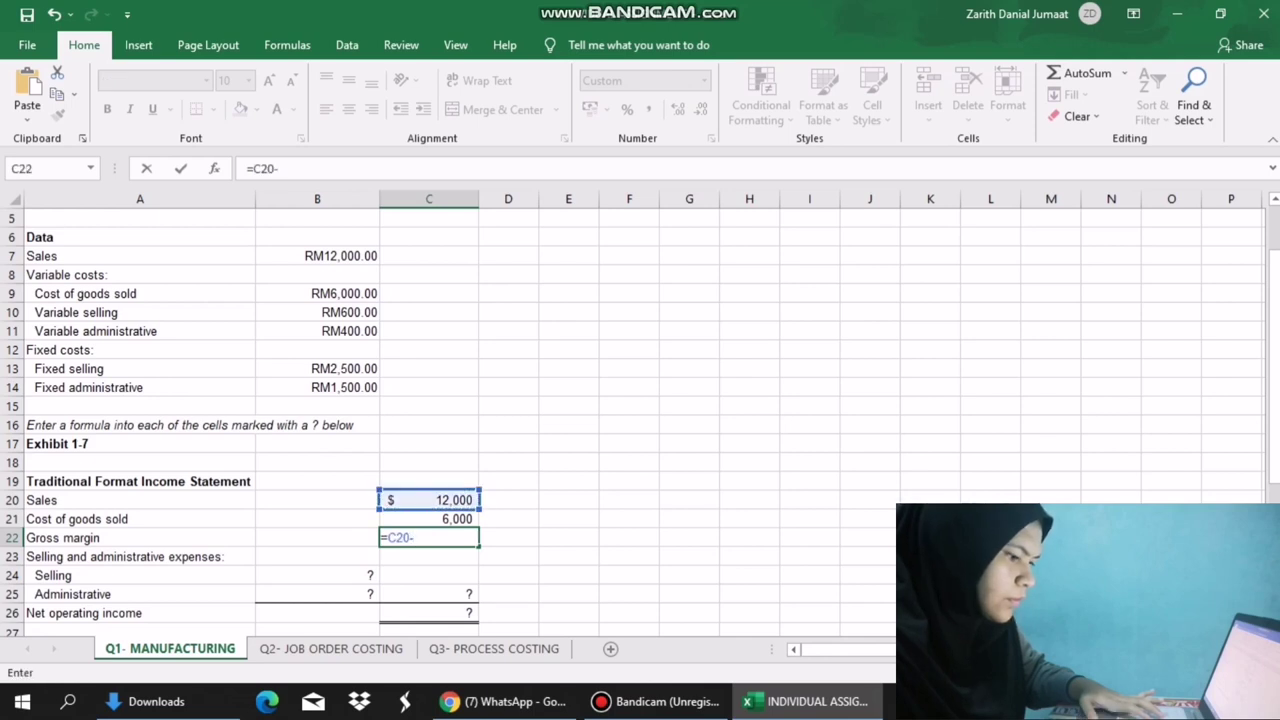
key("Up")
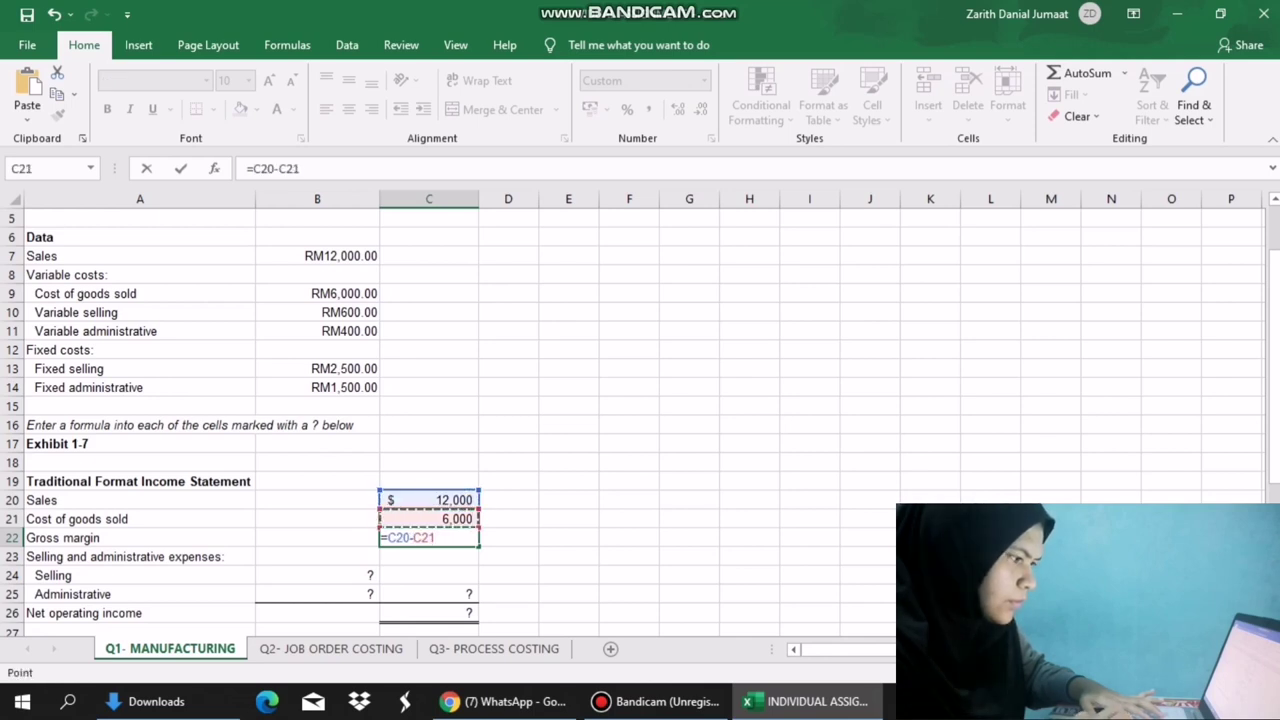
key("Return")
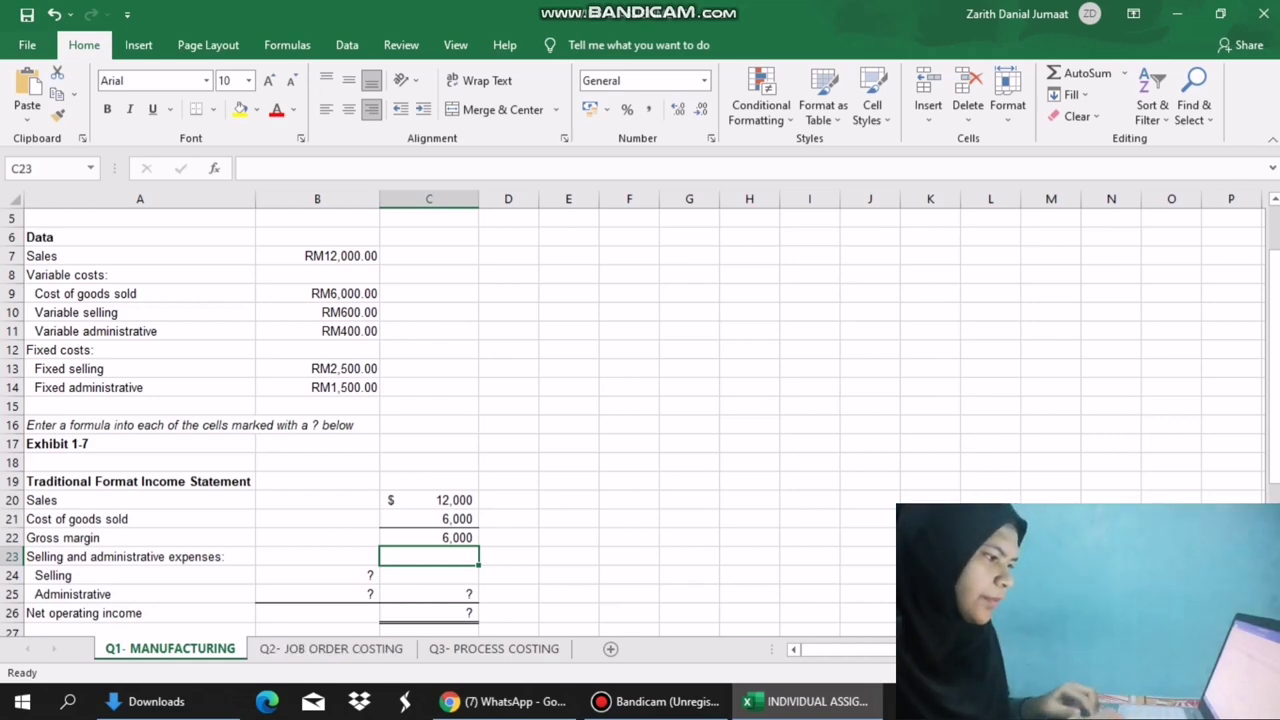
Calculate the Selling expense in B24 by adding variable and fixed selling costs with =B10+B13.
left_click(317, 576)
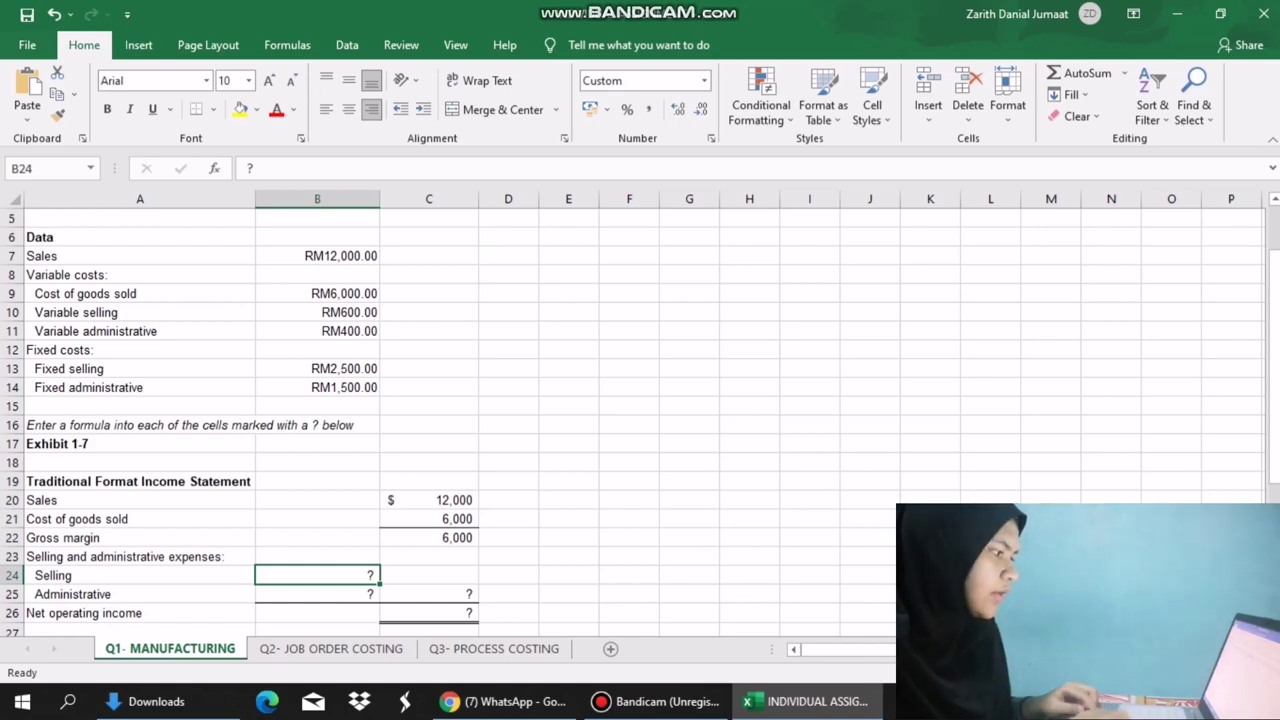
type("=")
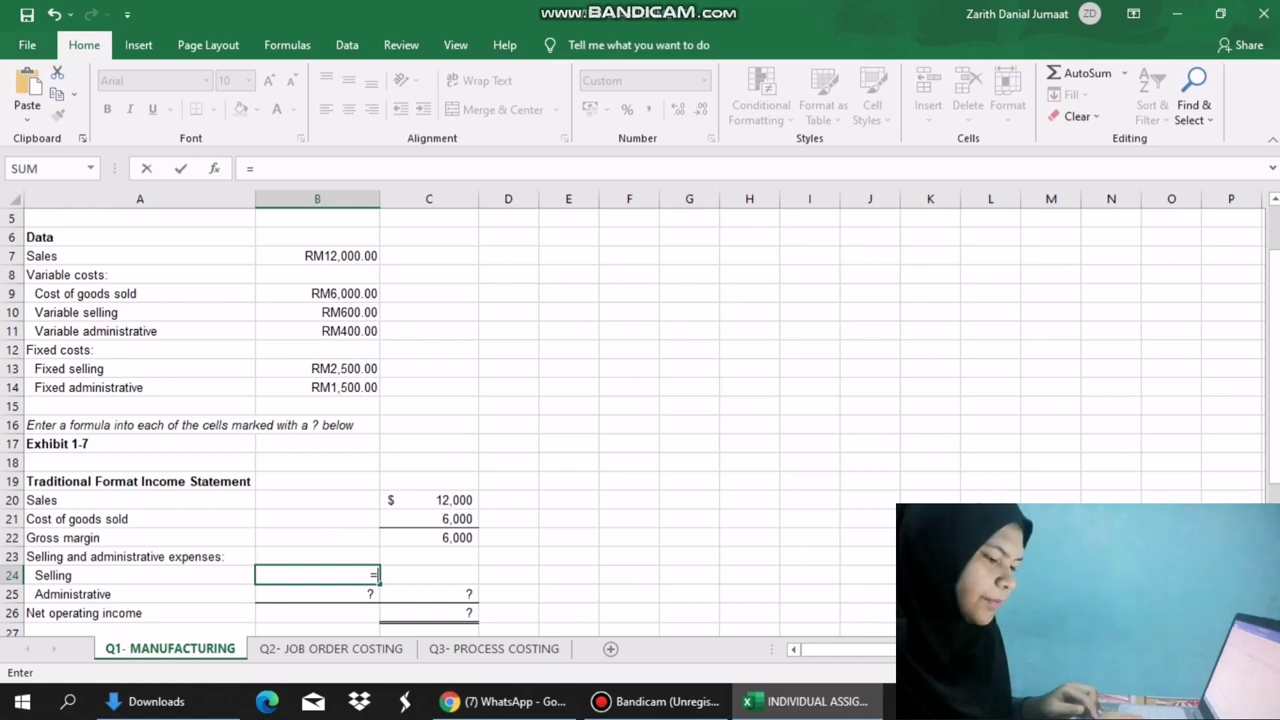
left_click(317, 312)
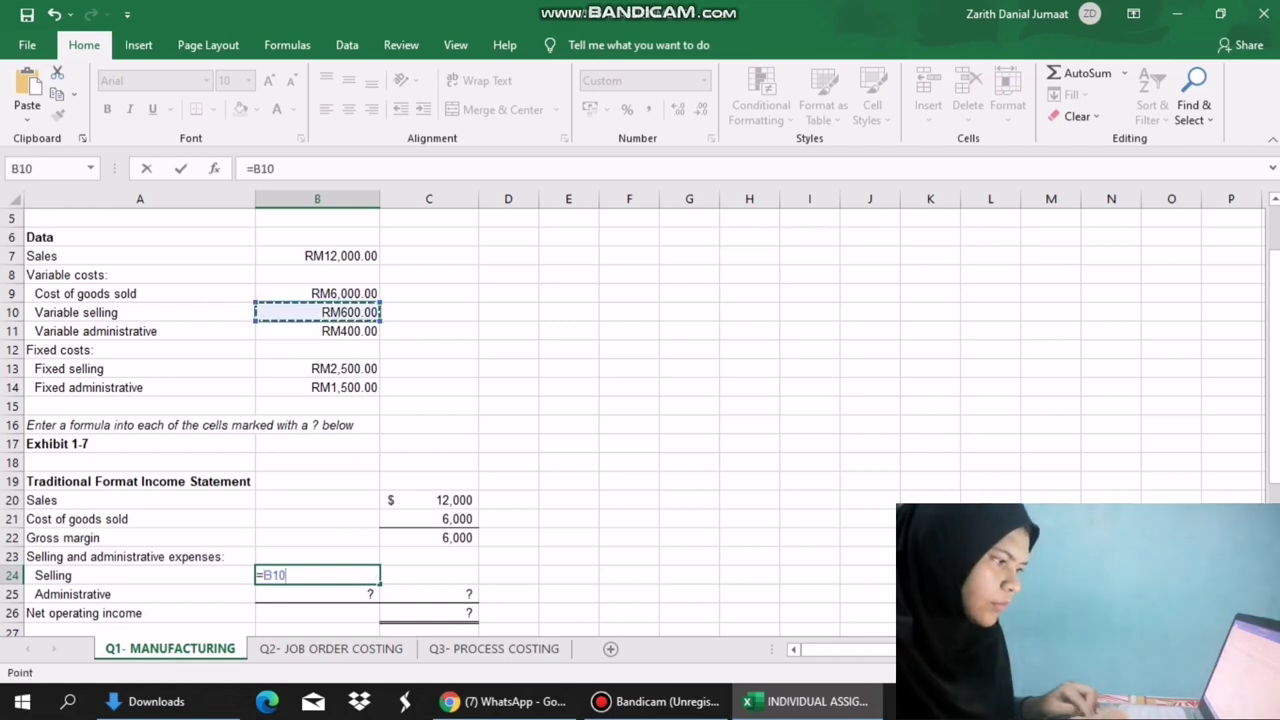
type("+")
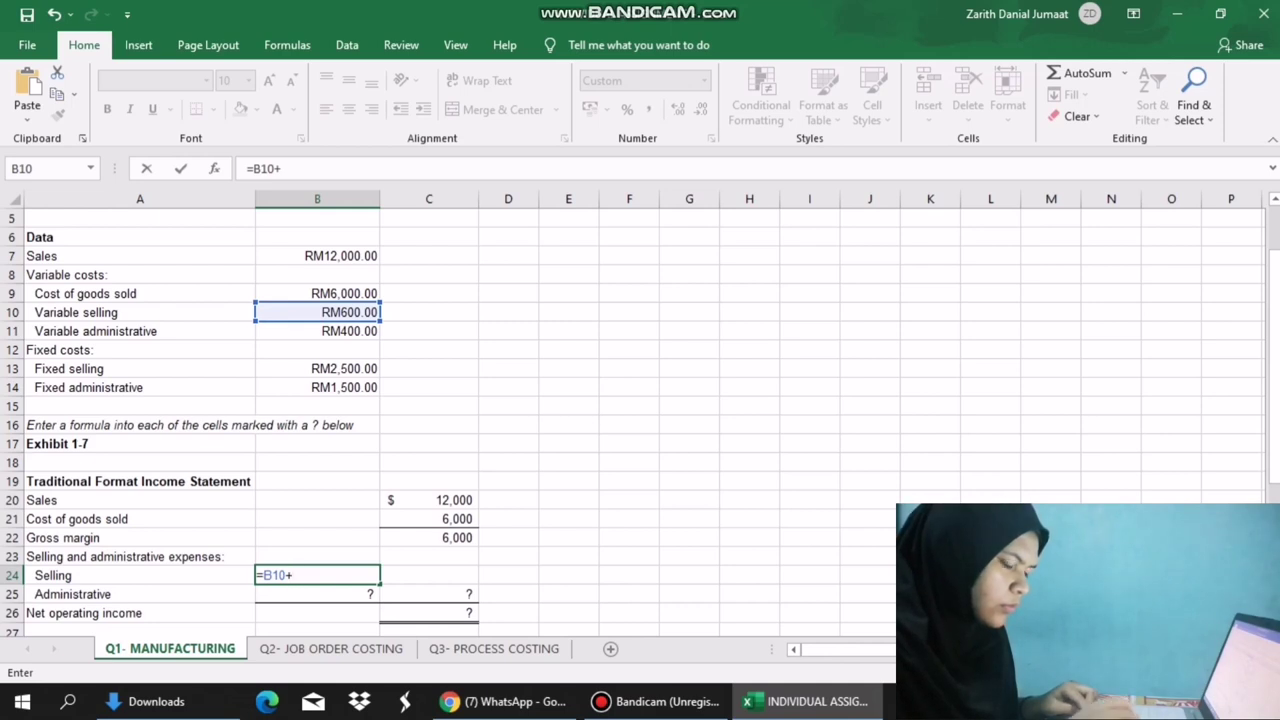
left_click(317, 369)
key("Return")
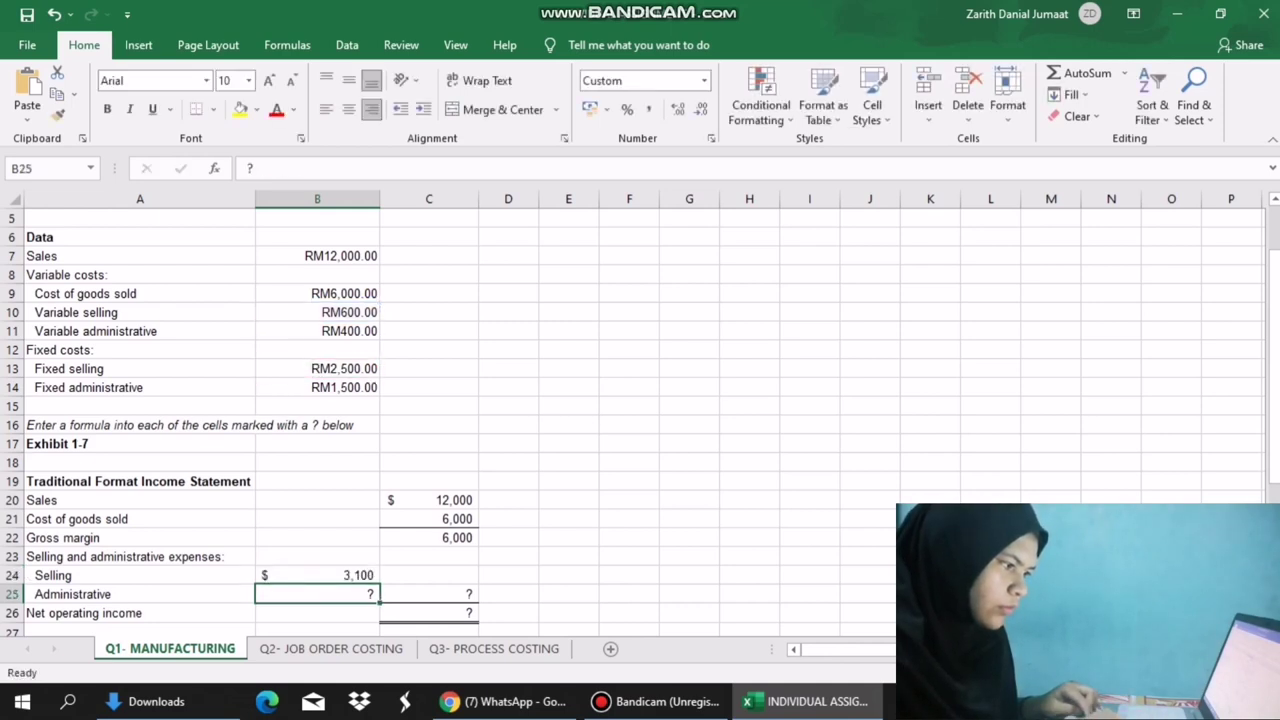
Calculate the Administrative expense in B25 by adding variable and fixed administrative costs with =B11+B14.
type("=")
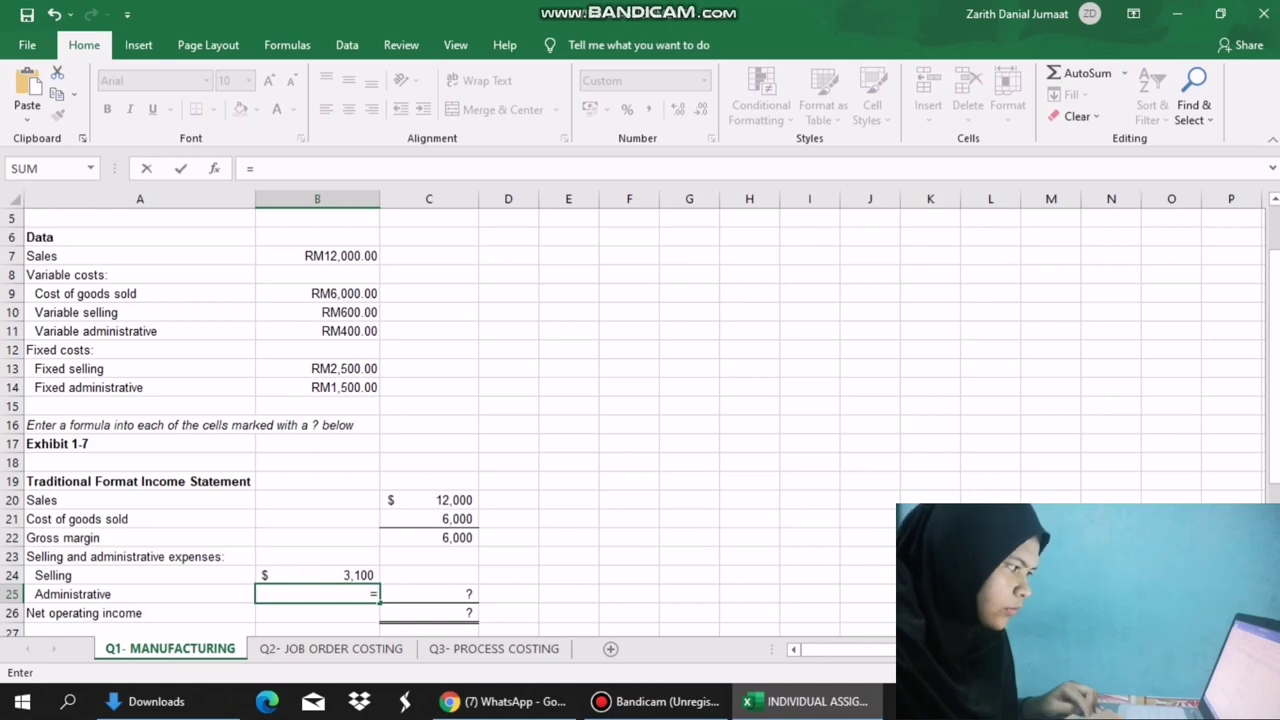
left_click(317, 331)
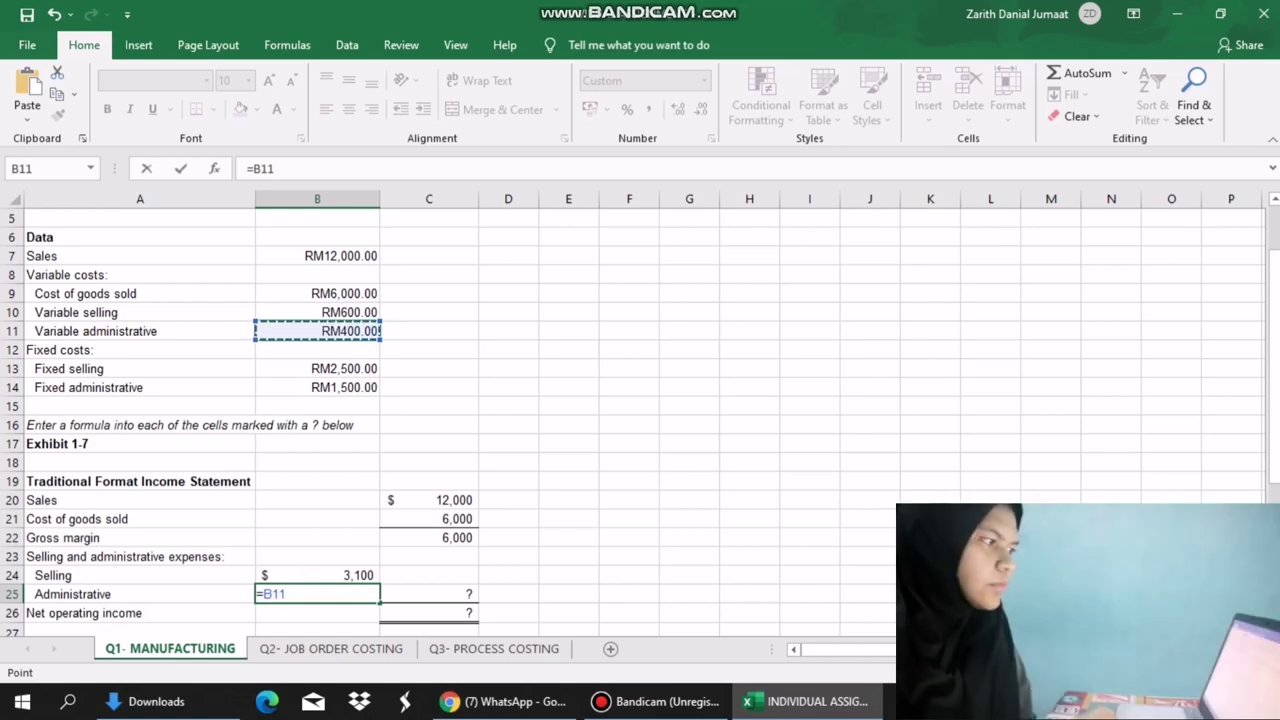
type("+")
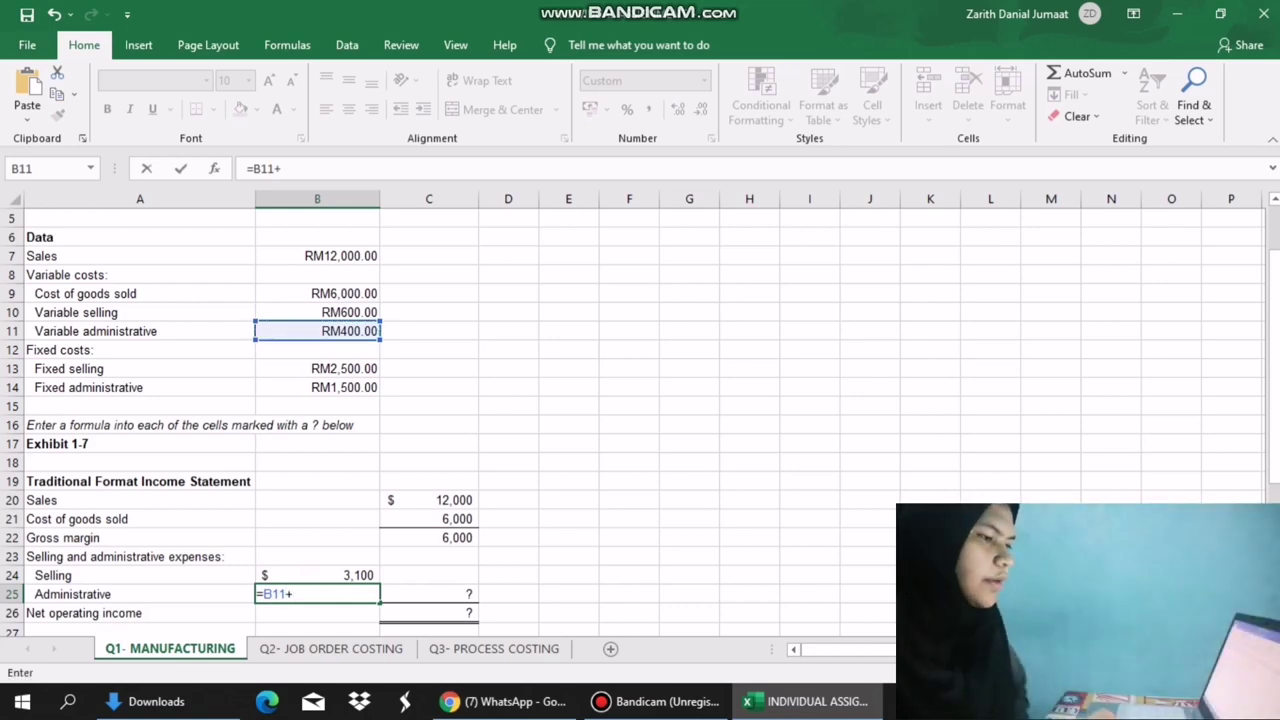
left_click(317, 388)
type("+")
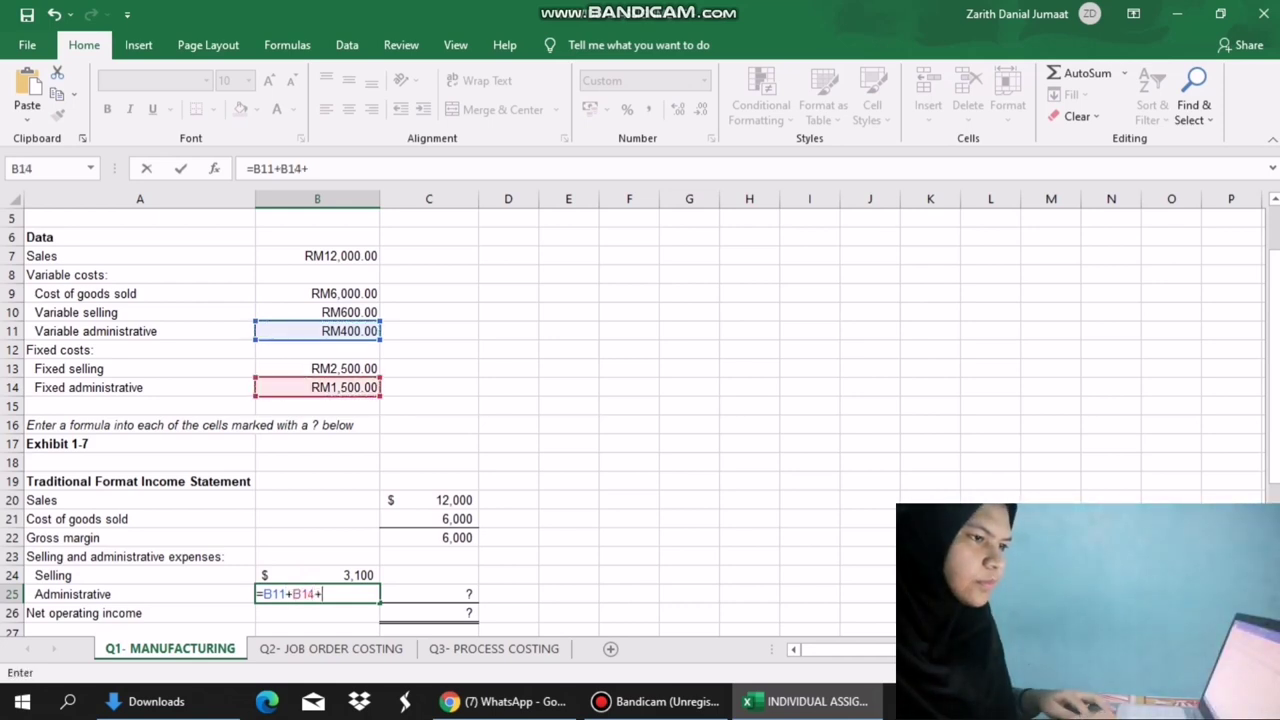
key("Return")
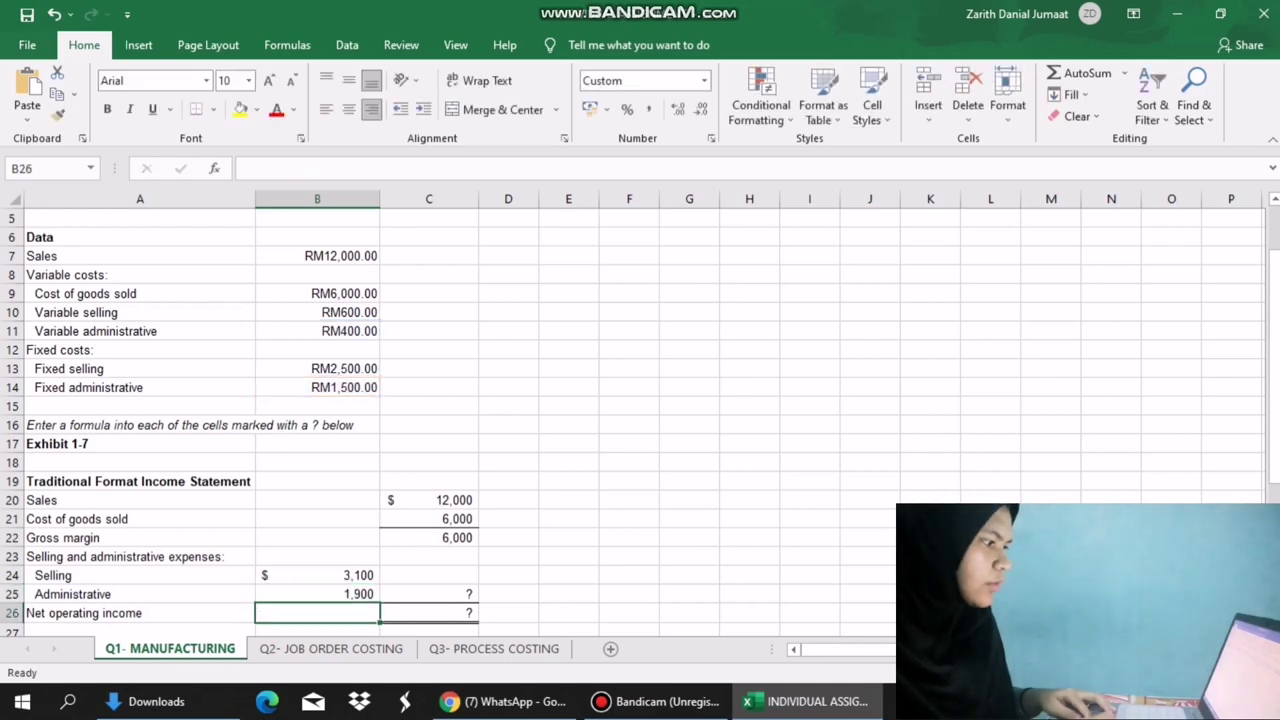
Total the selling and administrative expenses in C25 with =B24+B25.
left_click(429, 594)
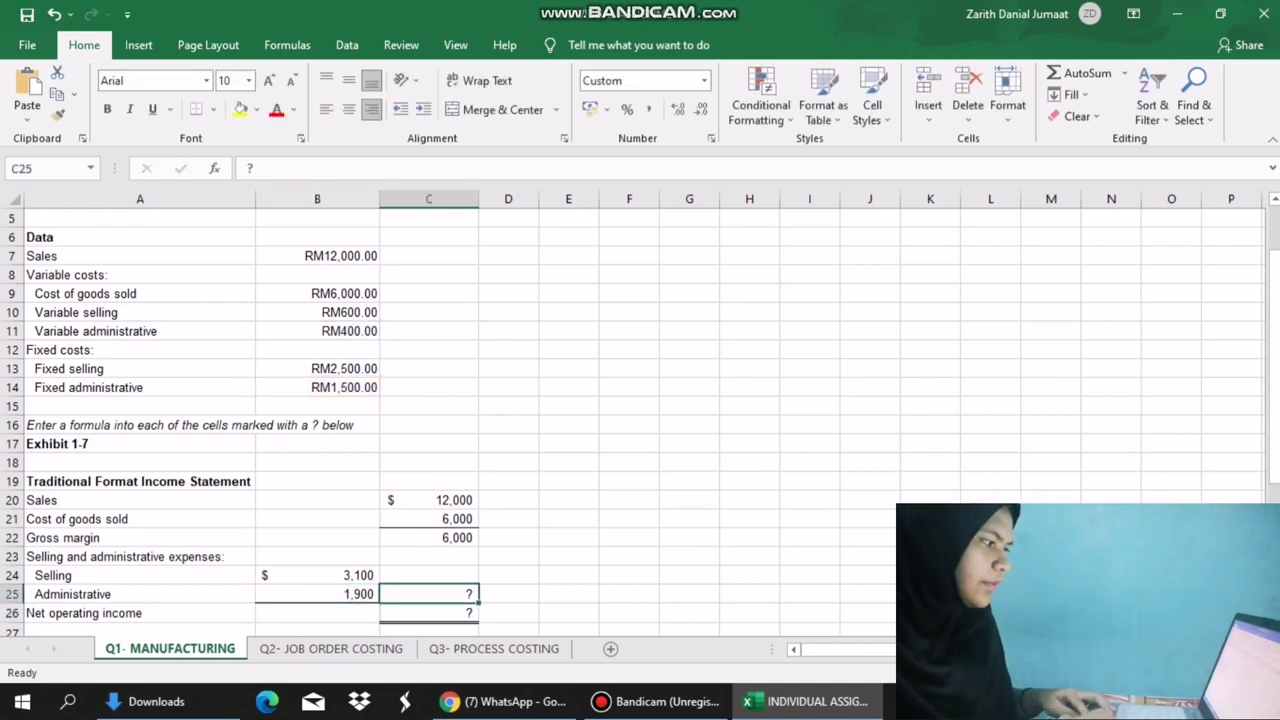
type("=")
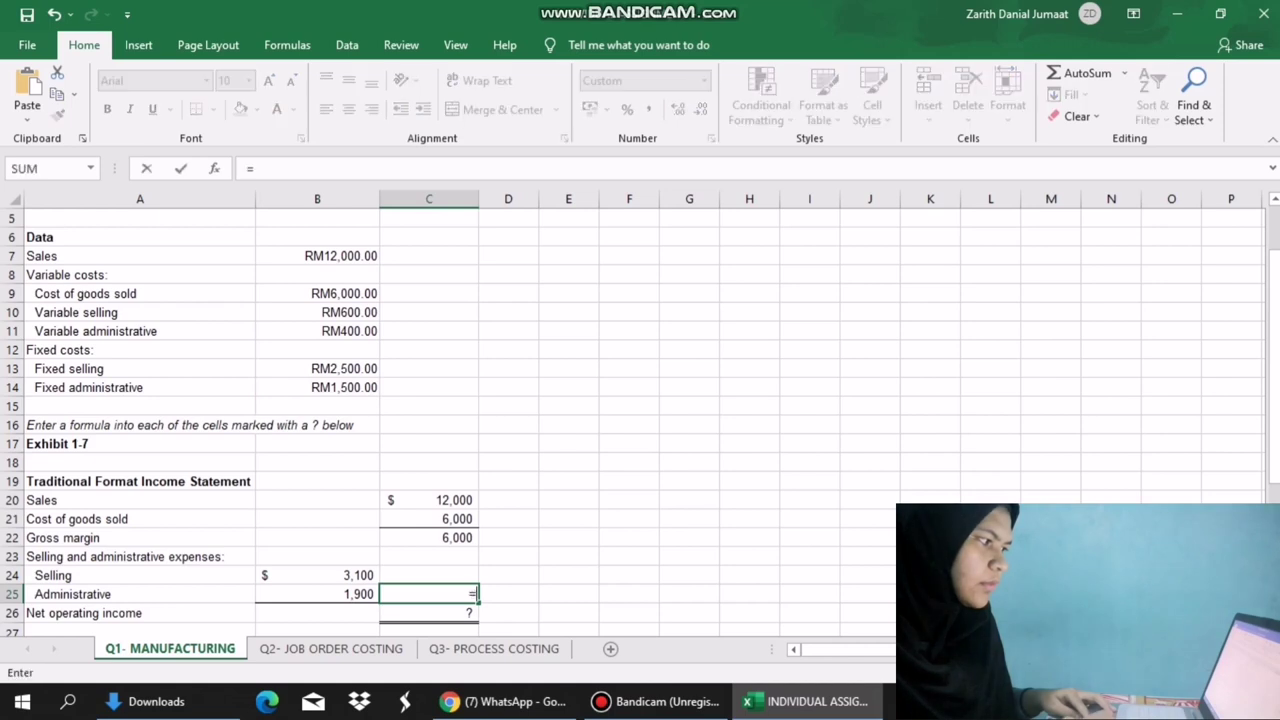
left_click(317, 576)
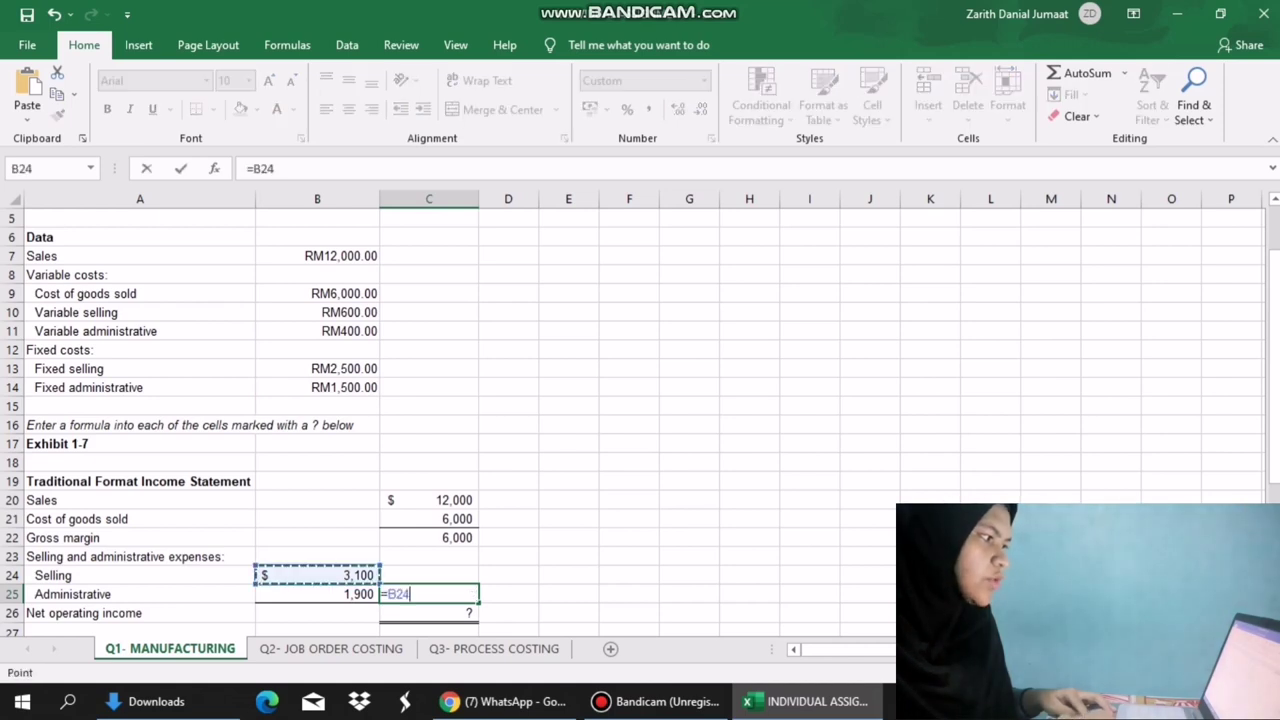
type("+")
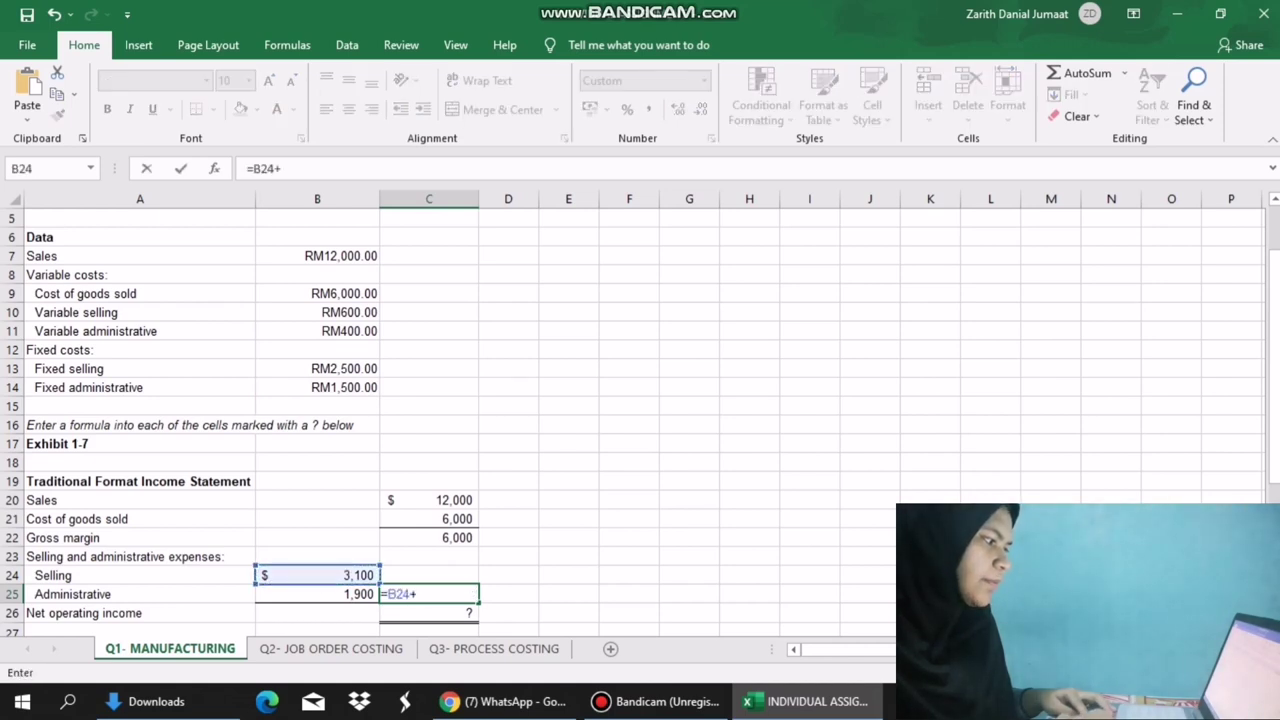
left_click(317, 594)
key("Return")
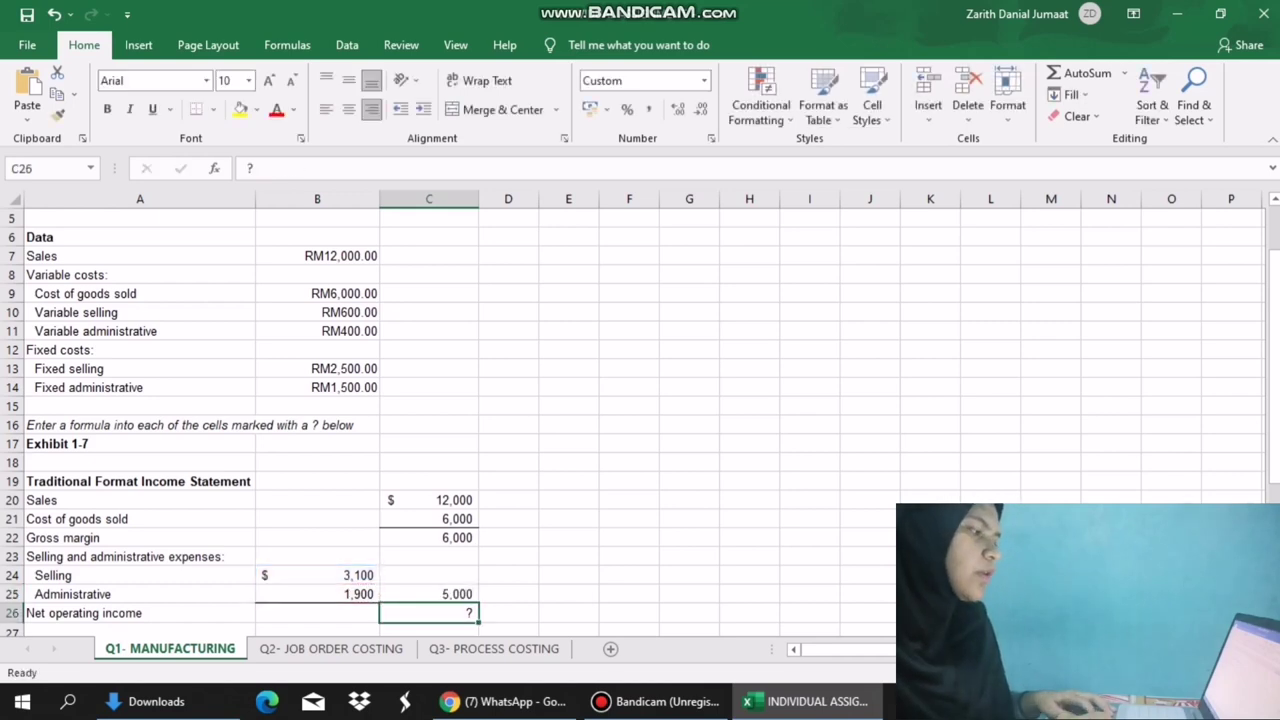
Calculate the traditional statement's Net operating income in C26 as gross margin minus total expenses with =C22-C25.
type("=")
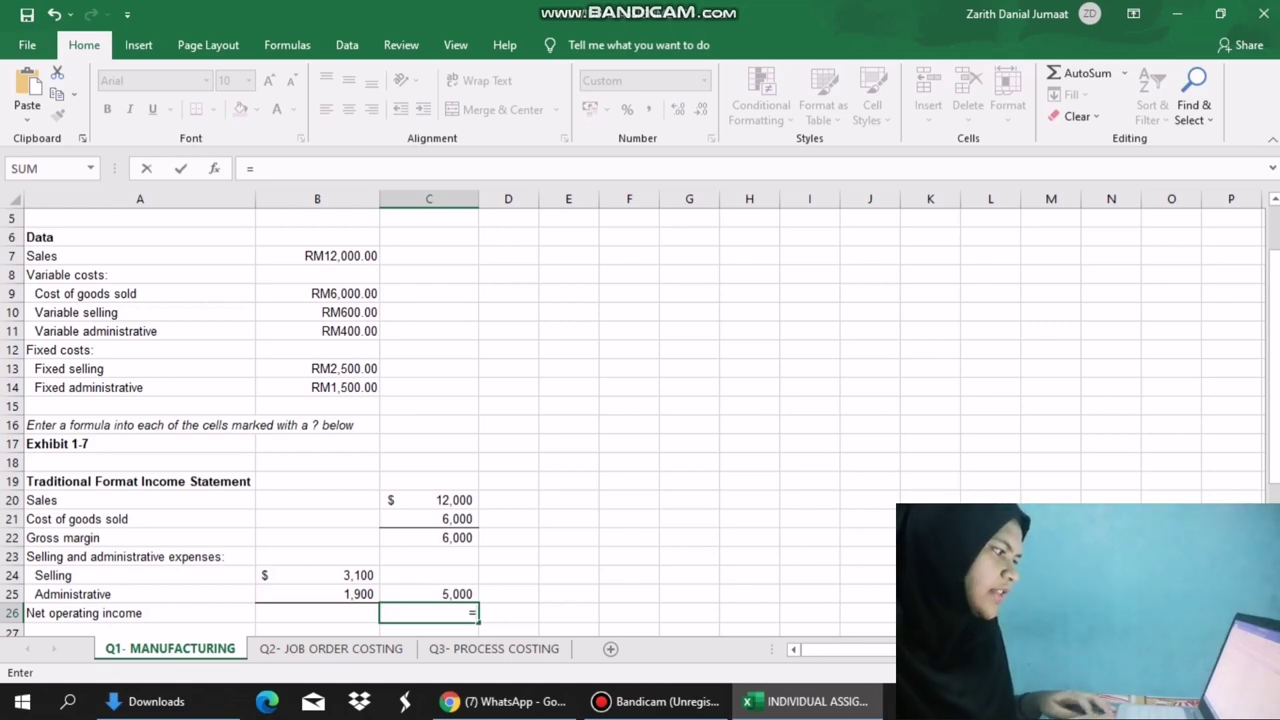
left_click(429, 538)
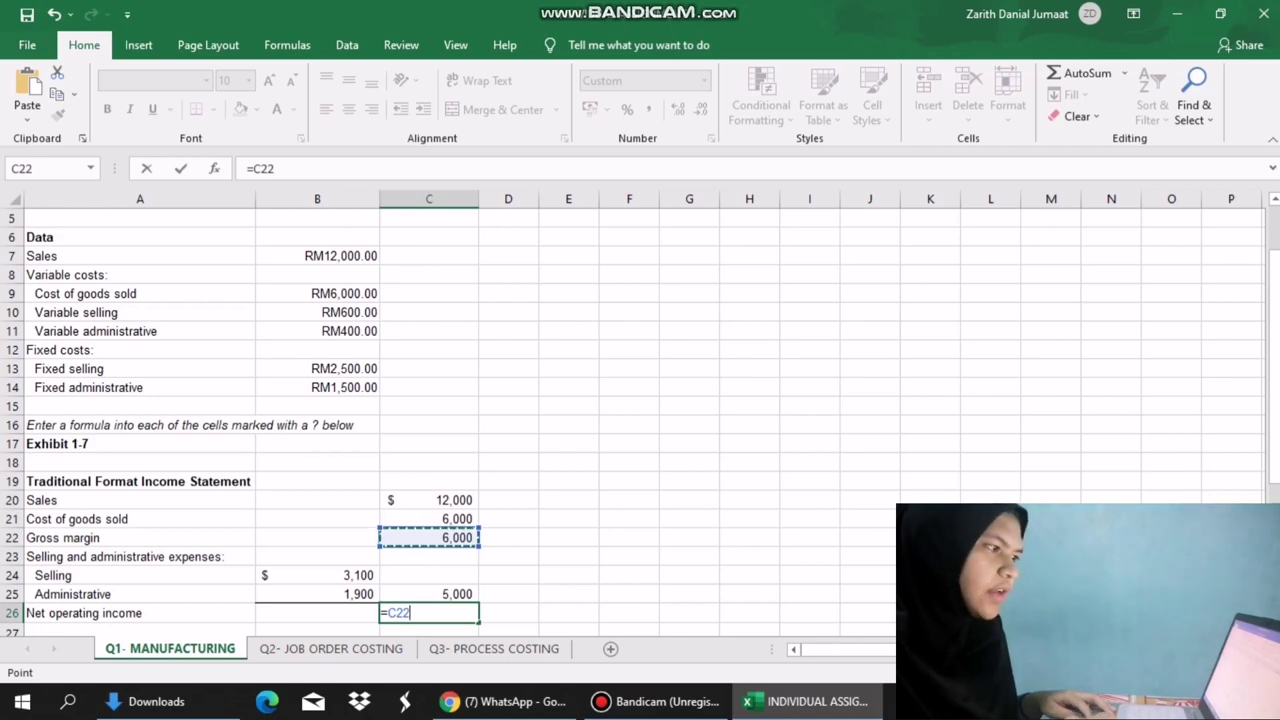
type("-")
key("Up")
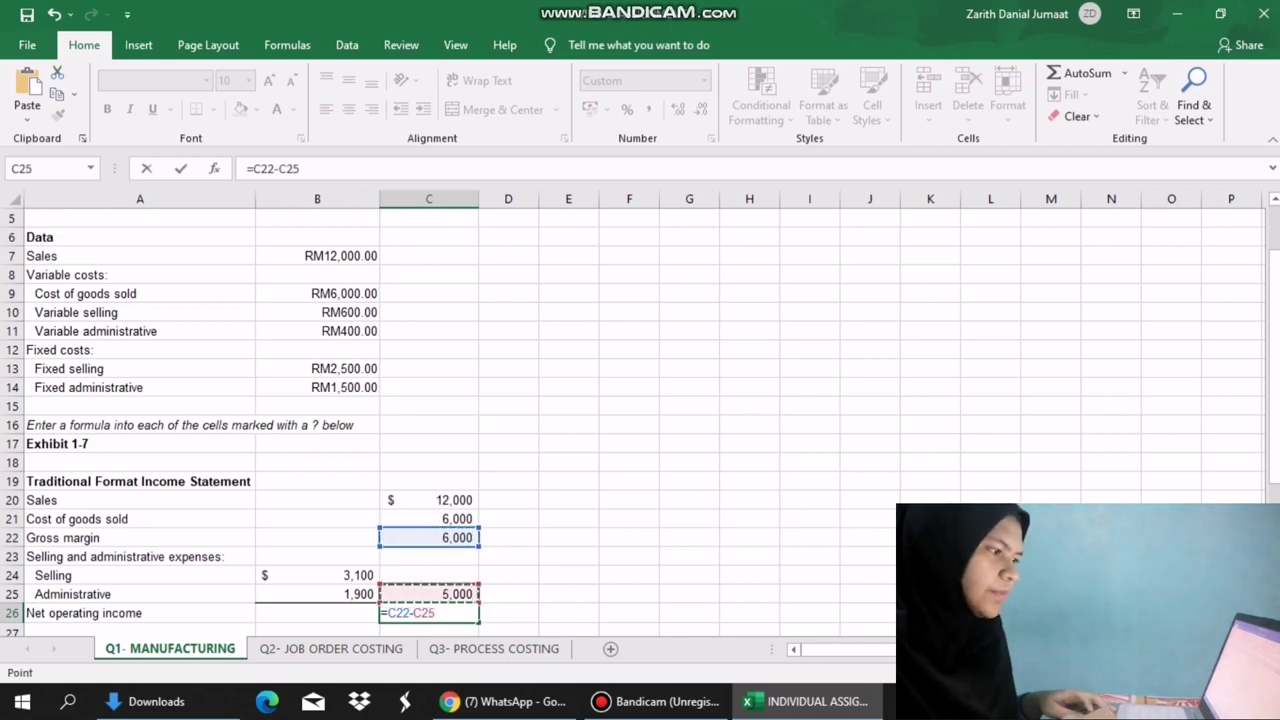
key("Return")
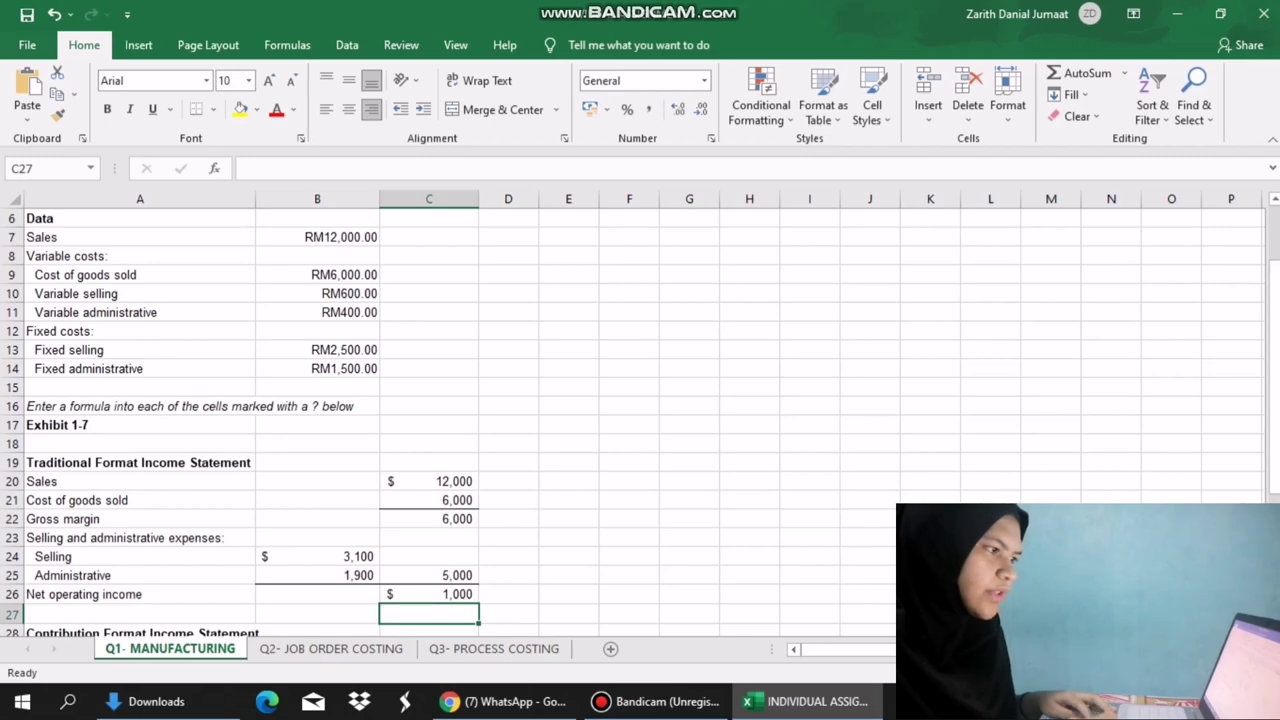
Link the contribution statement's Sales in C29 to the sales figure in the data section with =B7.
left_click_drag(1275, 400, 1275, 432)
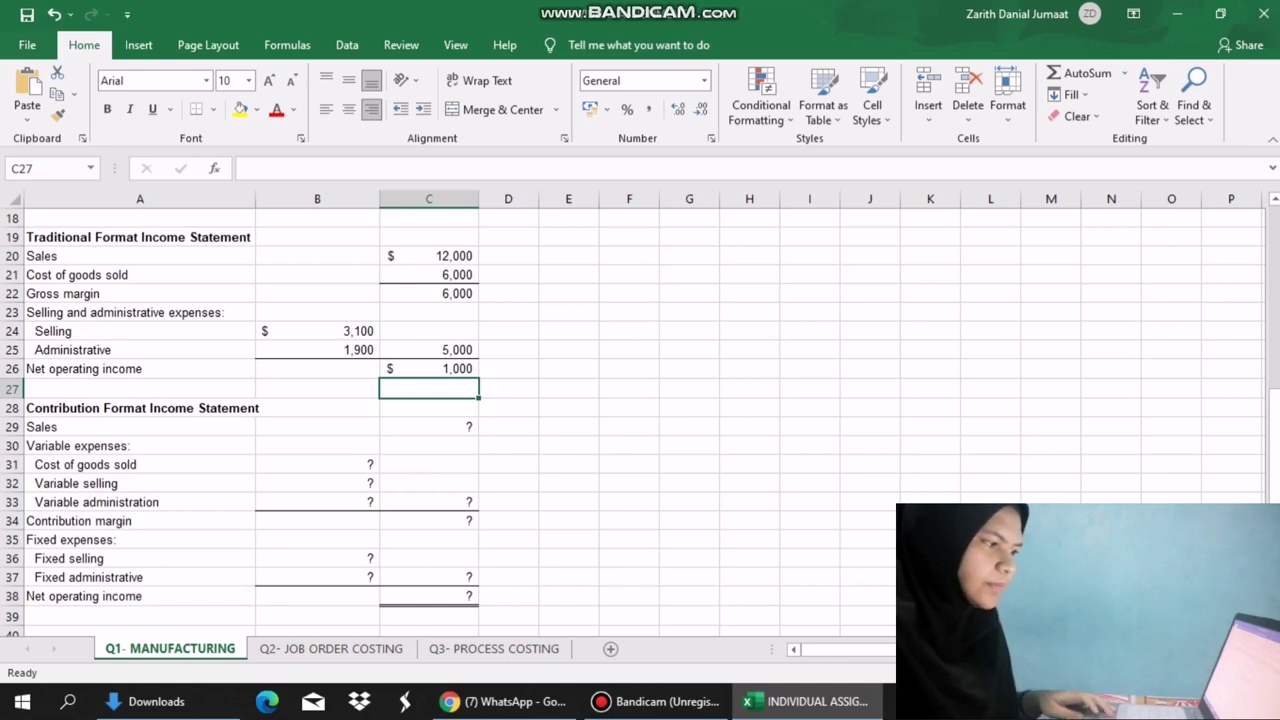
left_click(429, 427)
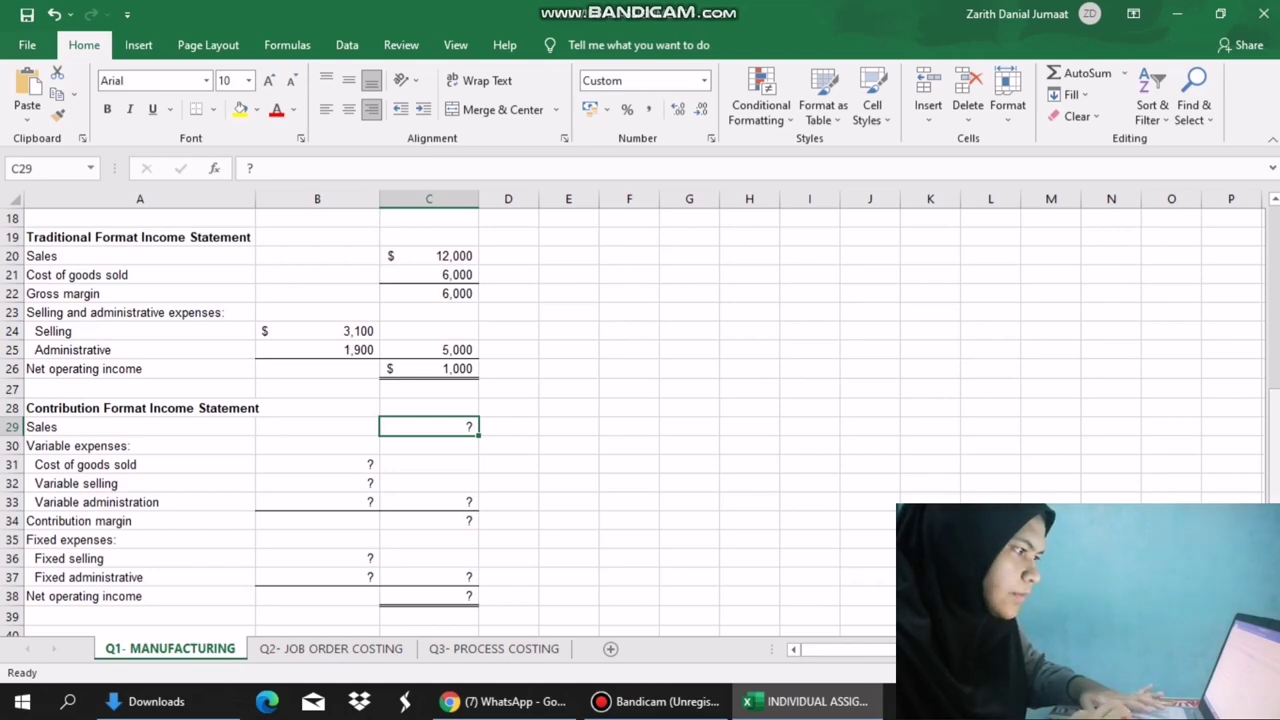
scroll(640, 420, "up", 3)
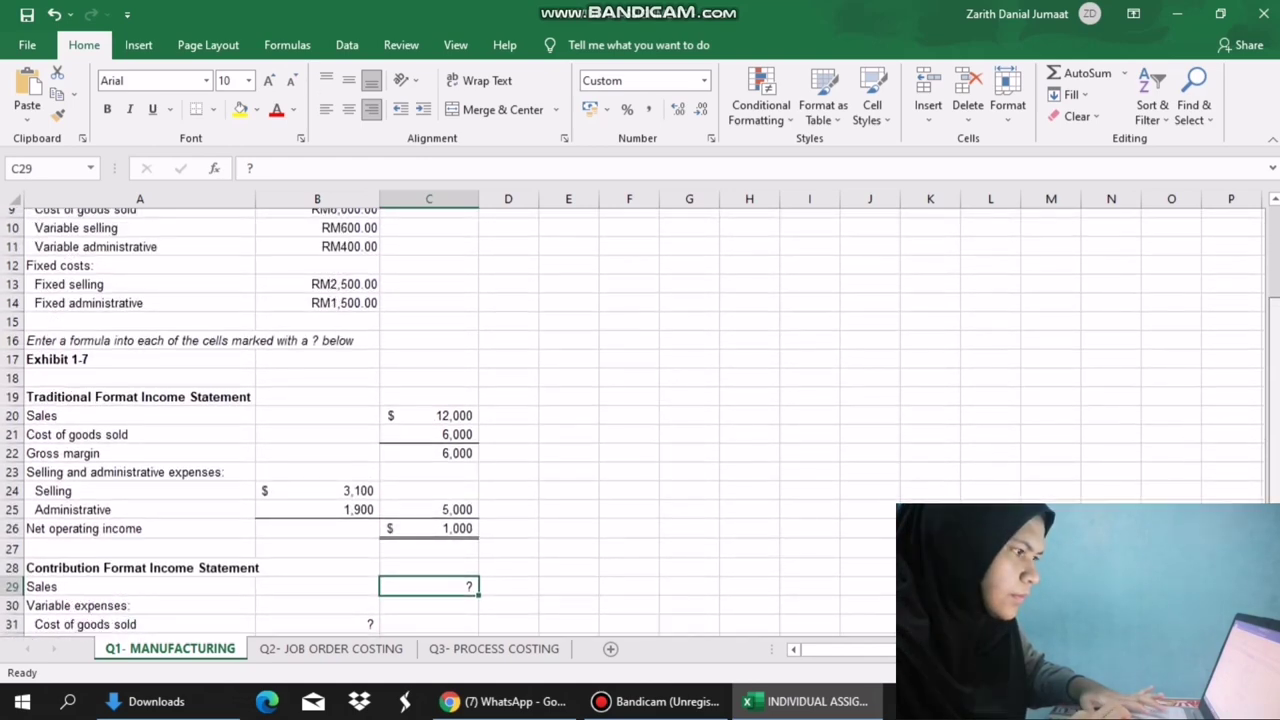
scroll(640, 420, "down", 1)
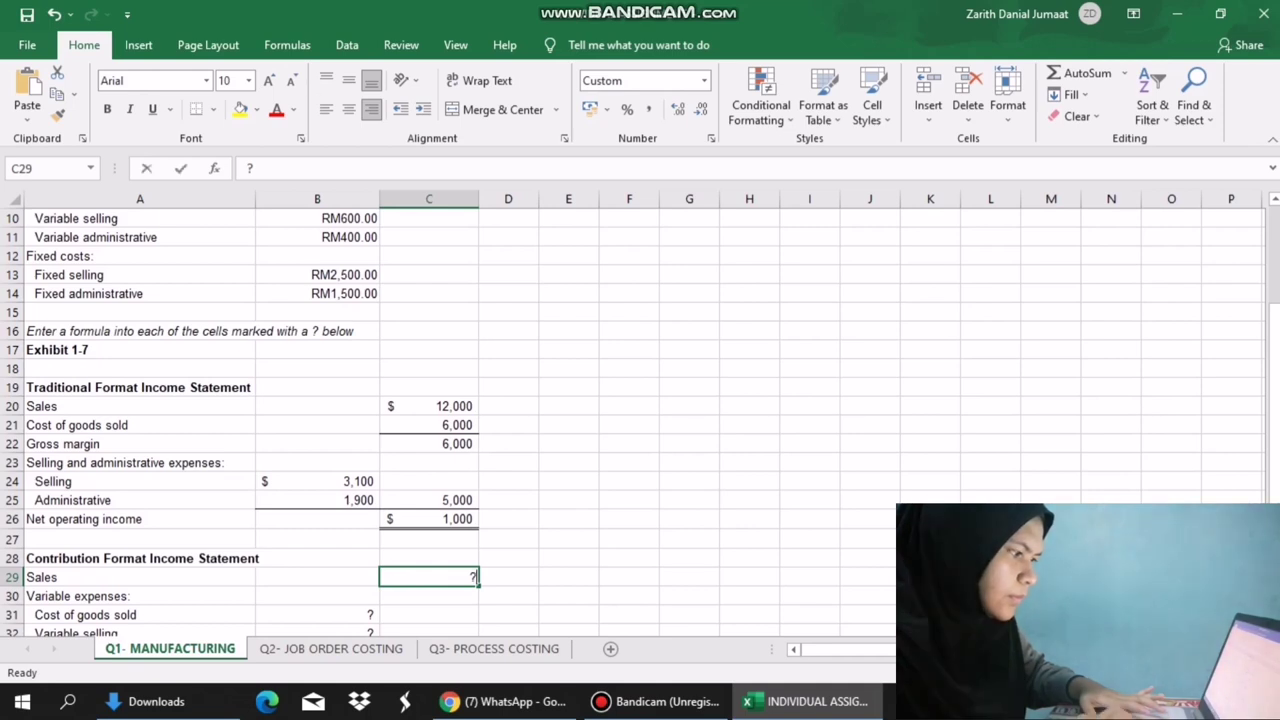
type("=")
scroll(640, 420, "up", 1)
scroll(640, 420, "up", 2)
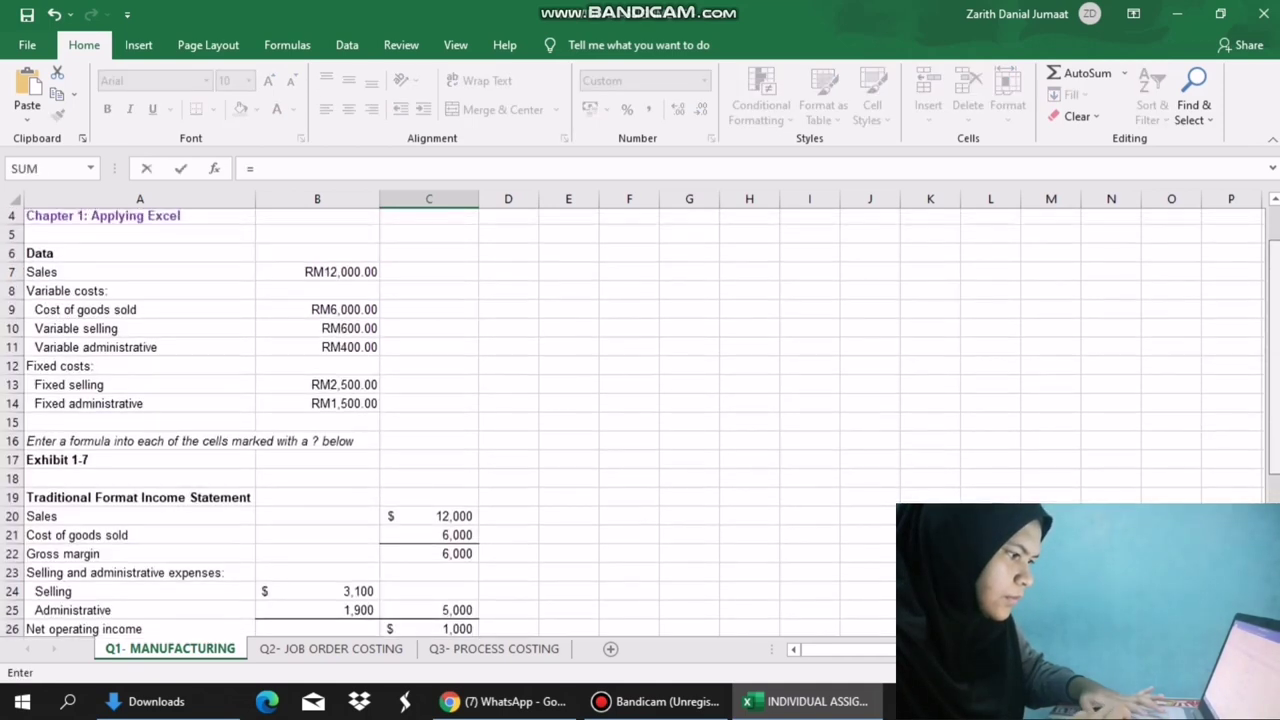
left_click(317, 274)
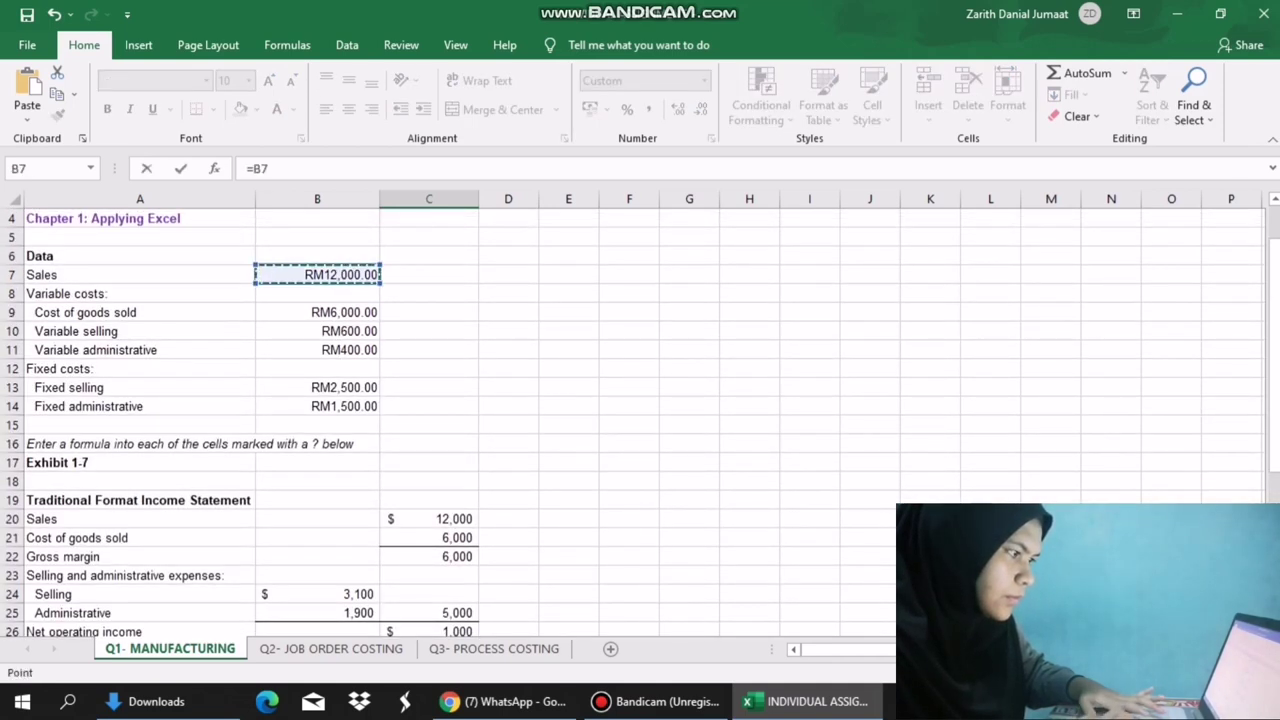
key("Return")
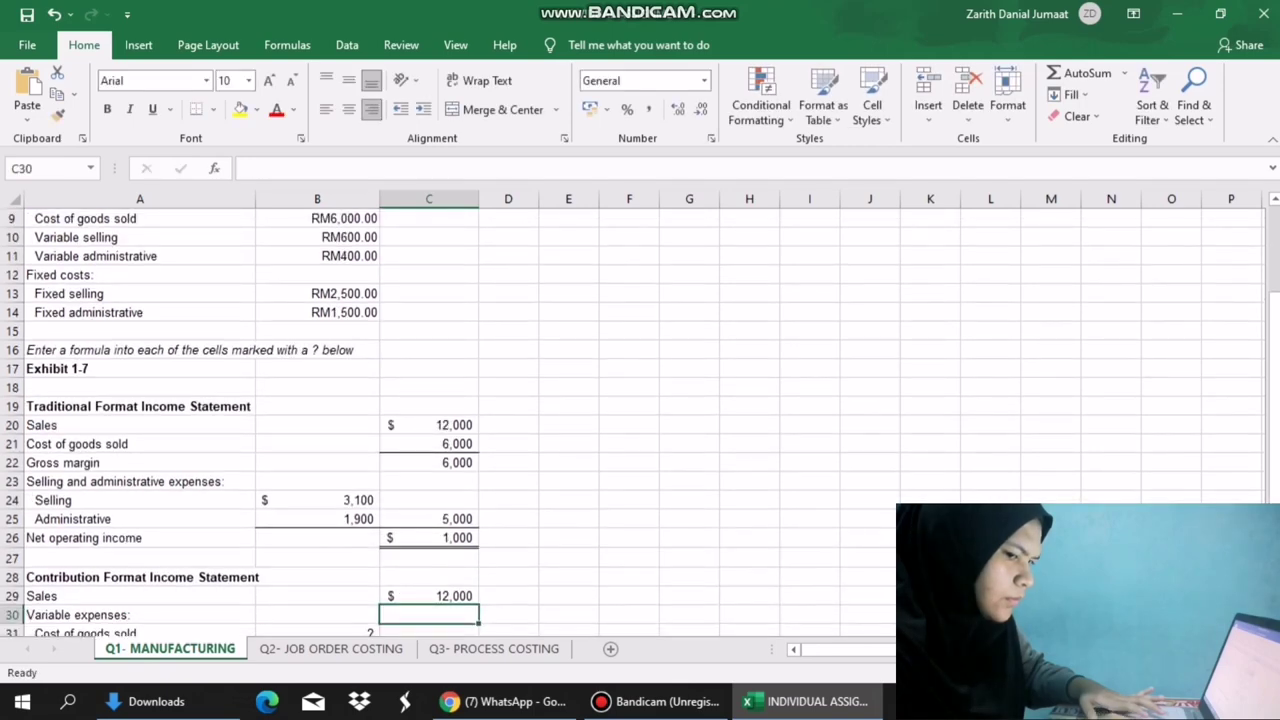
Link the variable Cost of goods sold in B31 to the data section with =B9.
key("Down")
key("Left")
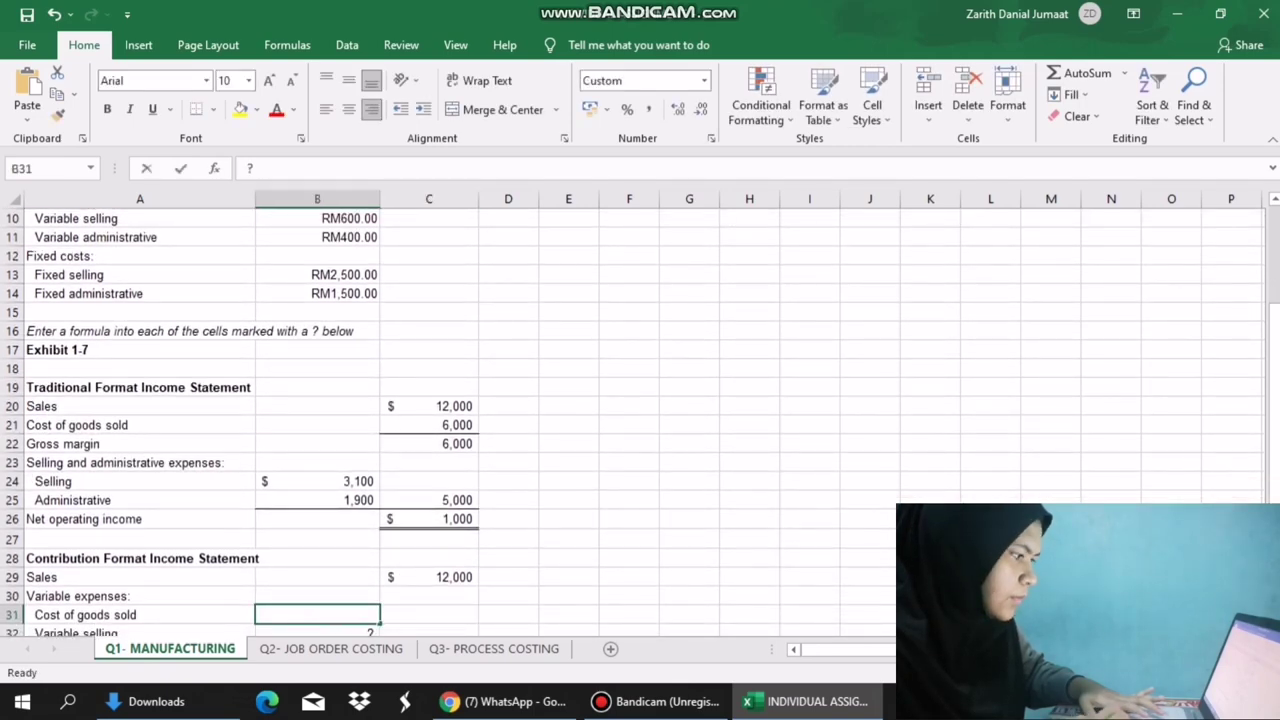
type("=")
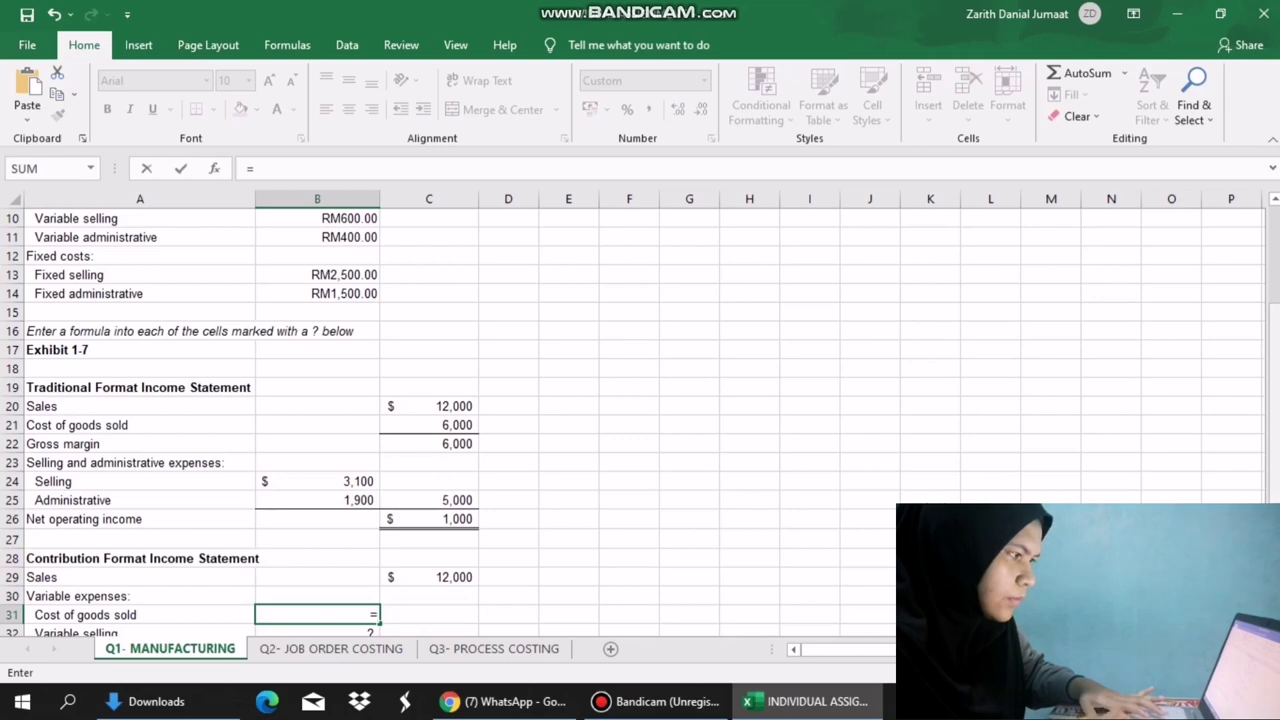
left_click_drag(1273, 404, 1273, 306)
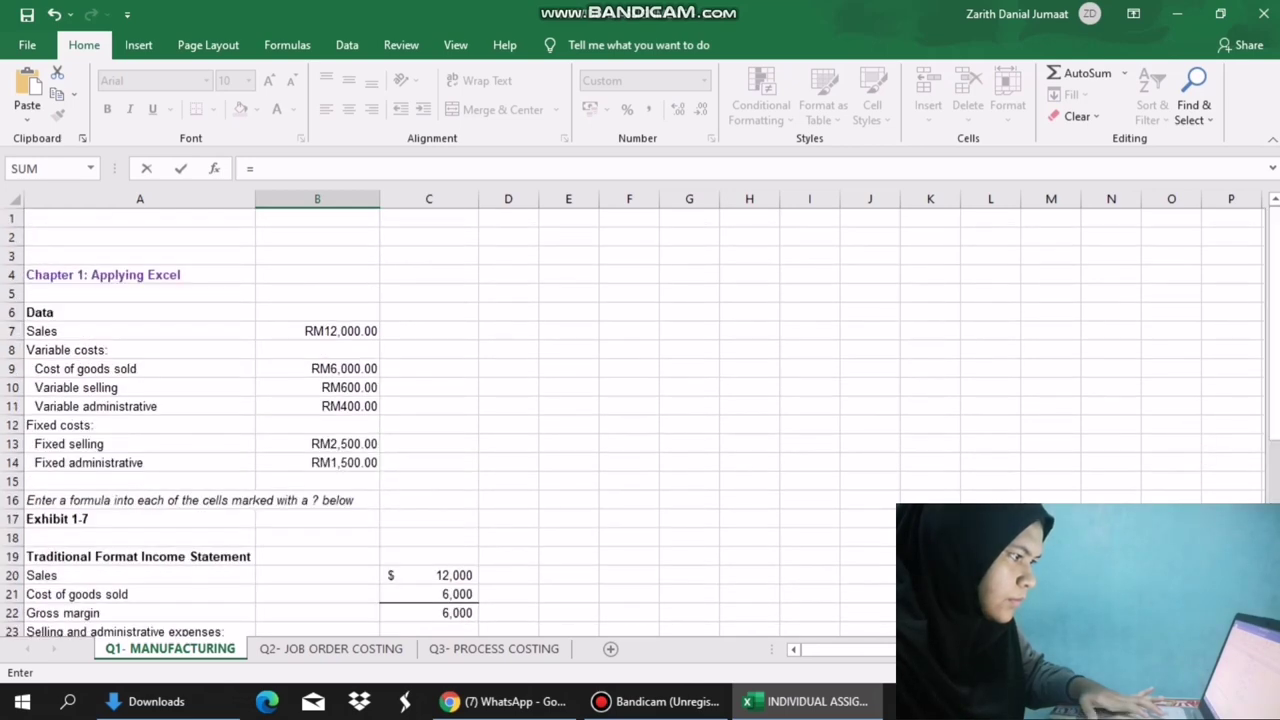
left_click(317, 368)
key("Return")
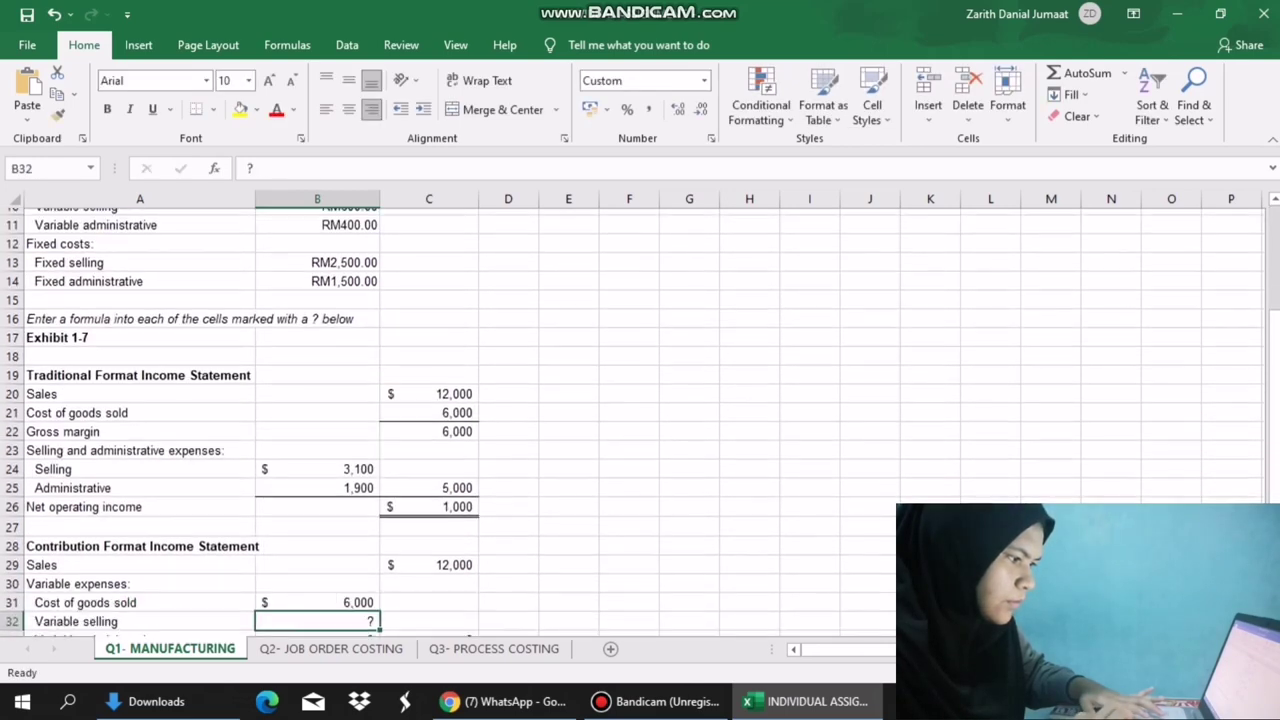
Link Variable selling in B32 to the data section with =B10 and fill the formula down to Variable administration in B33.
type("=")
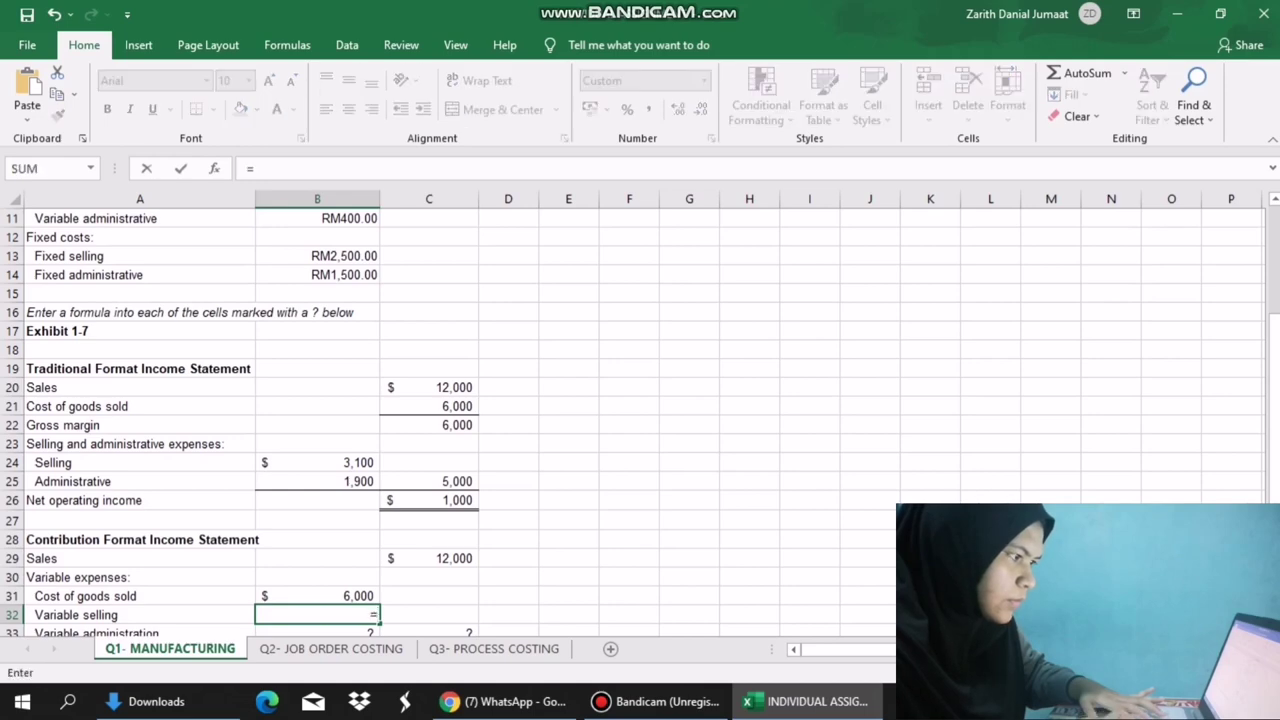
left_click_drag(1273, 404, 1273, 348)
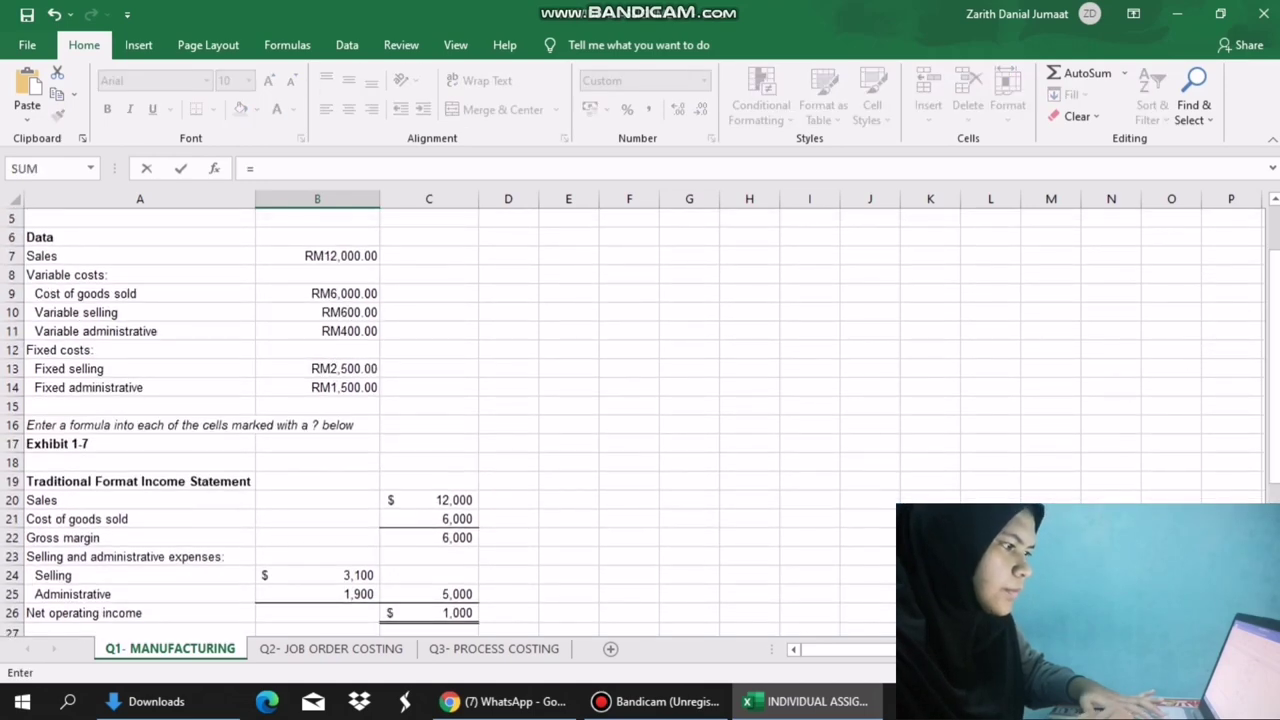
left_click(317, 312)
key("Return")
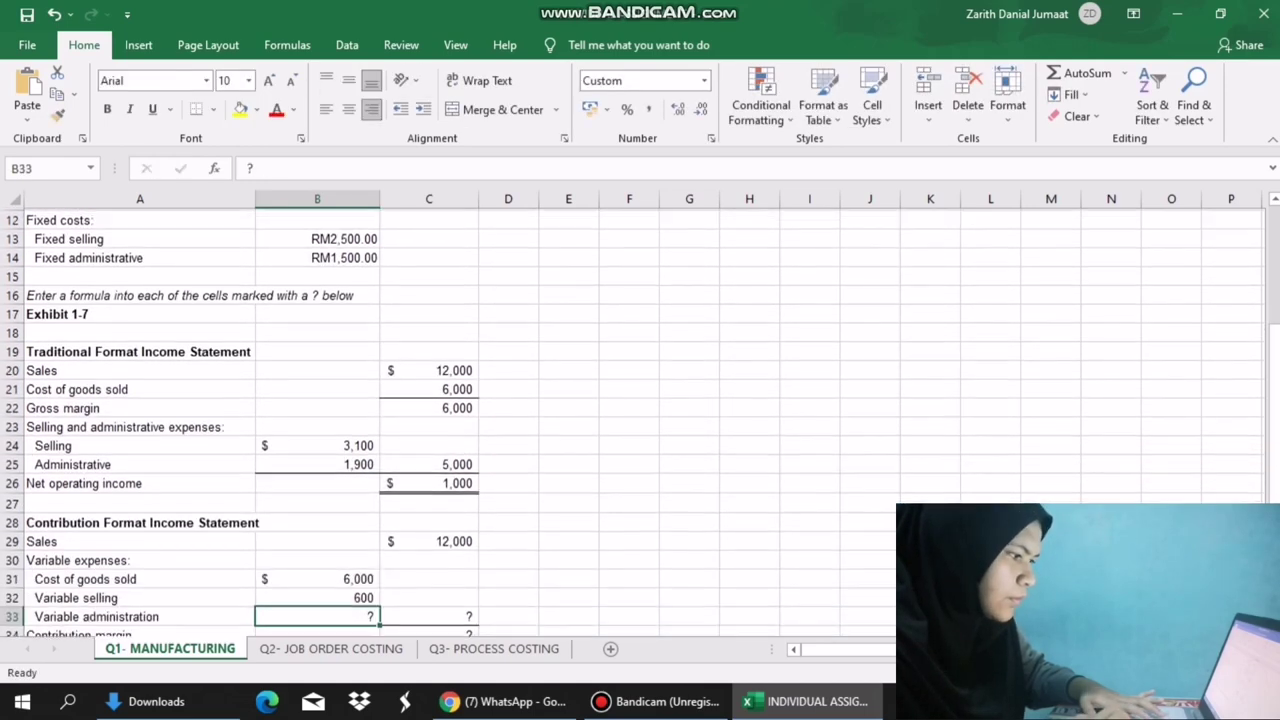
left_click(317, 596)
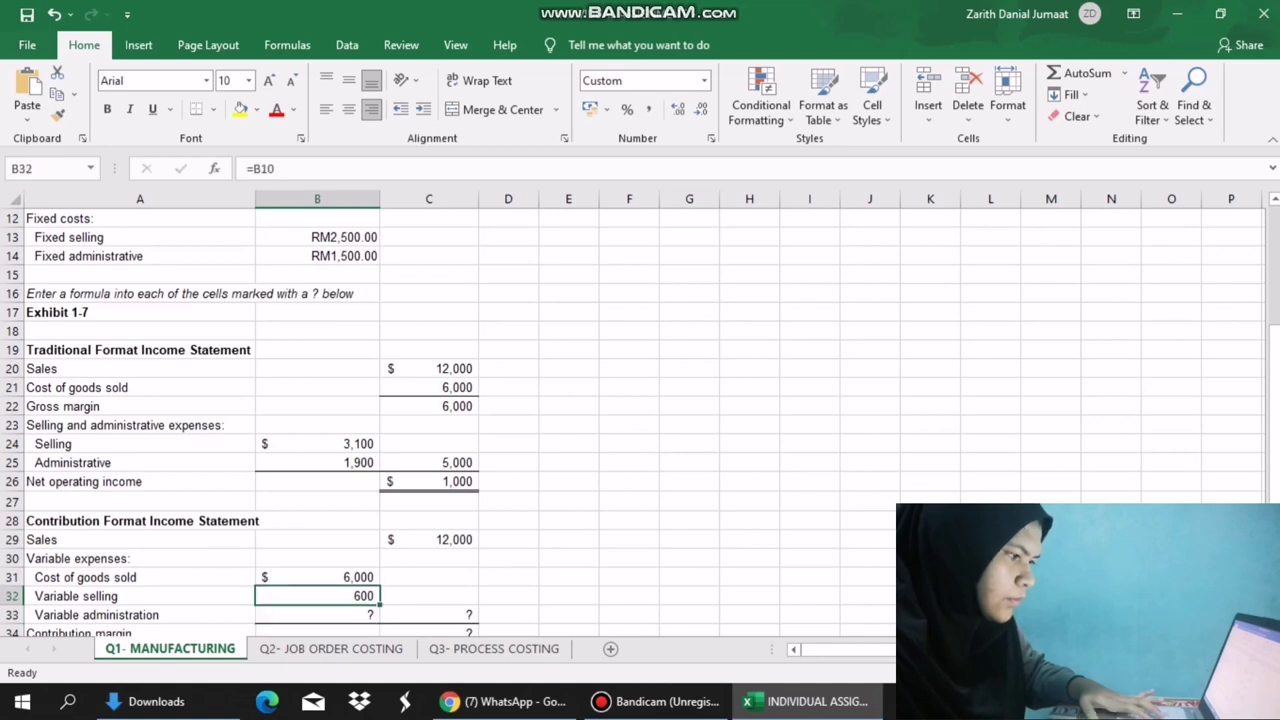
left_click_drag(379, 604, 379, 618)
left_click(568, 615)
Total the variable expenses in C33 with =B31+B32+B33.
left_click(429, 615)
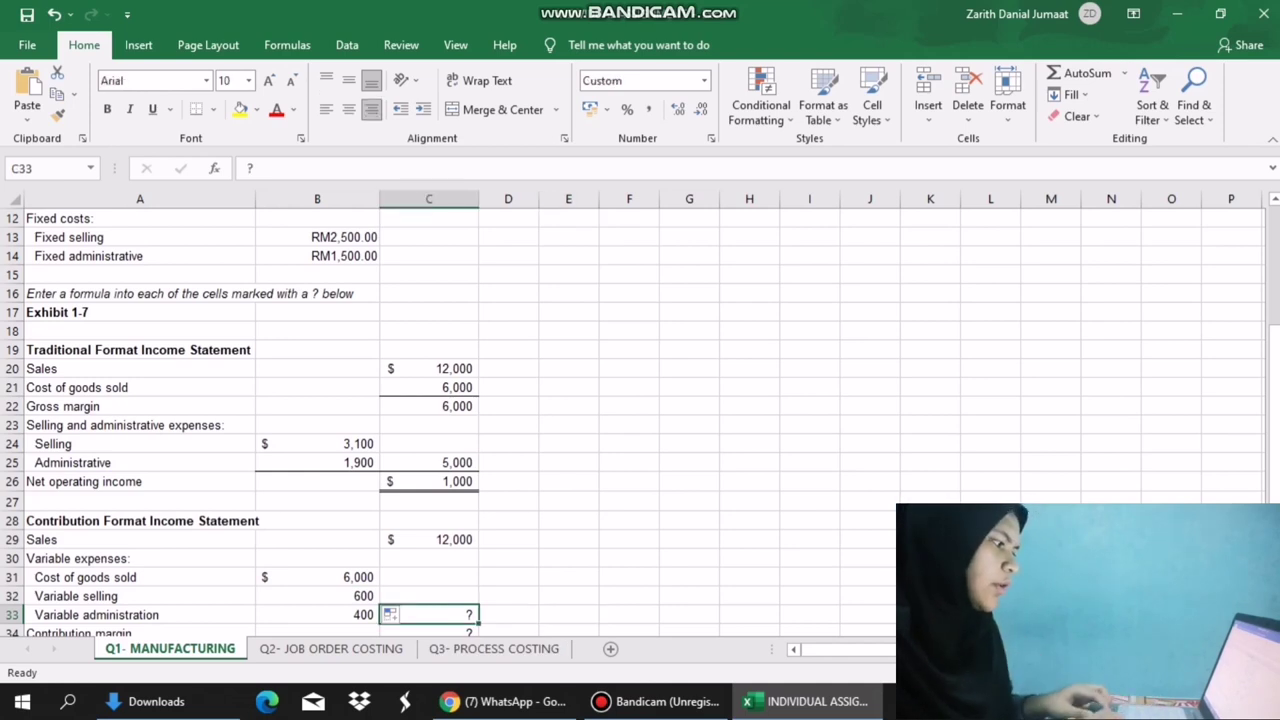
key("BackSpace")
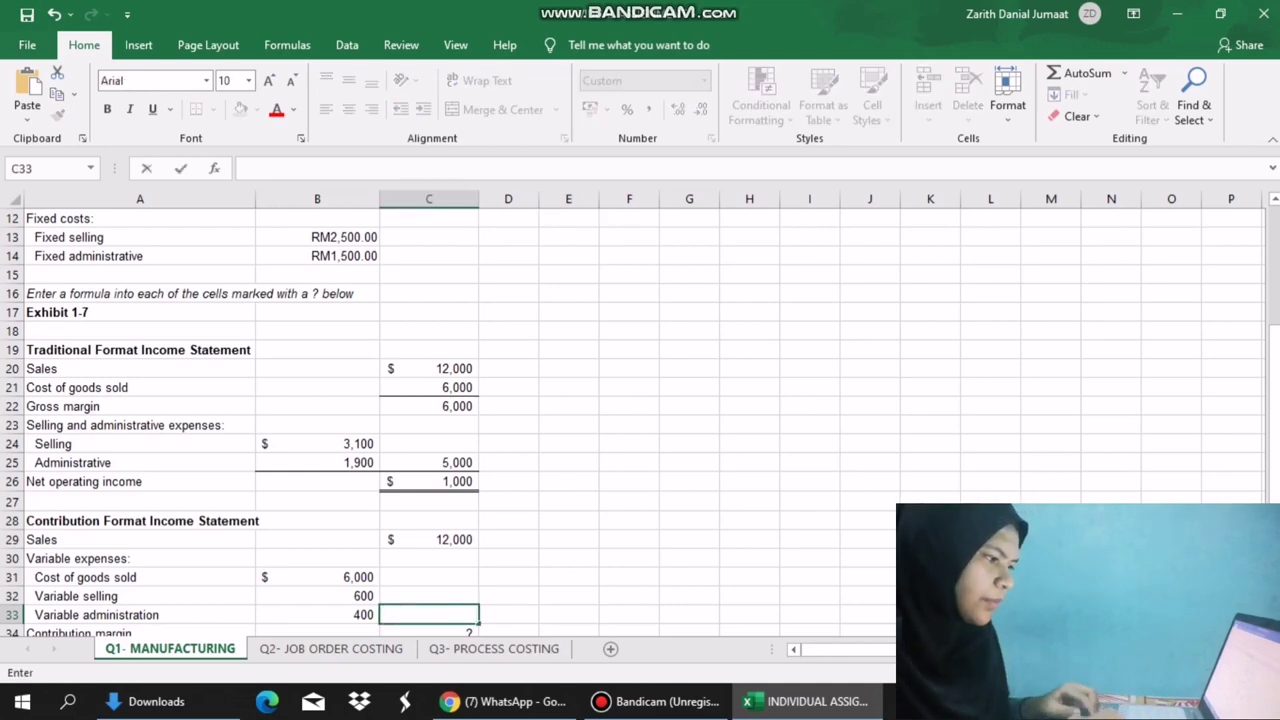
type("=")
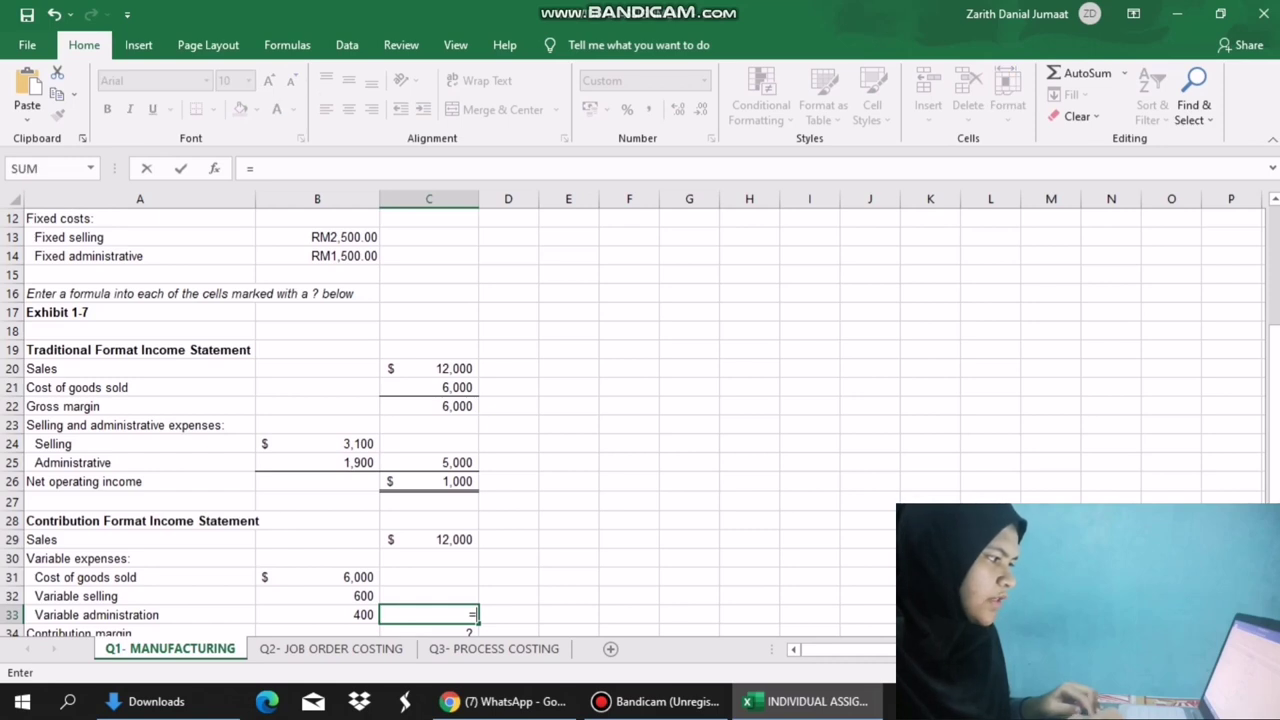
left_click(317, 577)
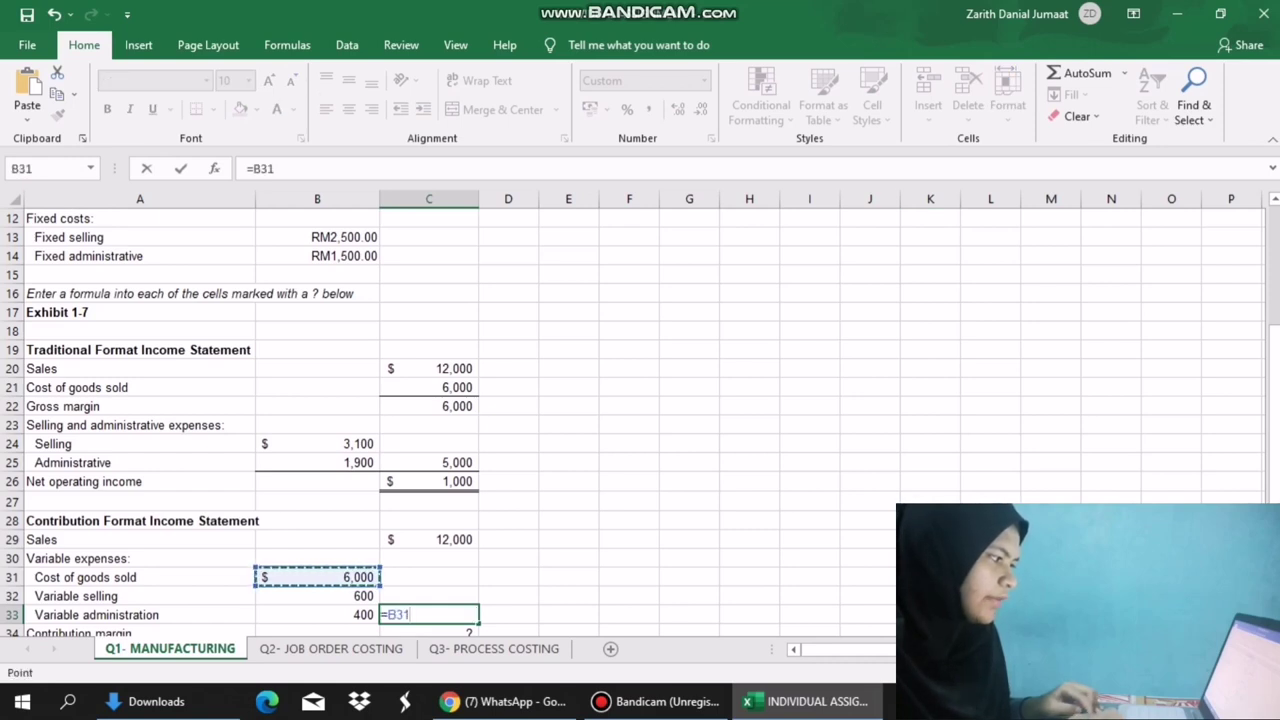
type("+")
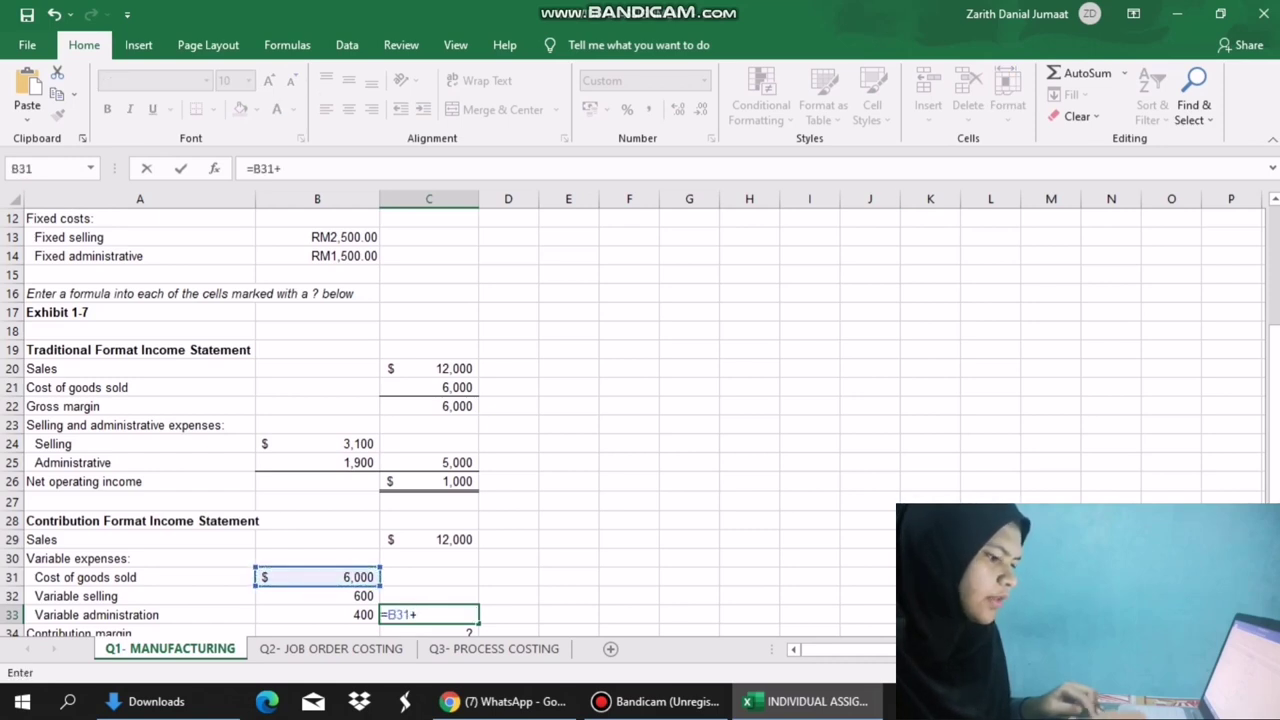
left_click(317, 596)
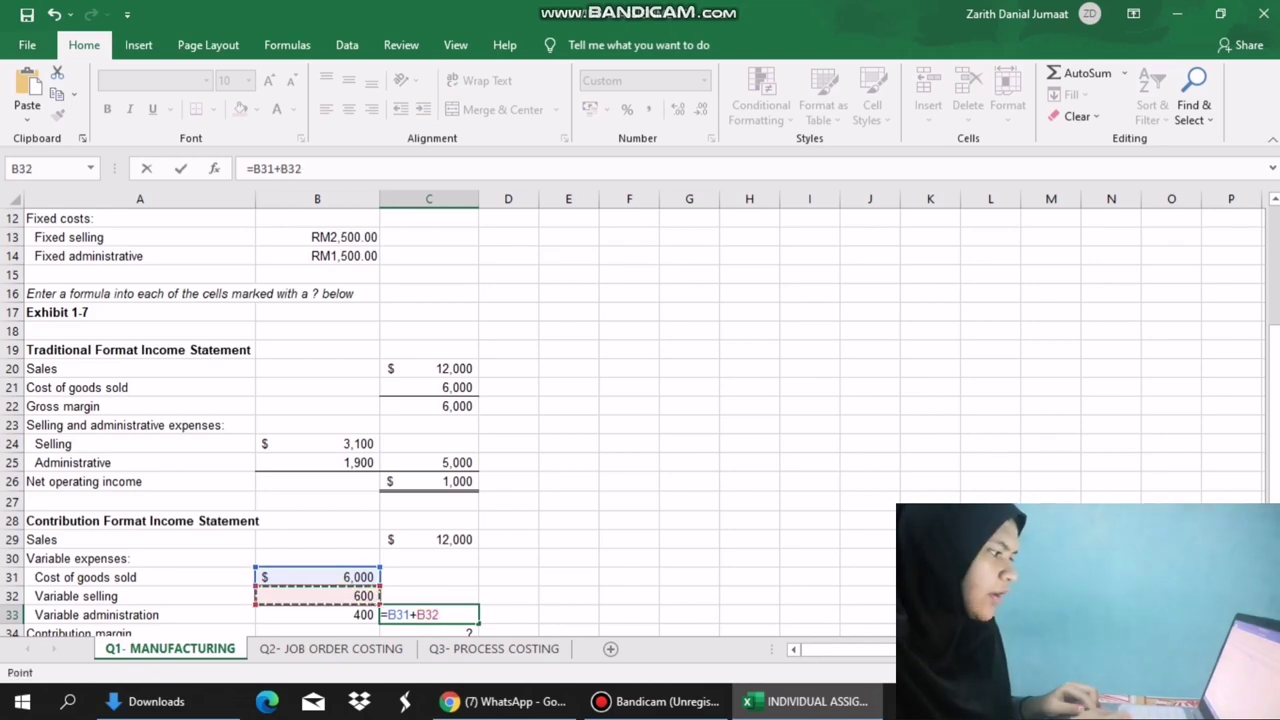
type("+")
key("Left")
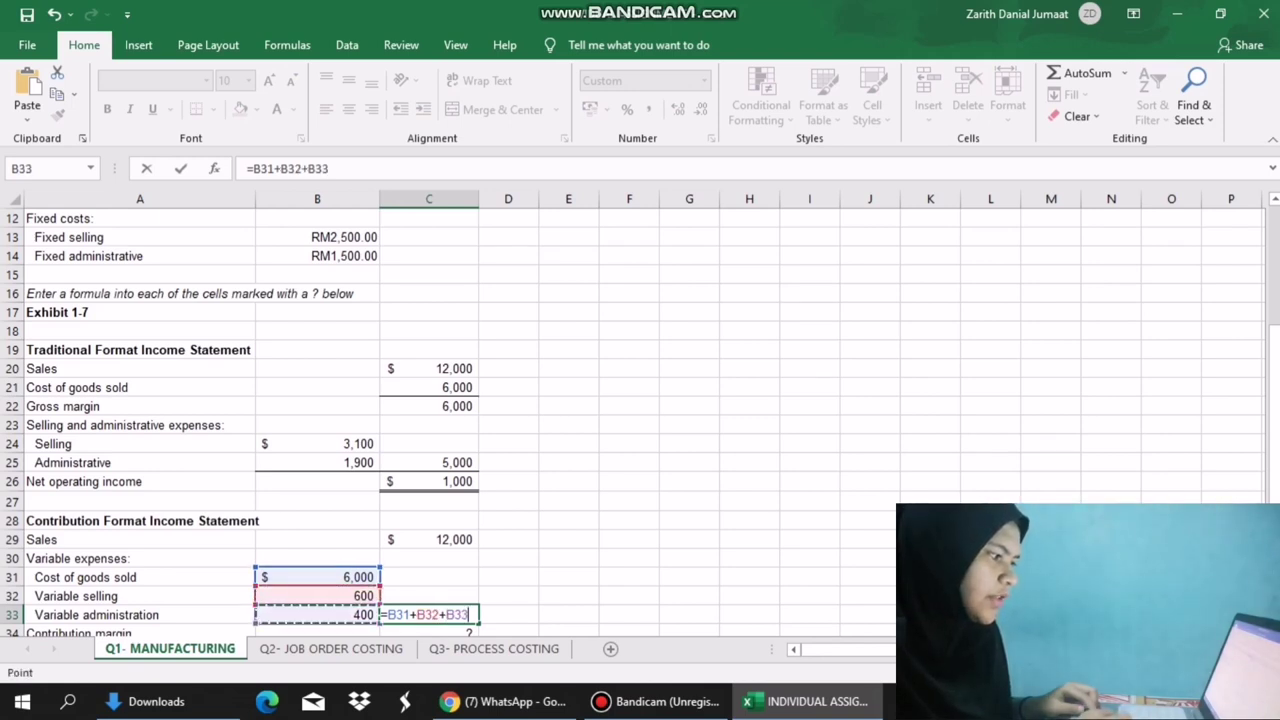
key("Return")
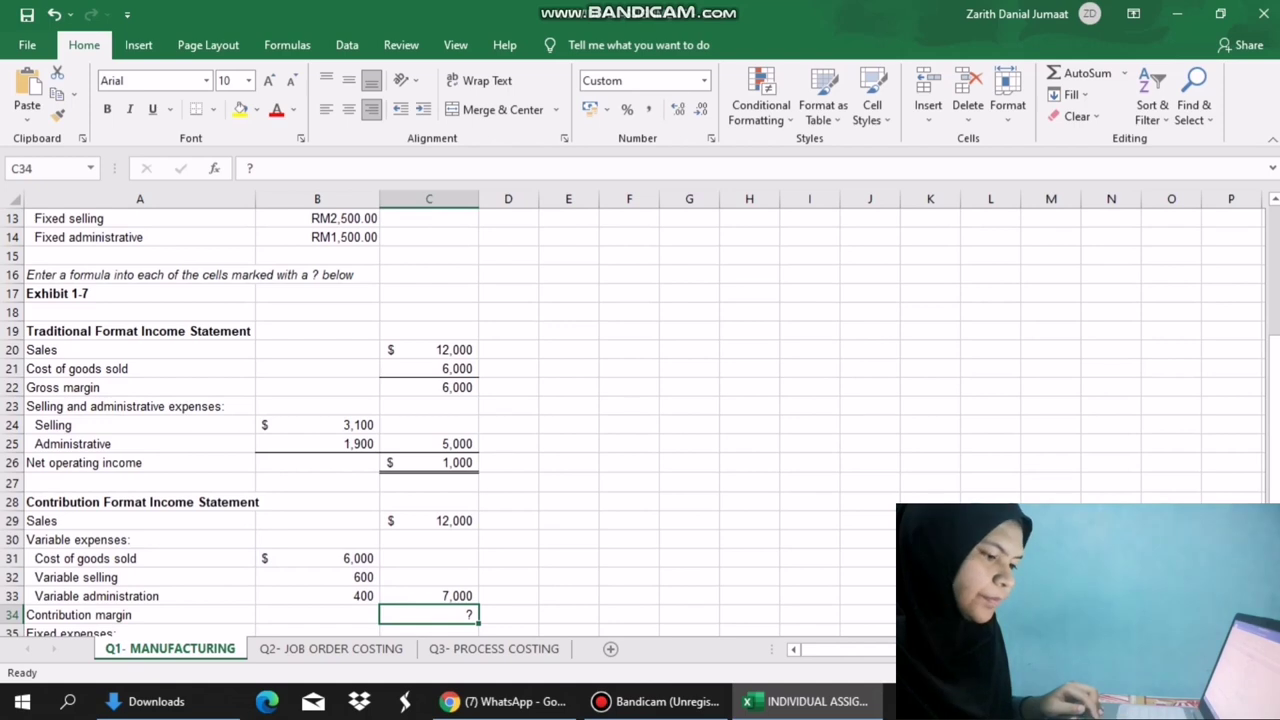
Calculate the Contribution margin in C34 as sales minus total variable expenses with =C29-C33.
type("=")
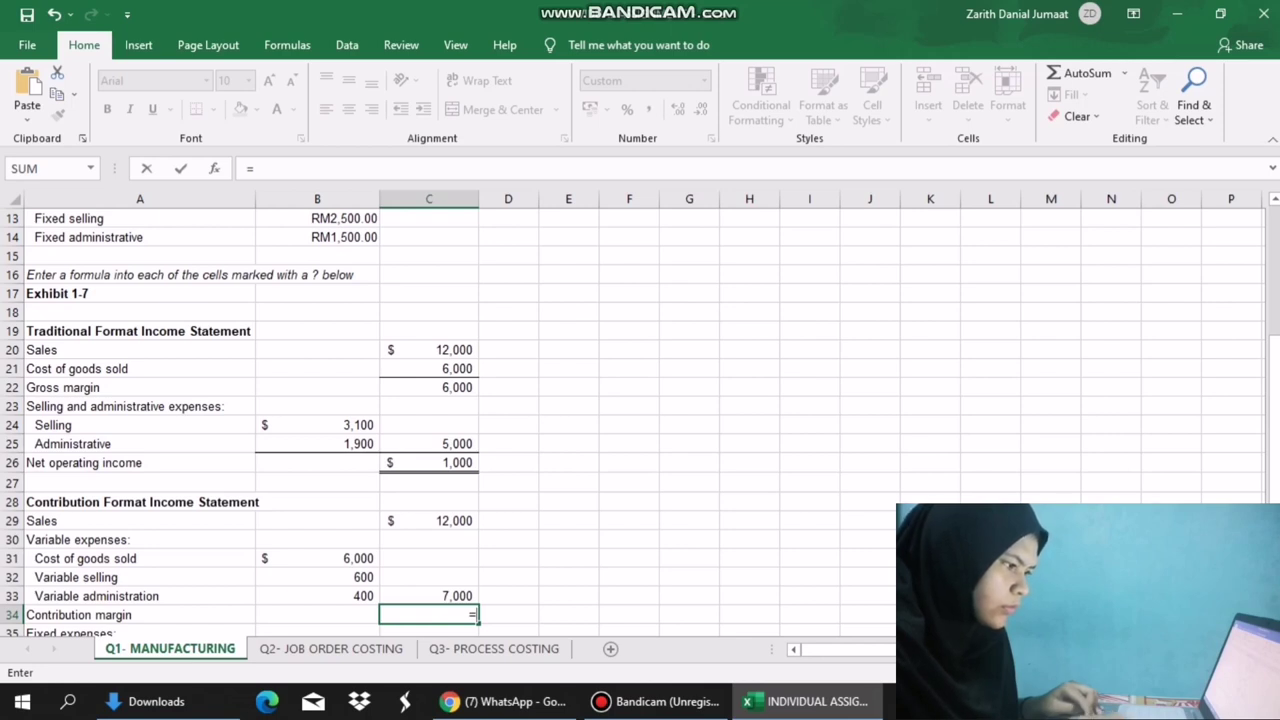
left_click(429, 521)
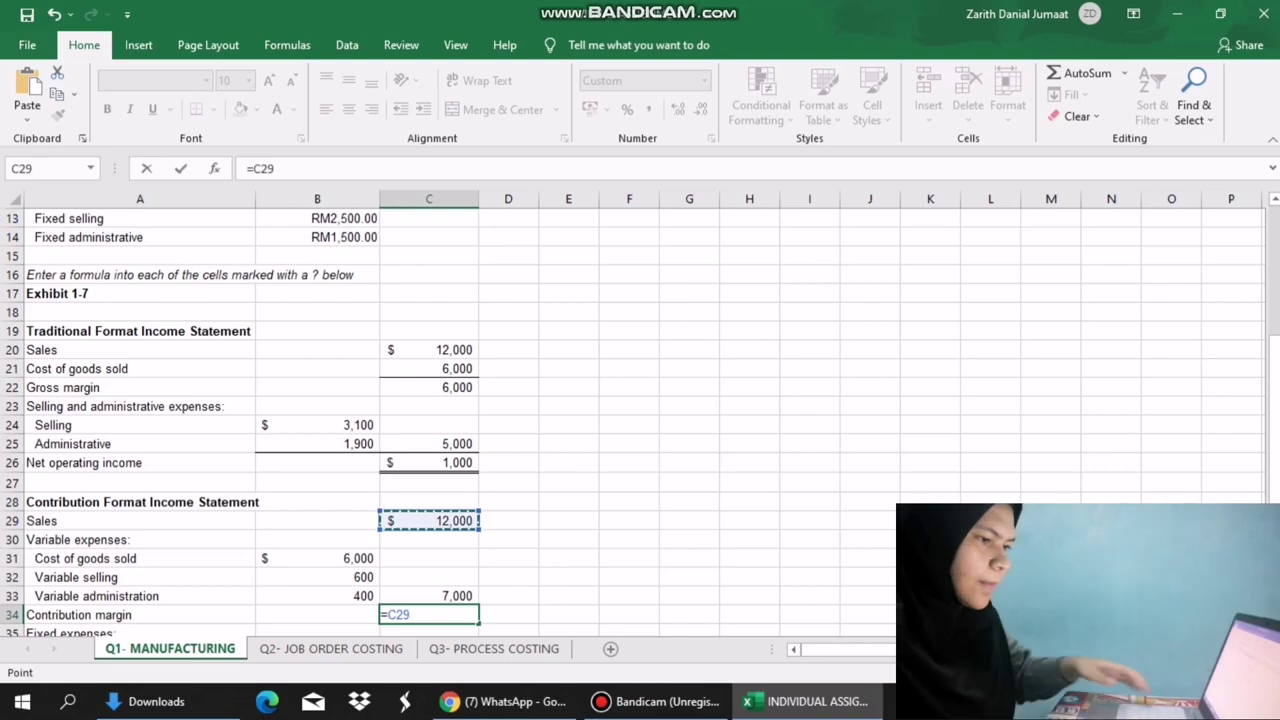
type("-")
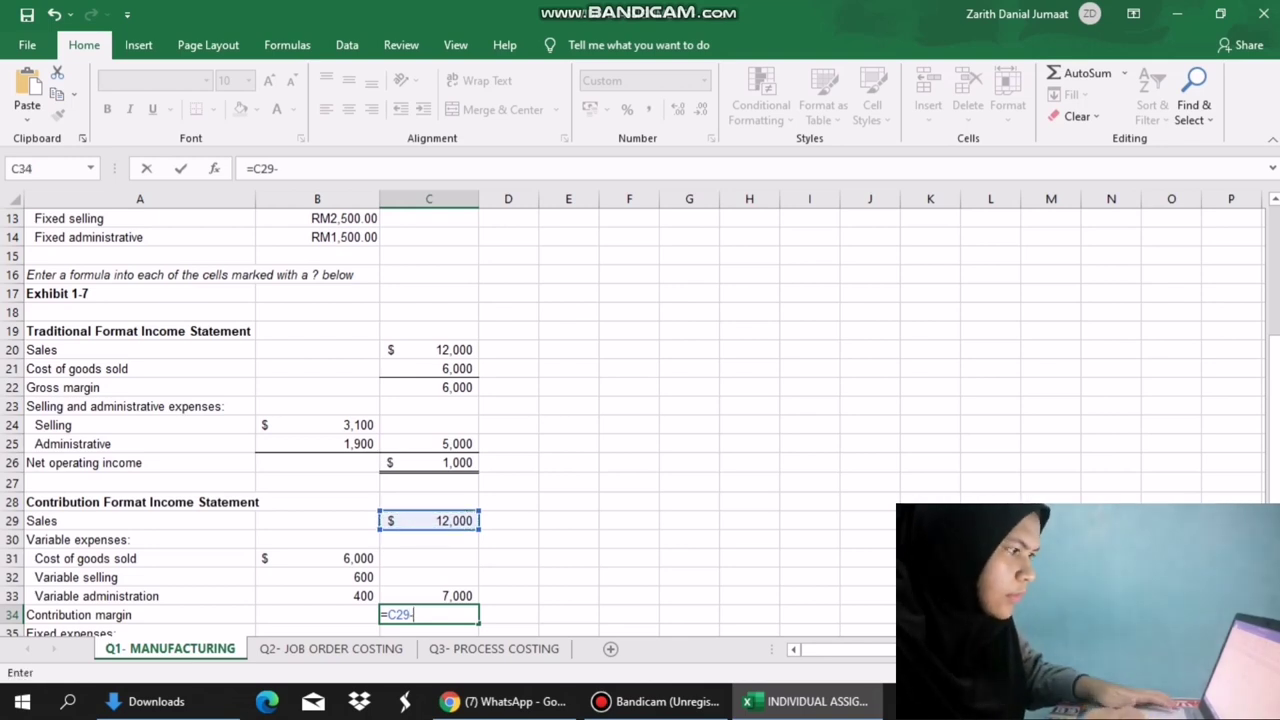
left_click(429, 596)
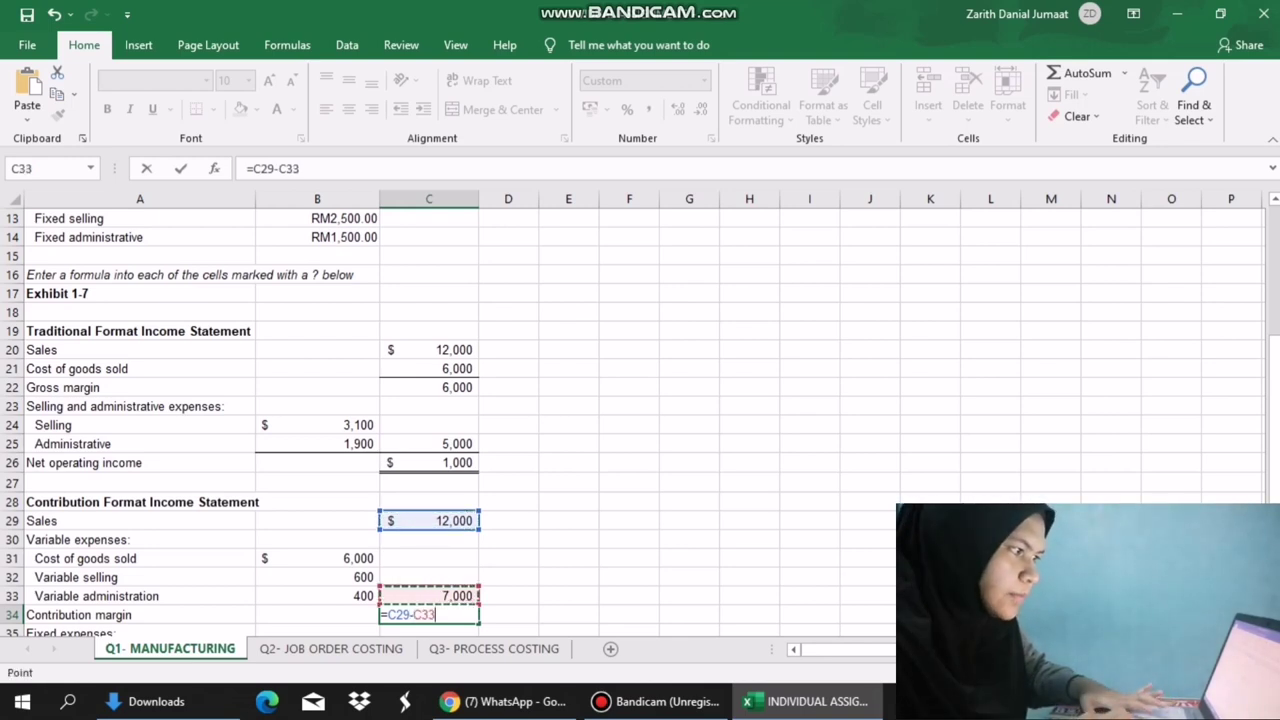
key("Return")
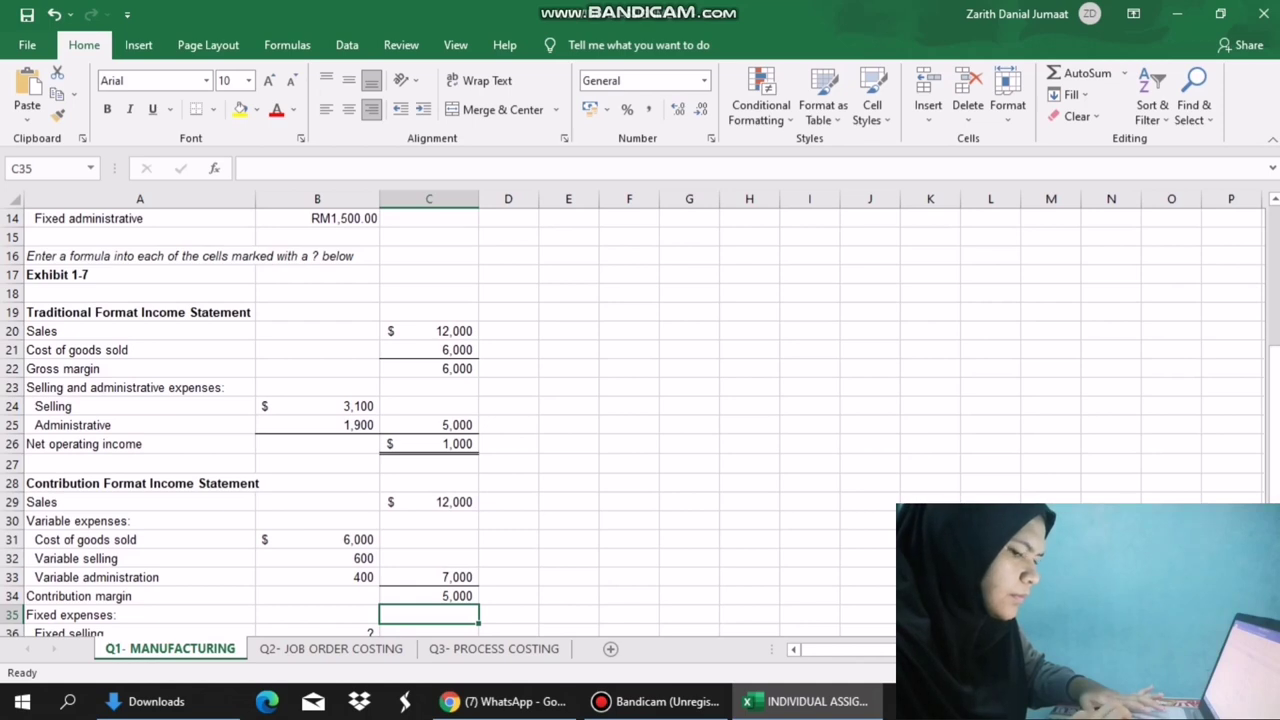
Link Fixed selling in B36 to the data section with =B13 and fill the formula down to Fixed administrative in B37.
left_click_drag(1274, 400, 1274, 432)
left_click(317, 577)
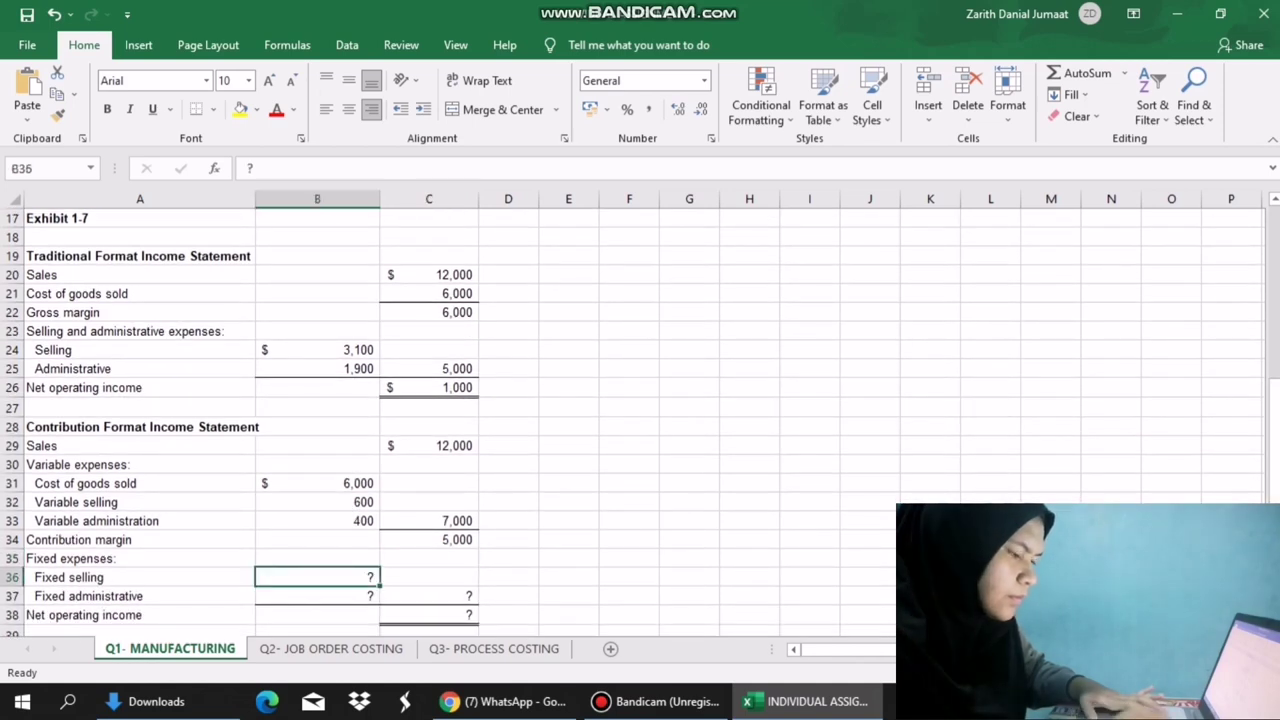
left_click_drag(1274, 441, 1274, 427)
key("BackSpace")
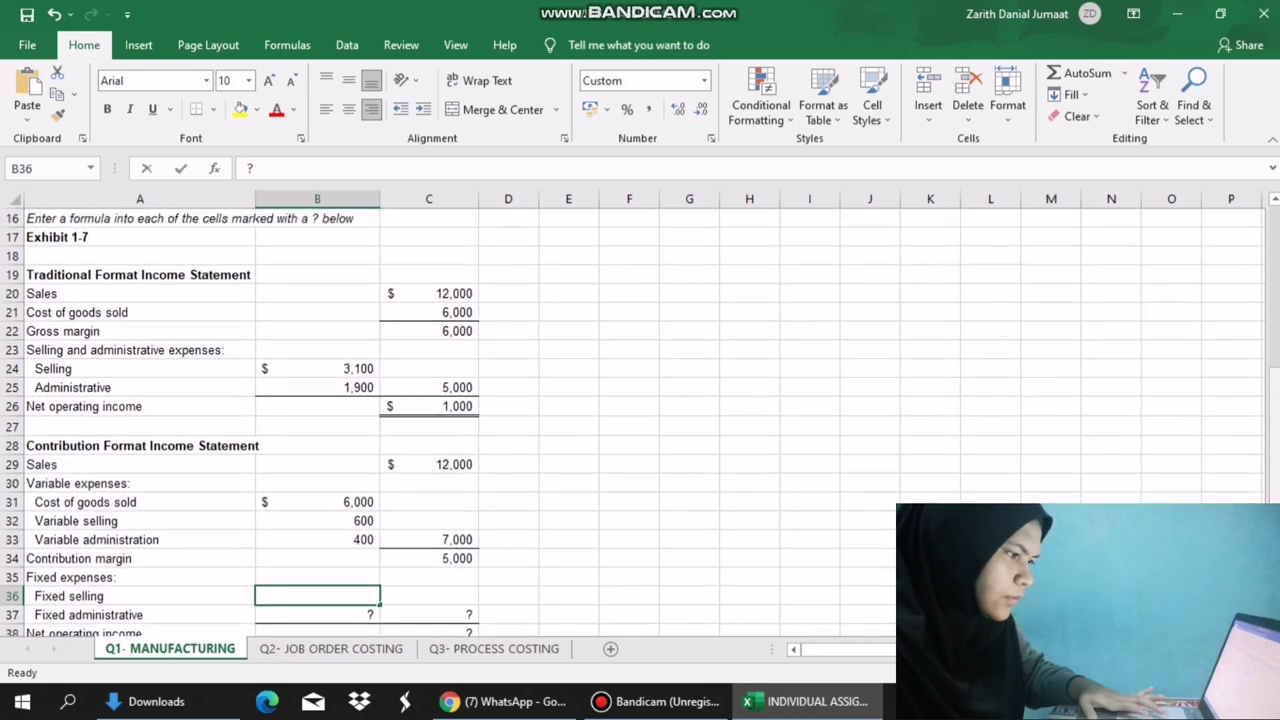
type("=")
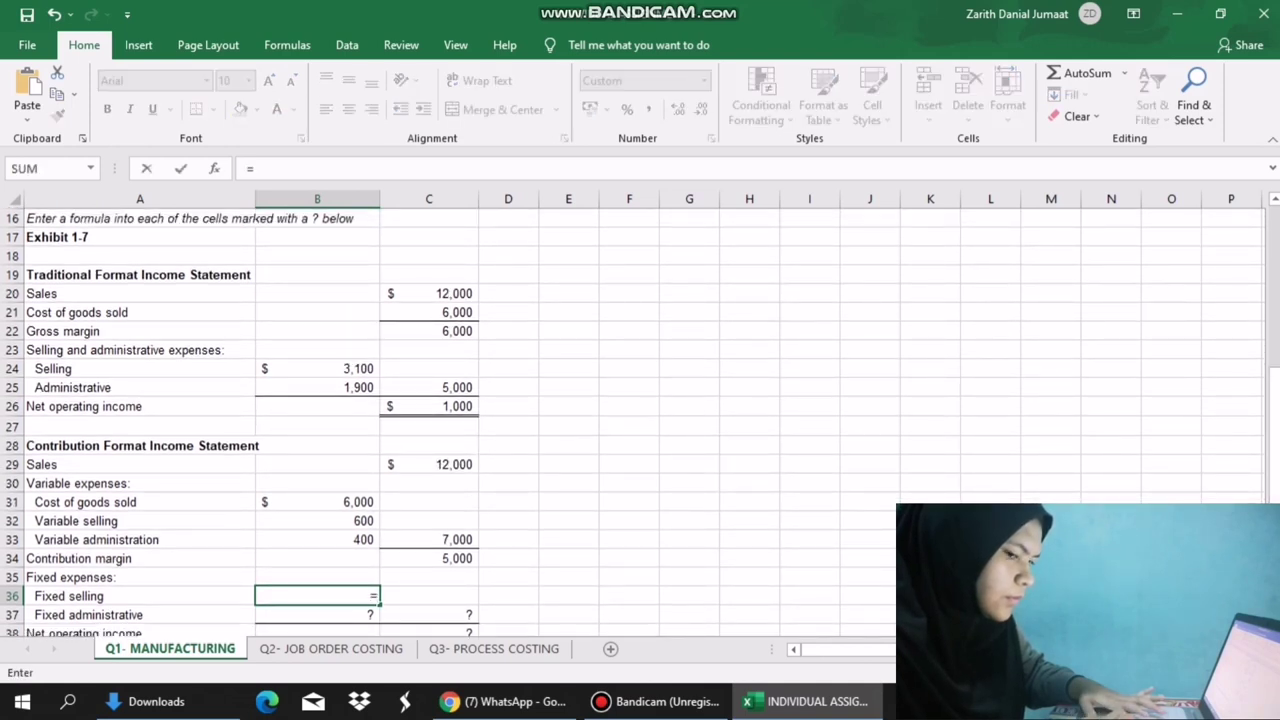
left_click_drag(1274, 373, 1274, 331)
left_click(317, 238)
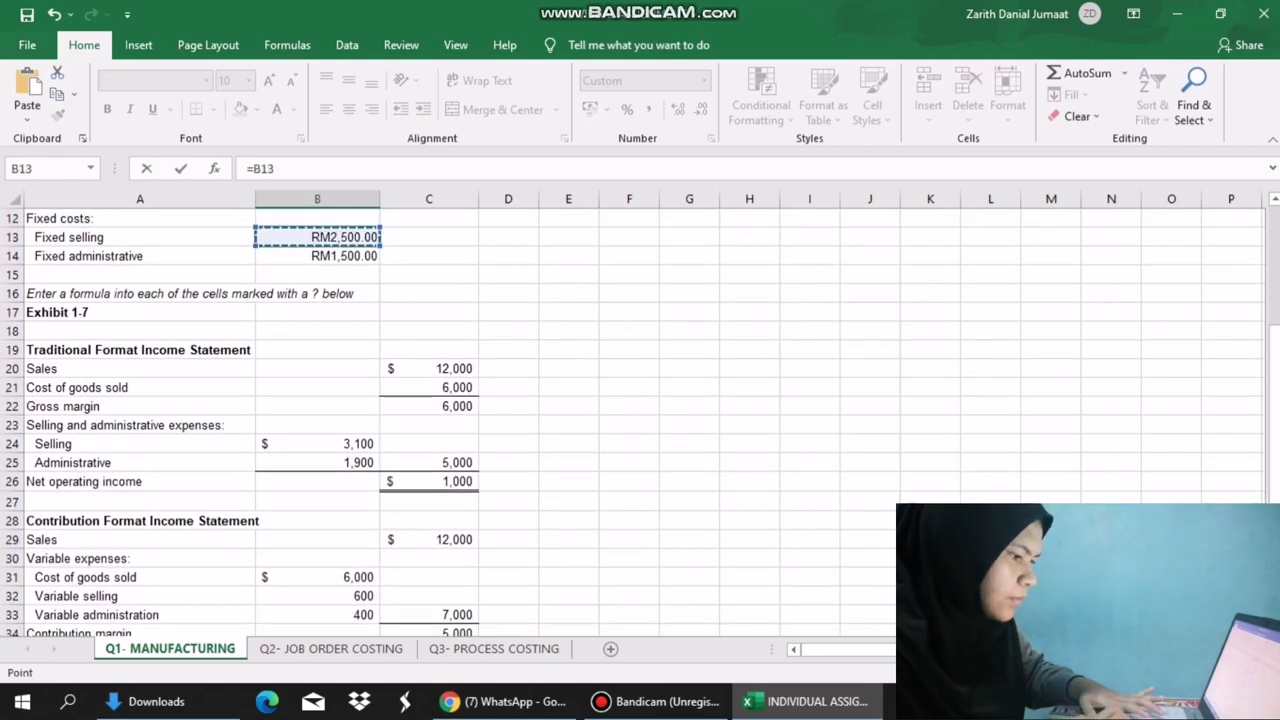
key("Return")
left_click(317, 596)
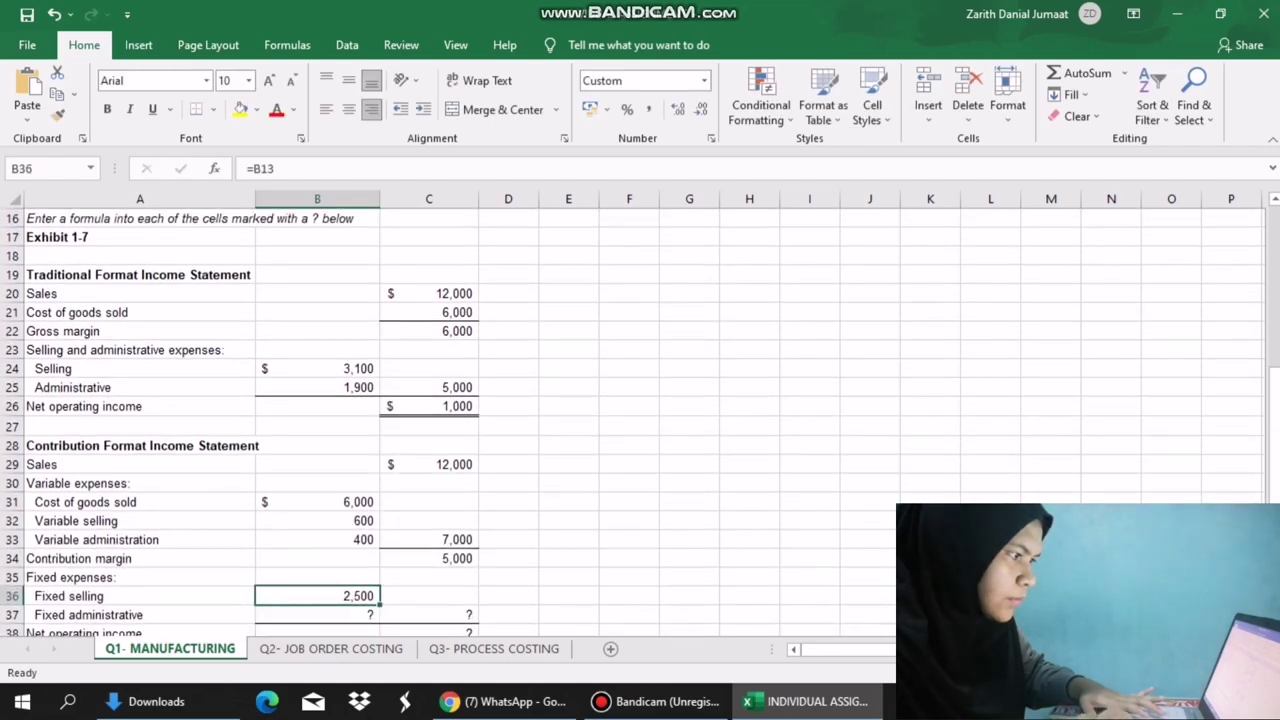
left_click_drag(380, 605, 380, 622)
Total the fixed expenses in C37 with =B36+B37.
left_click(430, 614)
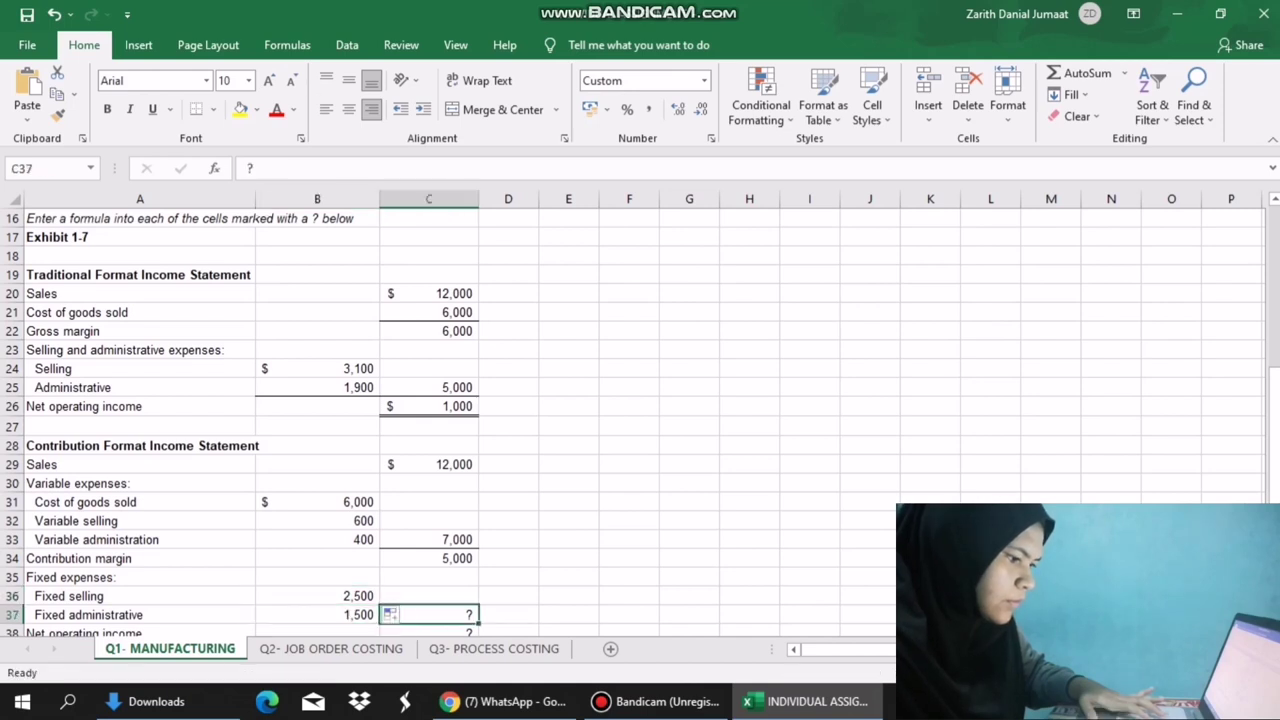
type("=")
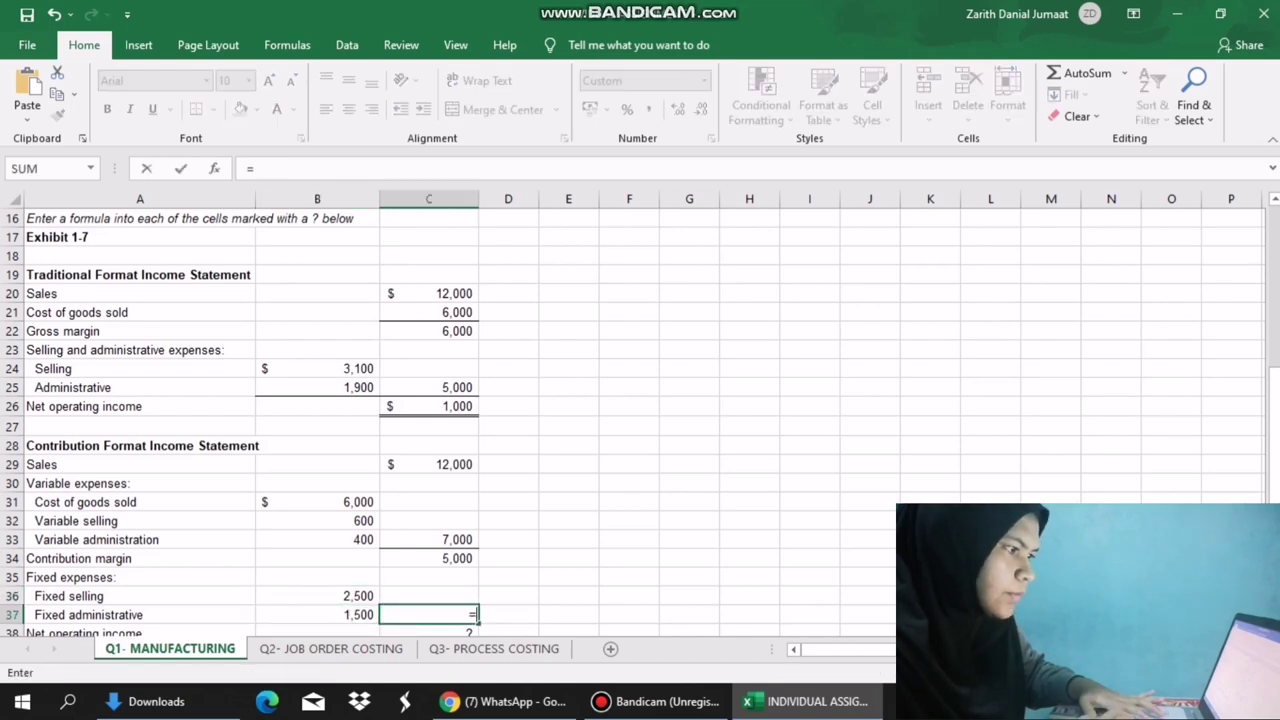
left_click(318, 596)
type("+")
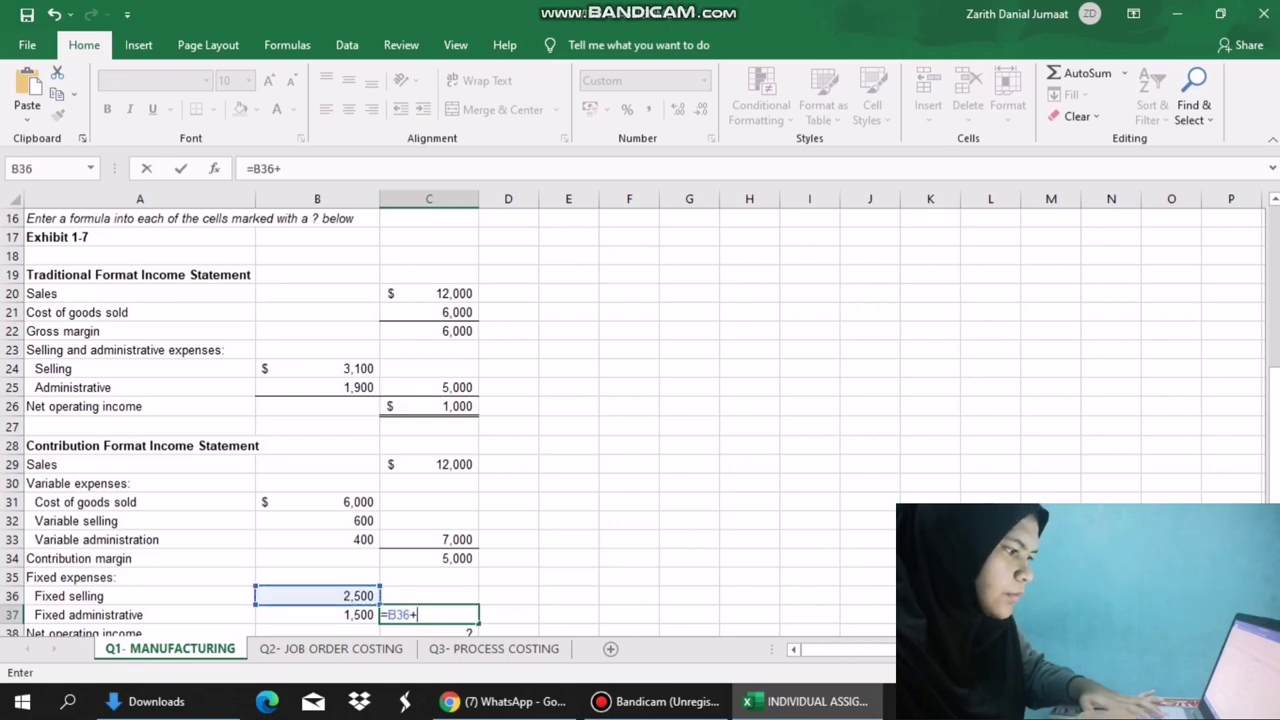
left_click(317, 615)
key("Return")
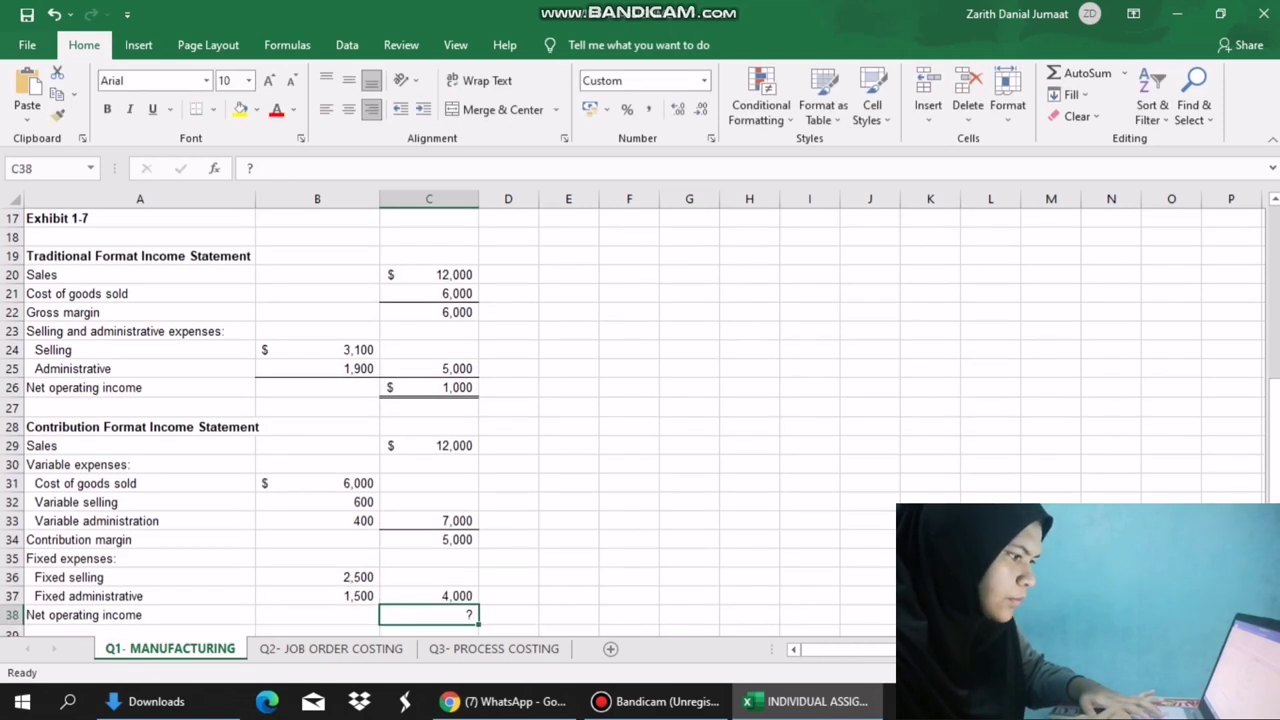
Calculate the contribution format Net operating income in C38 as contribution margin minus total fixed expenses with =C34-C37.
type("=")
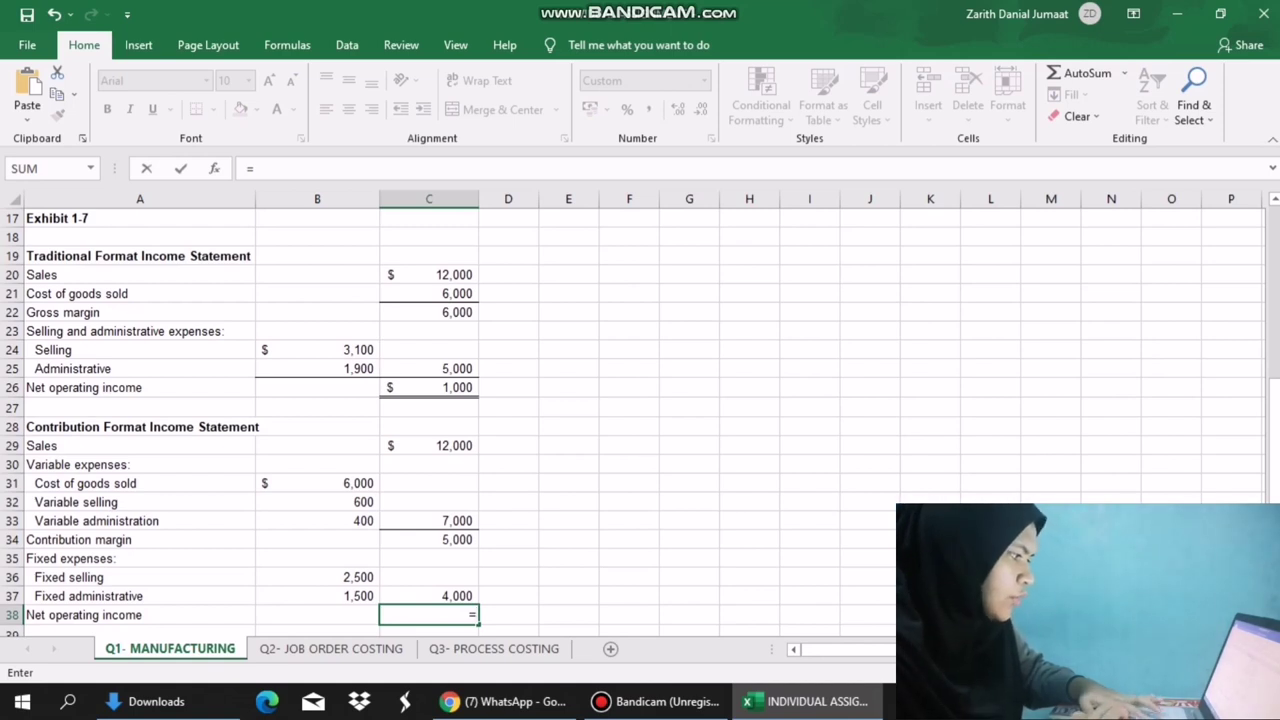
left_click(429, 540)
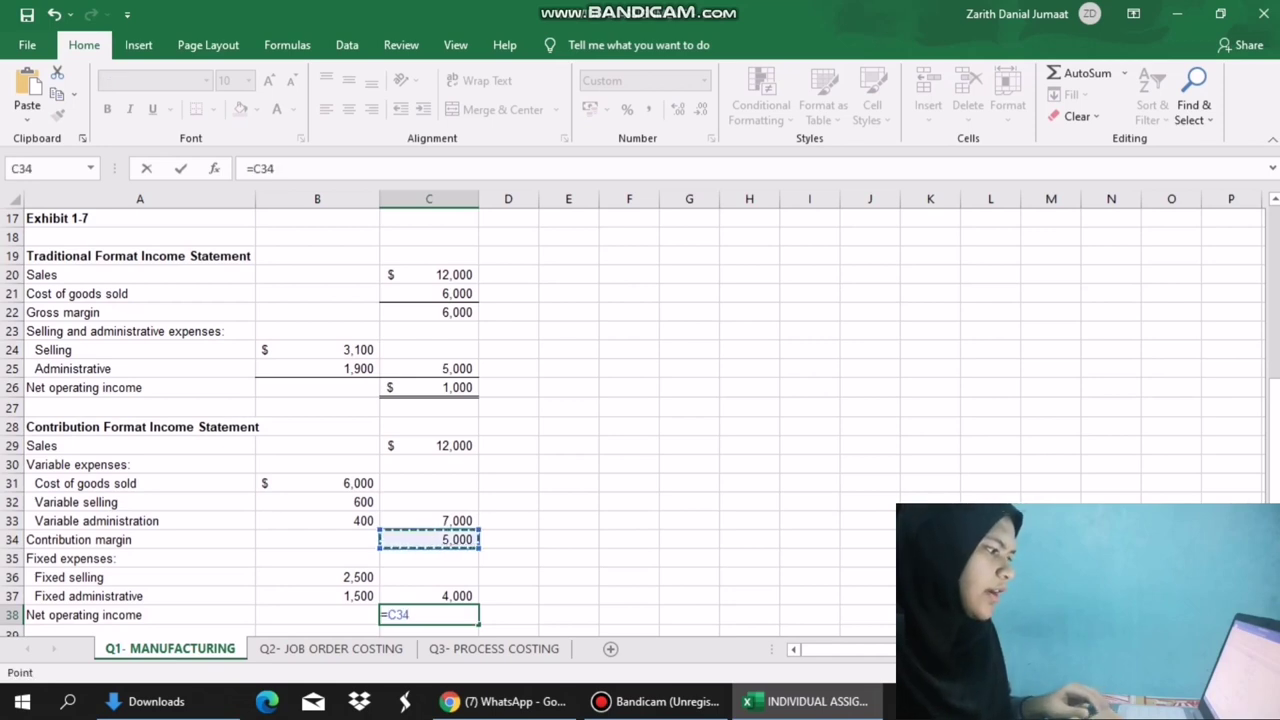
type("-")
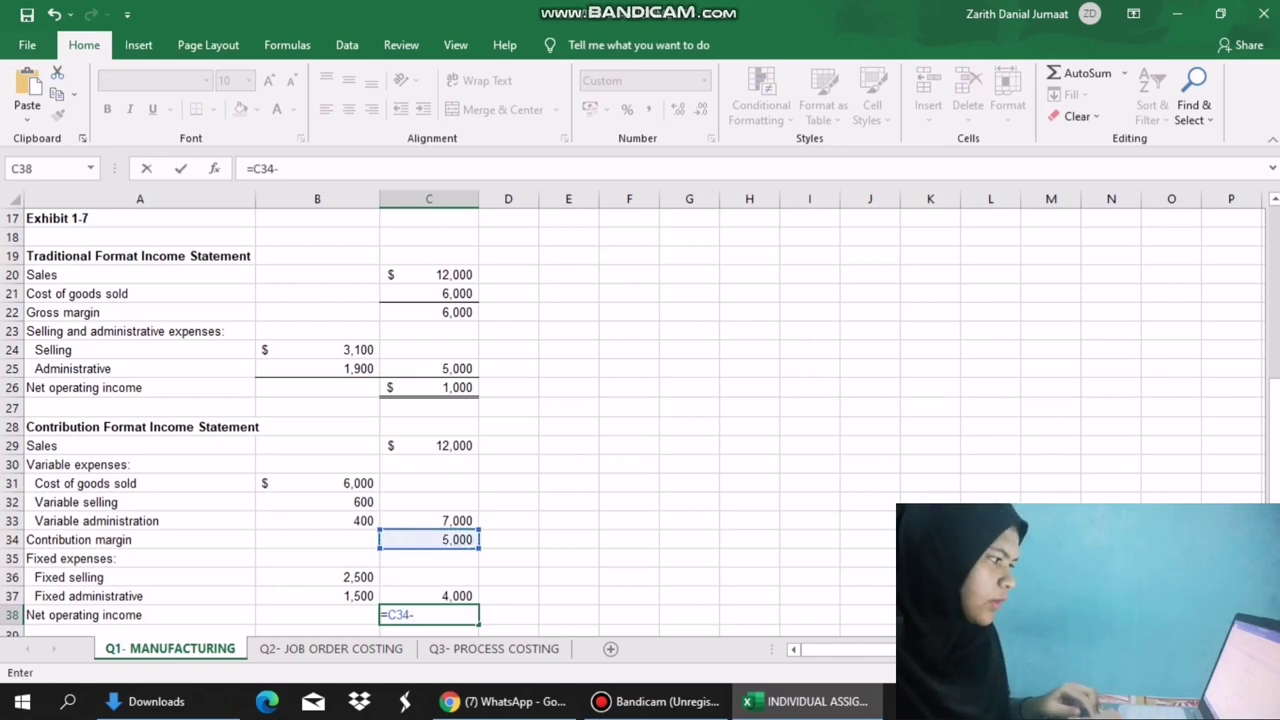
left_click(429, 596)
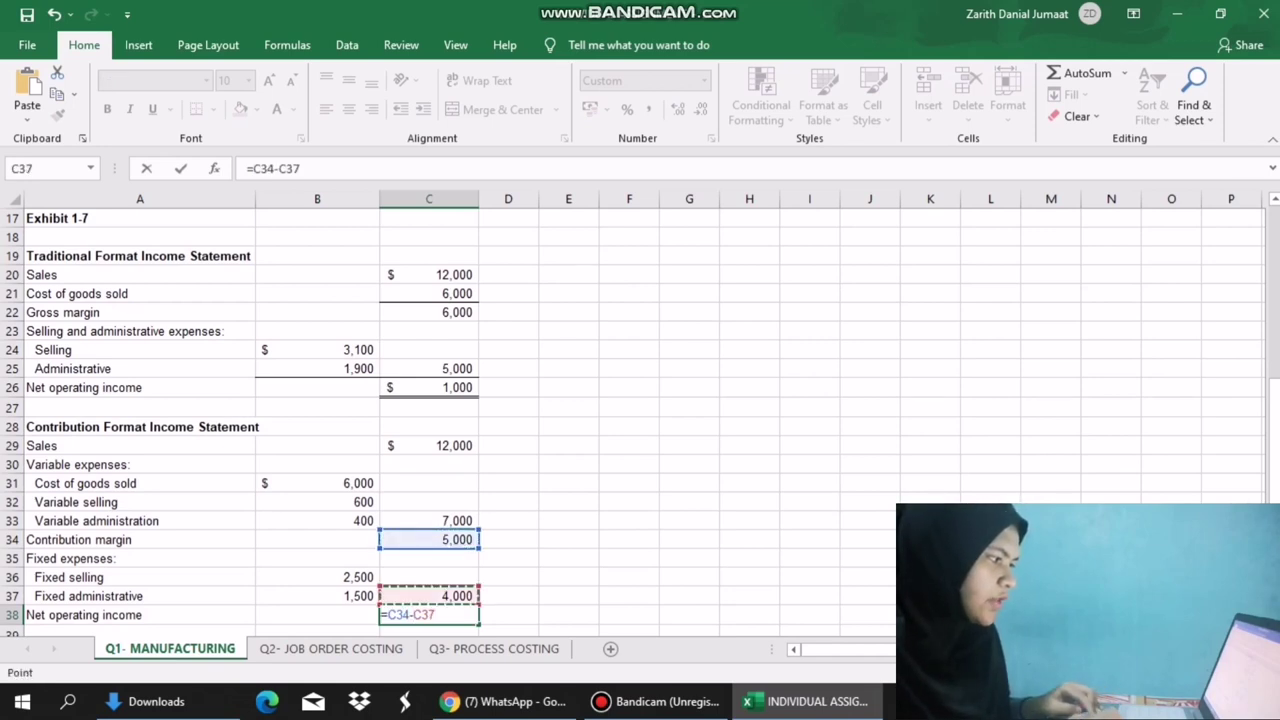
key("Return")
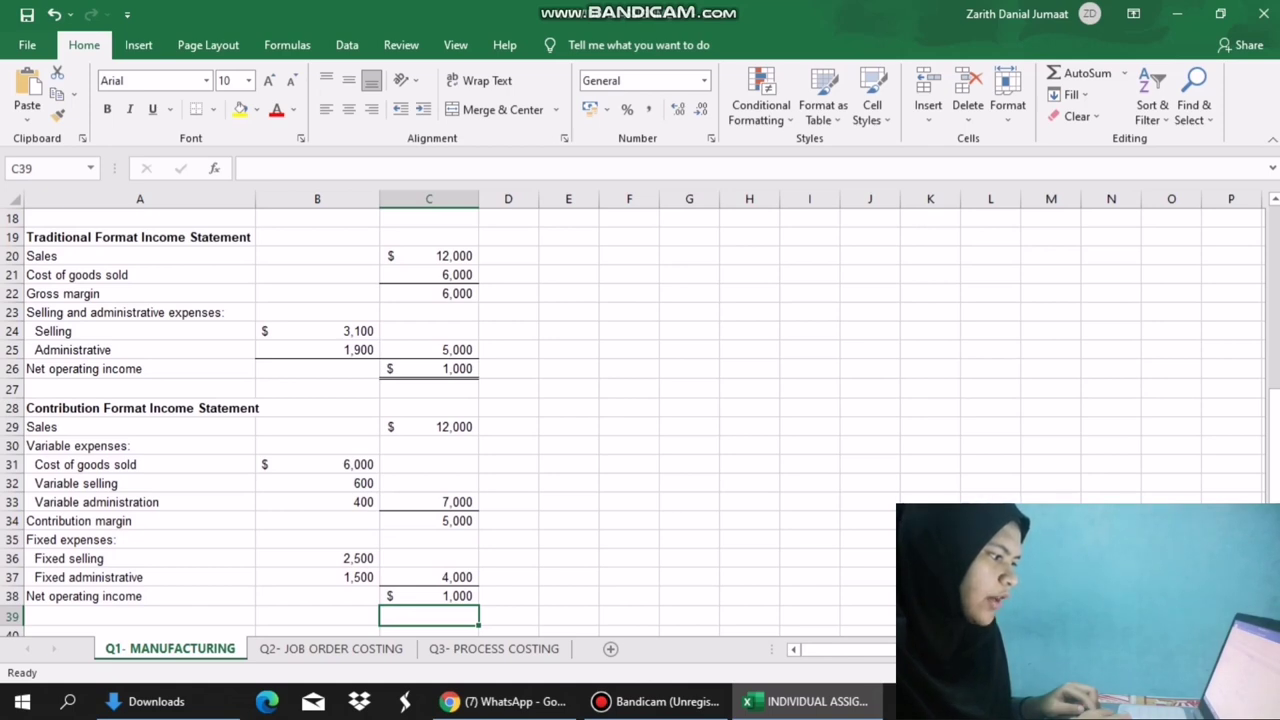
left_click(429, 596)
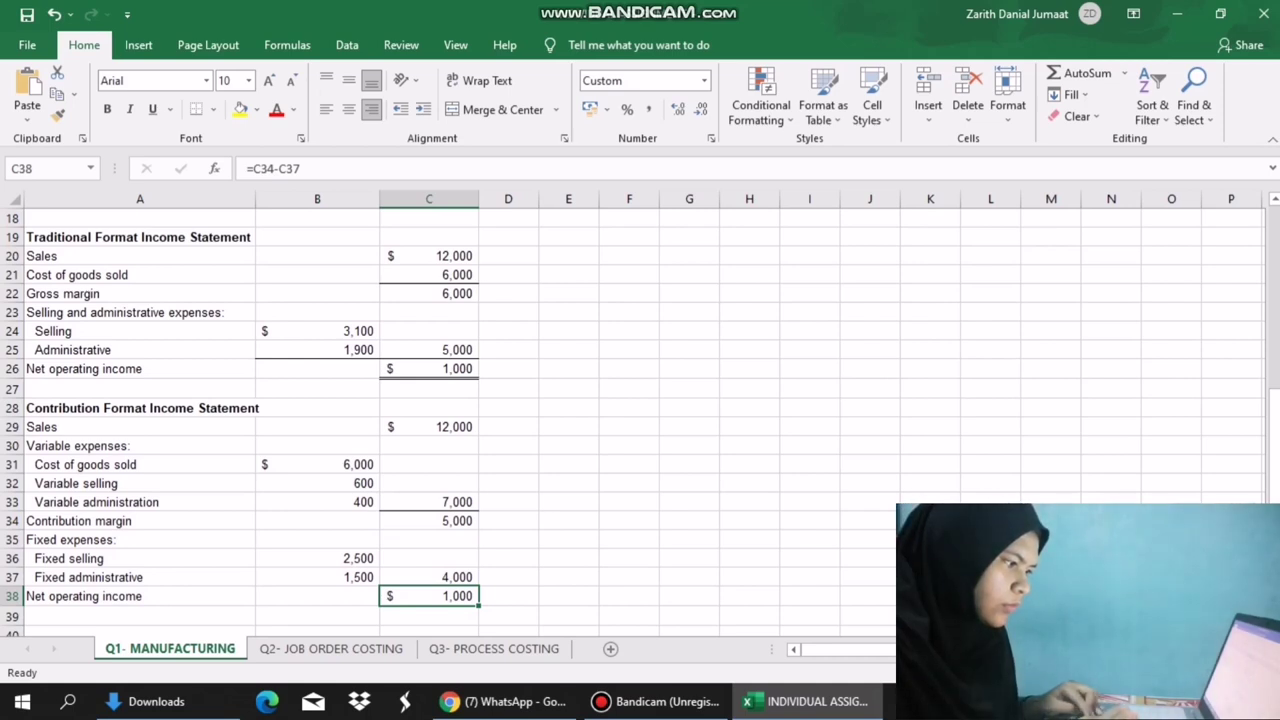
left_click(652, 701)
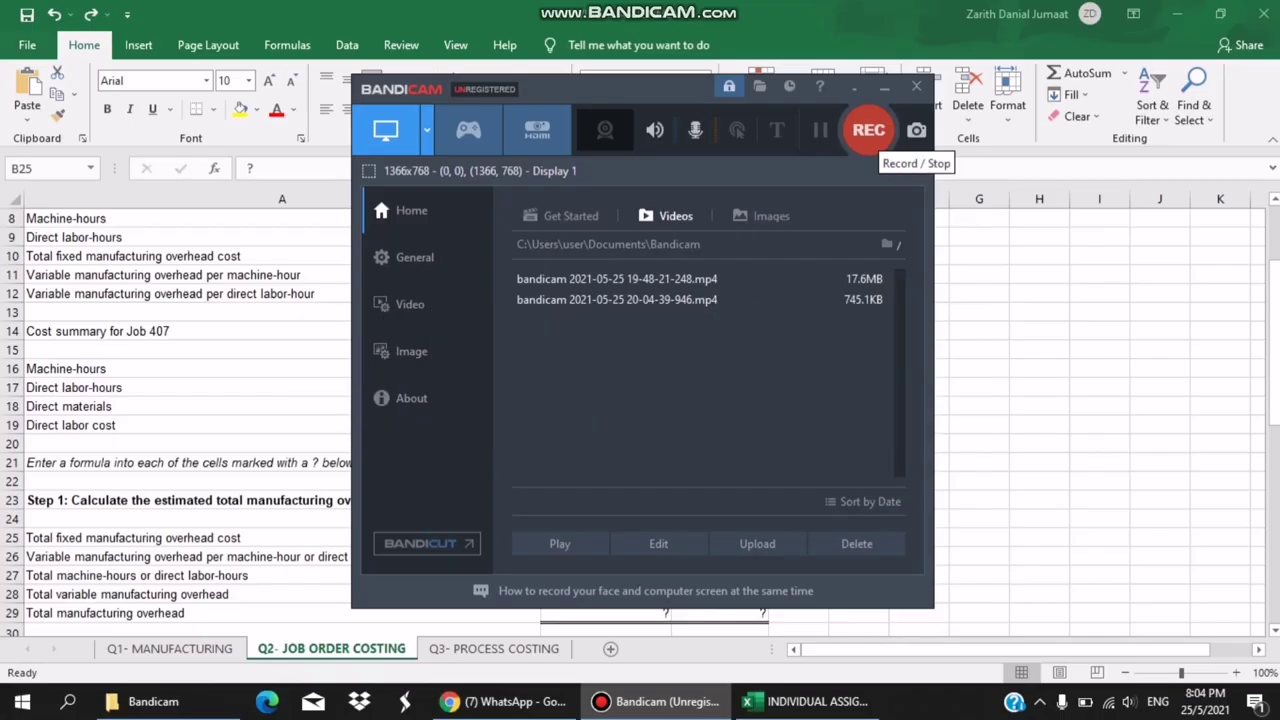
left_click(868, 130)
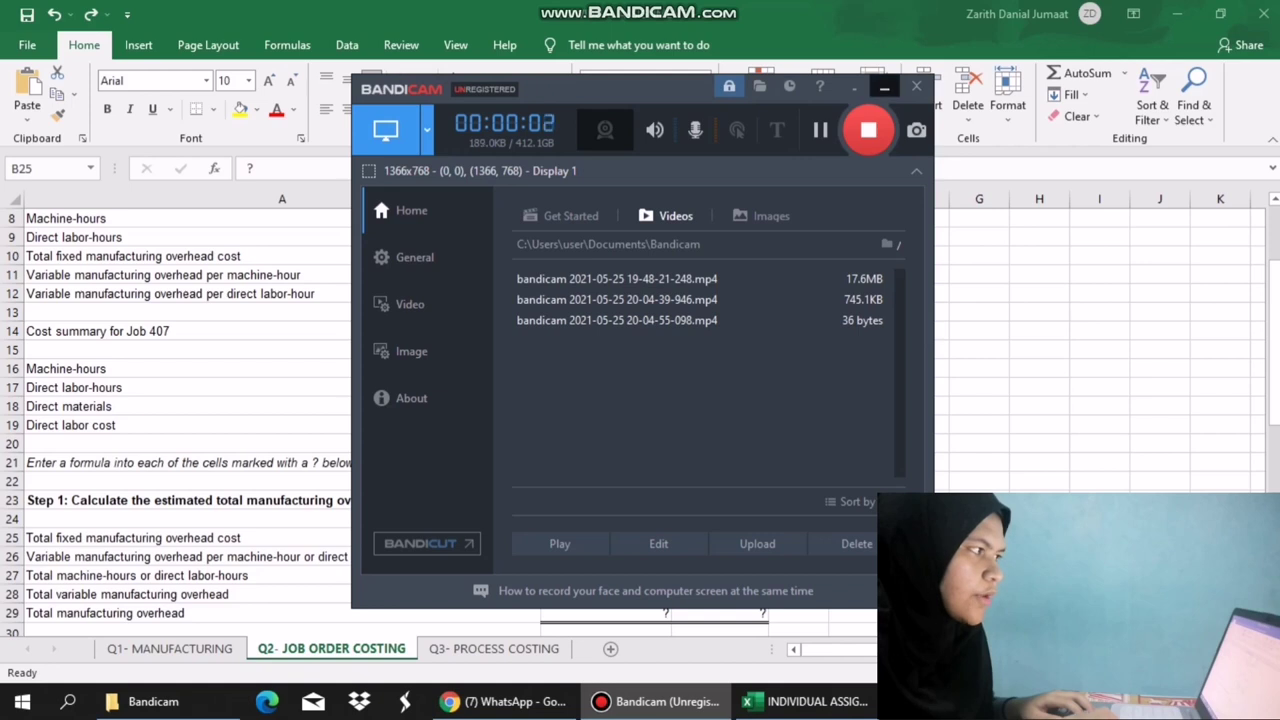
left_click(884, 87)
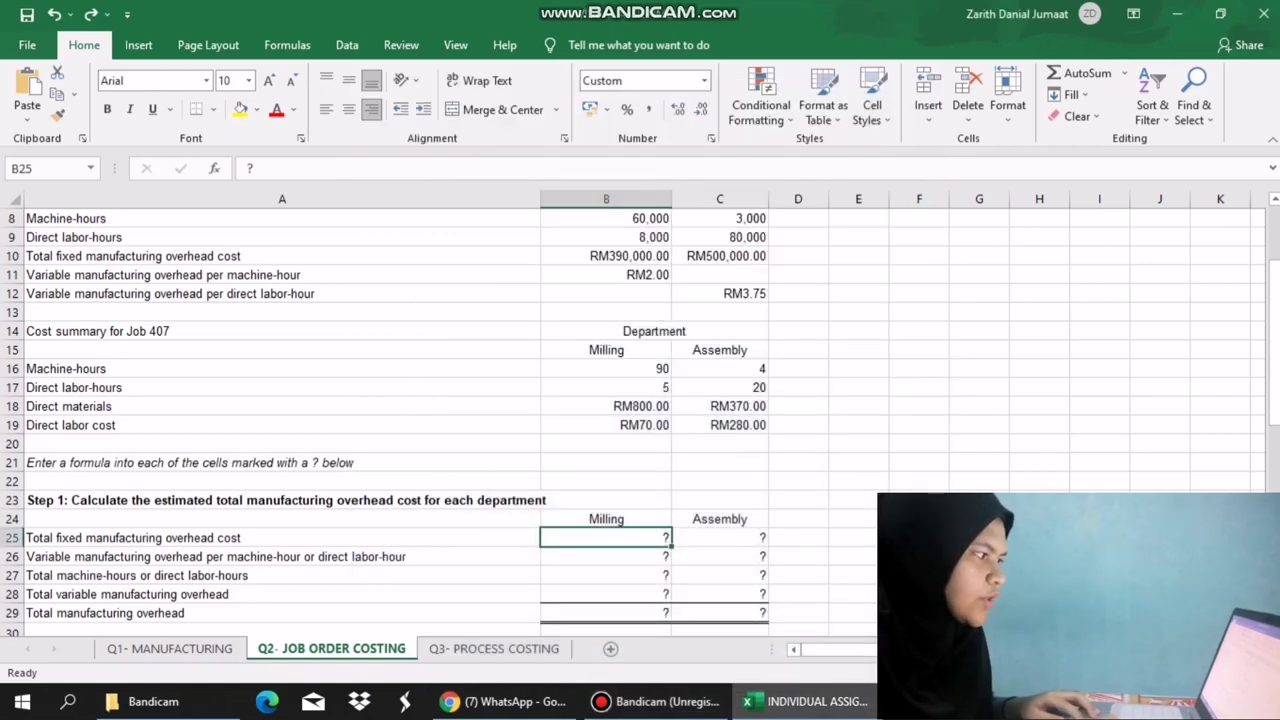
Look through the Q2- JOB ORDER COSTING sheet, from the department and Job 407 data to the Step 5 selling price section.
left_click_drag(1275, 292, 1275, 443)
left_click_drag(1273, 330, 1273, 344)
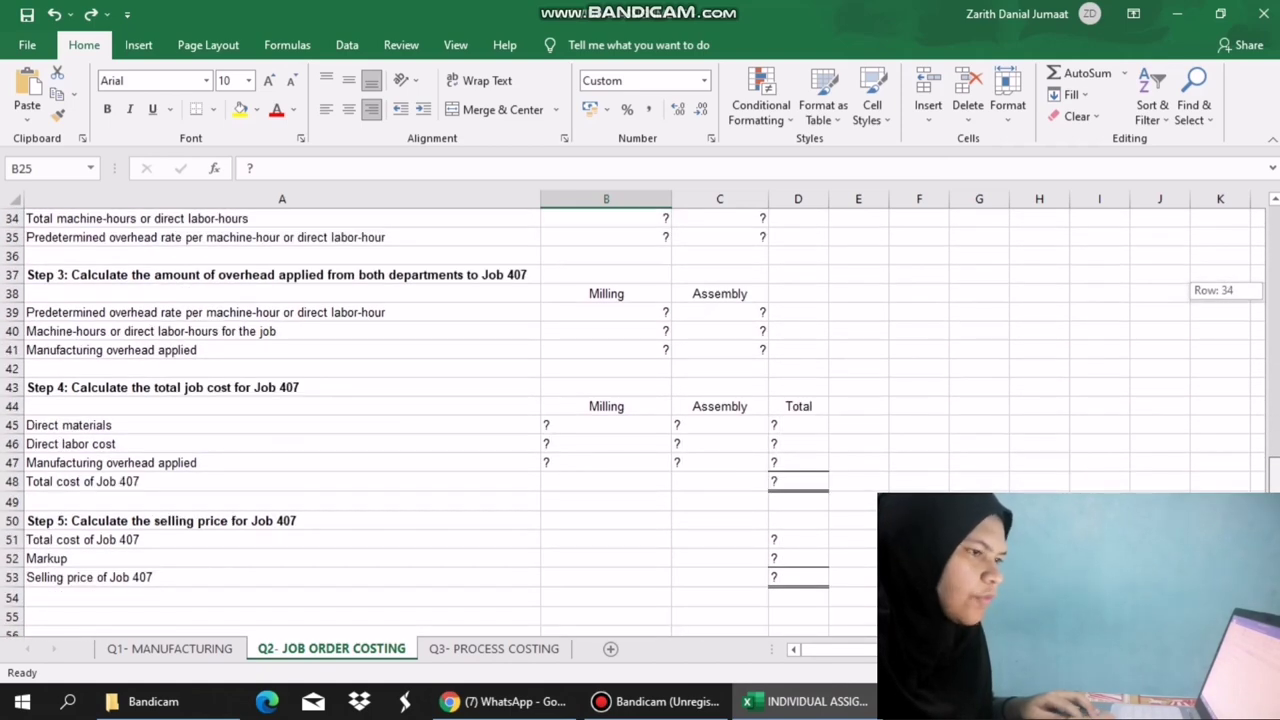
left_click_drag(1275, 474, 1275, 467)
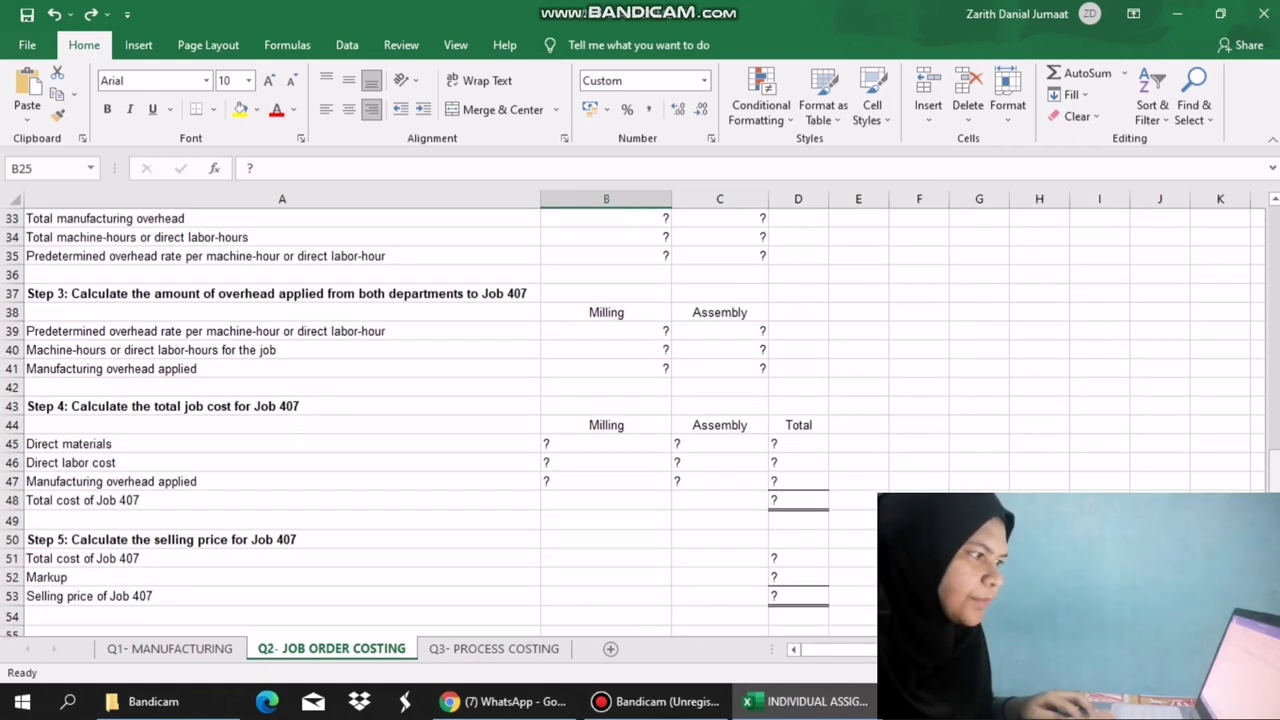
scroll(640, 420, "up", 10)
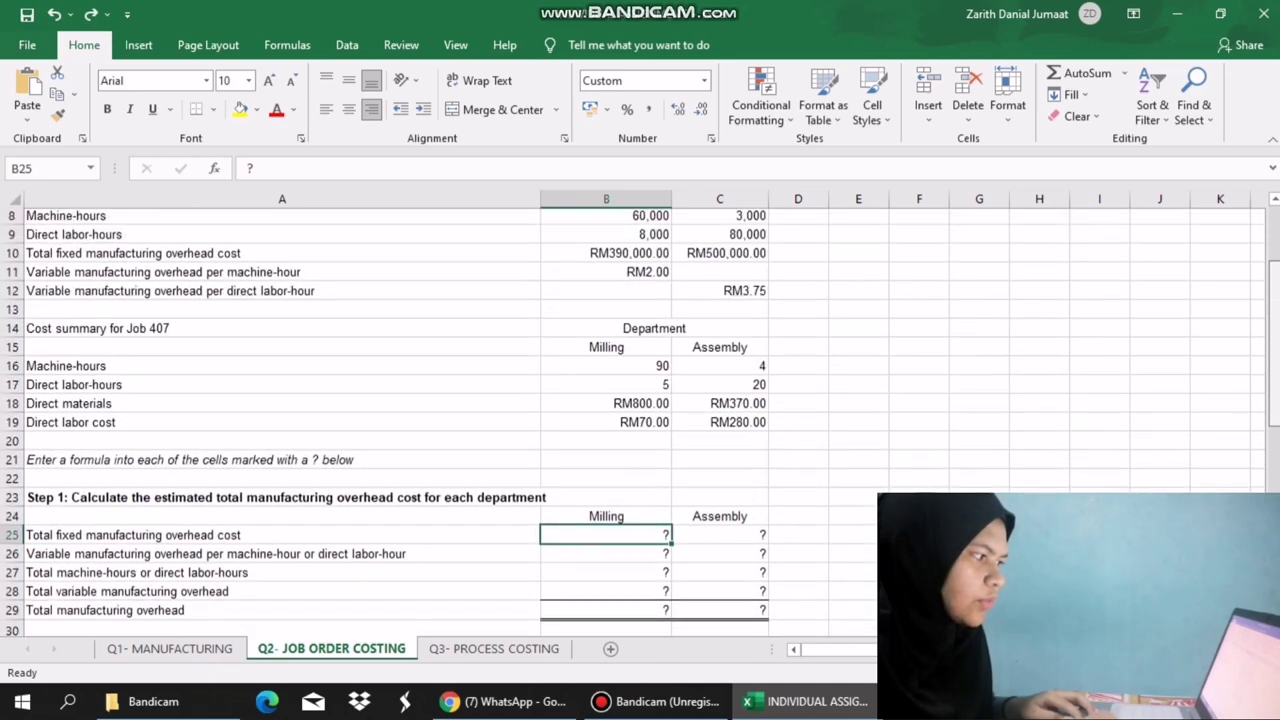
scroll(640, 420, "down", 2)
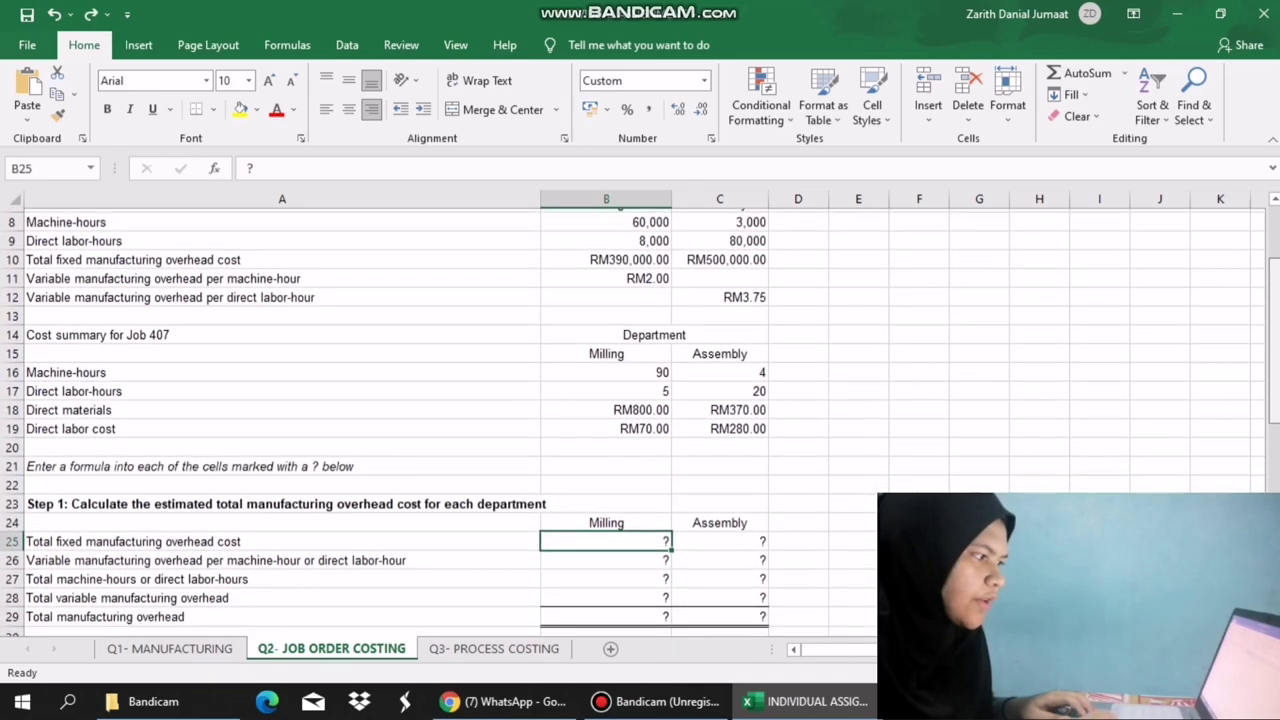
scroll(640, 420, "down", 1)
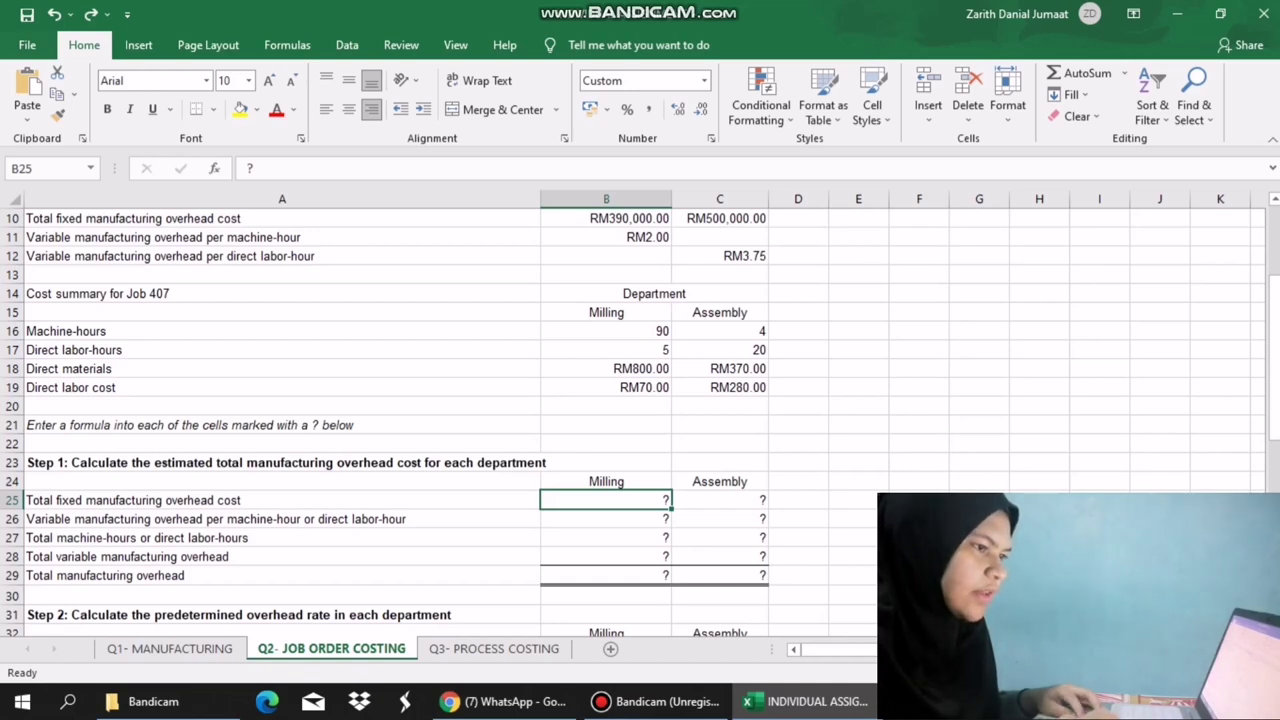
left_click_drag(1275, 382, 1273, 371)
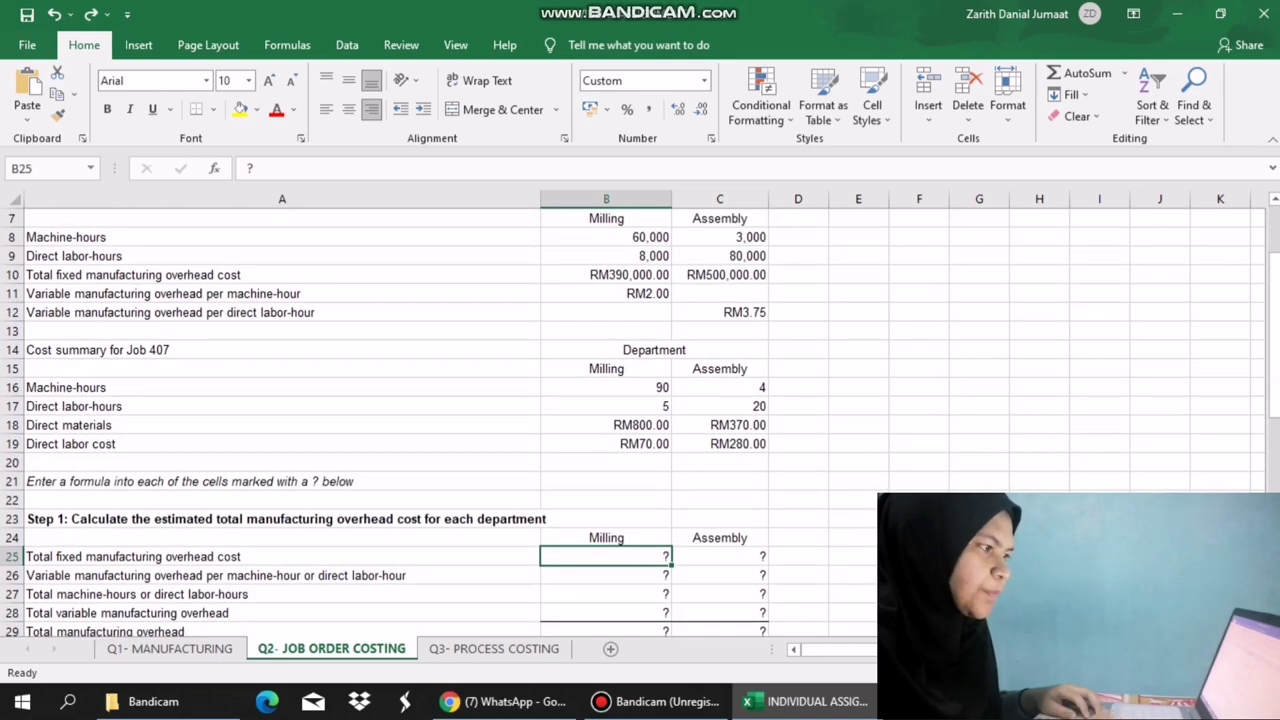
Link Milling's Total fixed manufacturing overhead cost in B25 to the data section with =B10 and fill the formula right to Assembly in C25.
type("=")
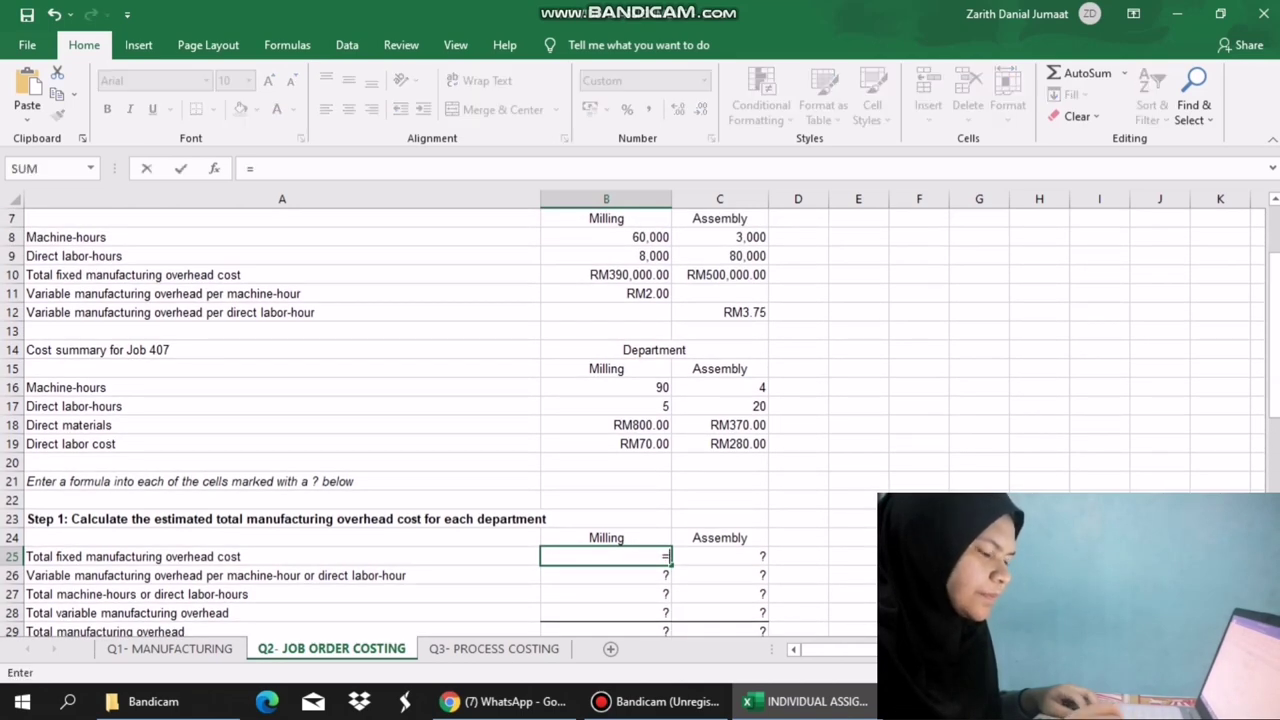
left_click(606, 275)
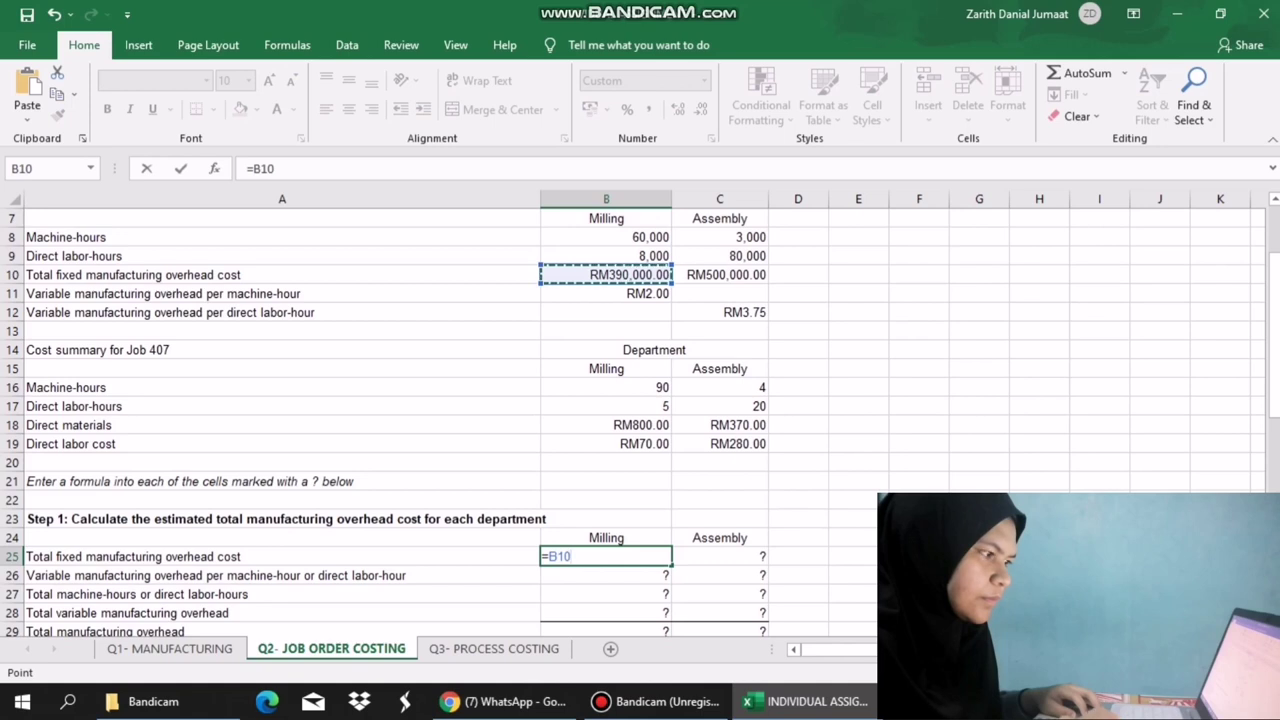
key("Return")
left_click(606, 557)
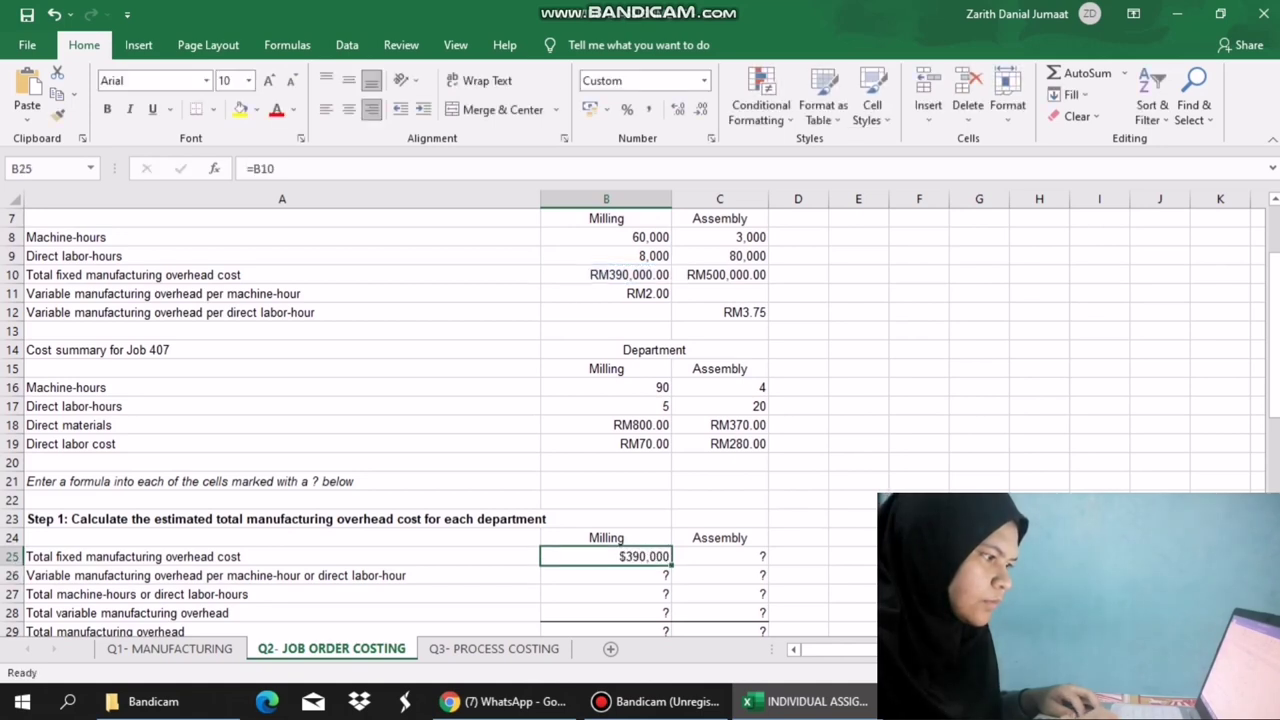
left_click_drag(671, 566, 740, 562)
key("ctrl+r")
Link the variable manufacturing overhead rates in row 26 to the data section with =B11 for Milling and =C12 for Assembly.
left_click(605, 575)
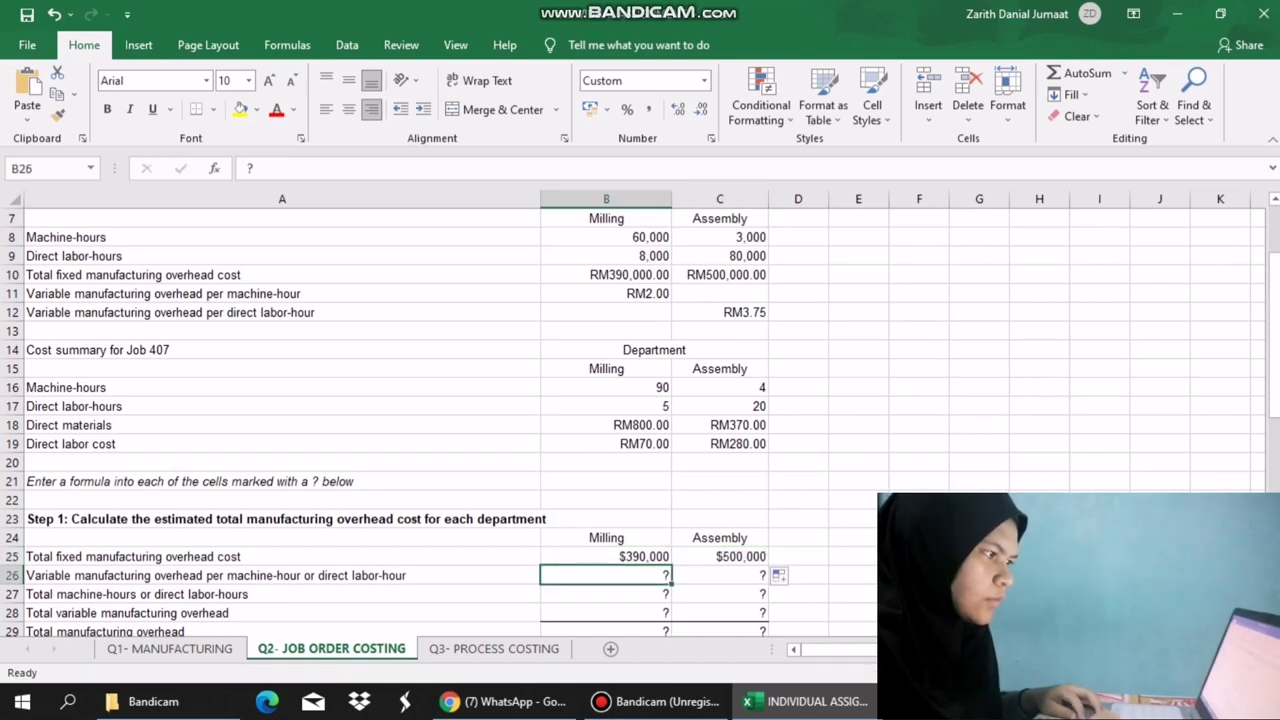
type("=")
left_click(606, 294)
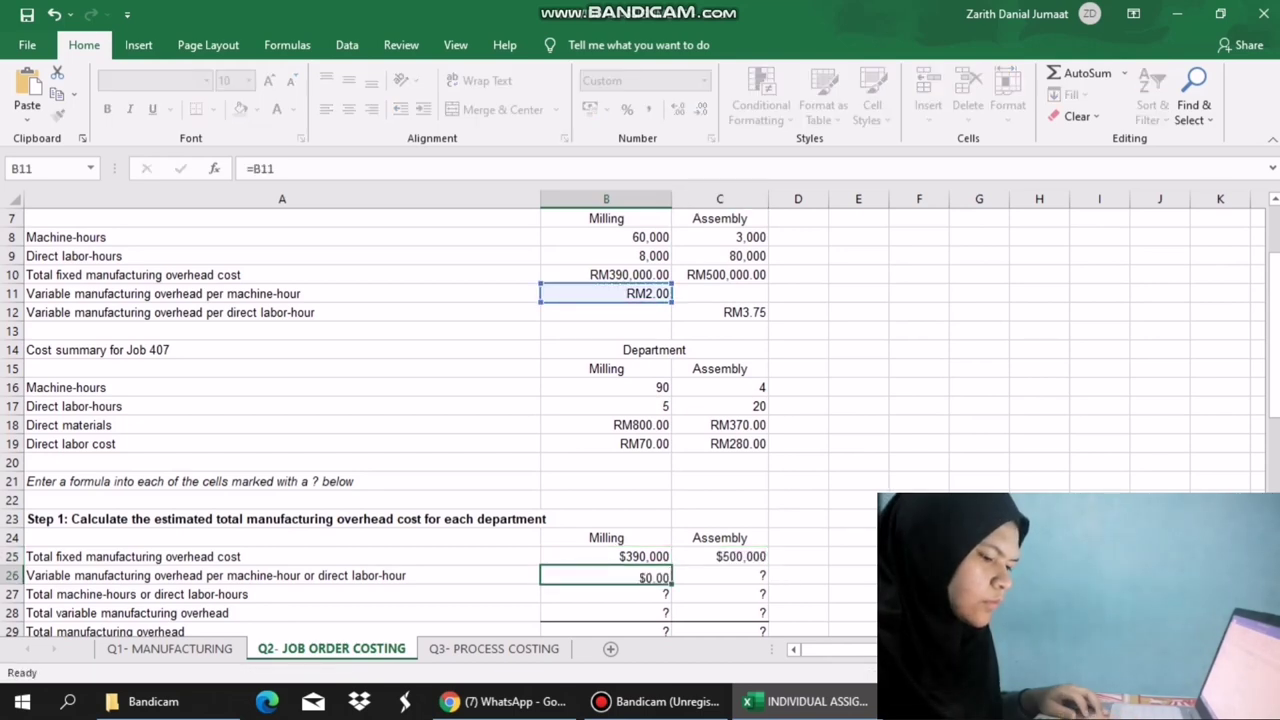
key("Return")
key("Right")
key("Up")
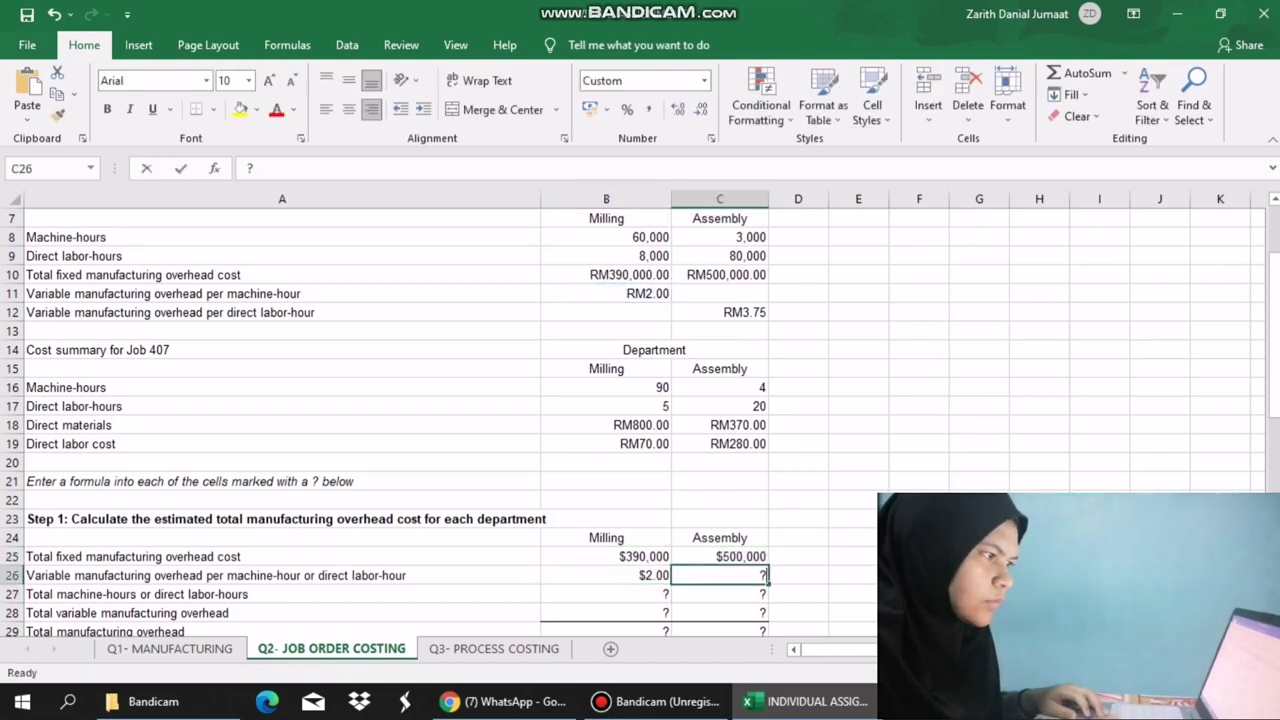
type("=")
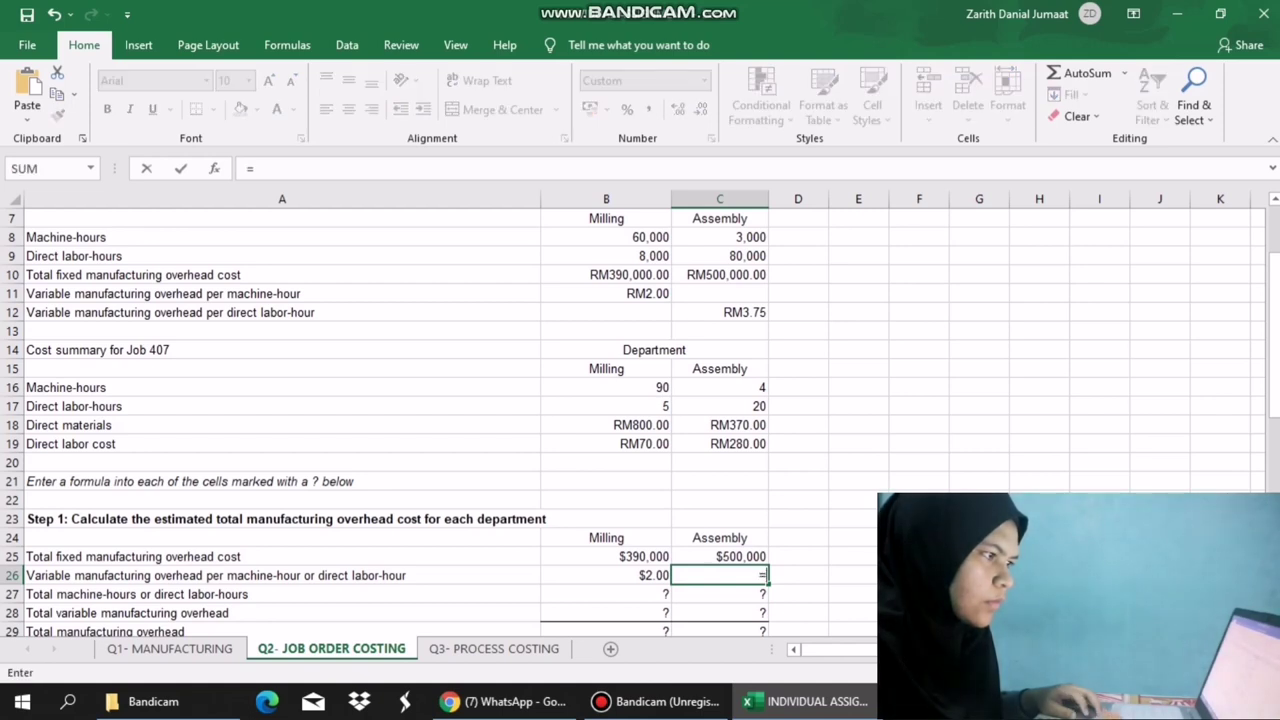
left_click(719, 312)
key("Return")
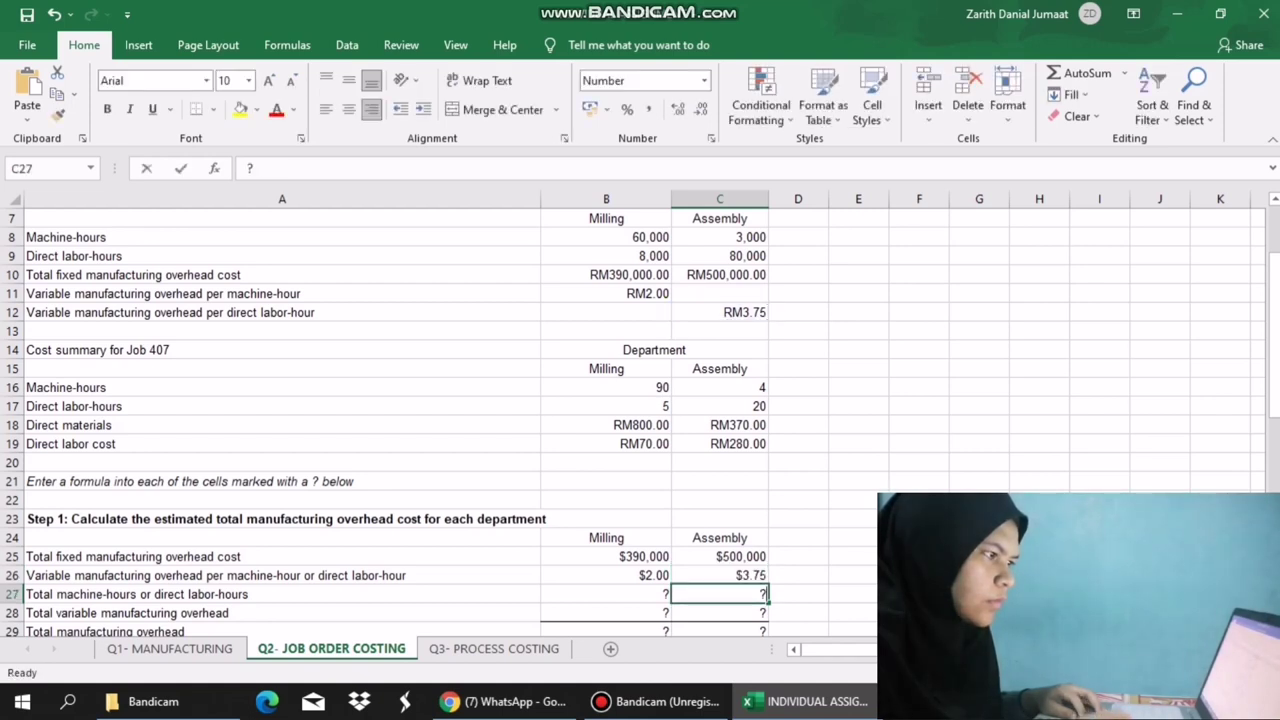
Fill row 27 with Assembly's direct labor-hours in C27 using =C9 and Milling's machine-hours in B27 using =B8.
type("=")
left_click(747, 256)
key("Return")
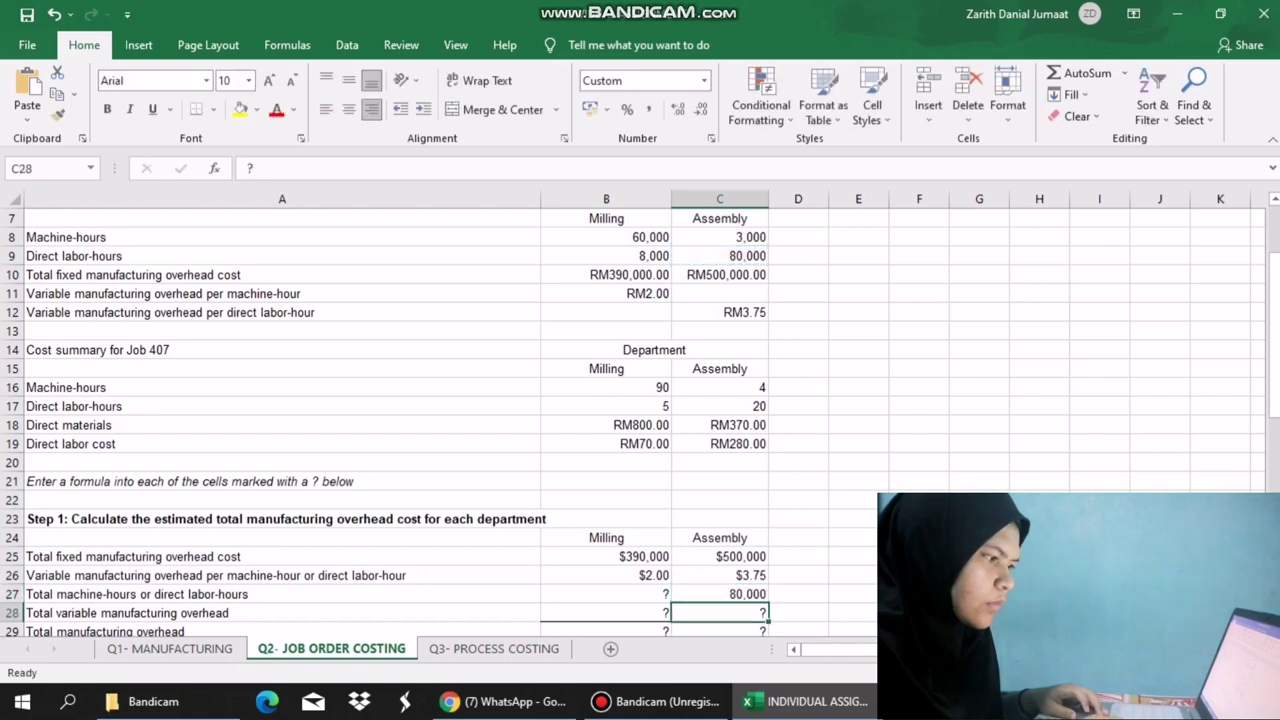
key("Left")
key("Up")
key("Left")
key("Right")
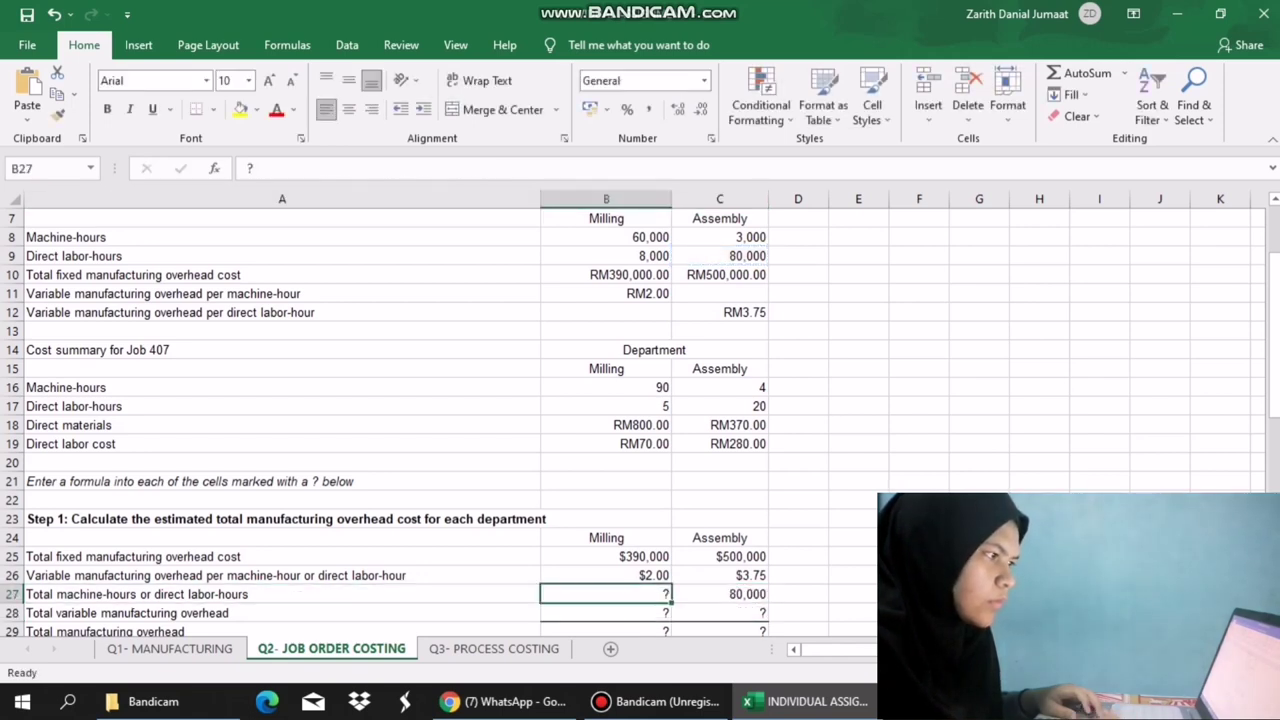
type("=")
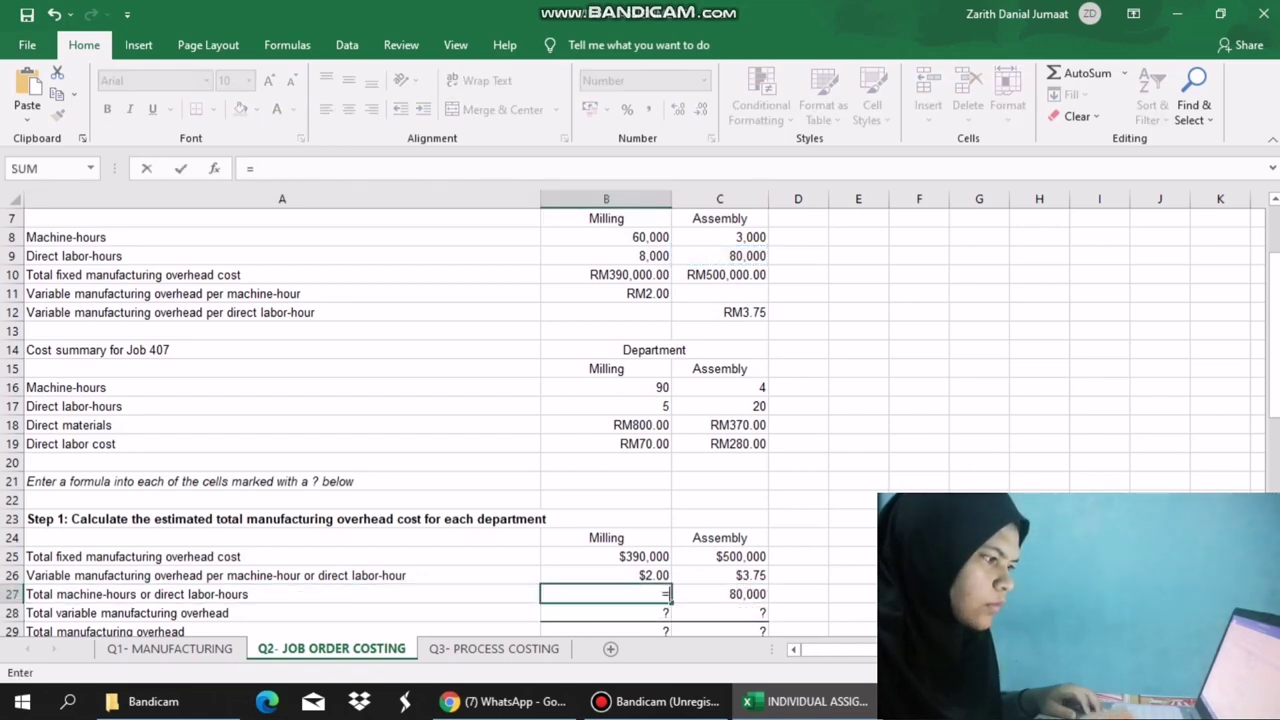
left_click(625, 237)
key("Return")
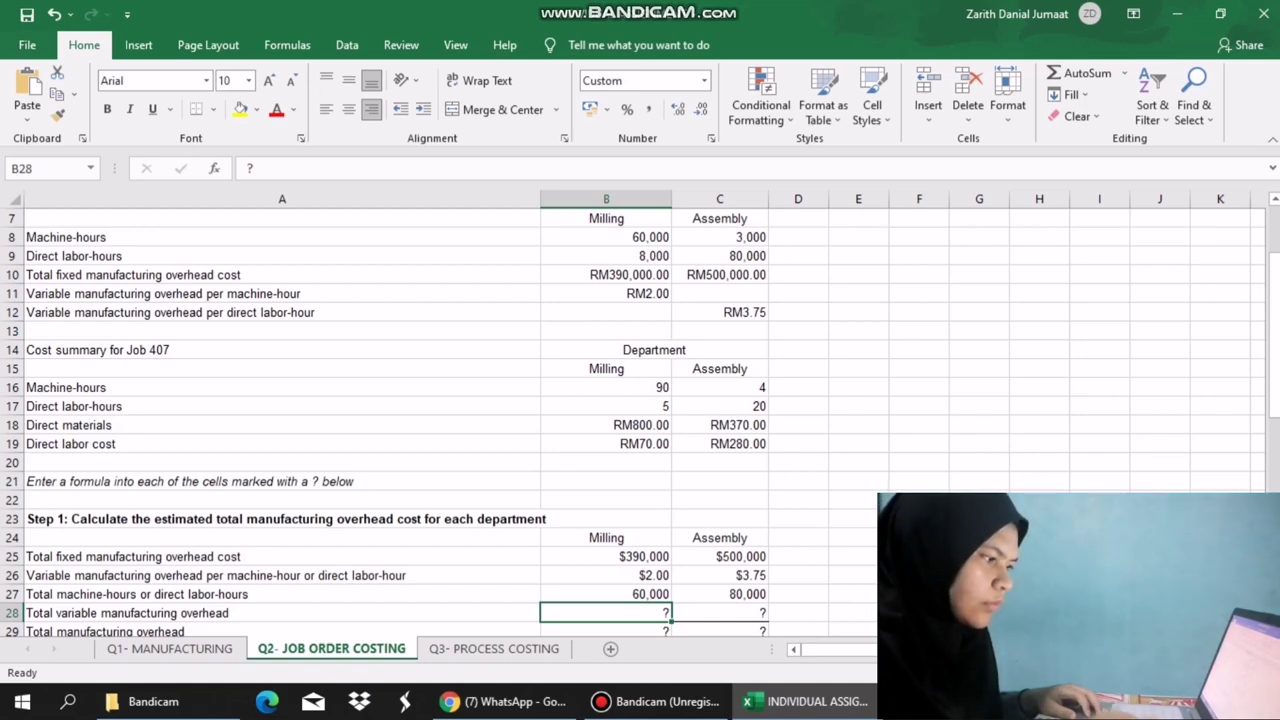
Calculate Milling's Total variable manufacturing overhead in B28 as hours times the variable rate with =B27*B26.
type("=")
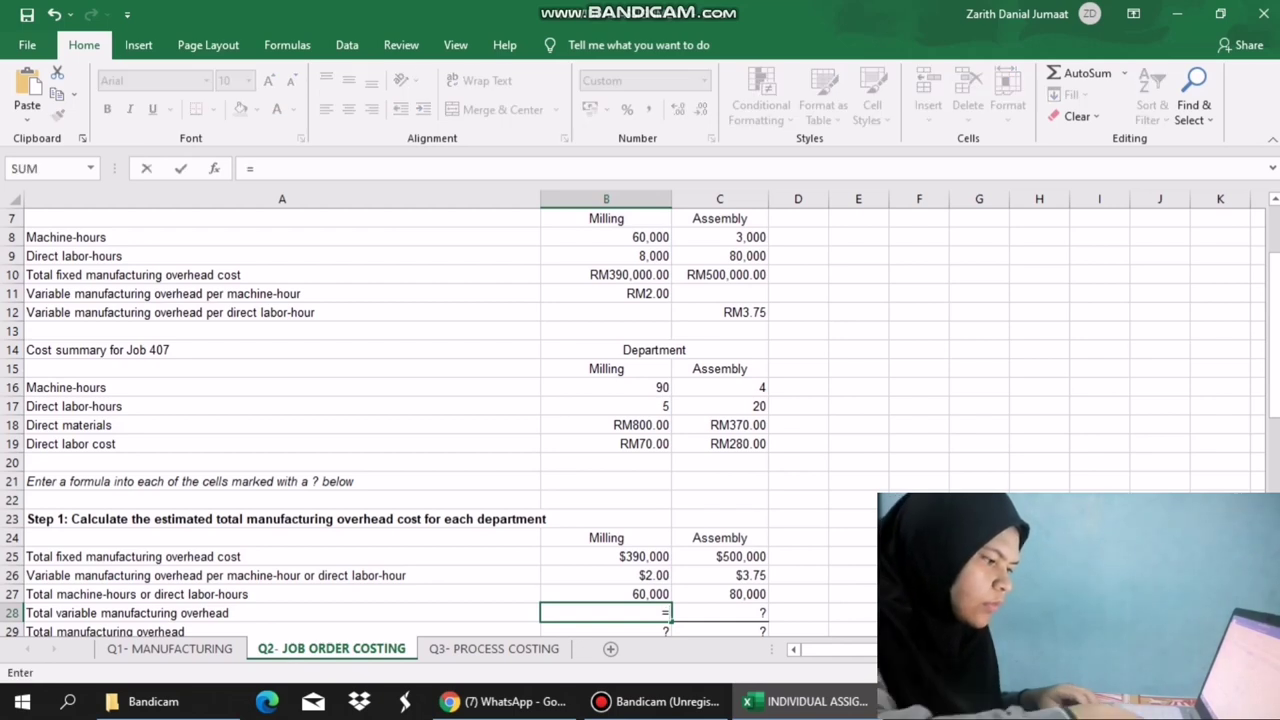
key("Up")
type("*")
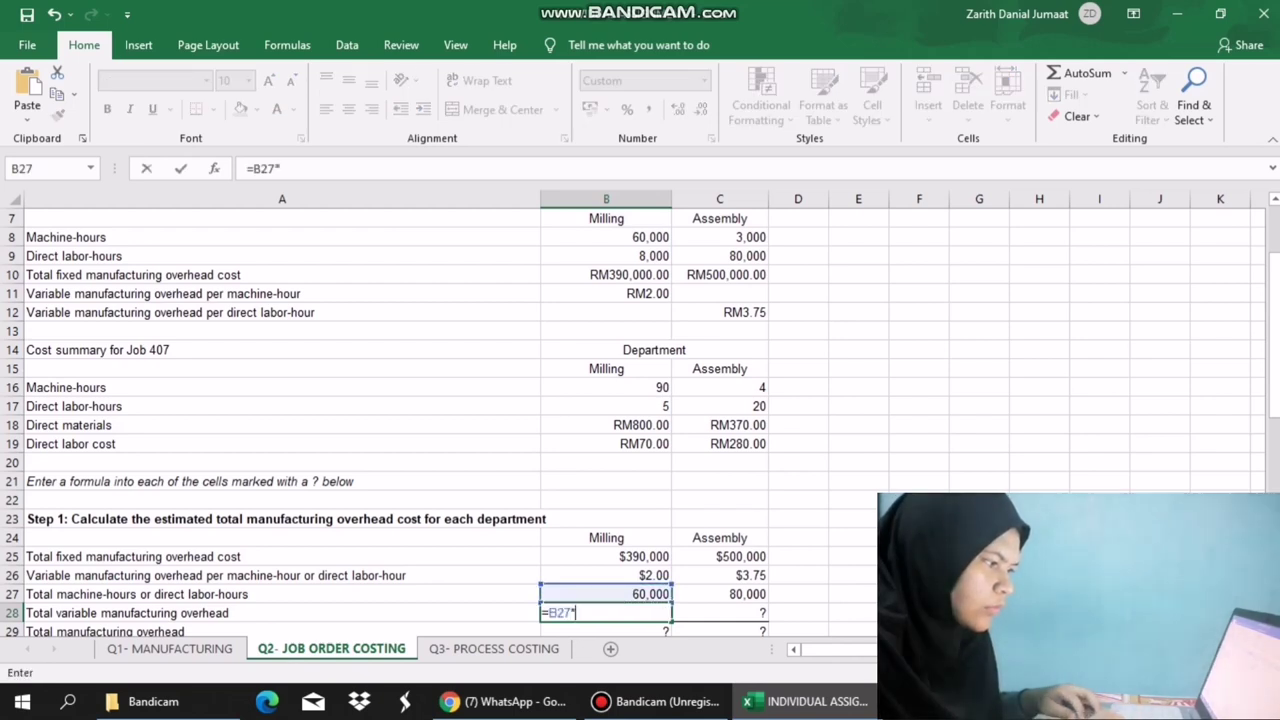
left_click(605, 575)
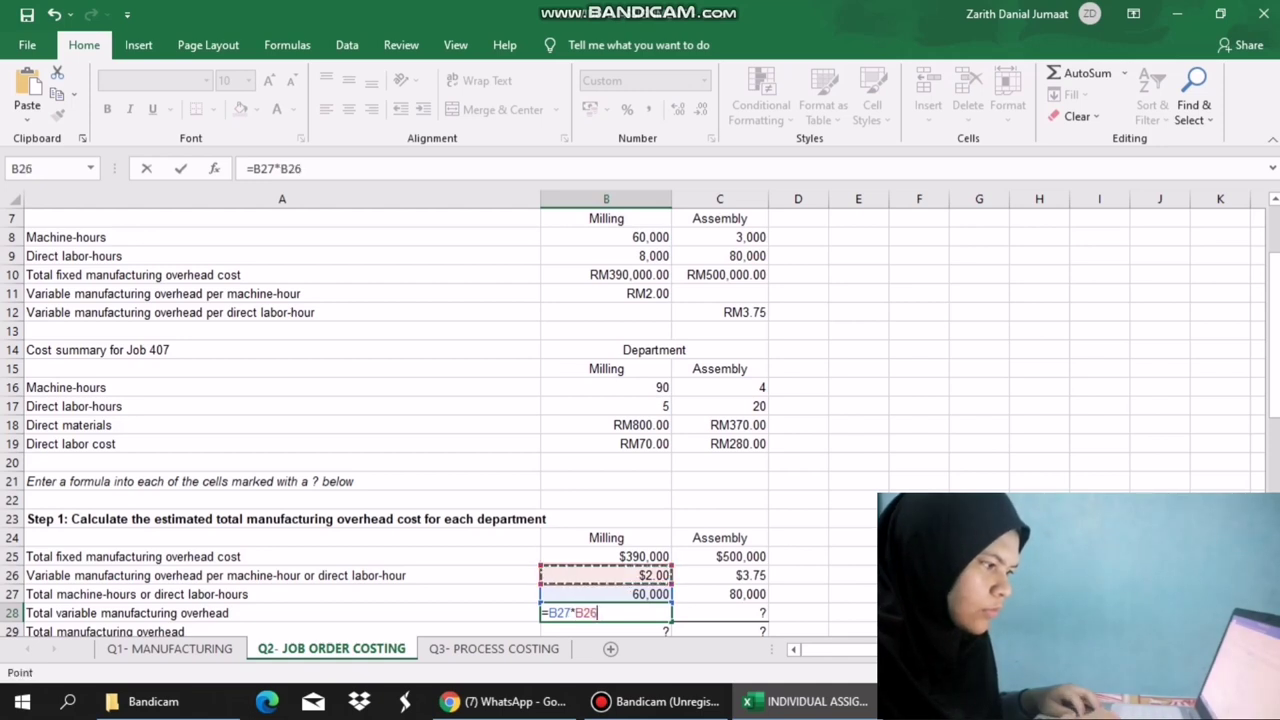
key("Return")
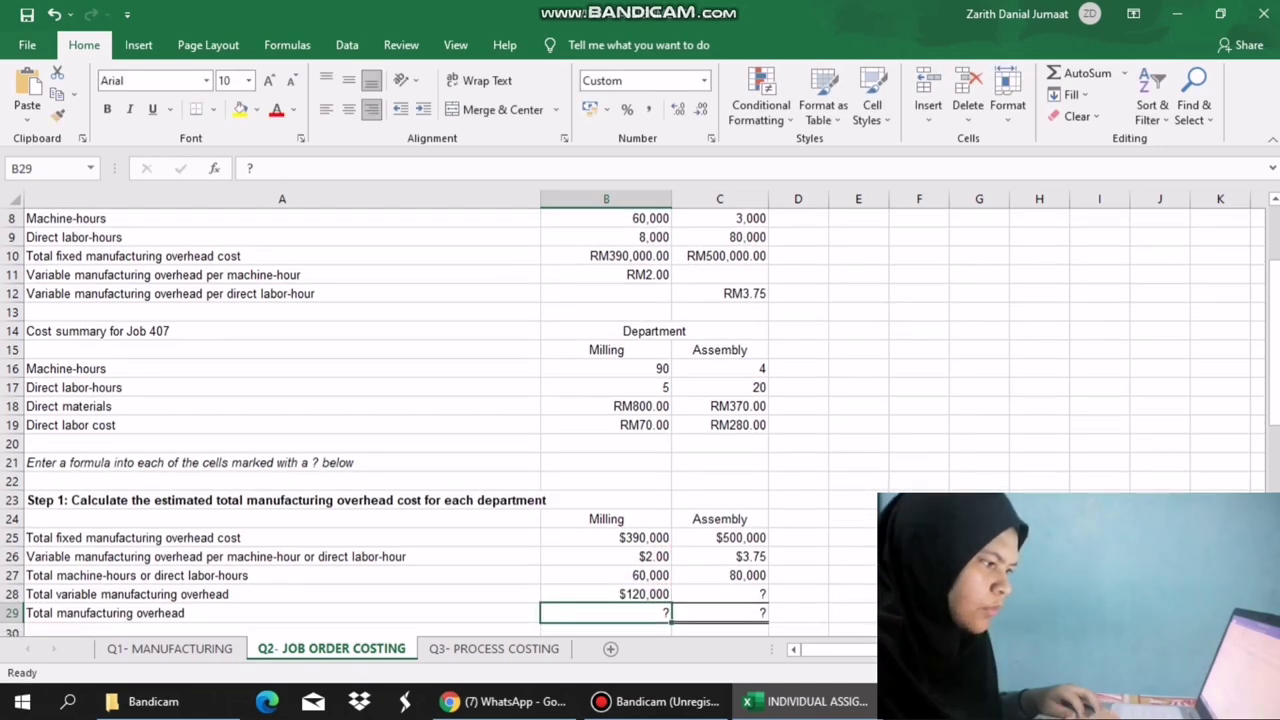
Fill the Total variable manufacturing overhead formula right to C28 and calculate Milling's Total manufacturing overhead in B29 with =B25+B28.
left_click(605, 594)
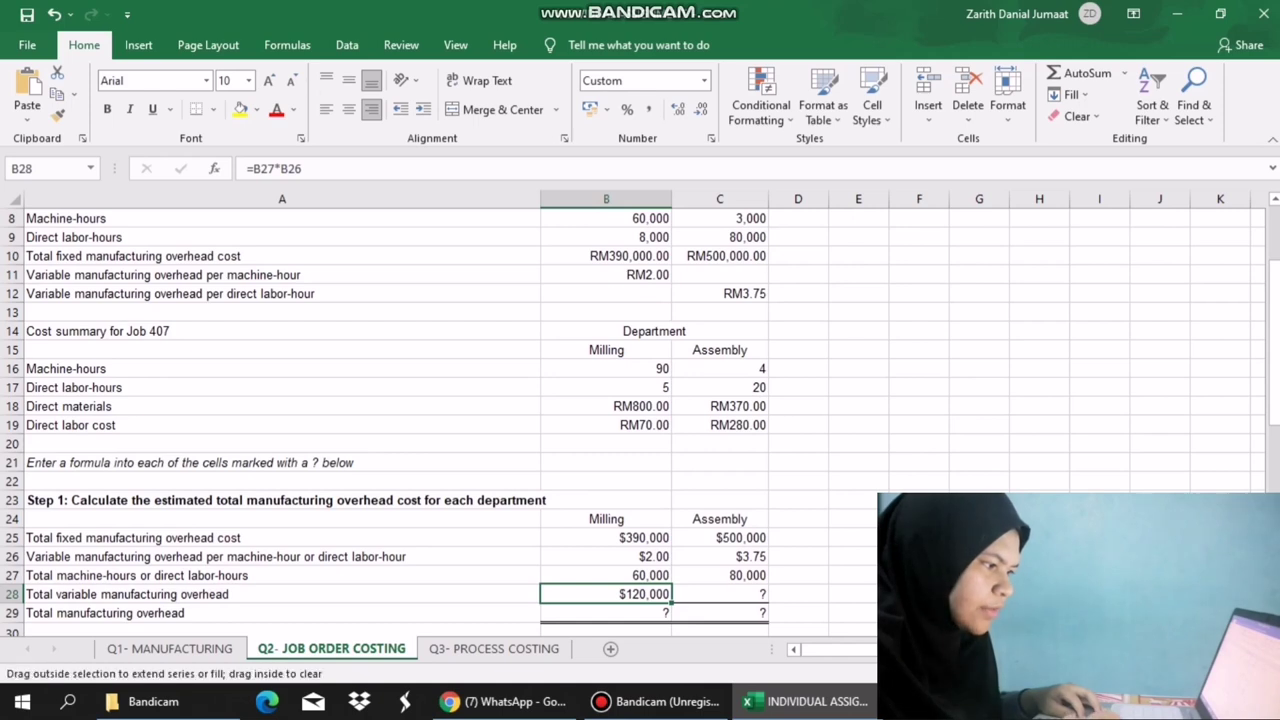
left_click_drag(671, 602, 740, 596)
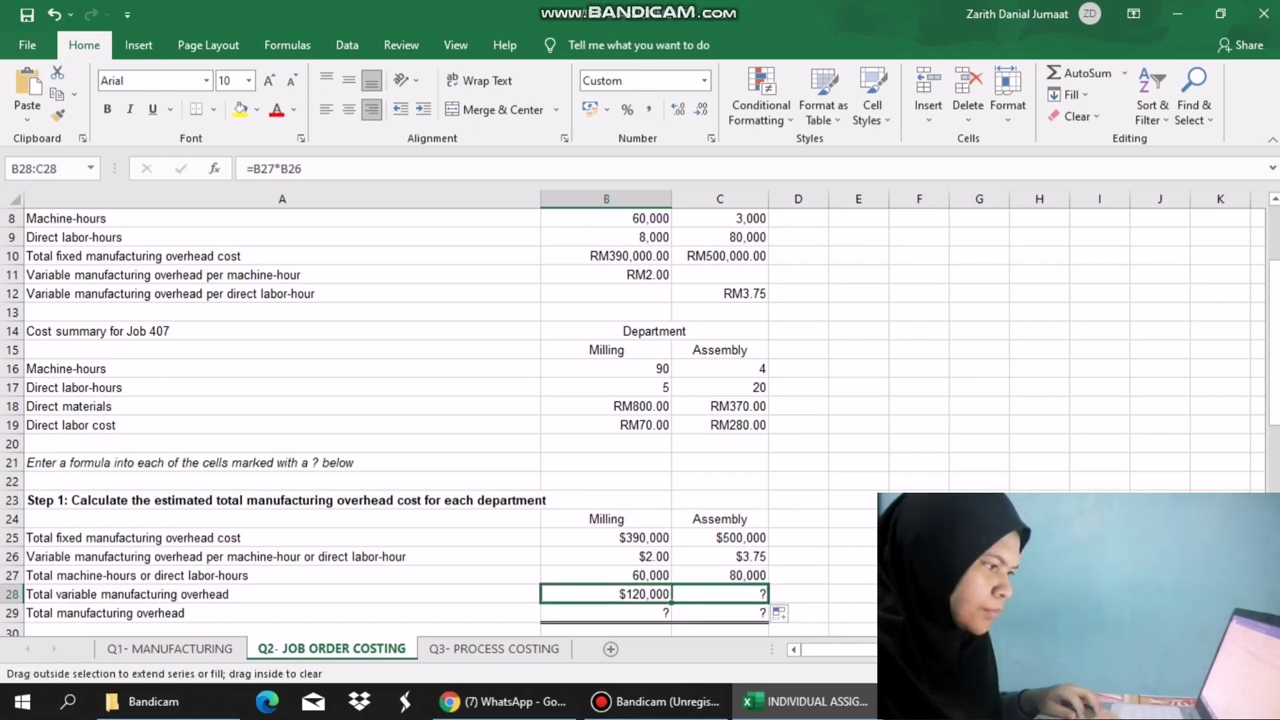
left_click(605, 613)
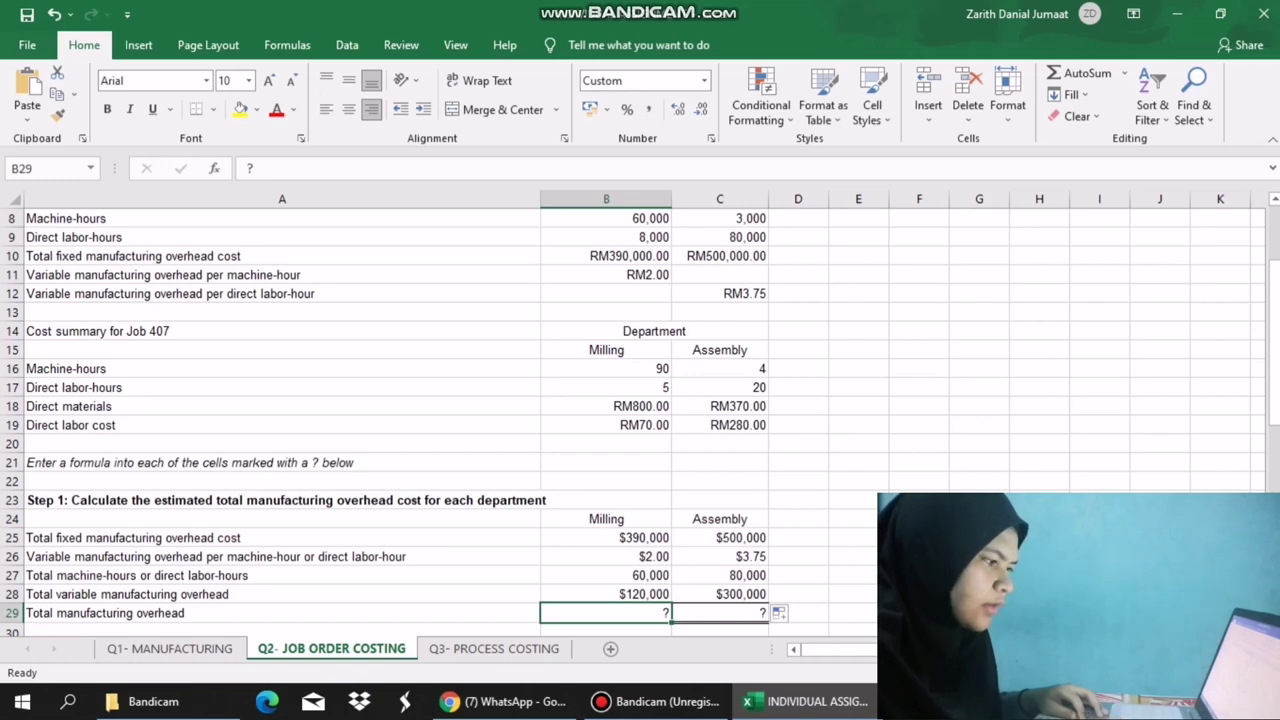
type("=")
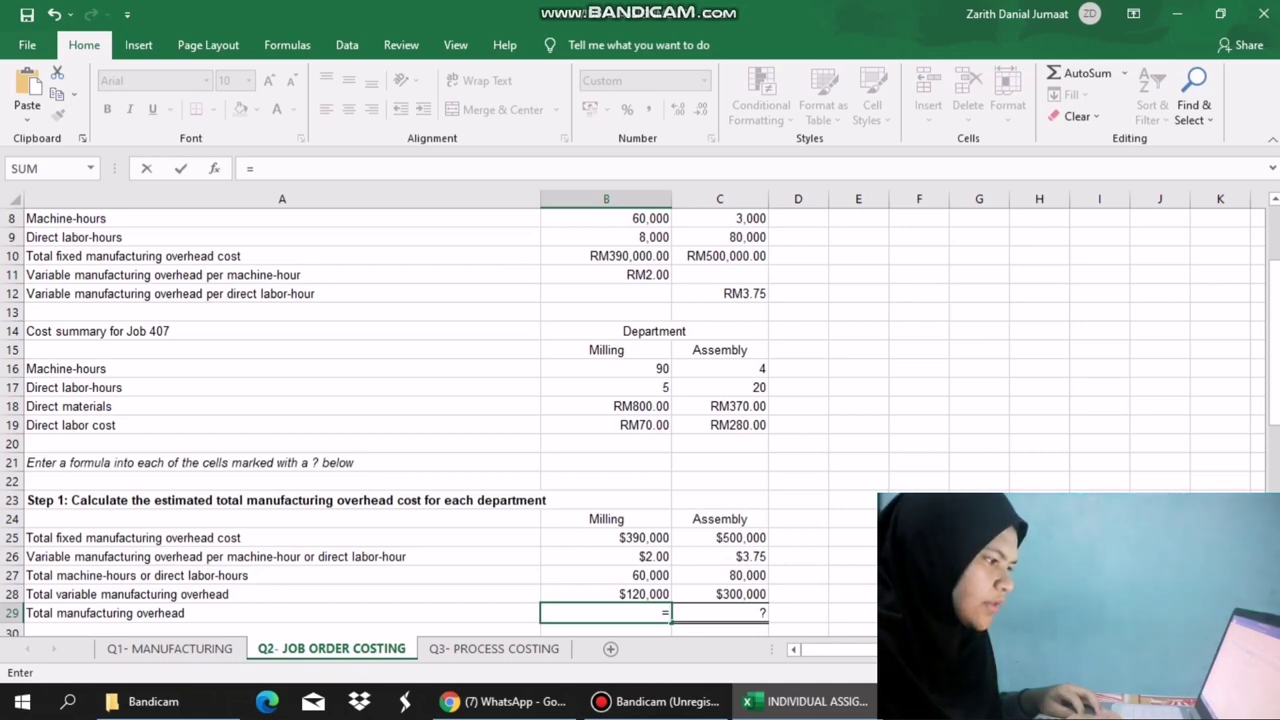
left_click(621, 534)
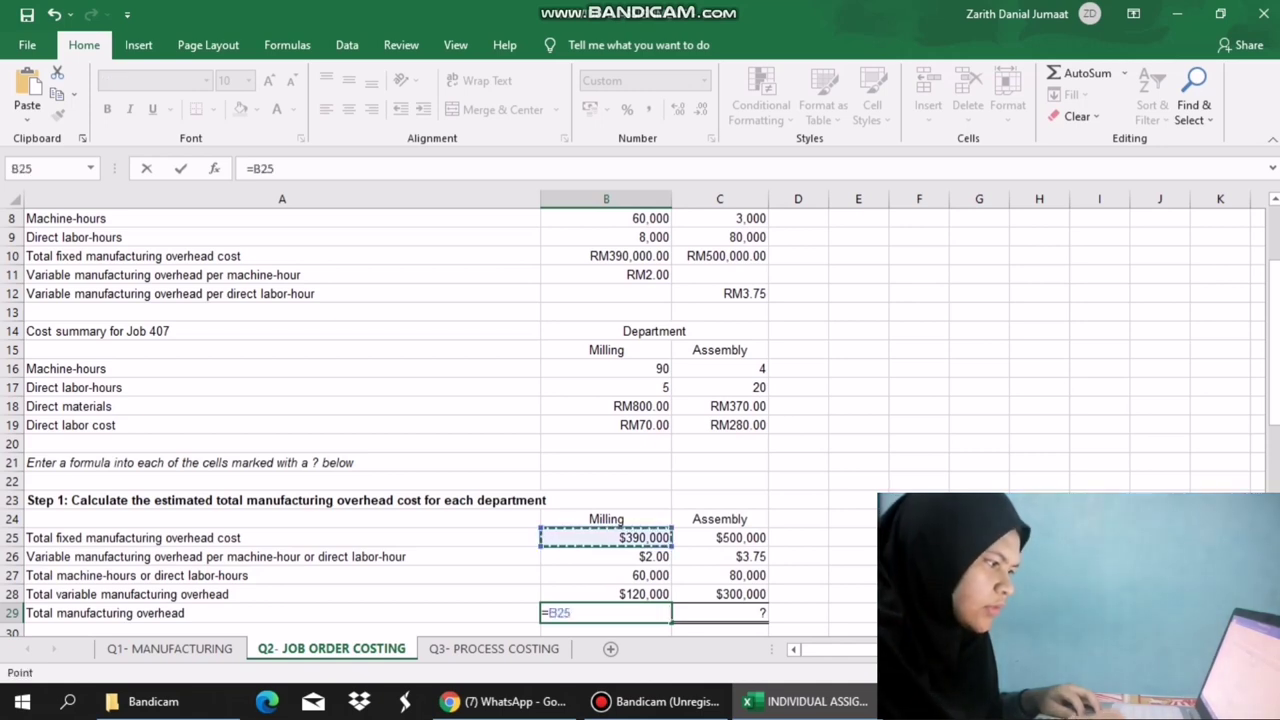
type("+")
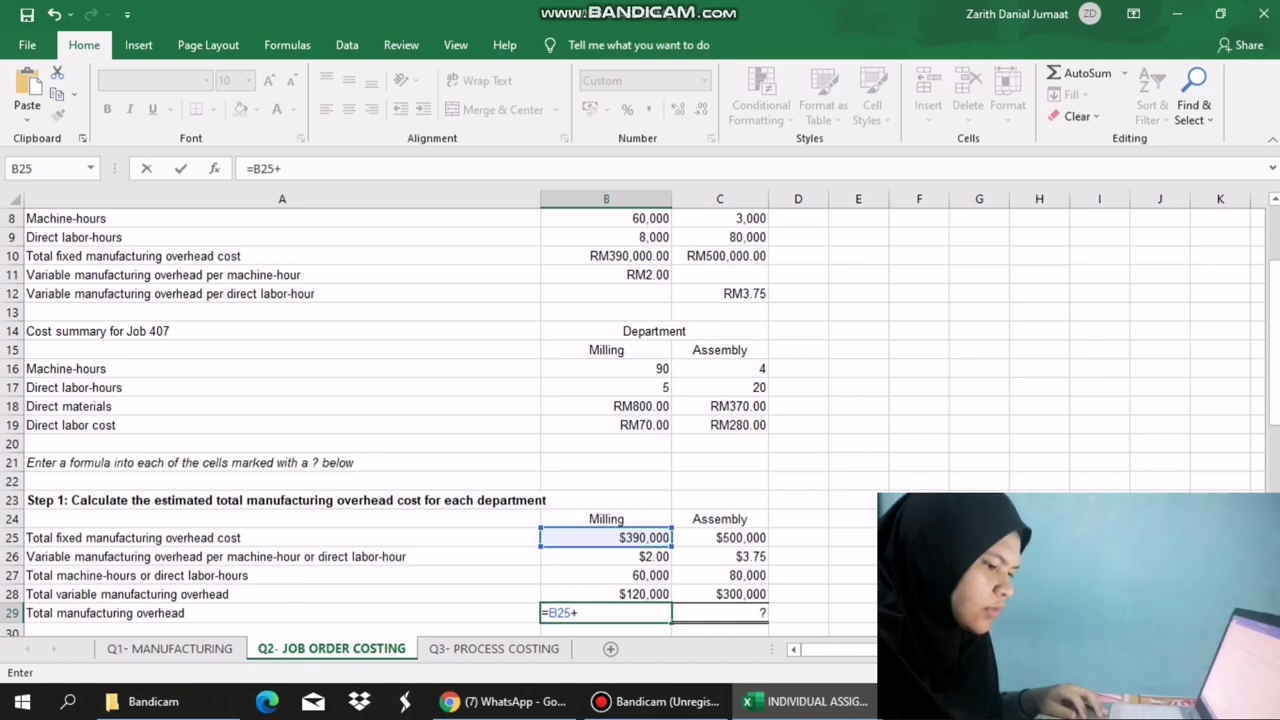
left_click(606, 594)
key("Return")
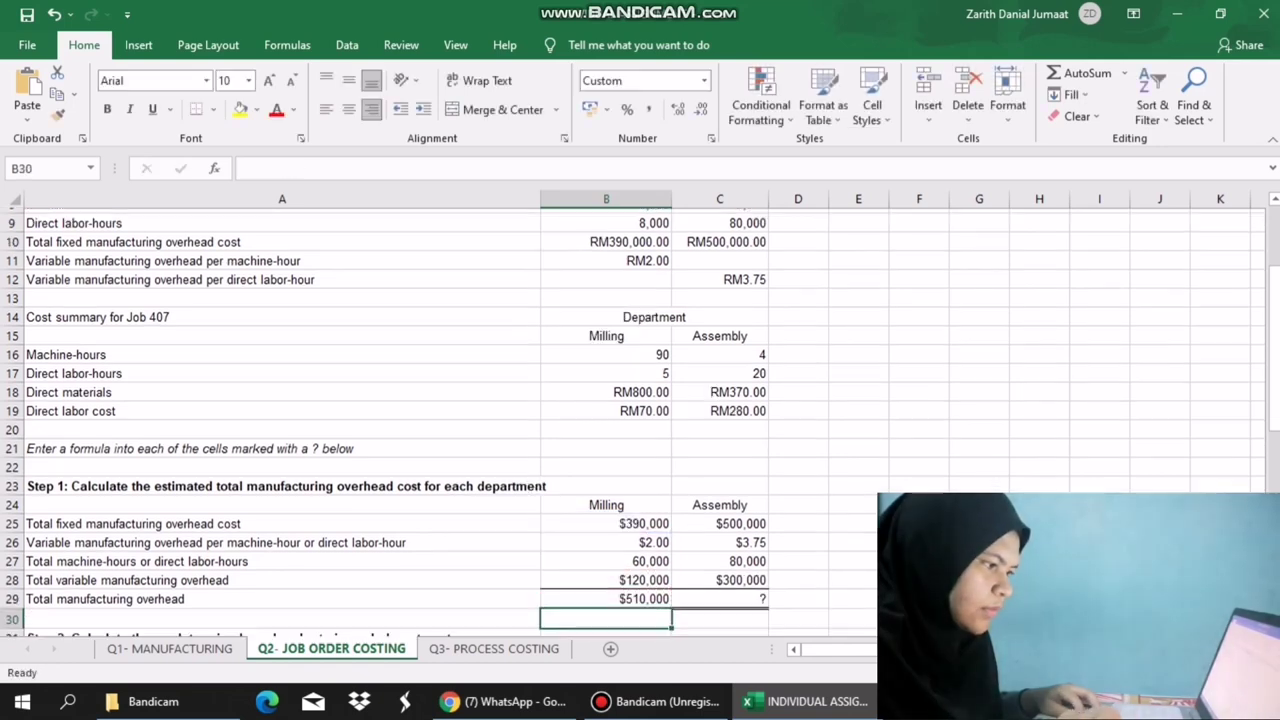
Fill the Total manufacturing overhead formula from B29 right to Assembly in C29.
left_click(720, 594)
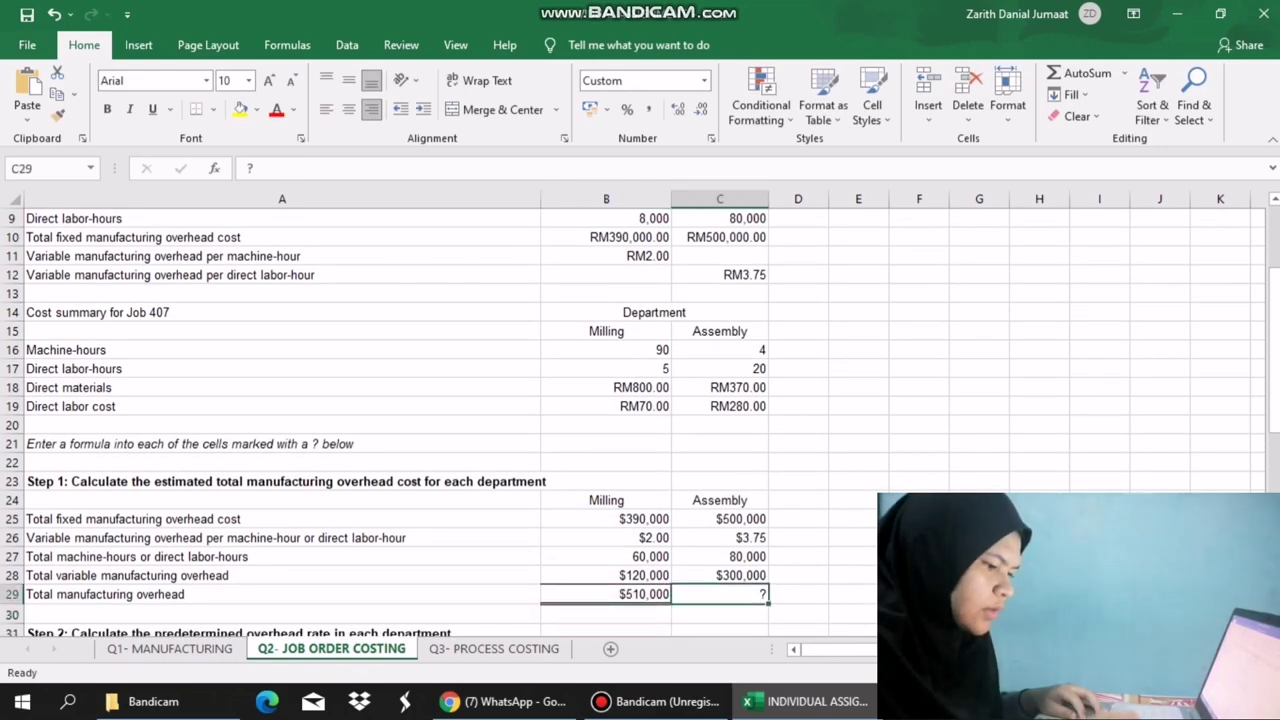
key("BackSpace")
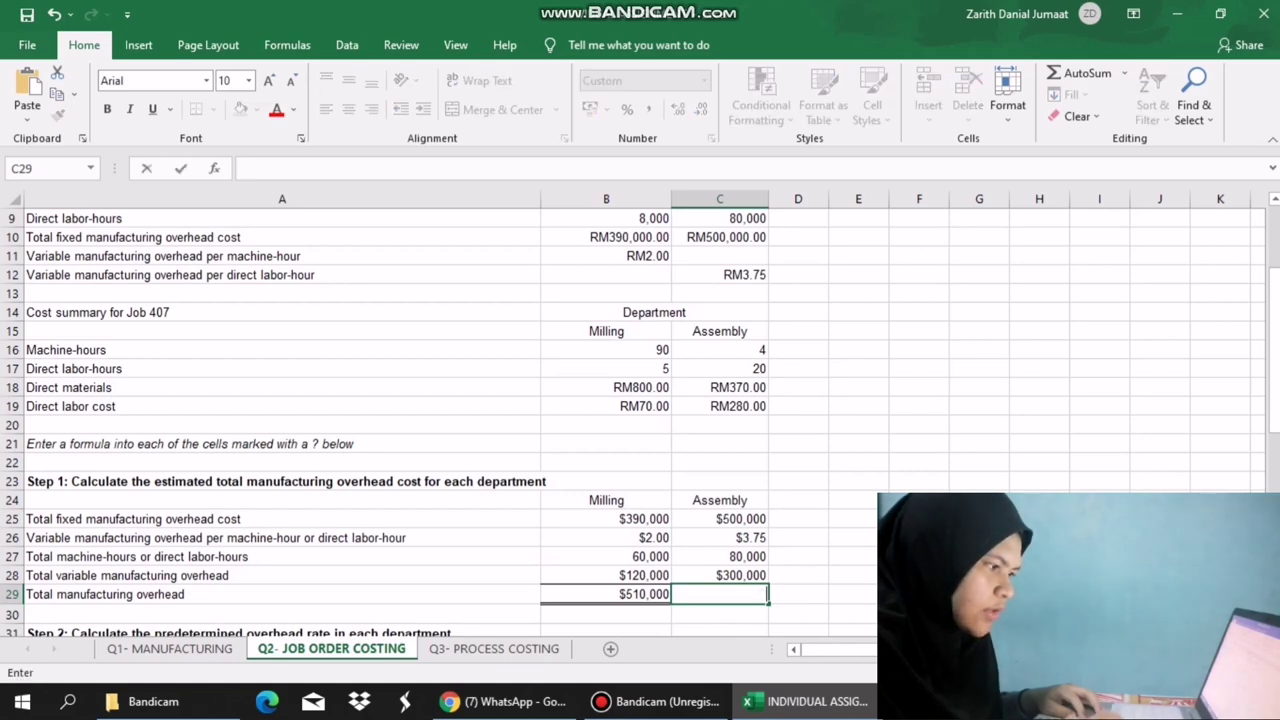
left_click(620, 594)
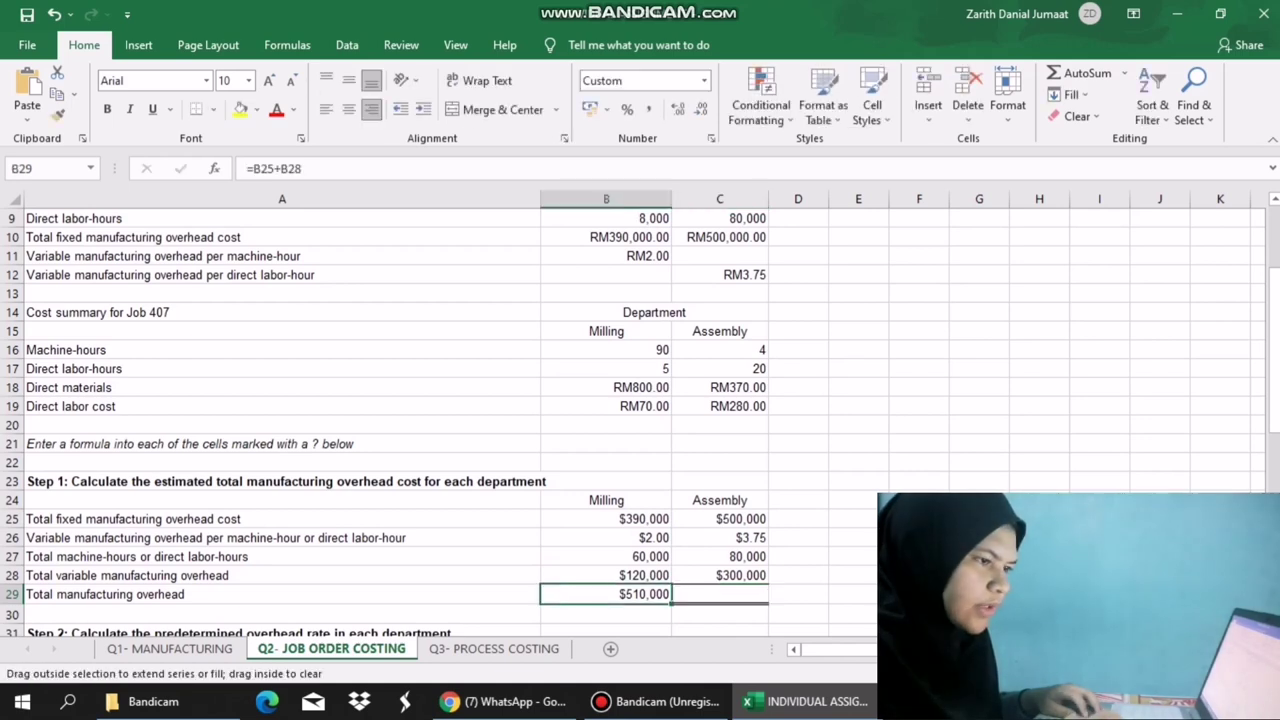
left_click_drag(670, 603, 766, 600)
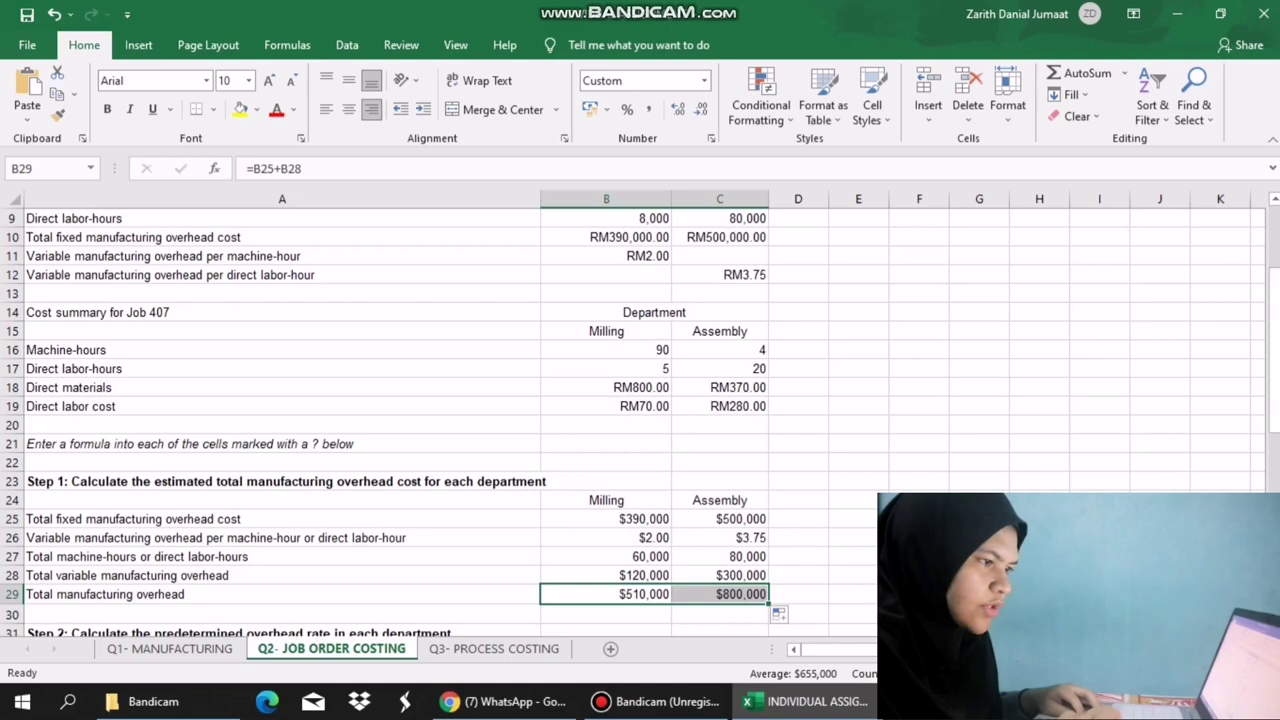
Link Step 2's Total manufacturing overhead for Milling in B33 with =B29 and fill the formula right to Assembly in C33.
mouse_move(1274, 409)
left_mouse_down()
mouse_move(1274, 459)
mouse_move(1273, 424)
left_mouse_up()
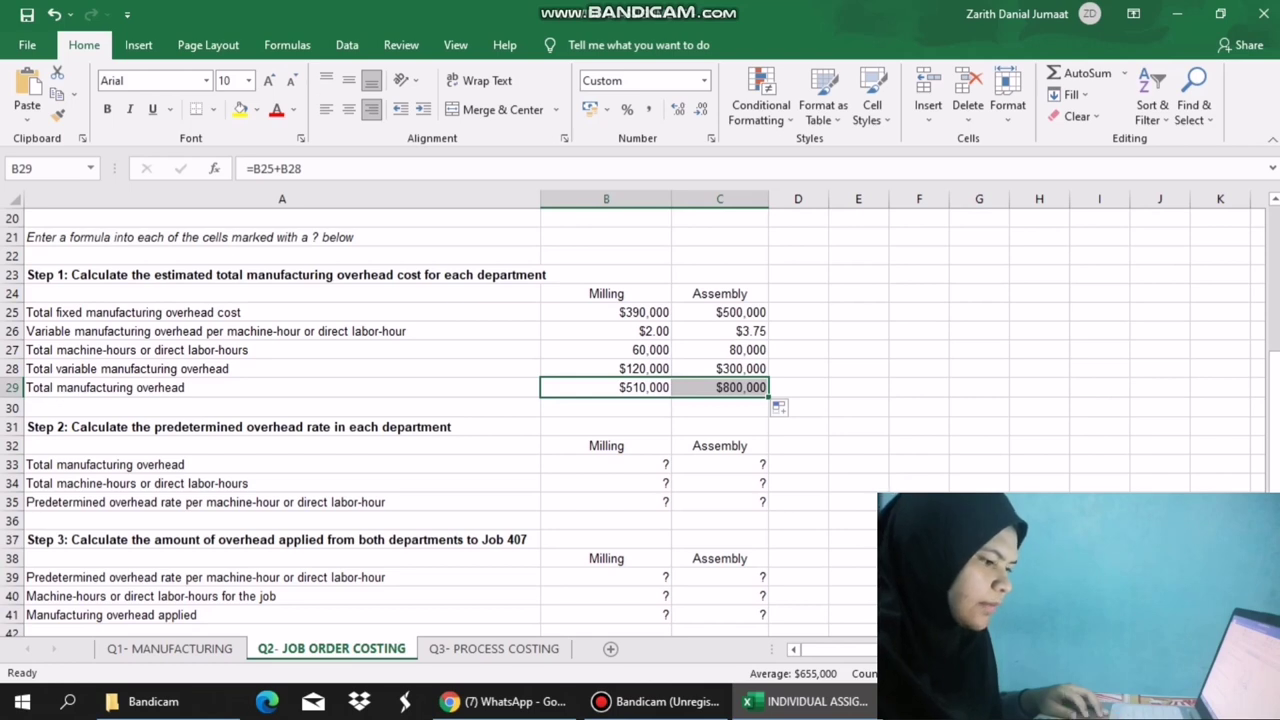
left_click(606, 465)
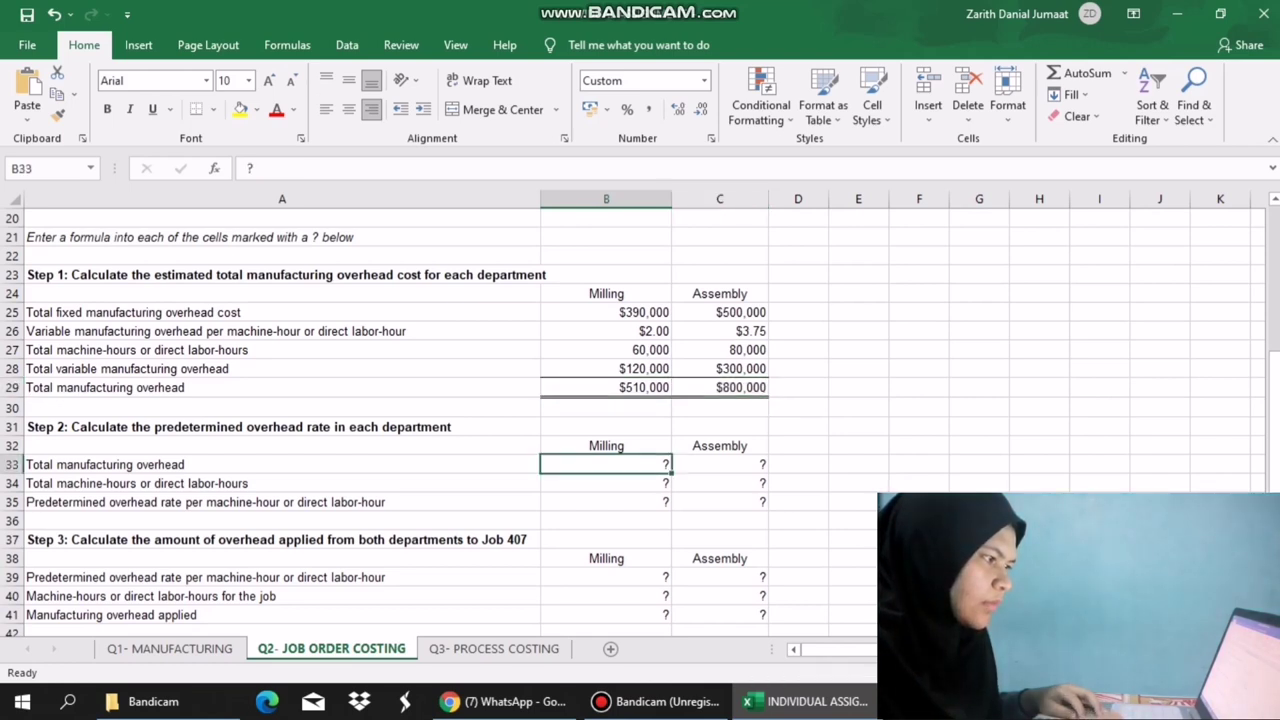
type("=")
key("Up")
key("Up")
key("Up")
key("Up")
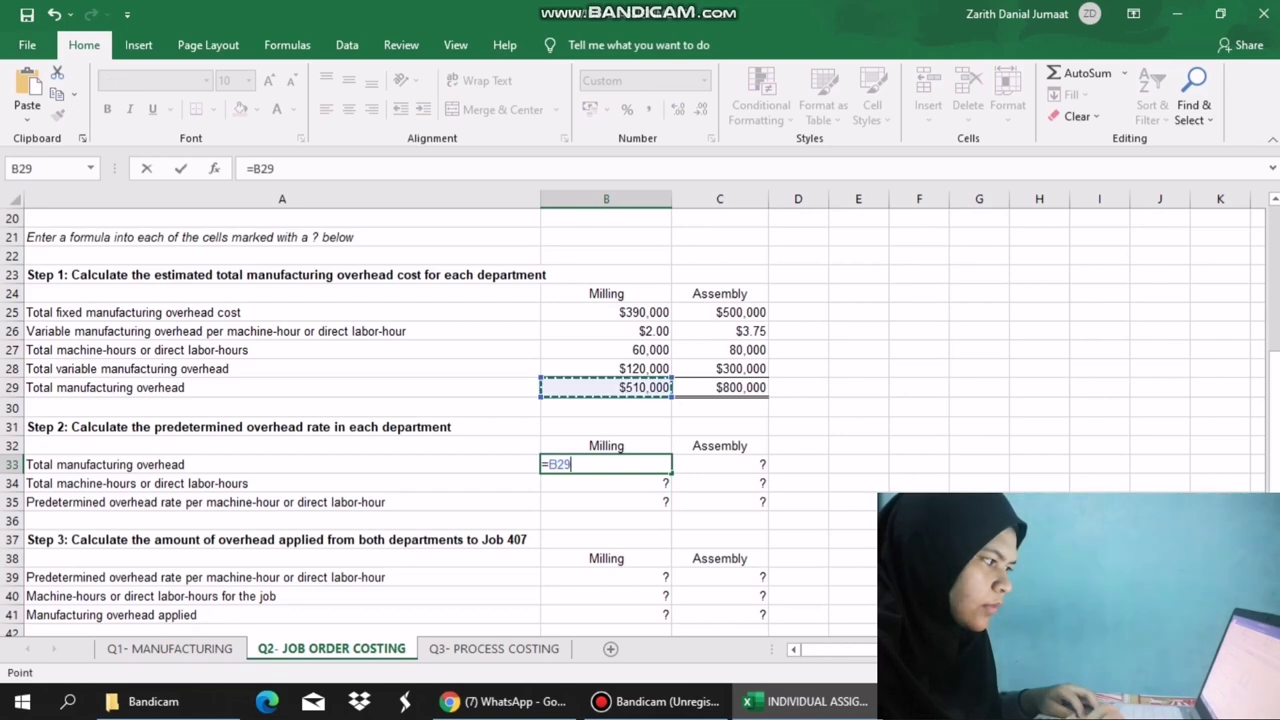
key("Return")
key("Up")
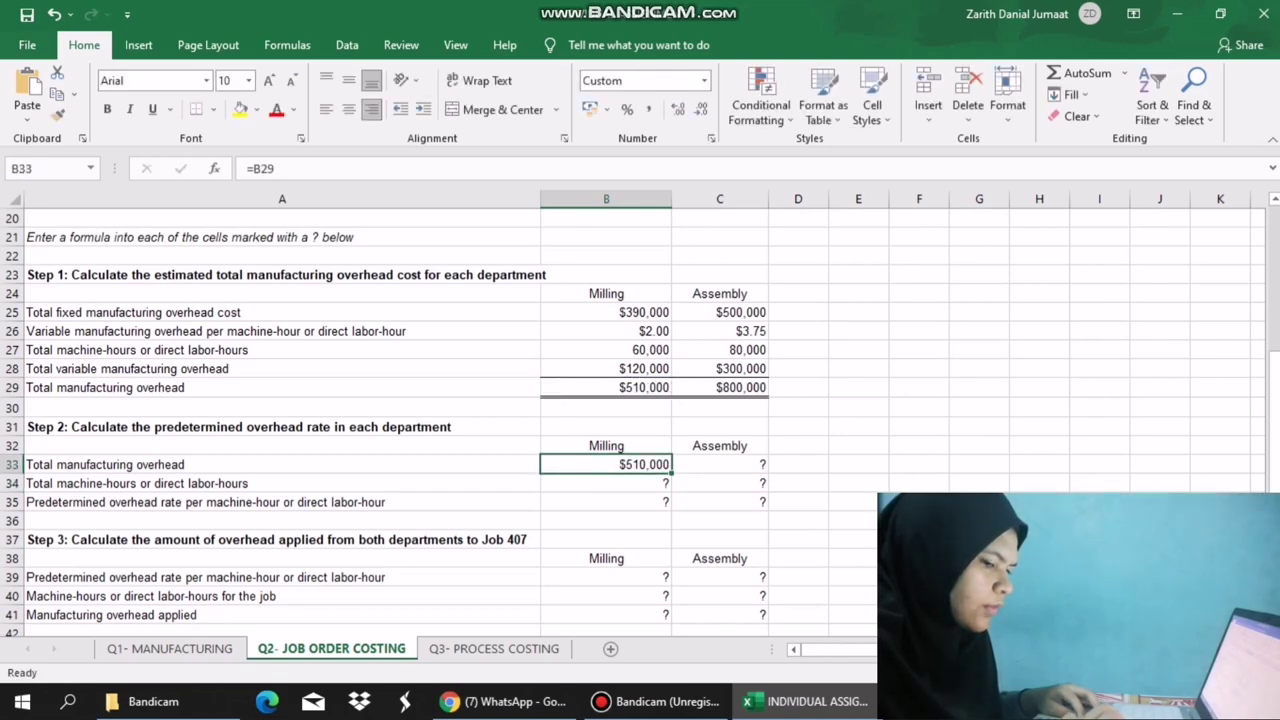
left_click_drag(672, 473, 765, 472)
Link Milling's total hours in B34 to its machine-hours in the data section with =B8.
key("Down")
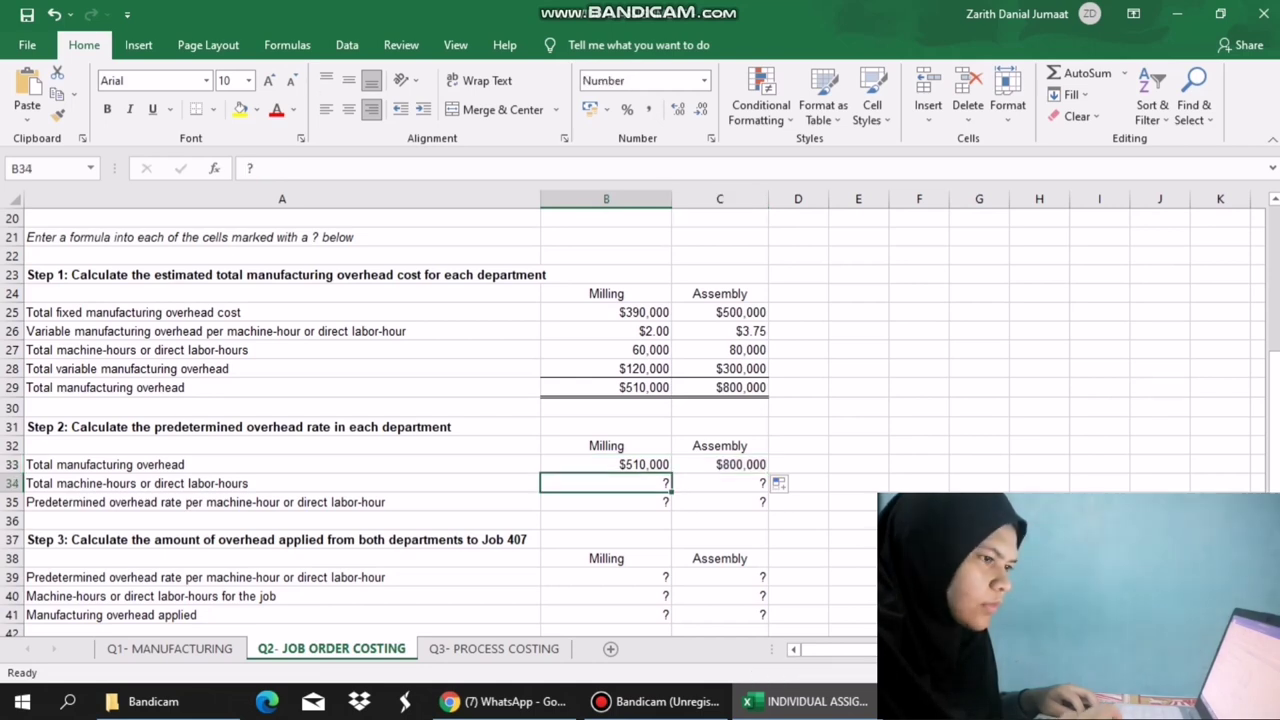
type("=")
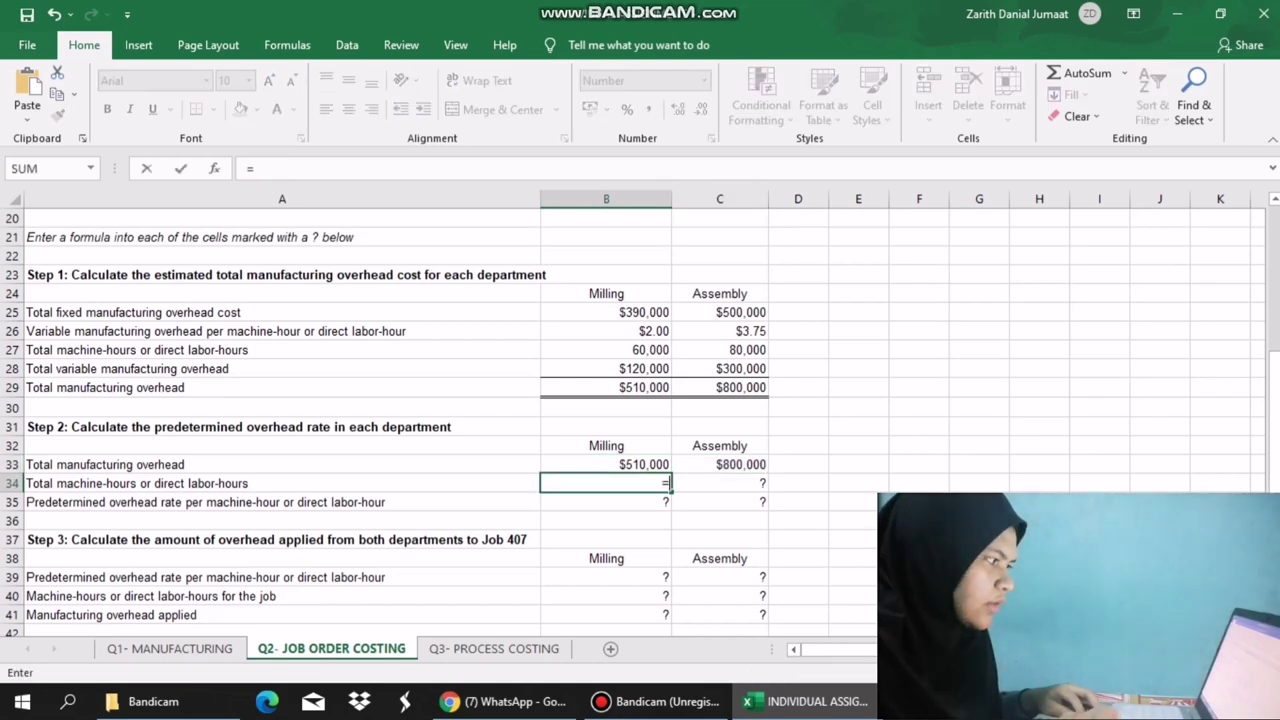
left_click_drag(1273, 362, 1273, 228)
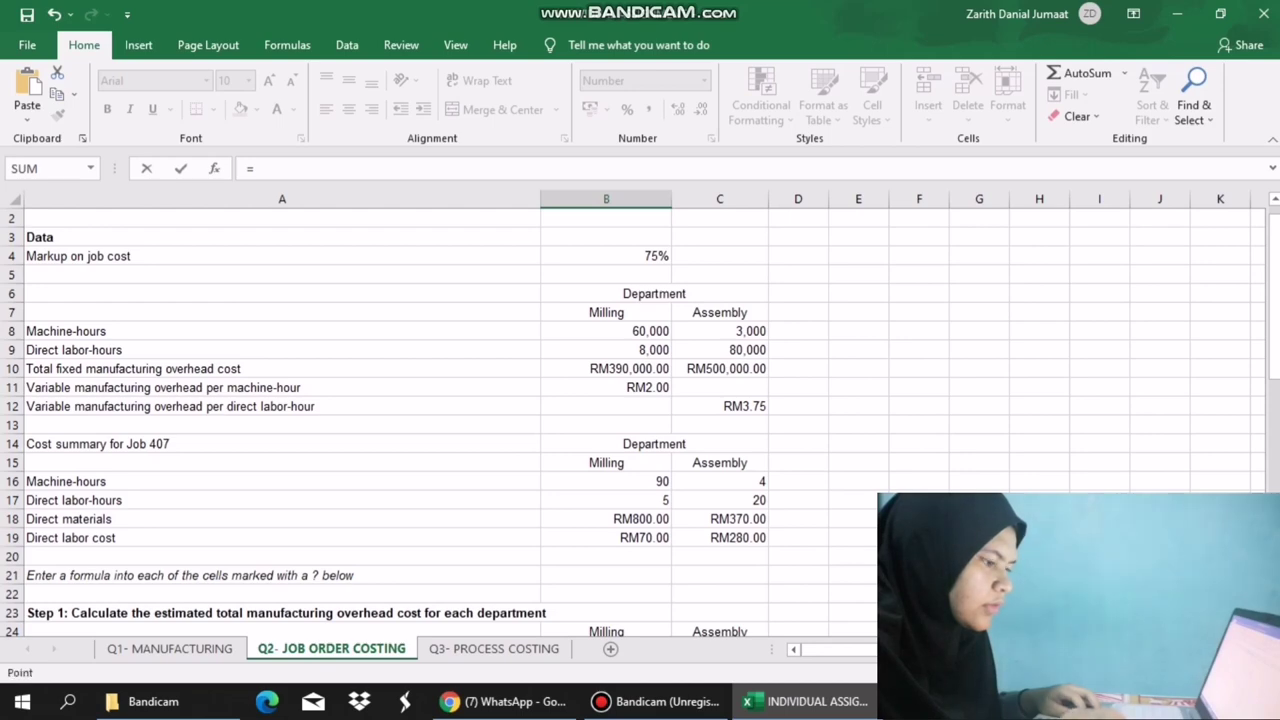
left_click(606, 331)
key("Return")
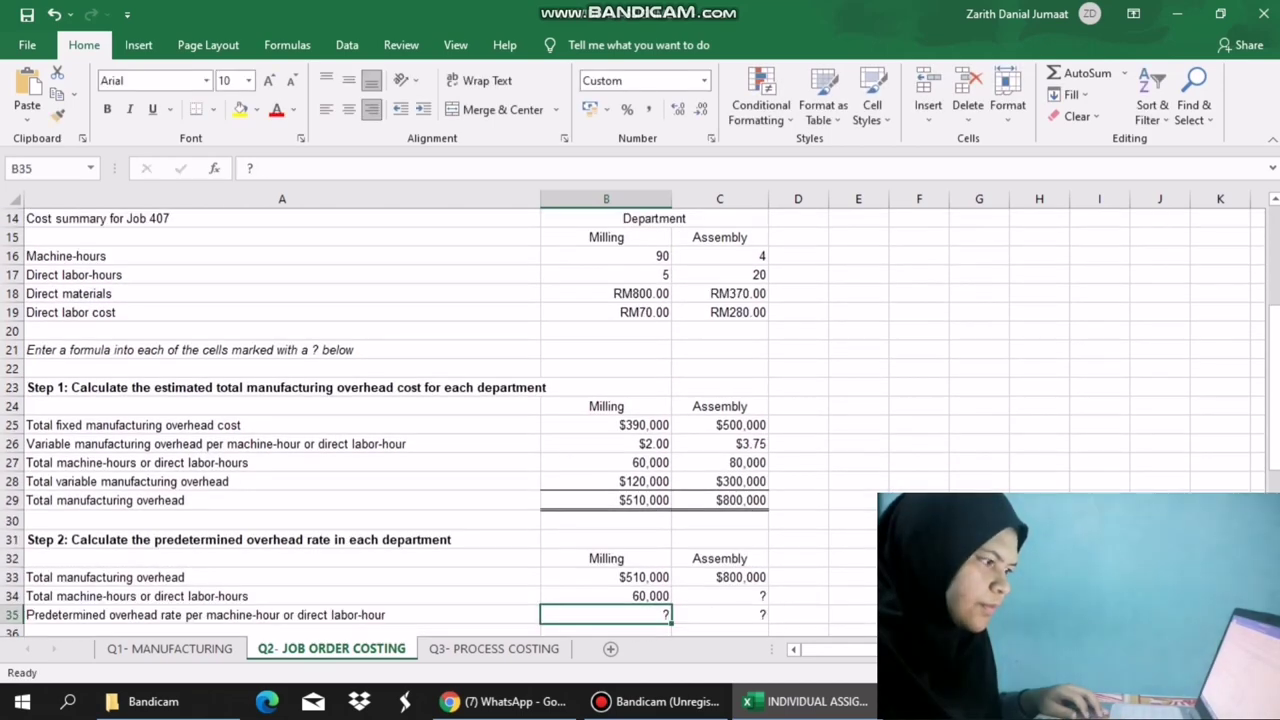
Link Assembly's total hours in C34 to its direct labor-hours in the data section with =C9.
key("Up")
key("Right")
type("=")
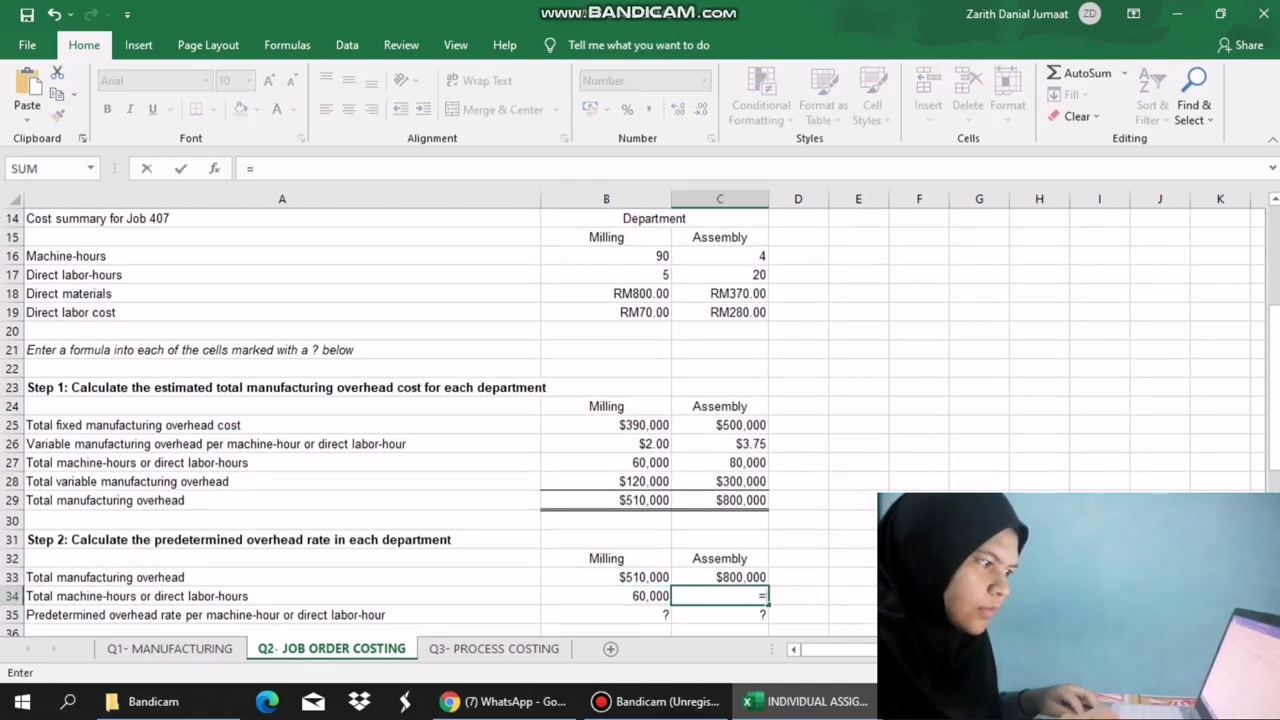
left_click_drag(1273, 358, 1273, 296)
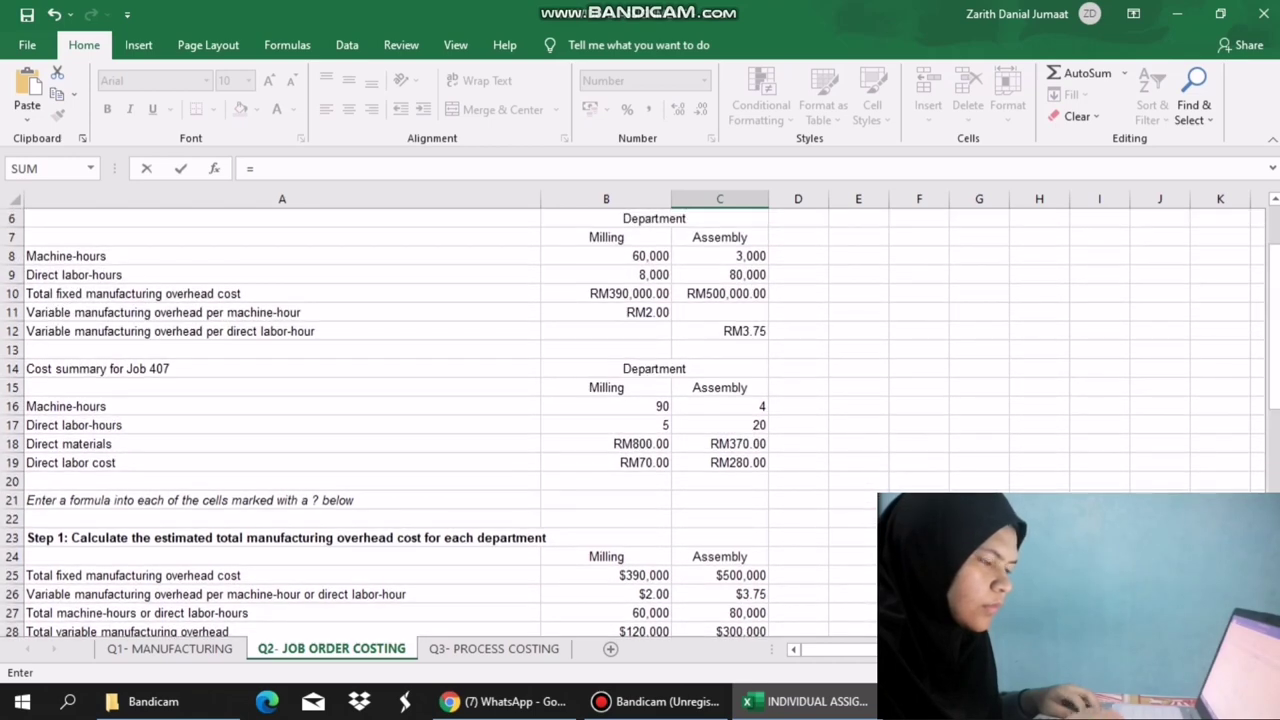
left_click(730, 275)
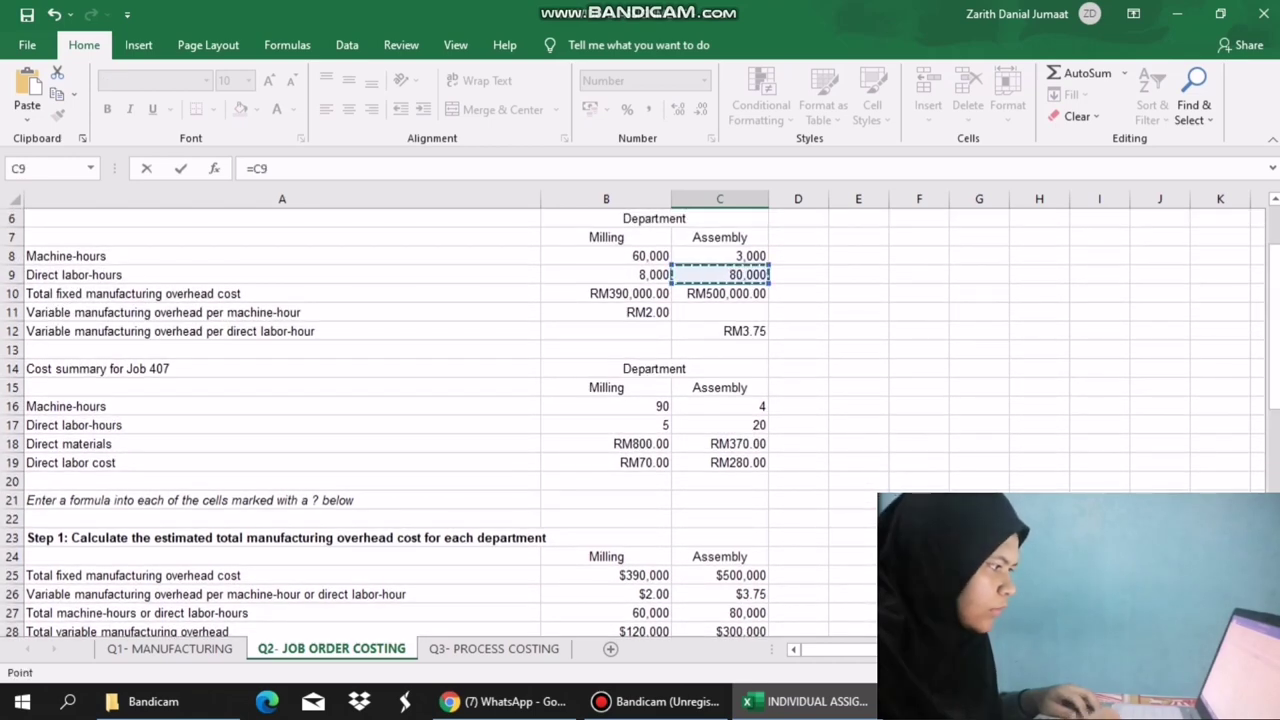
key("Return")
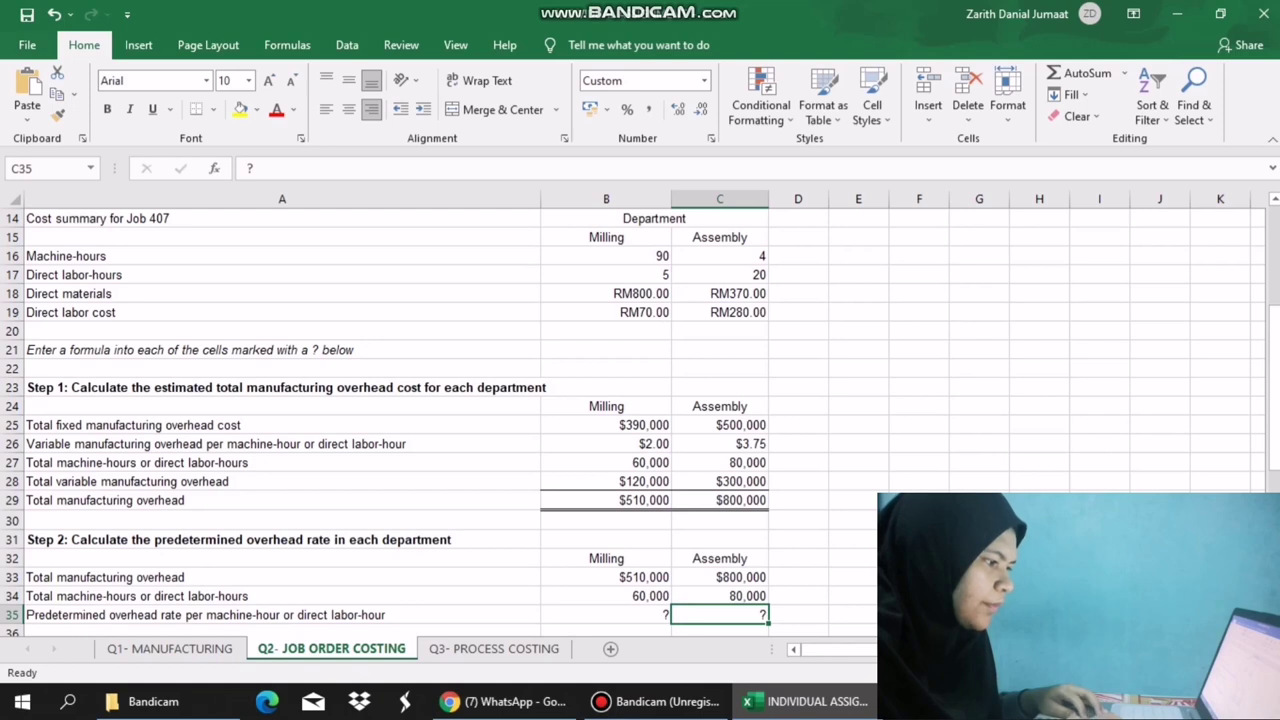
Calculate Milling's predetermined overhead rate in B35 with =B33/B34 and fill the formula right to Assembly in C35.
left_click(606, 615)
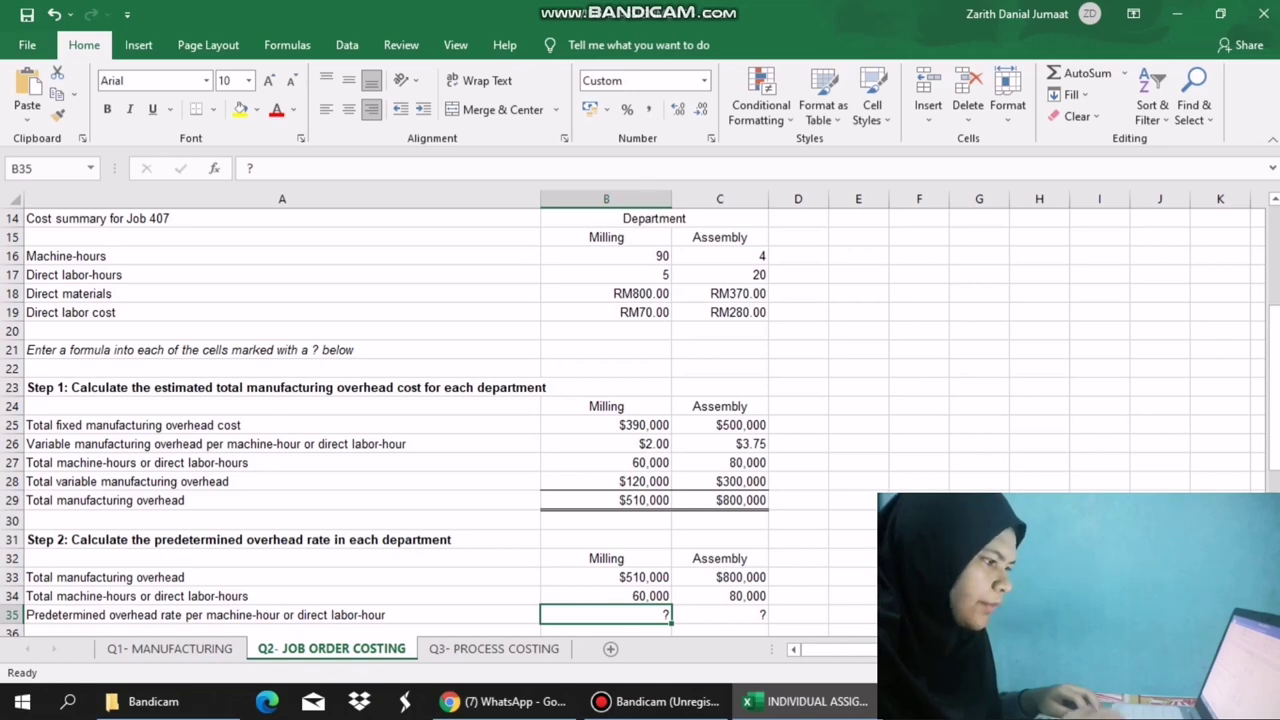
type("=")
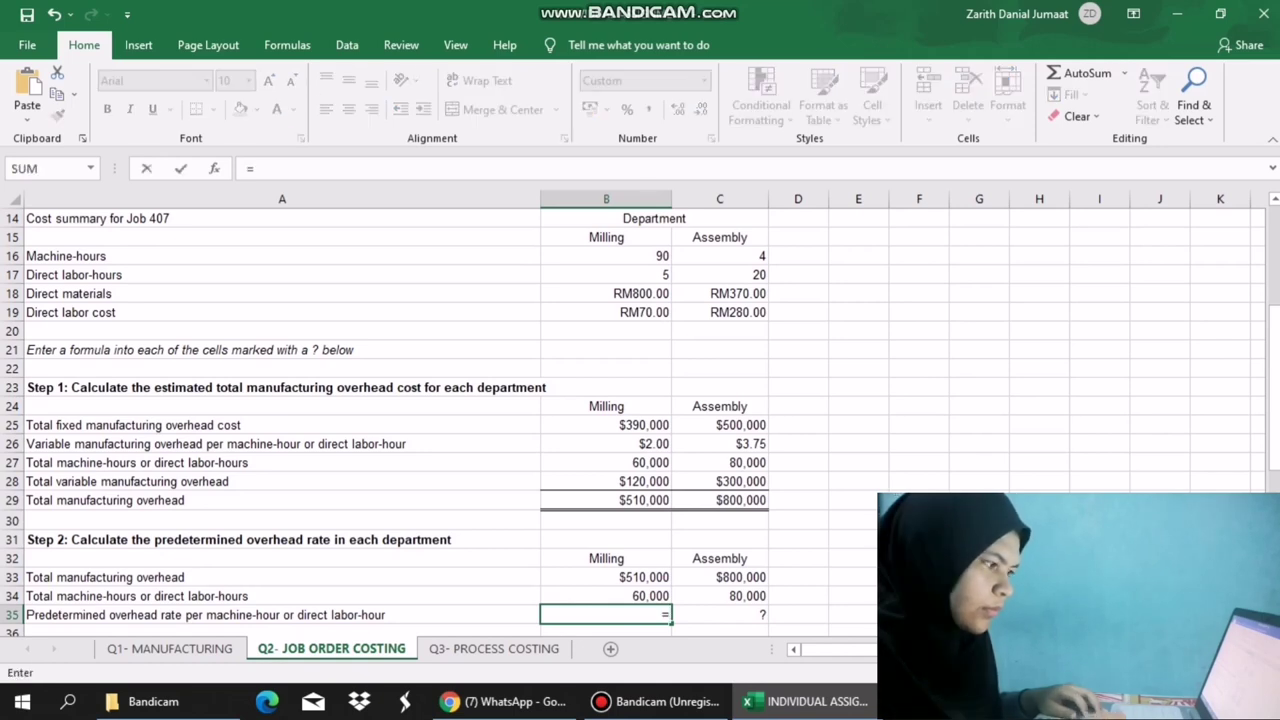
key("Up")
key("Up")
type("/")
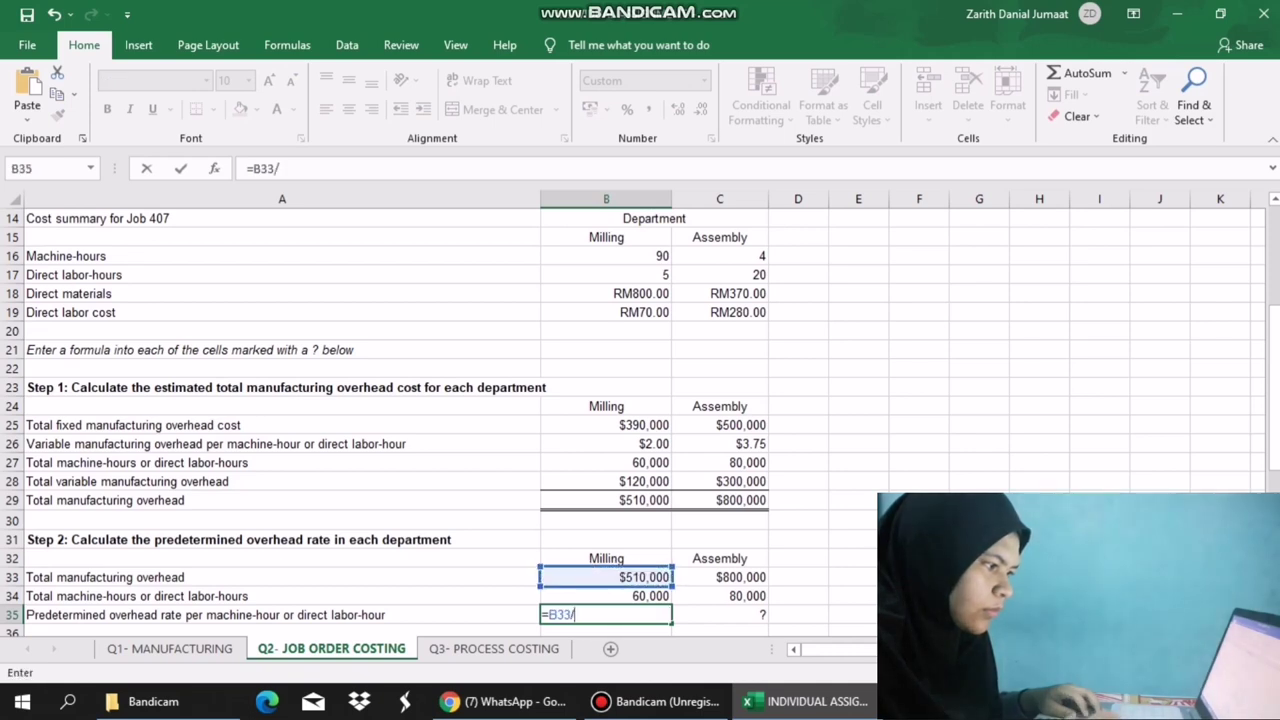
key("Down")
key("Return")
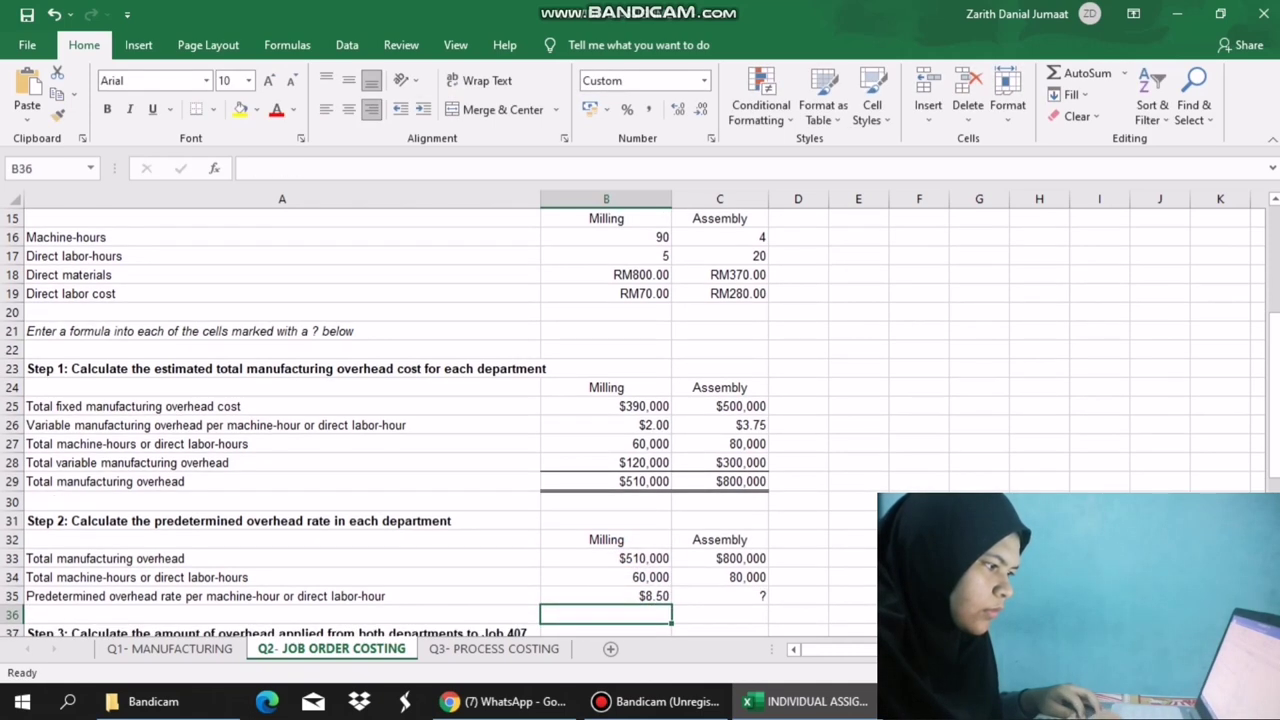
left_click(606, 596)
left_click_drag(671, 605, 766, 600)
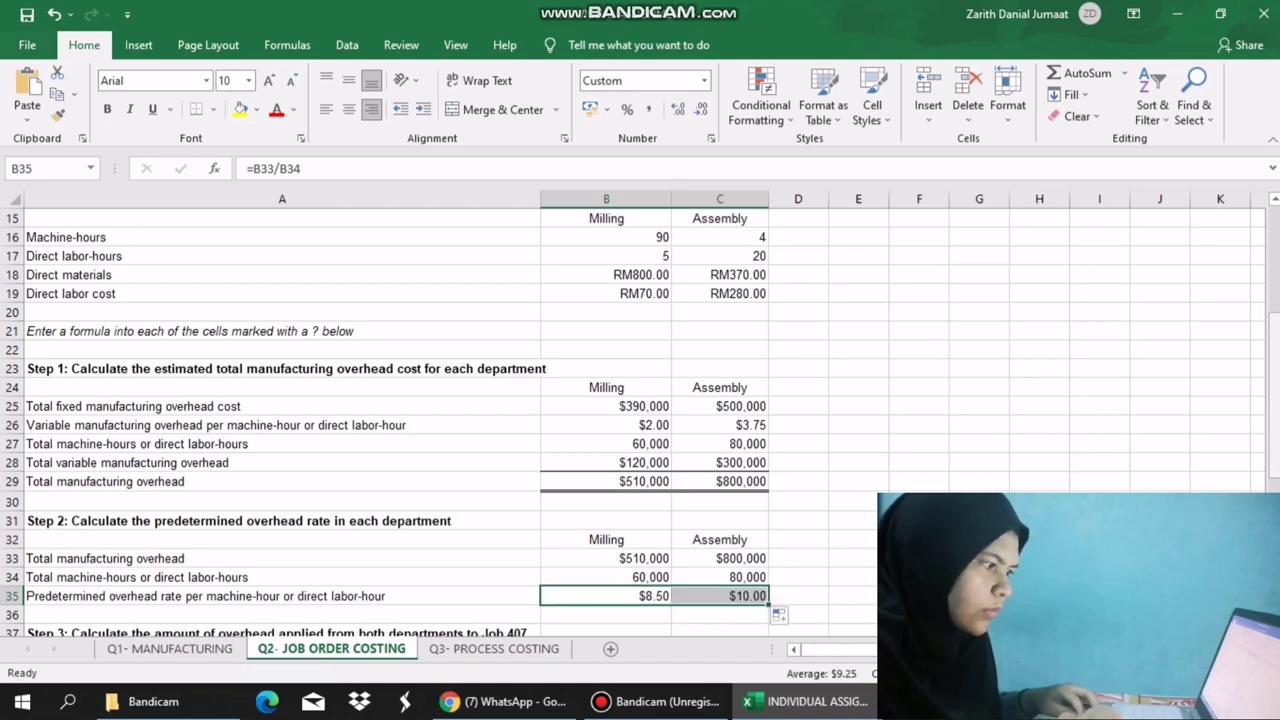
Link Step 3's predetermined overhead rate for Milling in B39 with =B35 and fill the formula right to Assembly in C39.
scroll(640, 420, "down", 2)
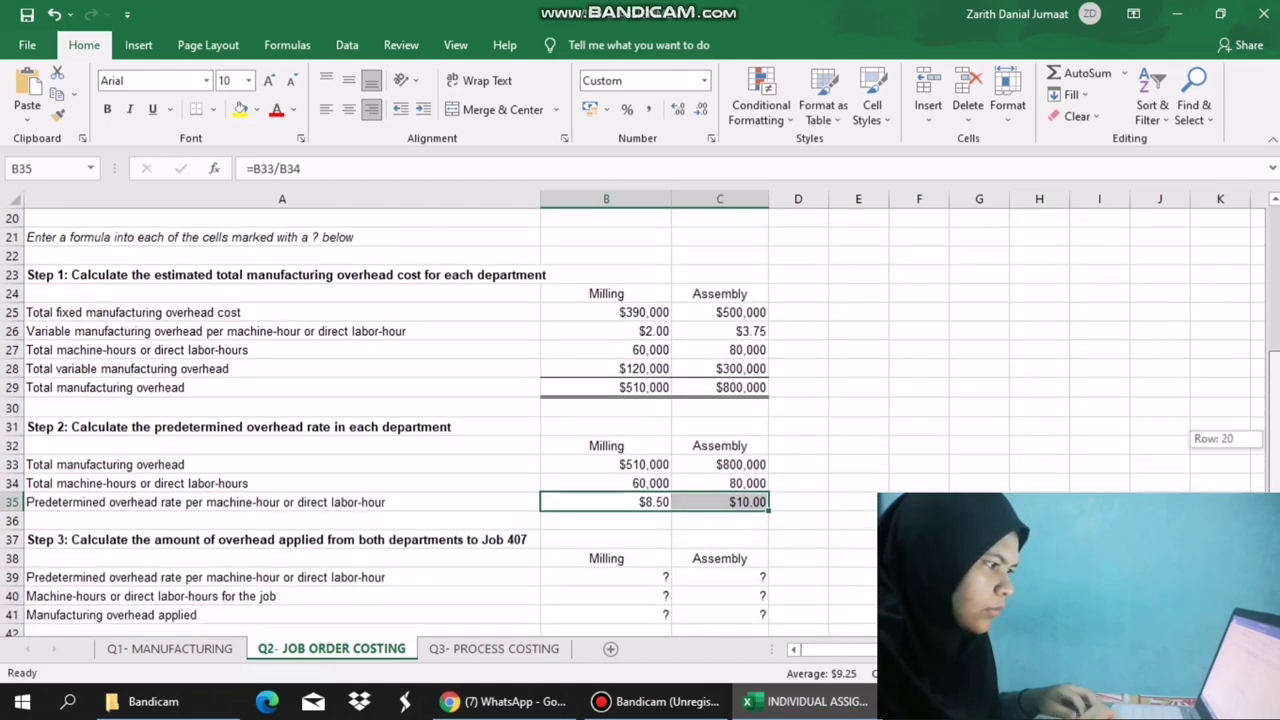
scroll(640, 420, "down", 1)
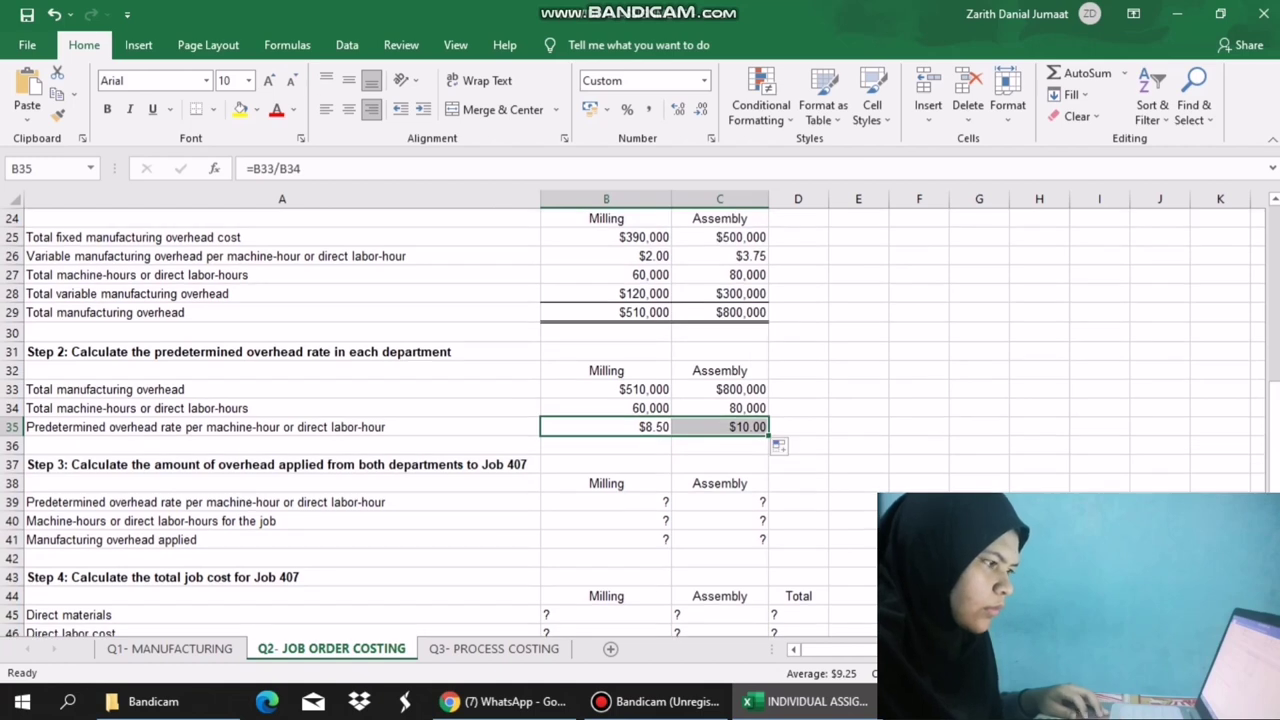
left_click(668, 502)
type("=")
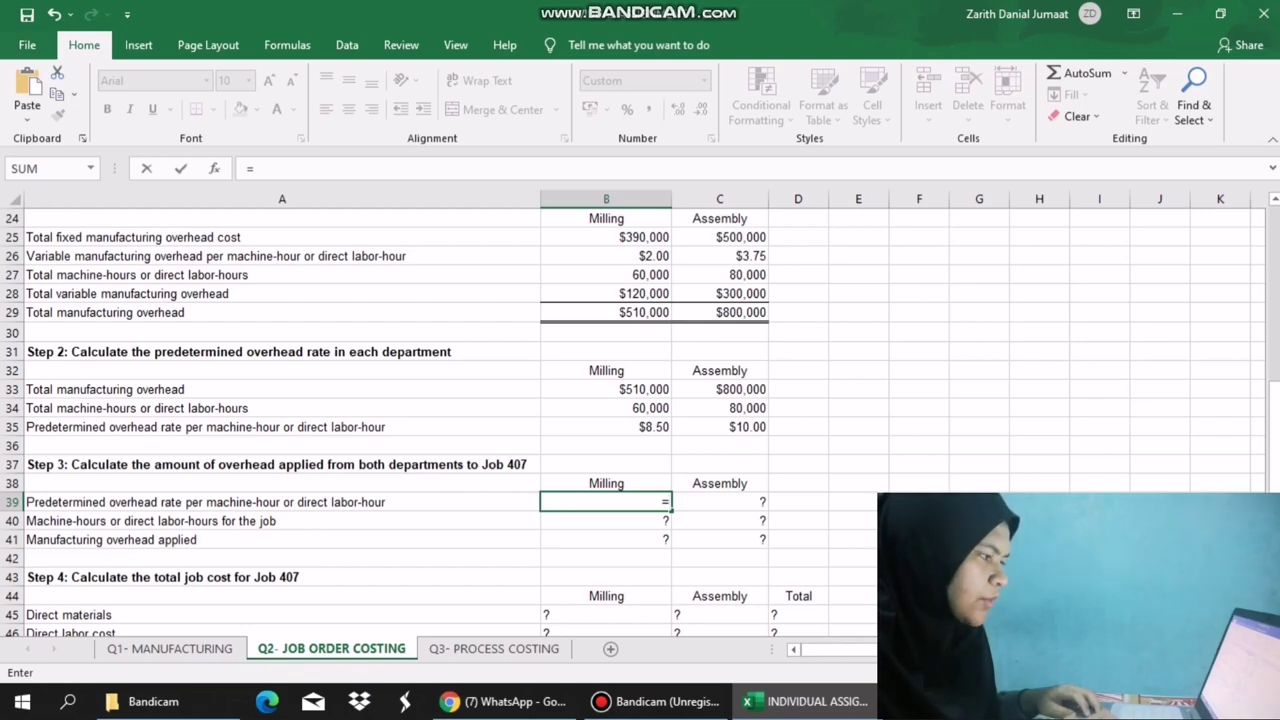
left_click(606, 427)
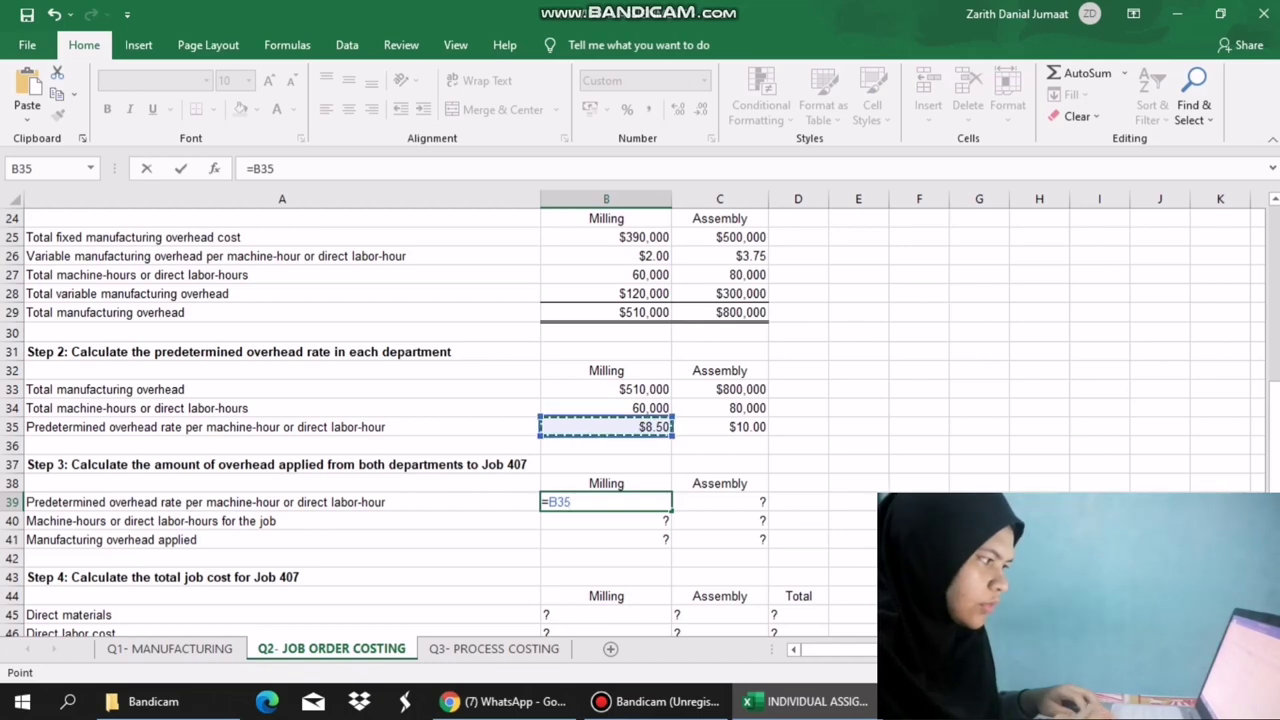
key("Return")
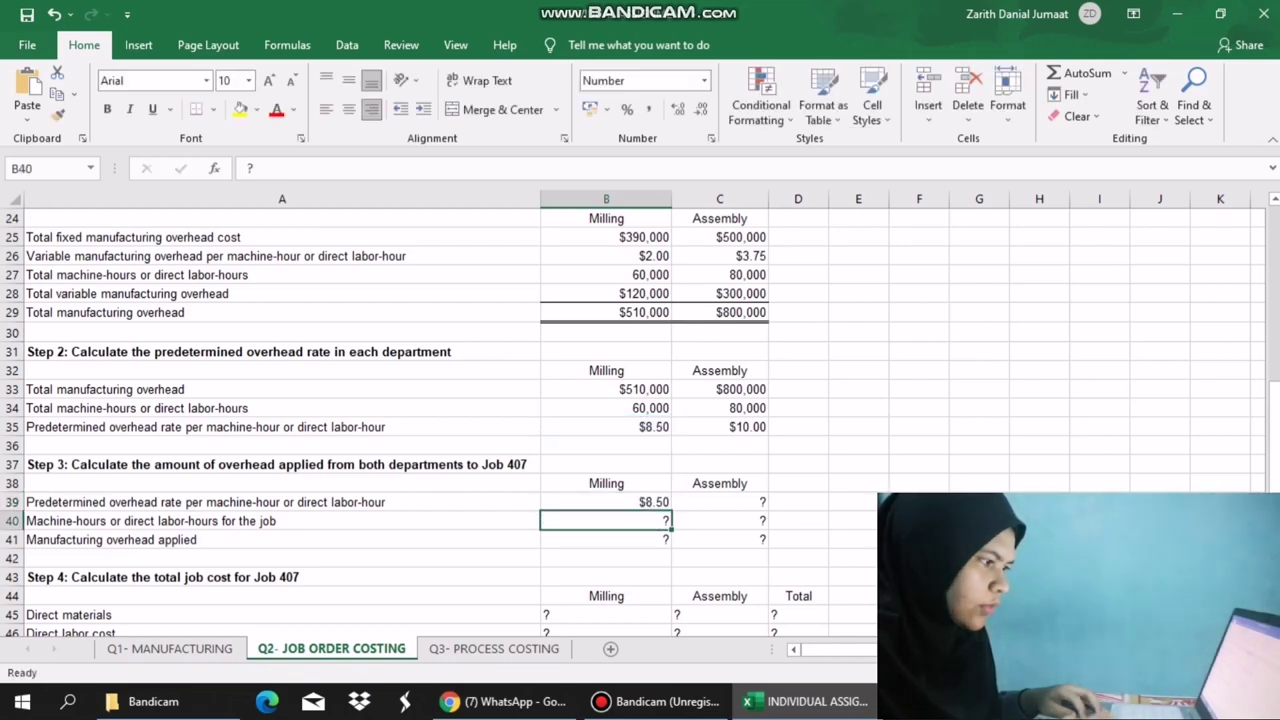
left_click(606, 502)
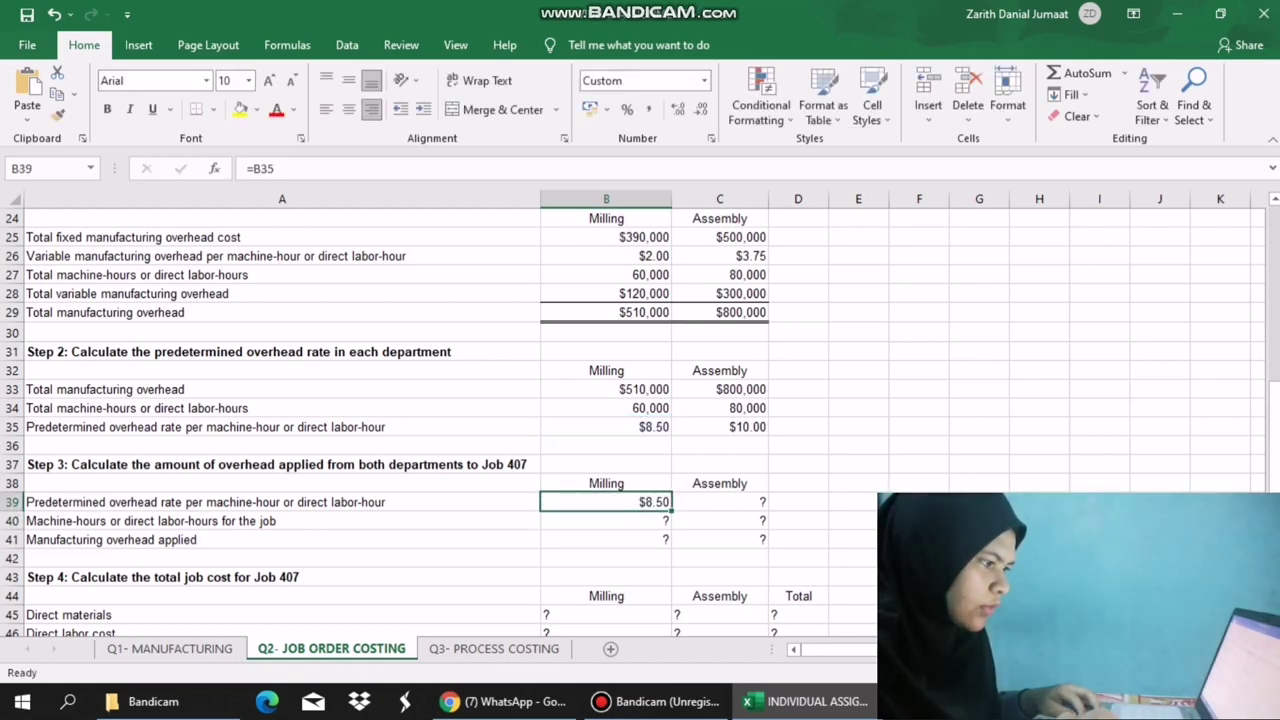
left_click_drag(671, 510, 765, 510)
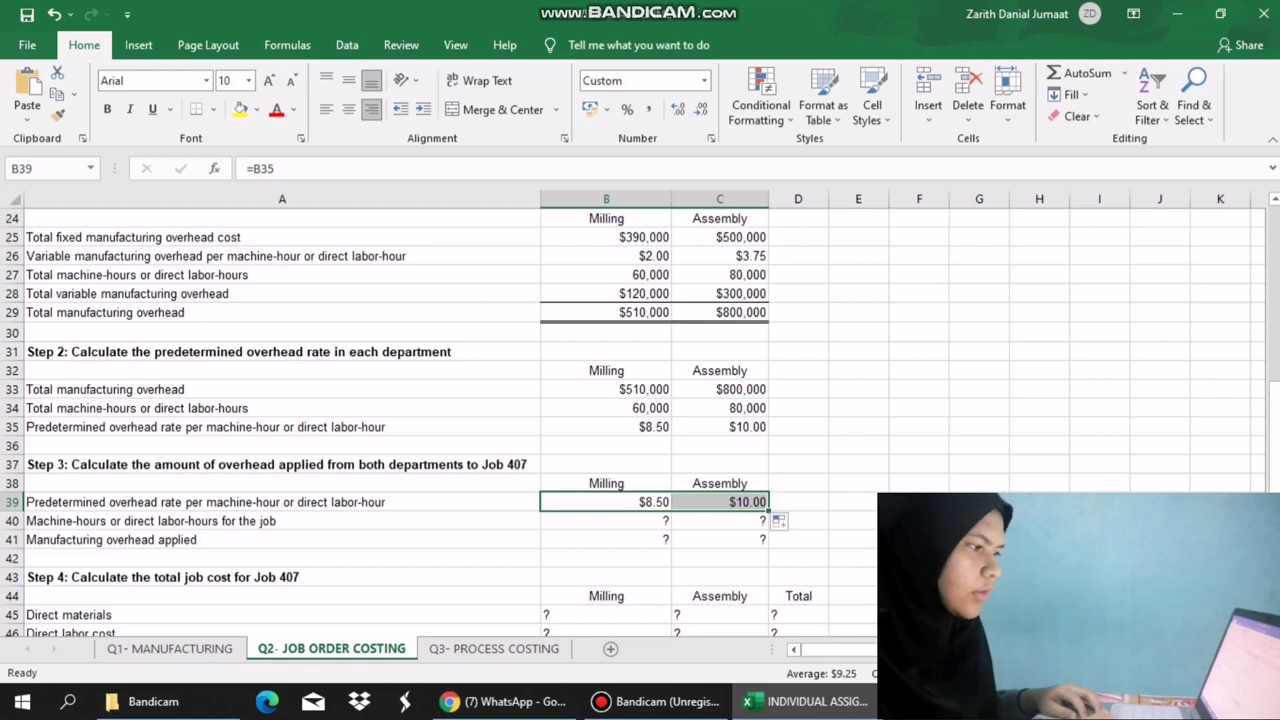
Link Milling's hours for the job in B40 to Job 407's machine-hours in the cost summary with =B16.
left_click(606, 521)
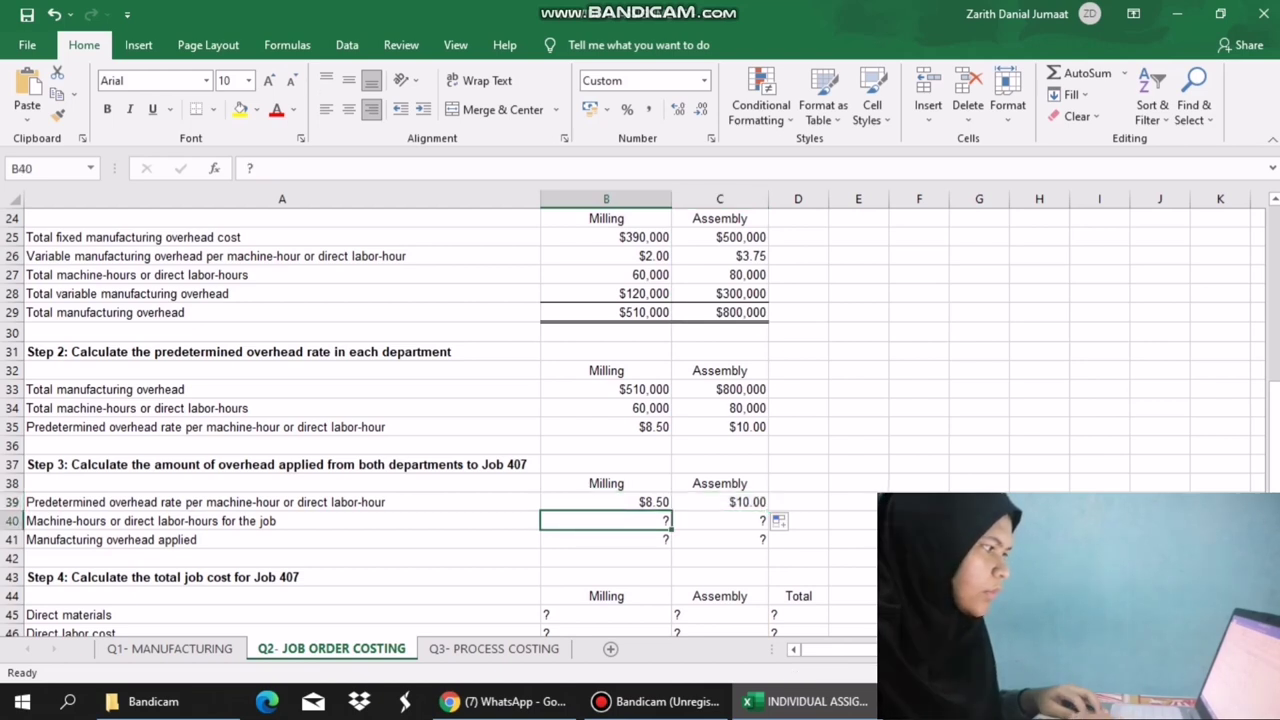
type("=")
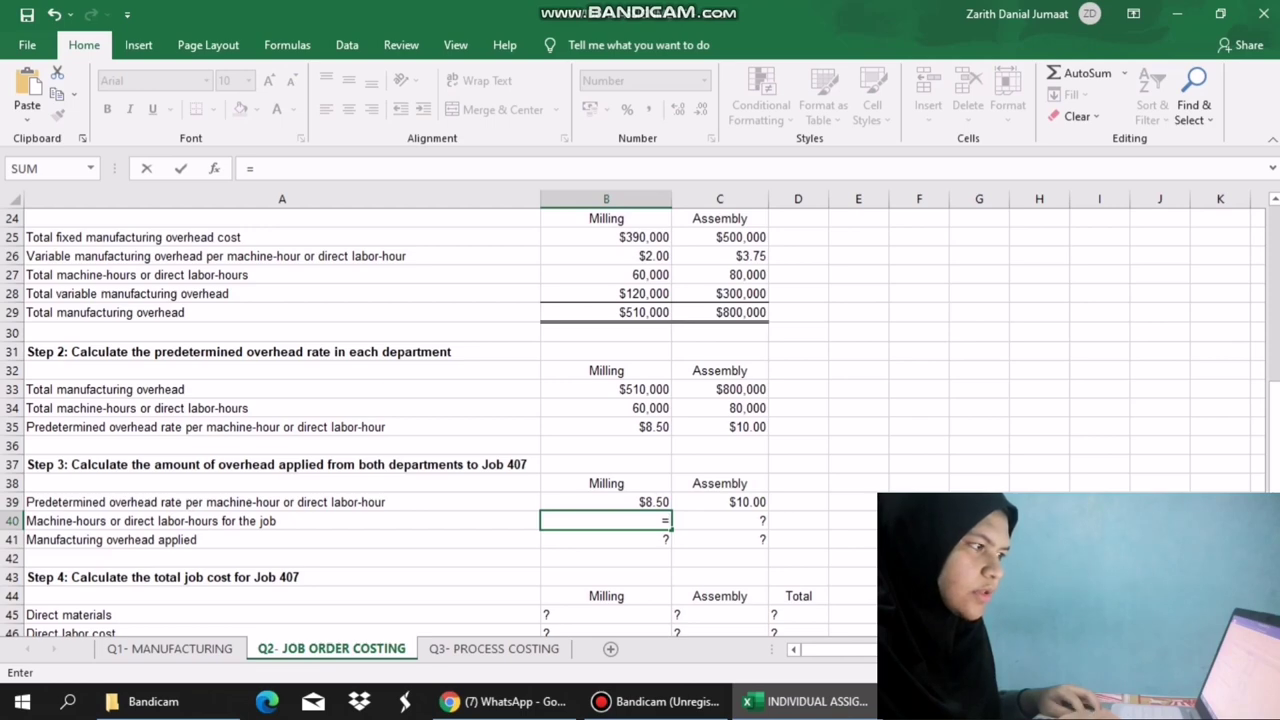
scroll(640, 420, "up", 5)
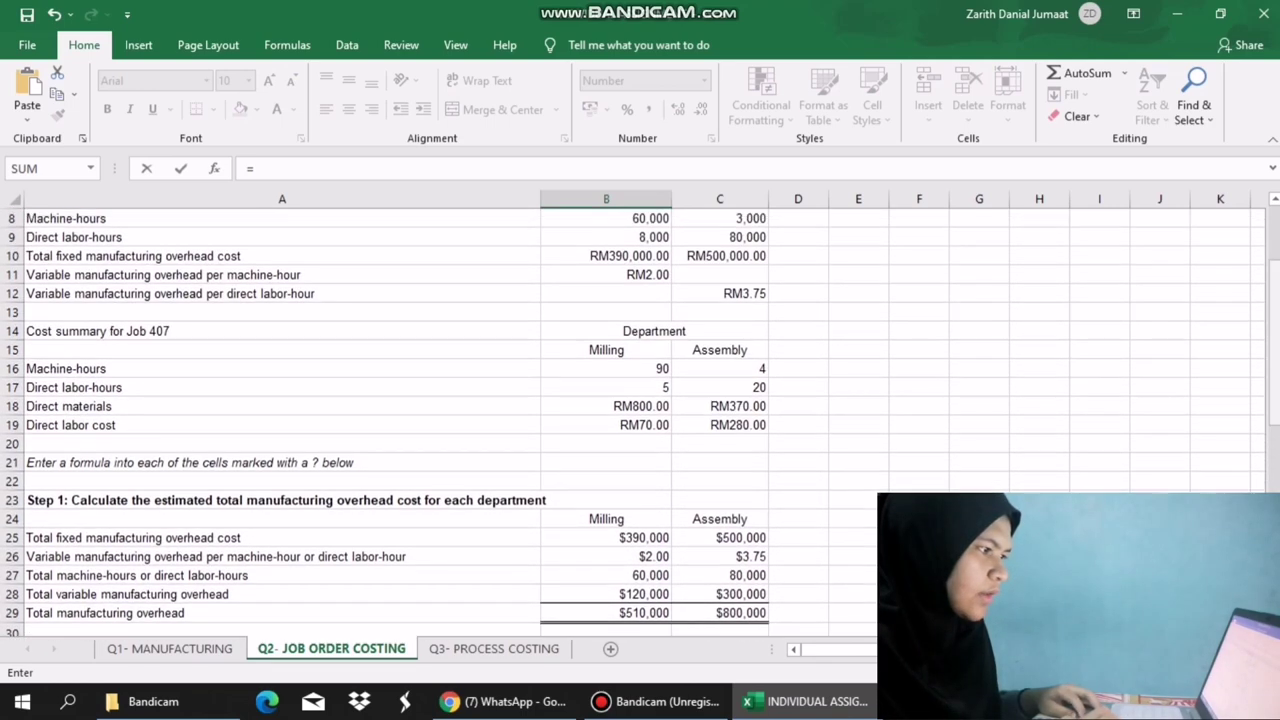
left_click(606, 369)
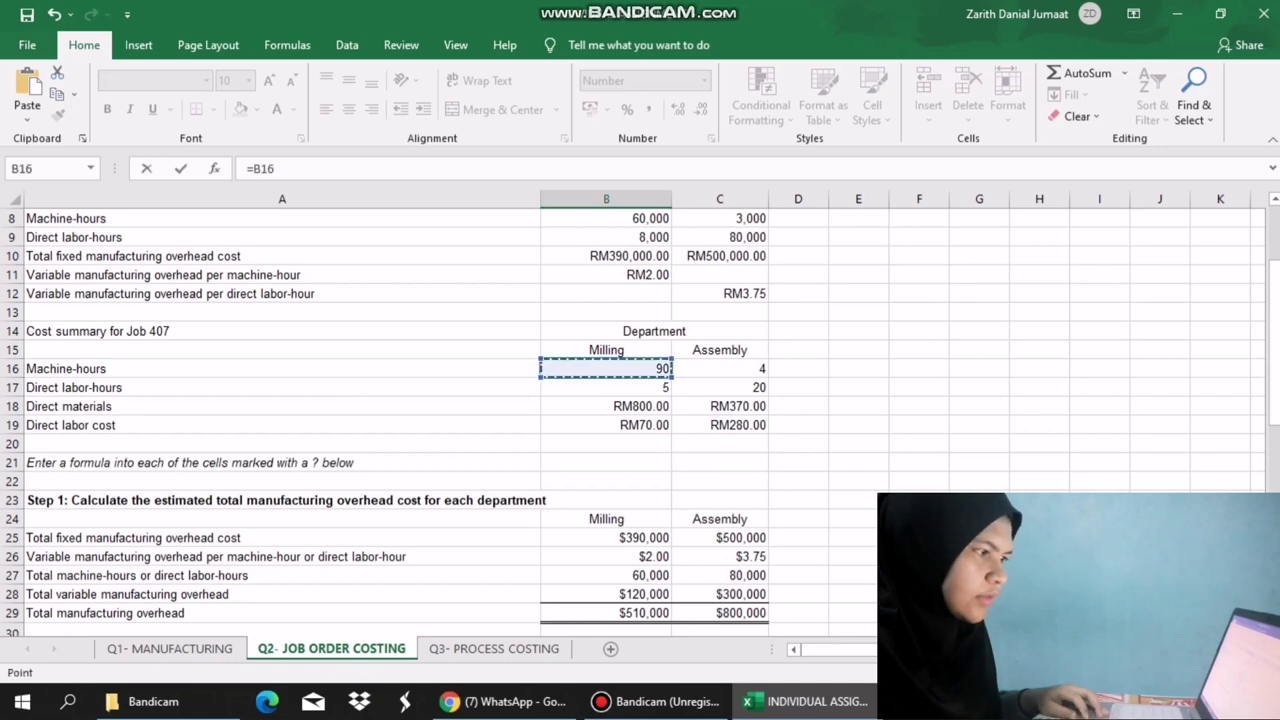
key("Return")
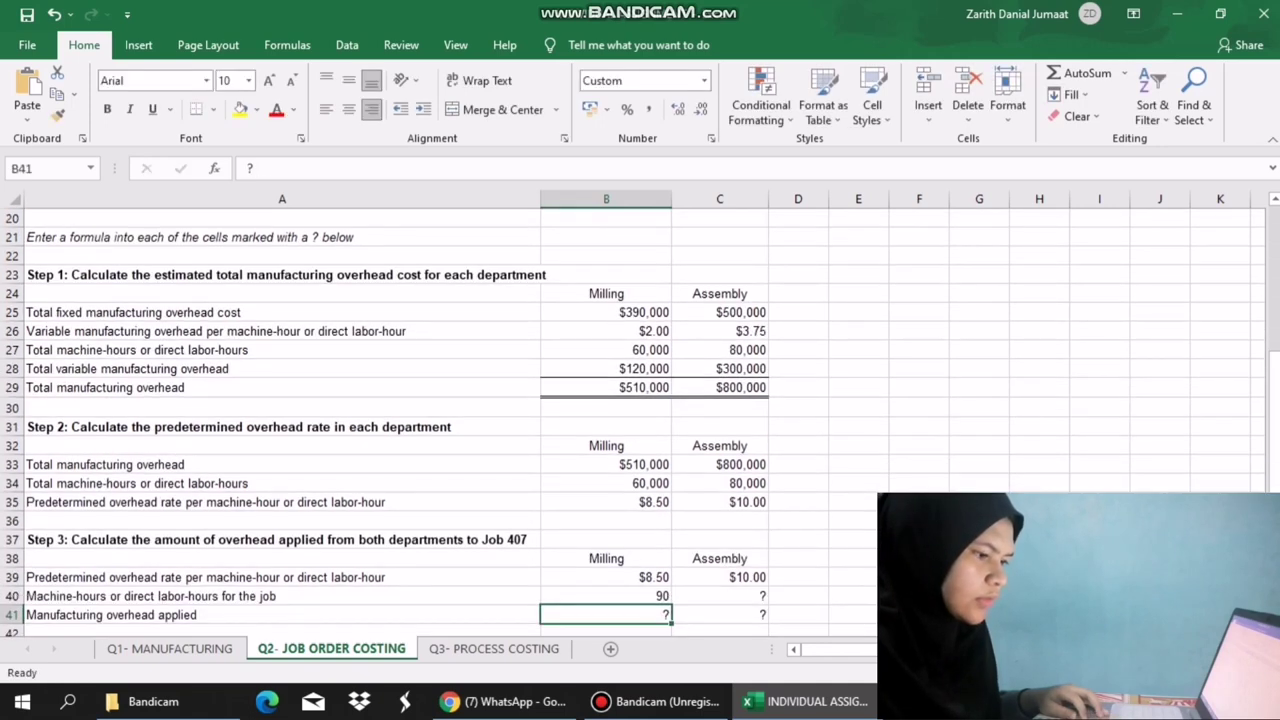
Link Assembly's hours for the job in C40 to Job 407's direct labor-hours in the cost summary with =C17.
left_click(720, 596)
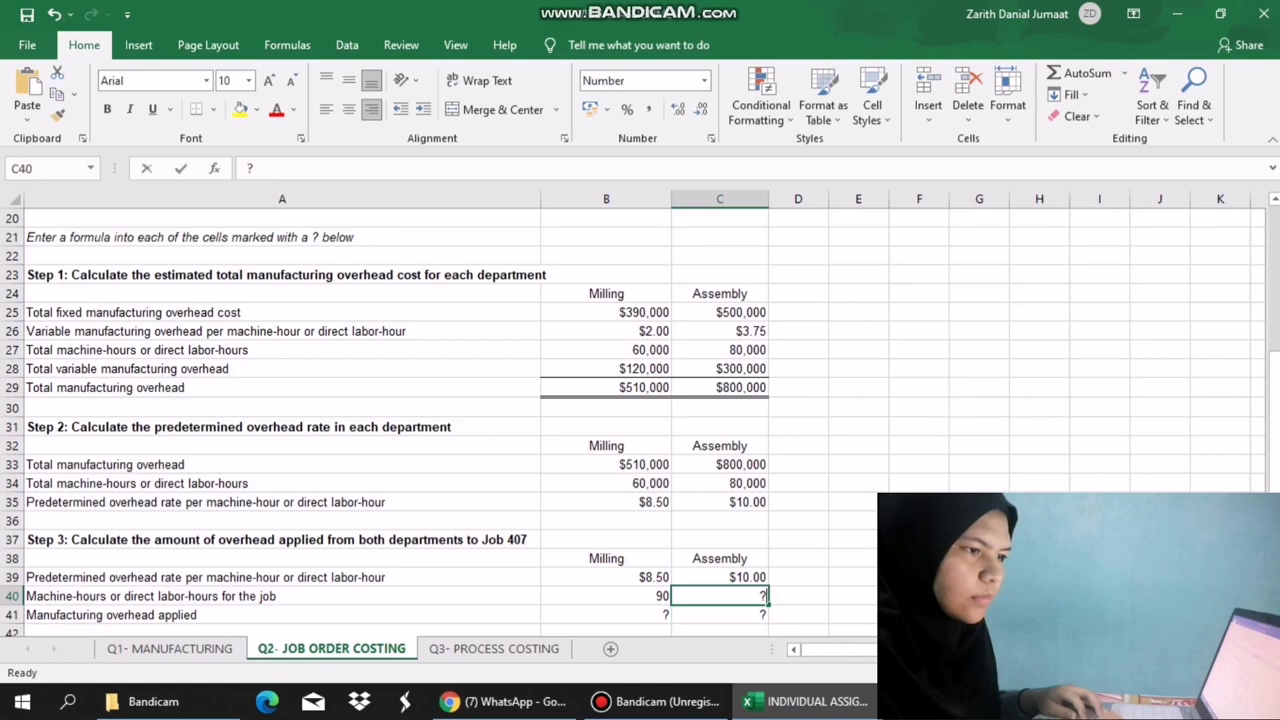
type("=")
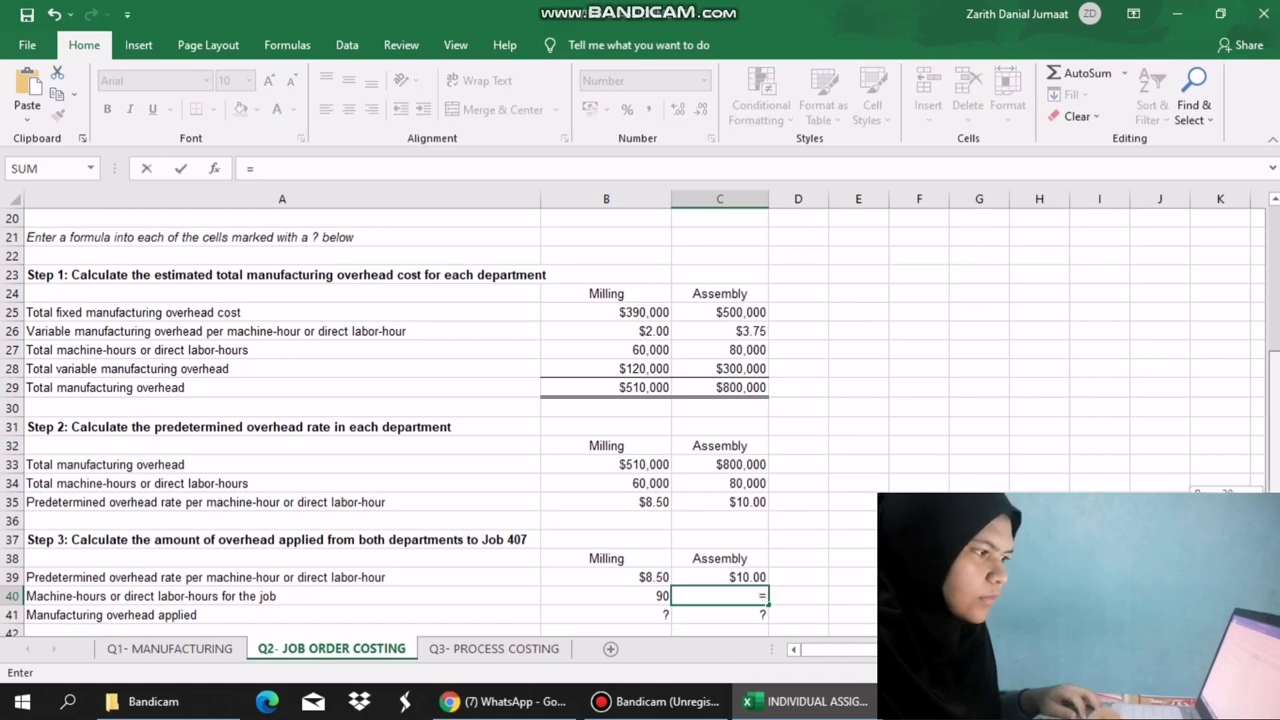
scroll(640, 420, "up", 4)
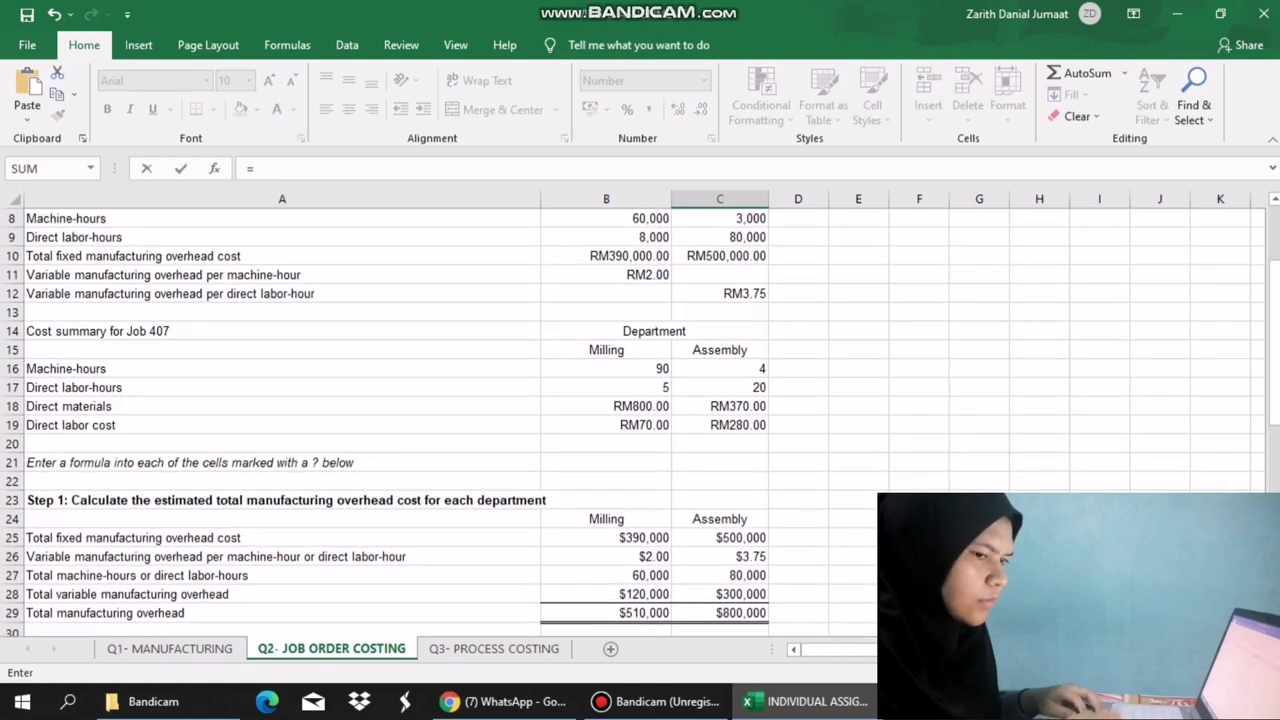
left_click(720, 388)
key("Return")
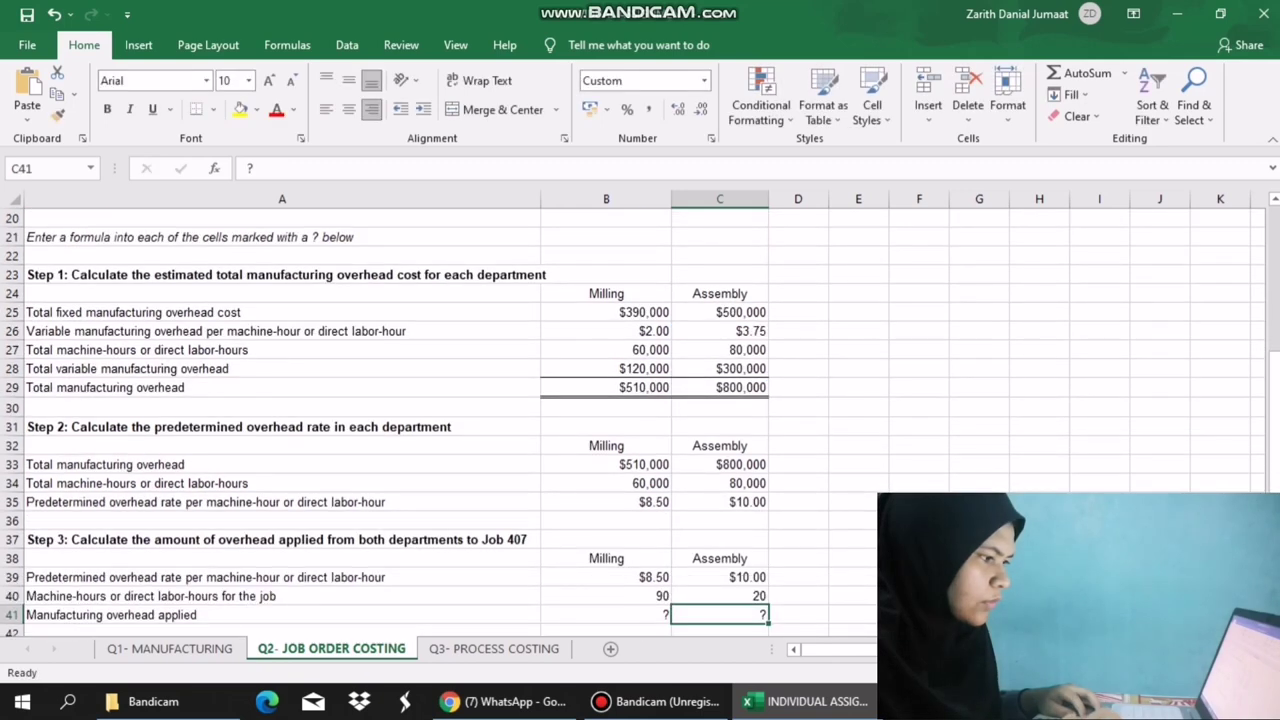
Calculate Milling's manufacturing overhead applied in B41 with =B39*B40 and fill the formula right to Assembly in C41.
left_click(606, 615)
type("=")
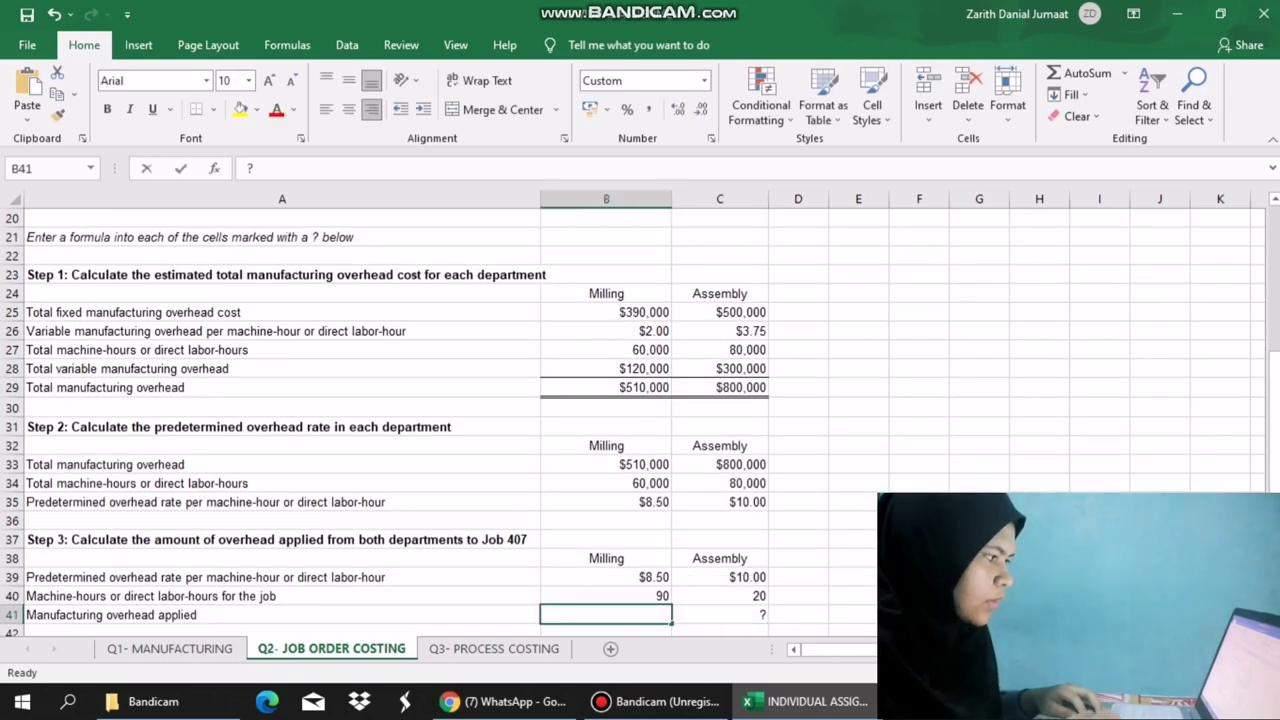
type("=")
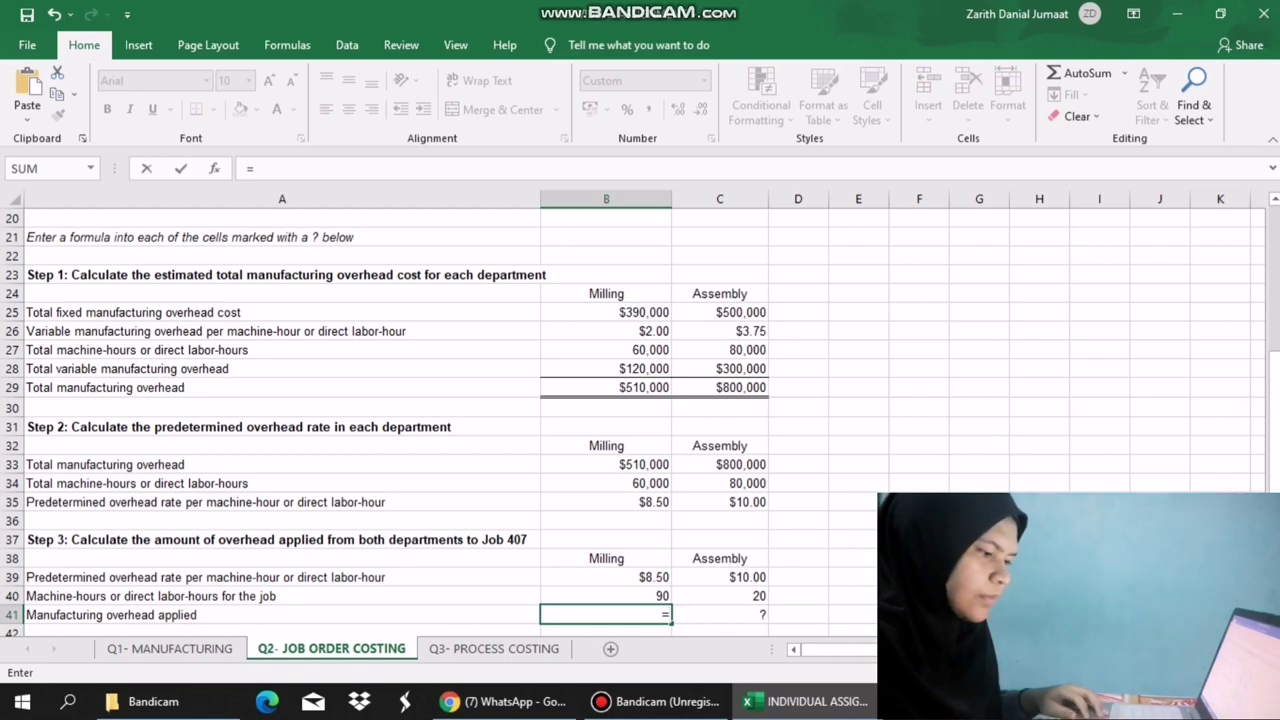
key("Up")
key("Up")
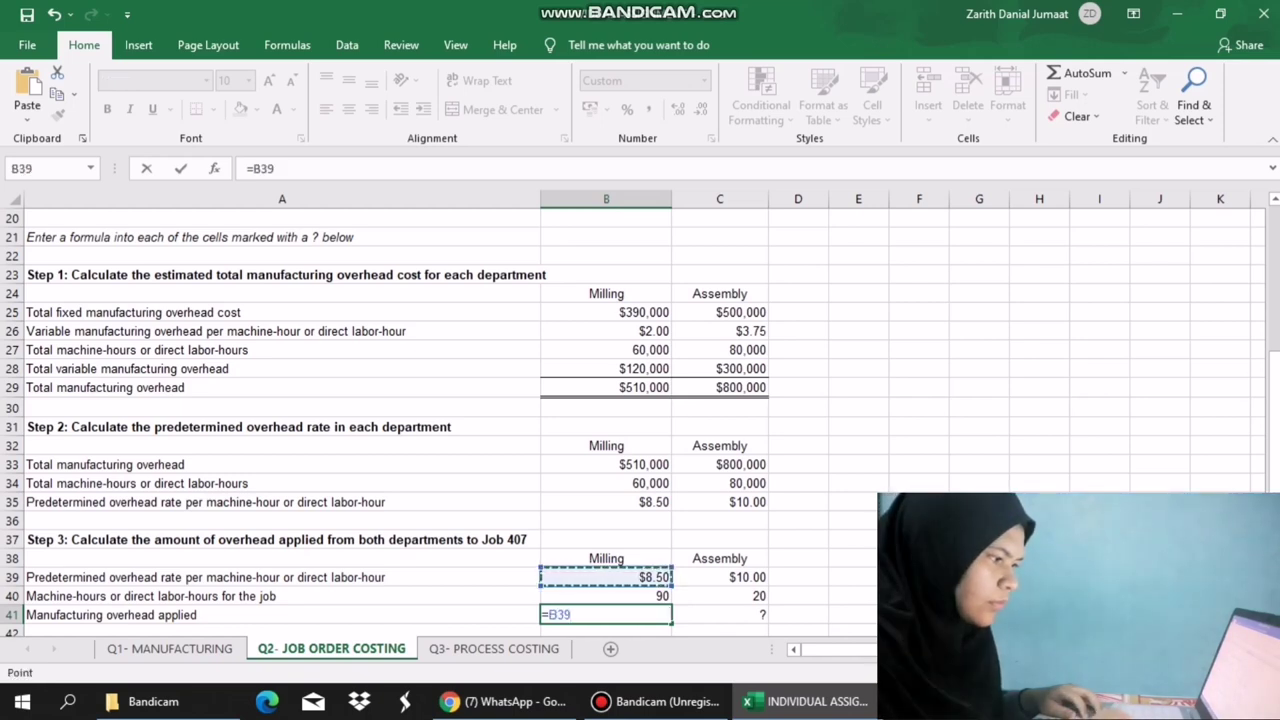
type("*")
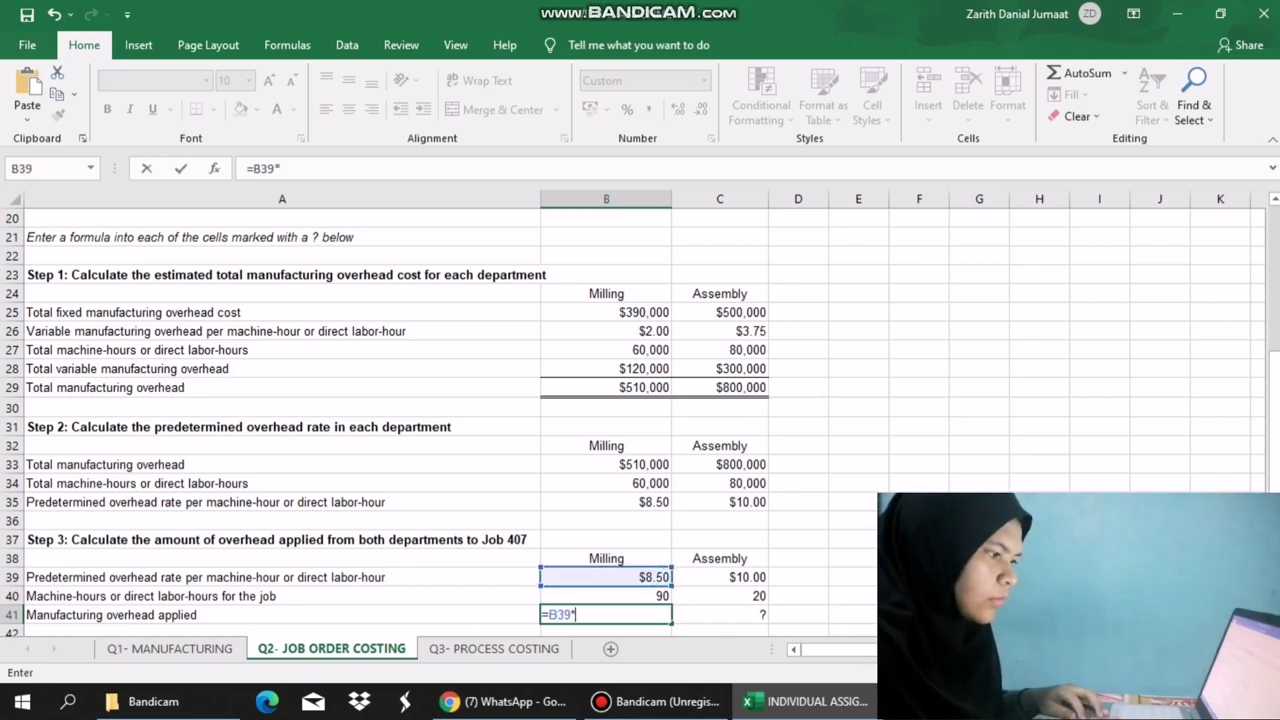
key("Up")
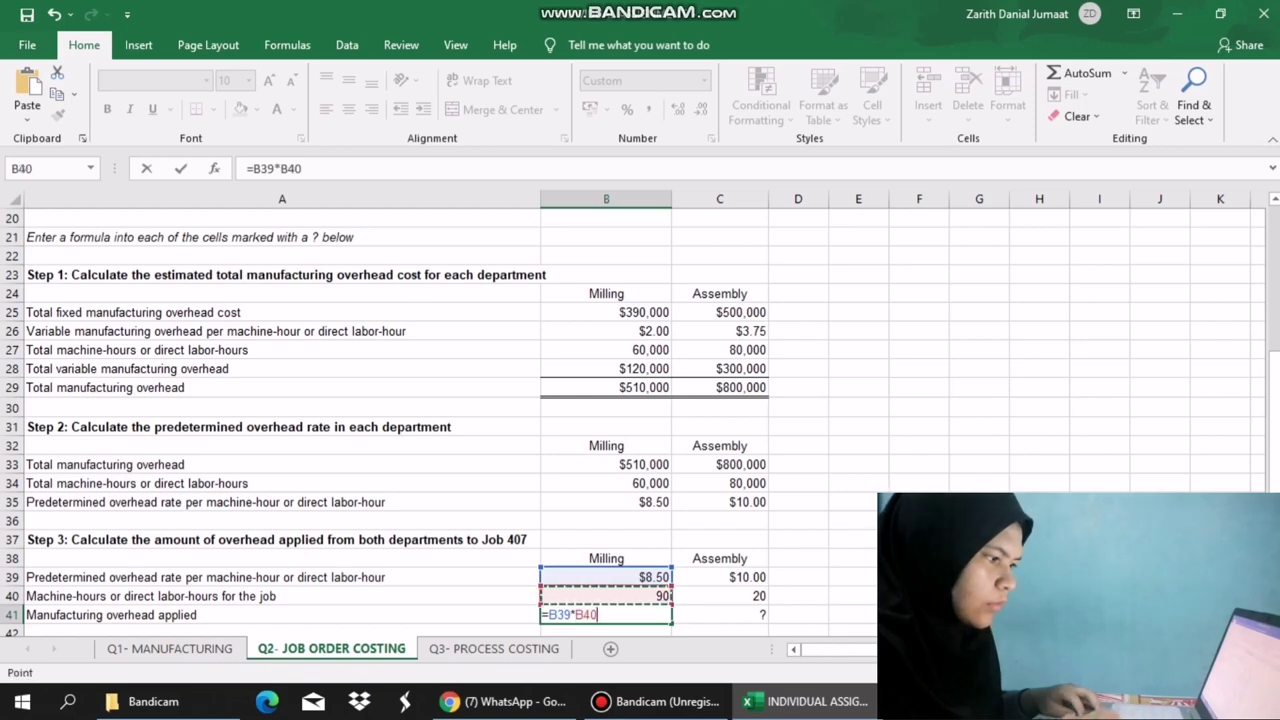
key("Return")
key("Up")
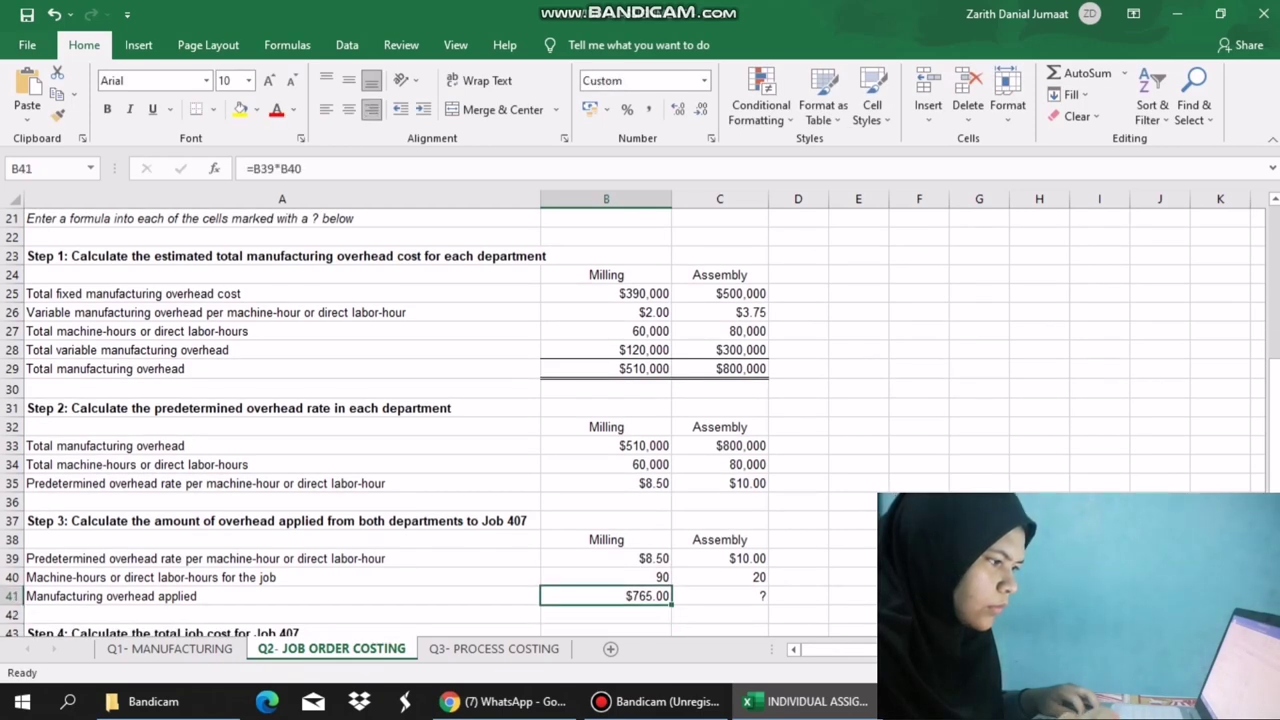
left_click_drag(671, 604, 765, 600)
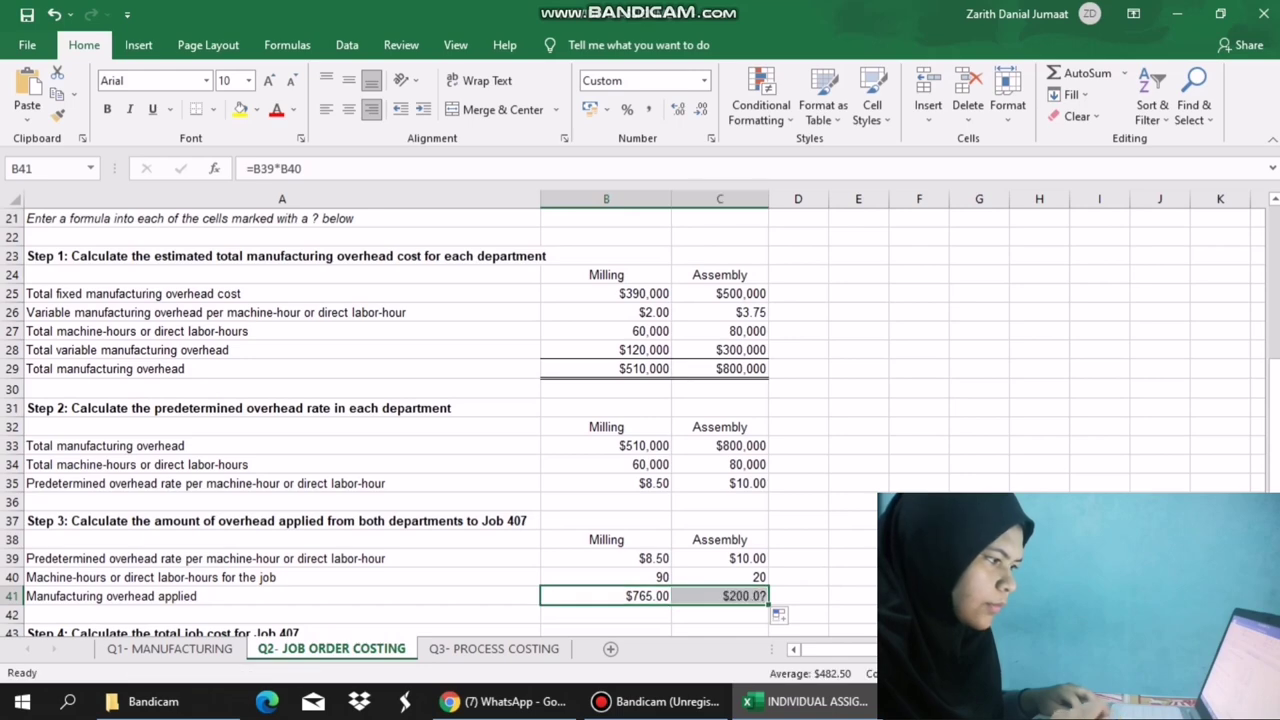
Link Step 4's direct materials for Milling in B45 with =B18 and fill the formula right to Assembly in C45.
scroll(640, 420, "down", 4)
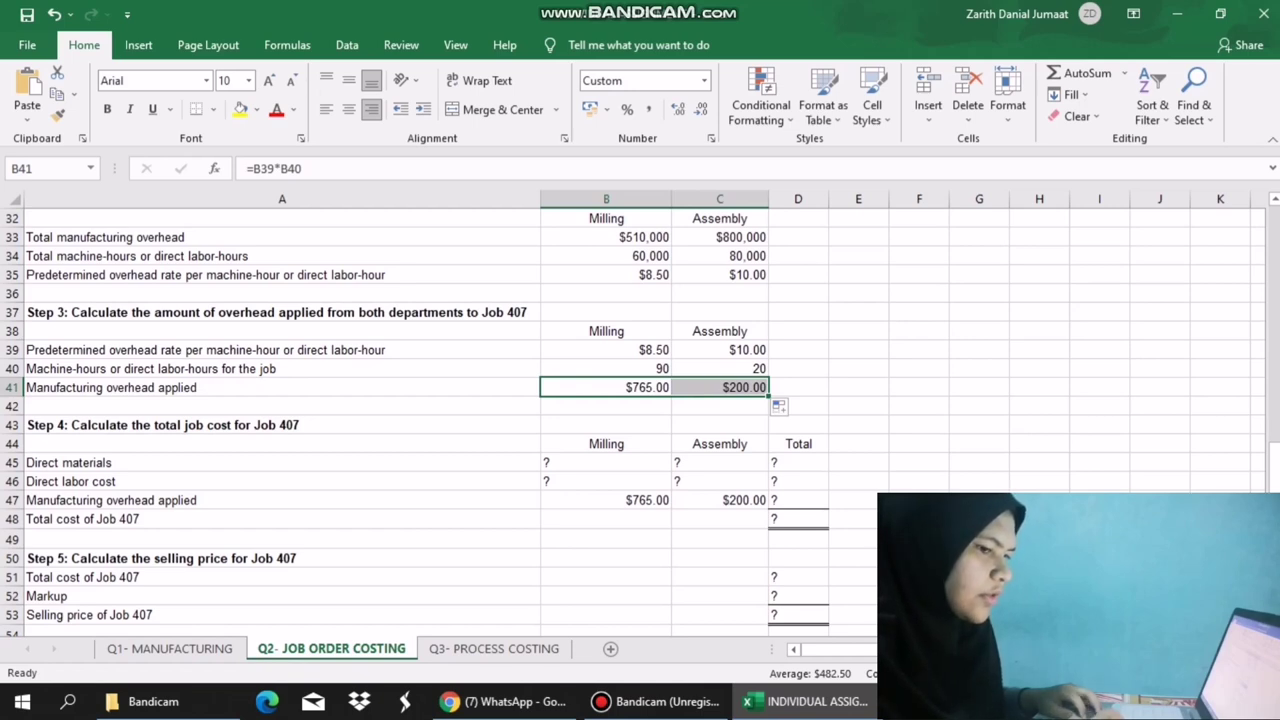
left_click(606, 463)
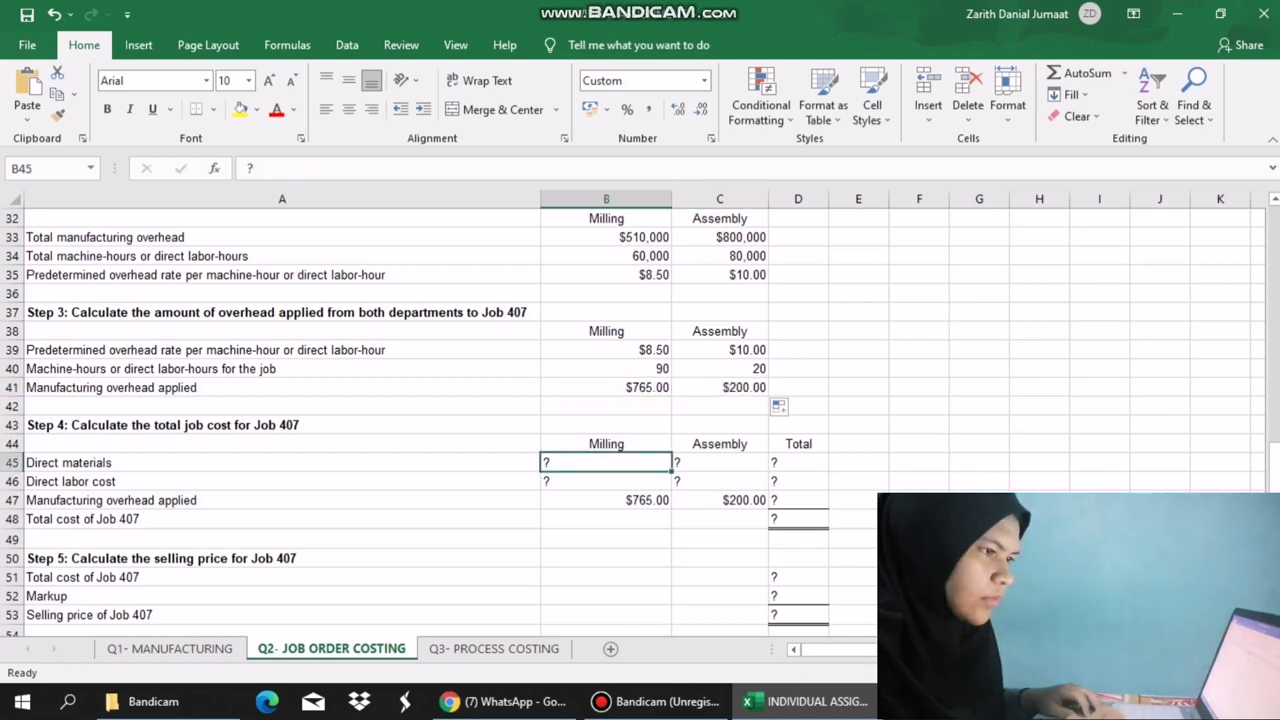
type("=")
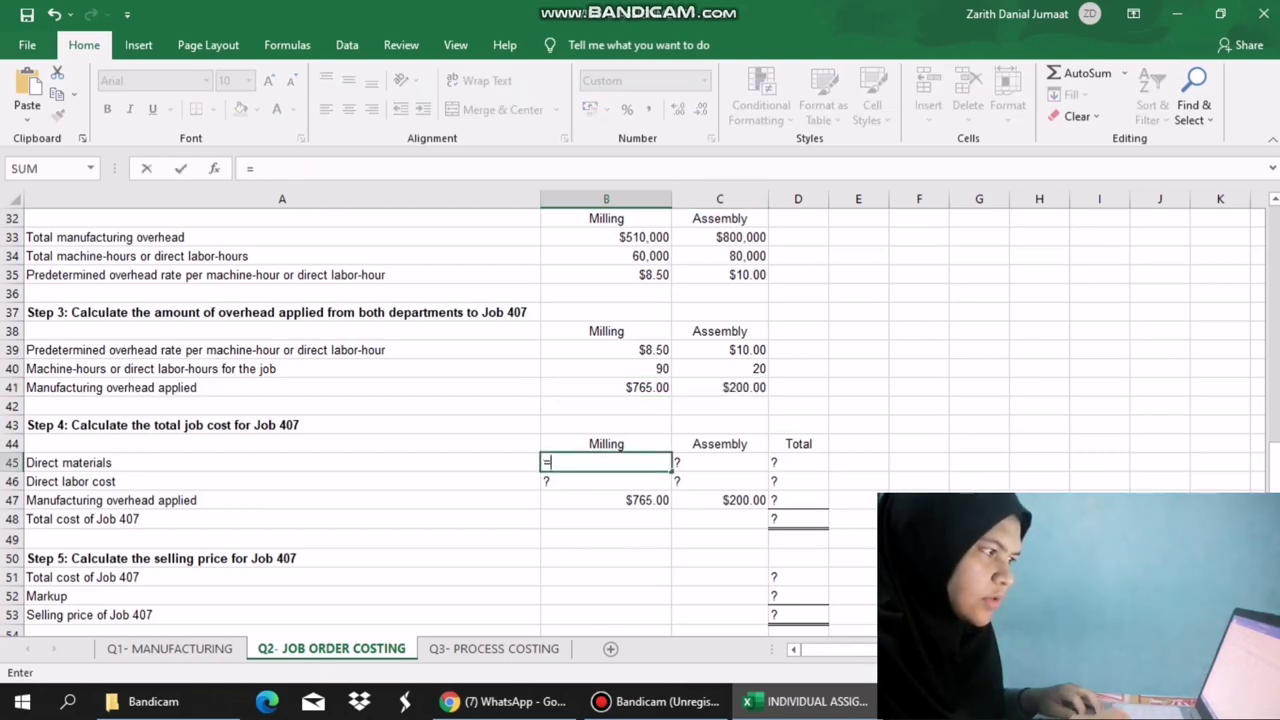
mouse_move(1274, 457)
left_mouse_down()
mouse_move(1274, 317)
mouse_move(1274, 447)
left_mouse_up()
left_click(606, 519)
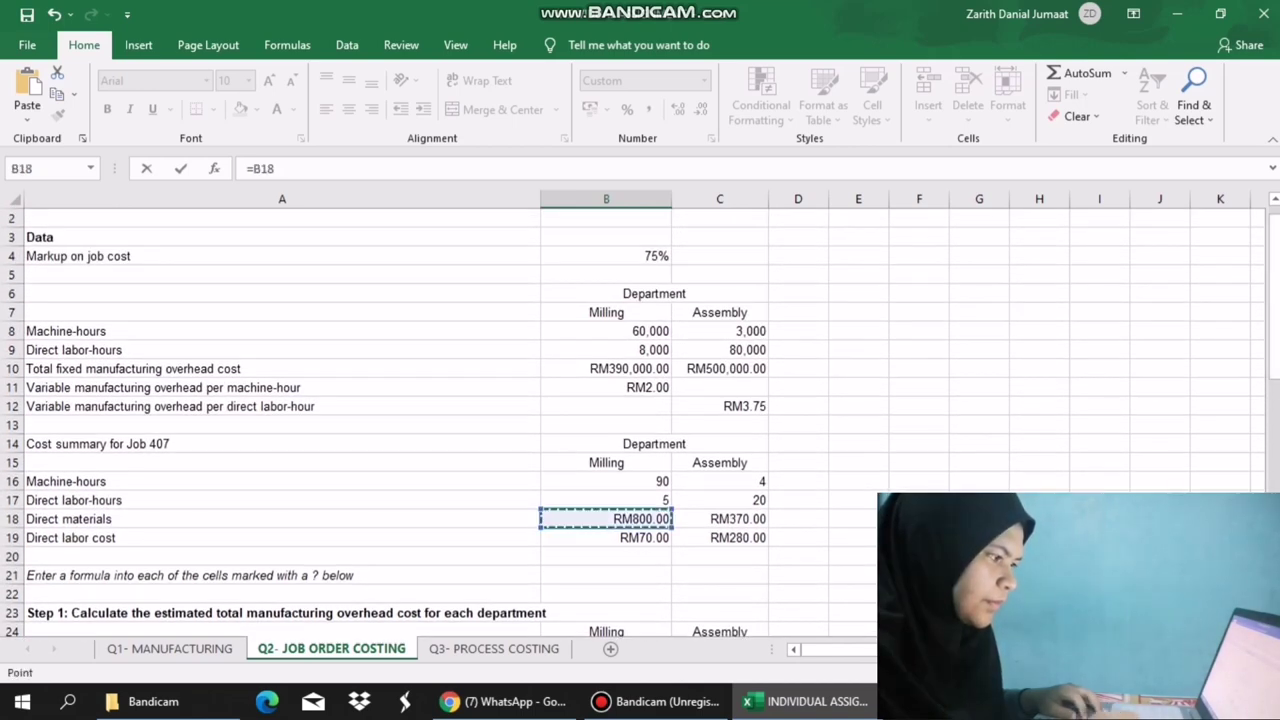
key("Return")
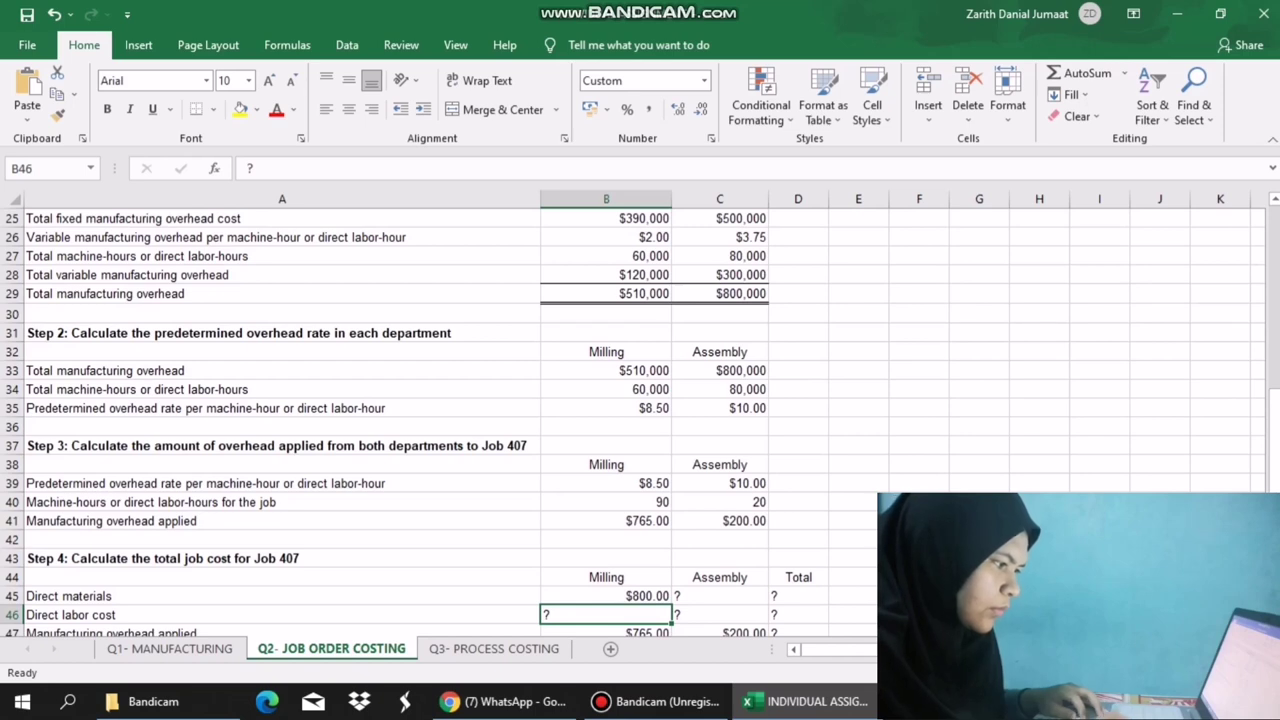
left_click(606, 596)
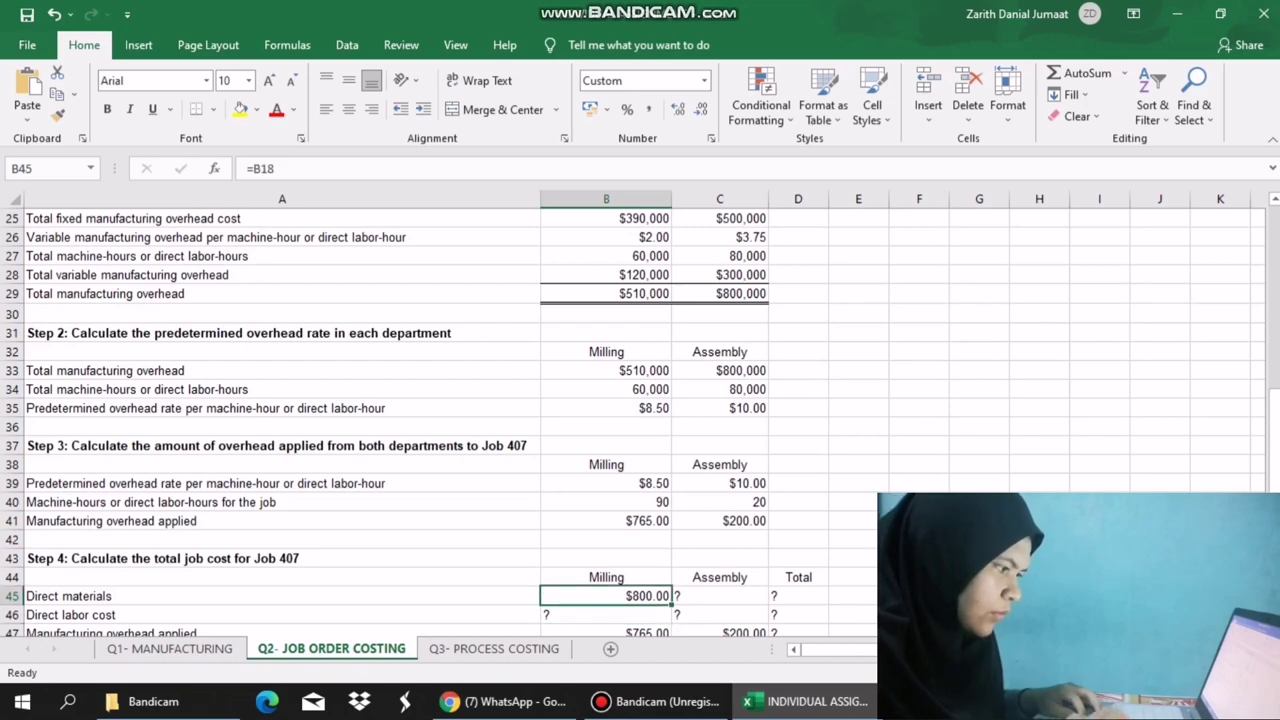
left_click_drag(671, 603, 740, 600)
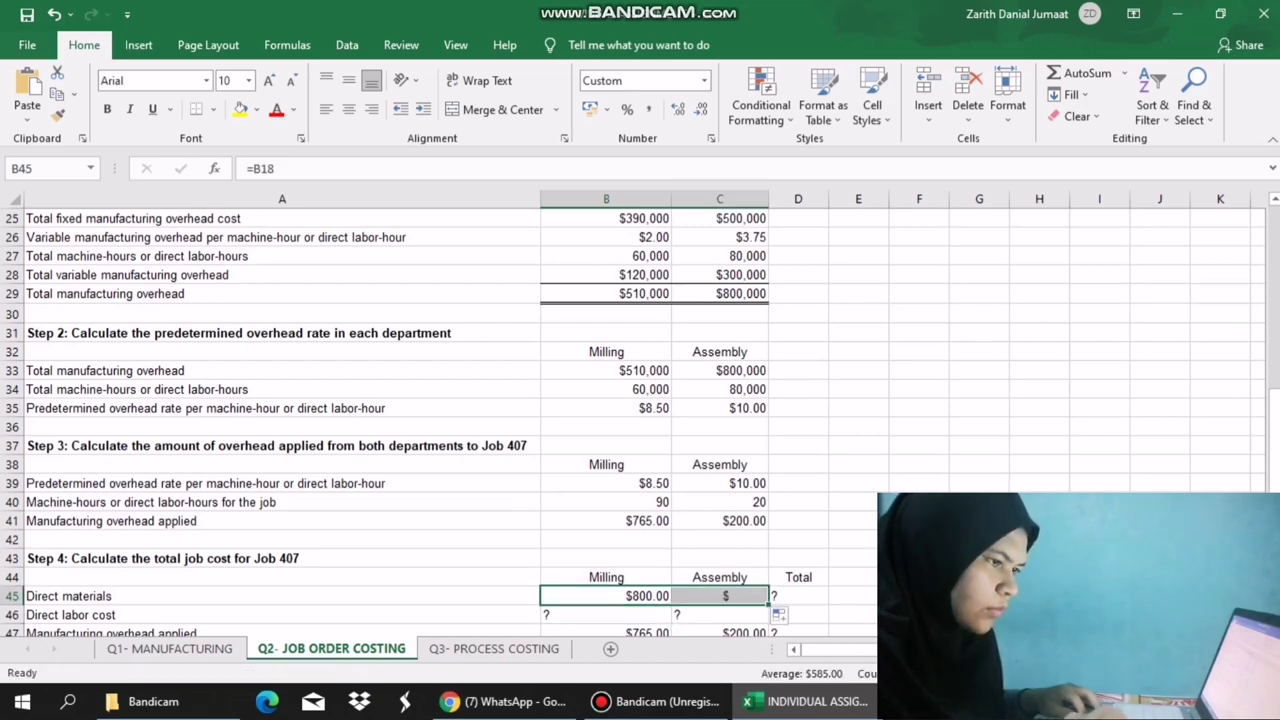
Link Step 4's direct labor cost for Milling in B46 with =B19 and fill the formula right to Assembly in C46.
left_click(606, 615)
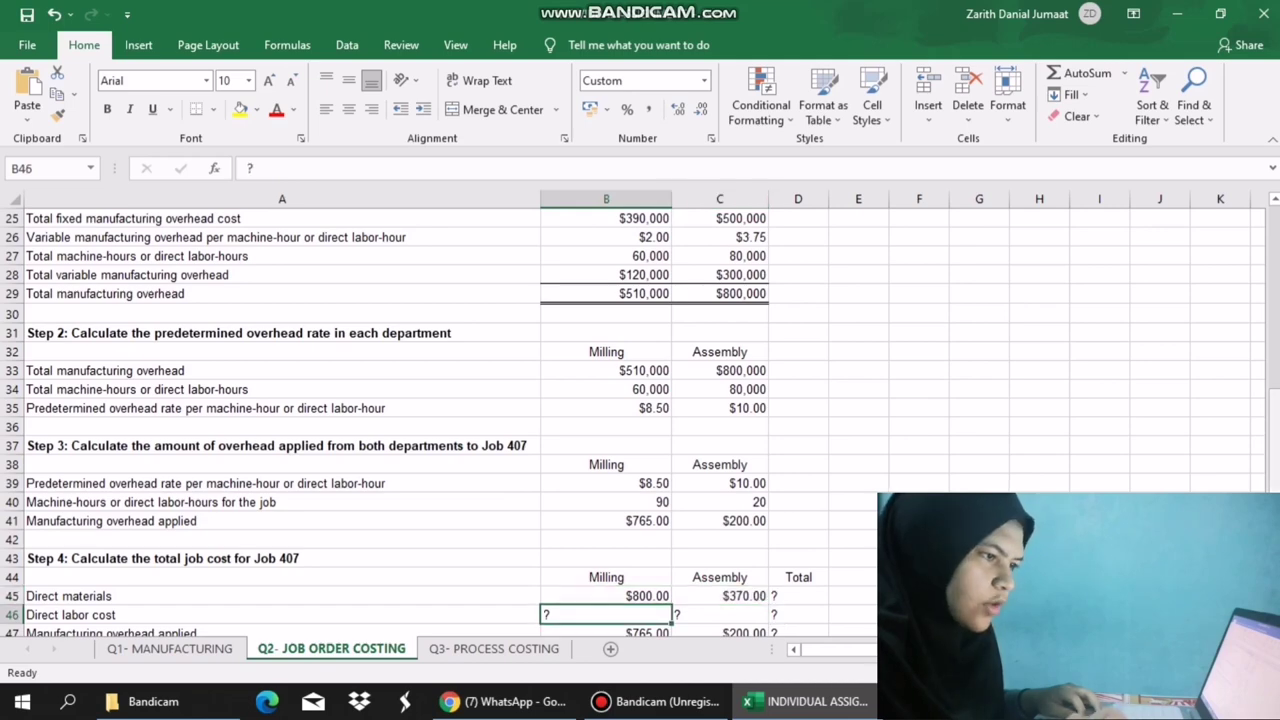
type("=")
left_click_drag(1274, 440, 1274, 406)
left_click(606, 482)
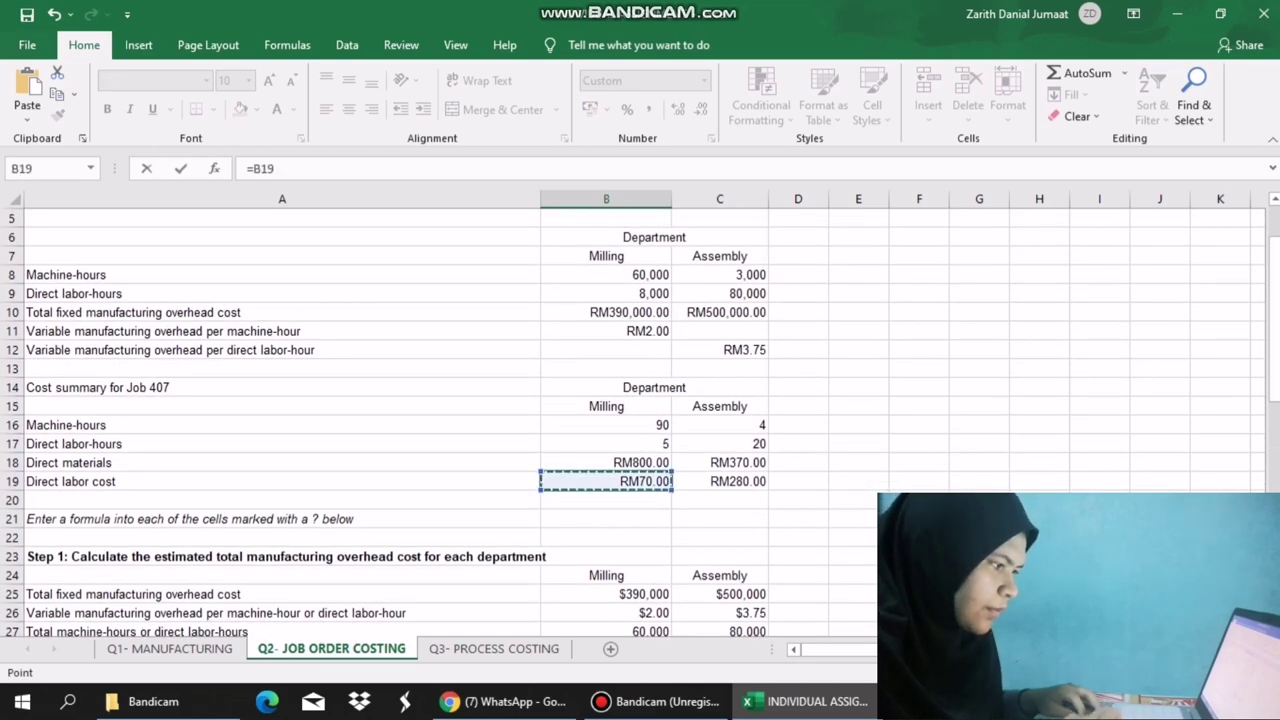
key("Return")
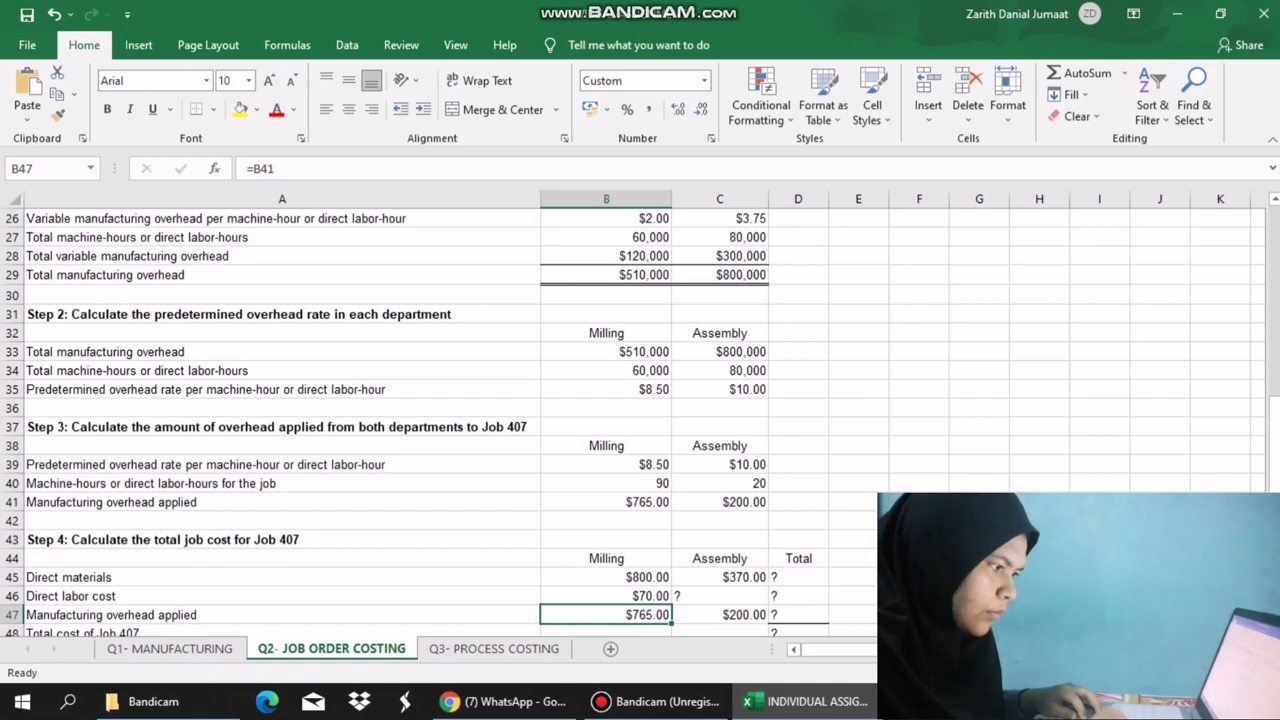
left_click(606, 596)
left_click_drag(672, 604, 768, 602)
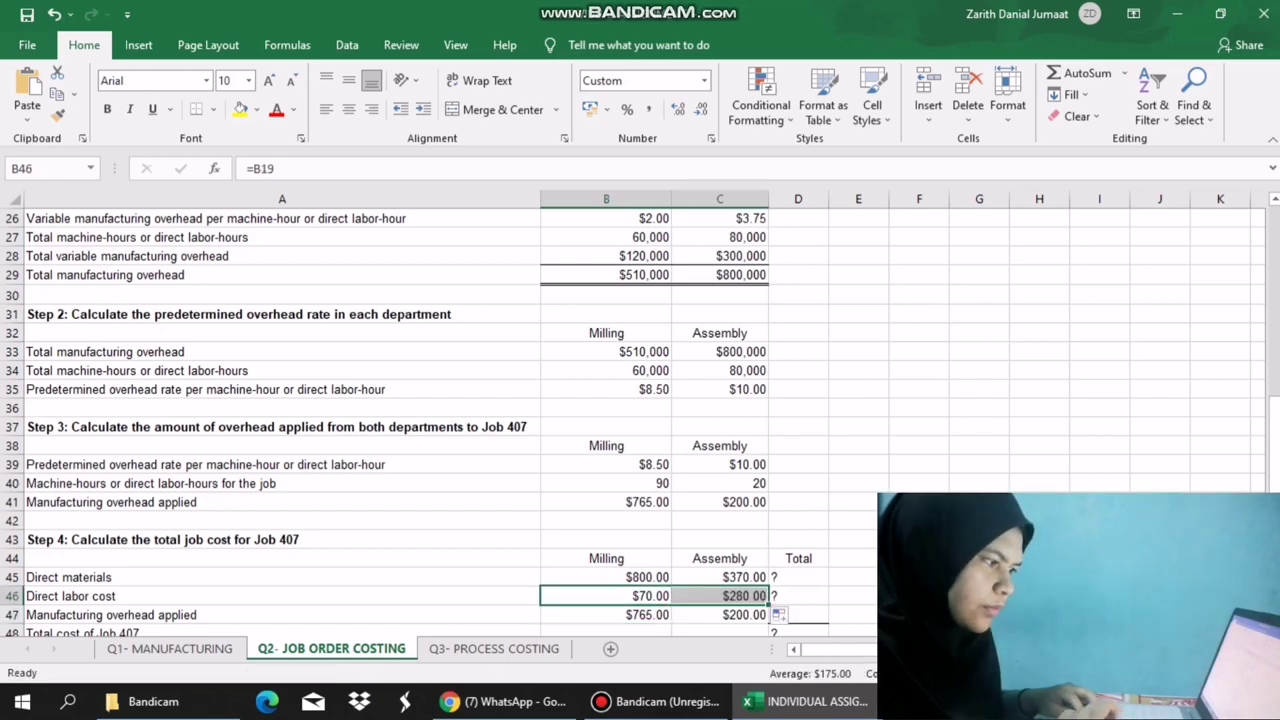
Total direct materials across both departments in D45 with =B45+C45 and fill the formula down through manufacturing overhead applied in D47.
left_click_drag(1274, 436, 1273, 448)
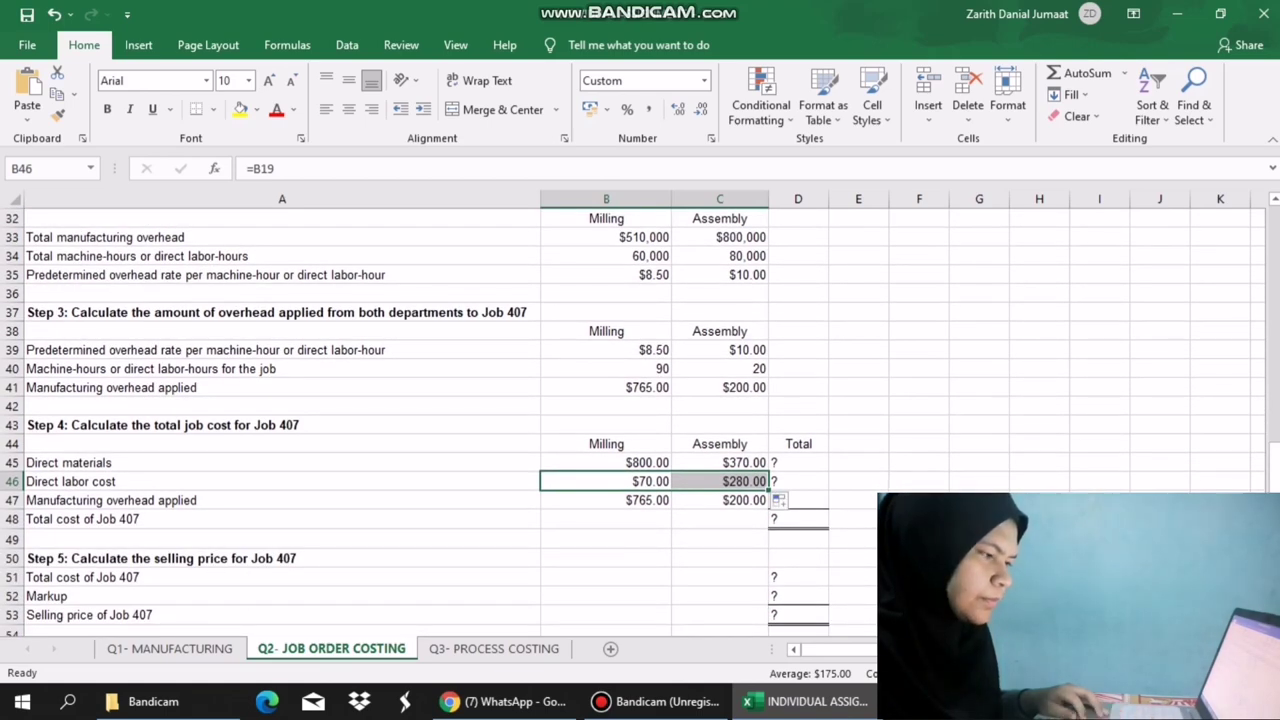
left_click(798, 463)
type("=")
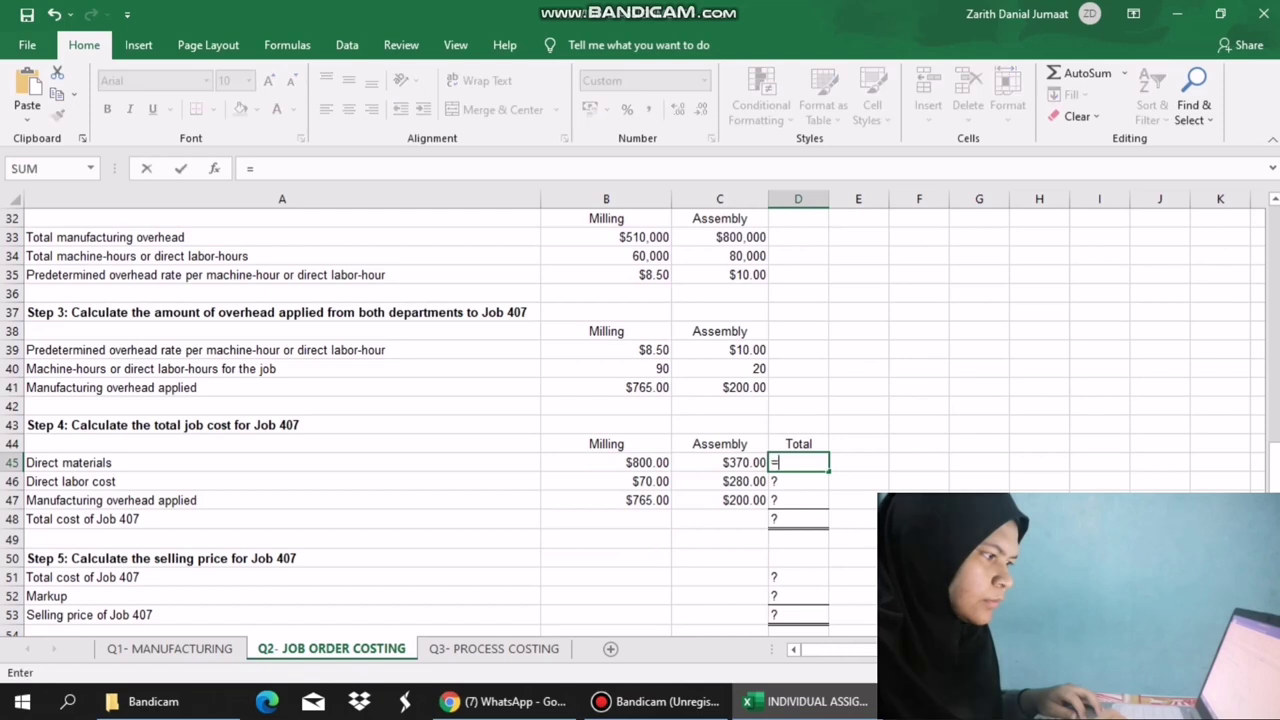
left_click(606, 463)
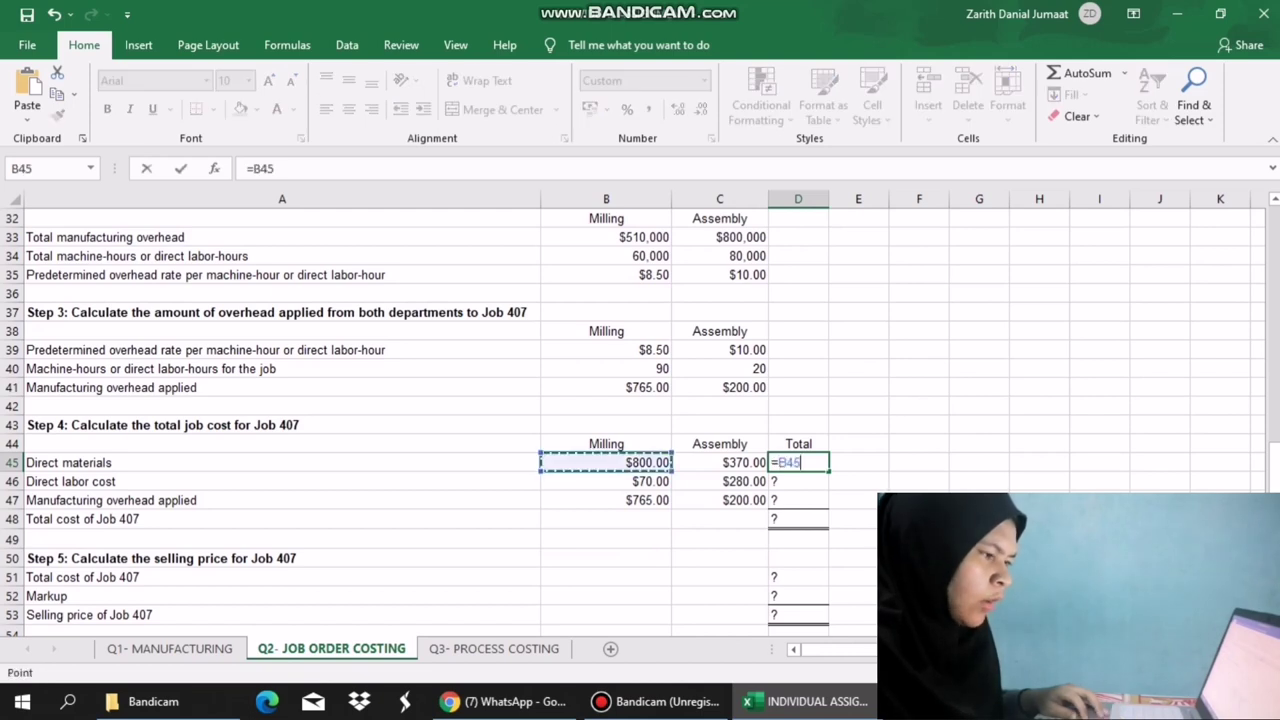
type("+")
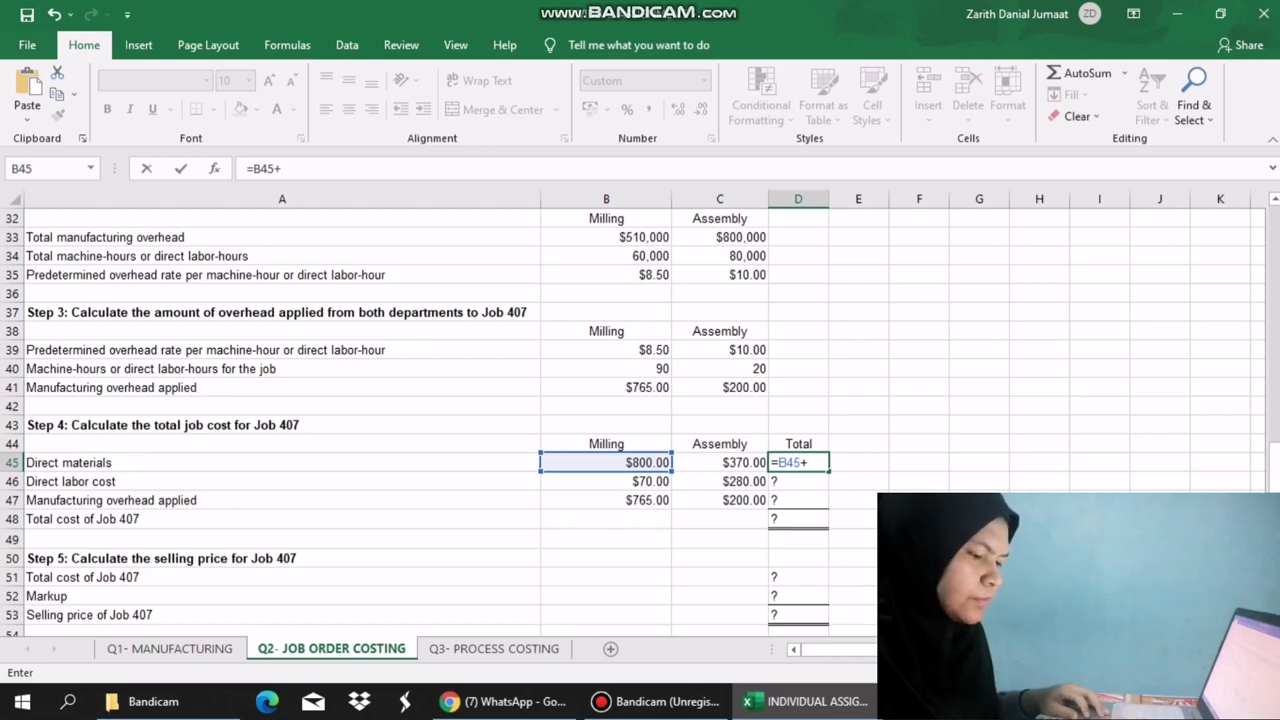
key("Left")
key("Return")
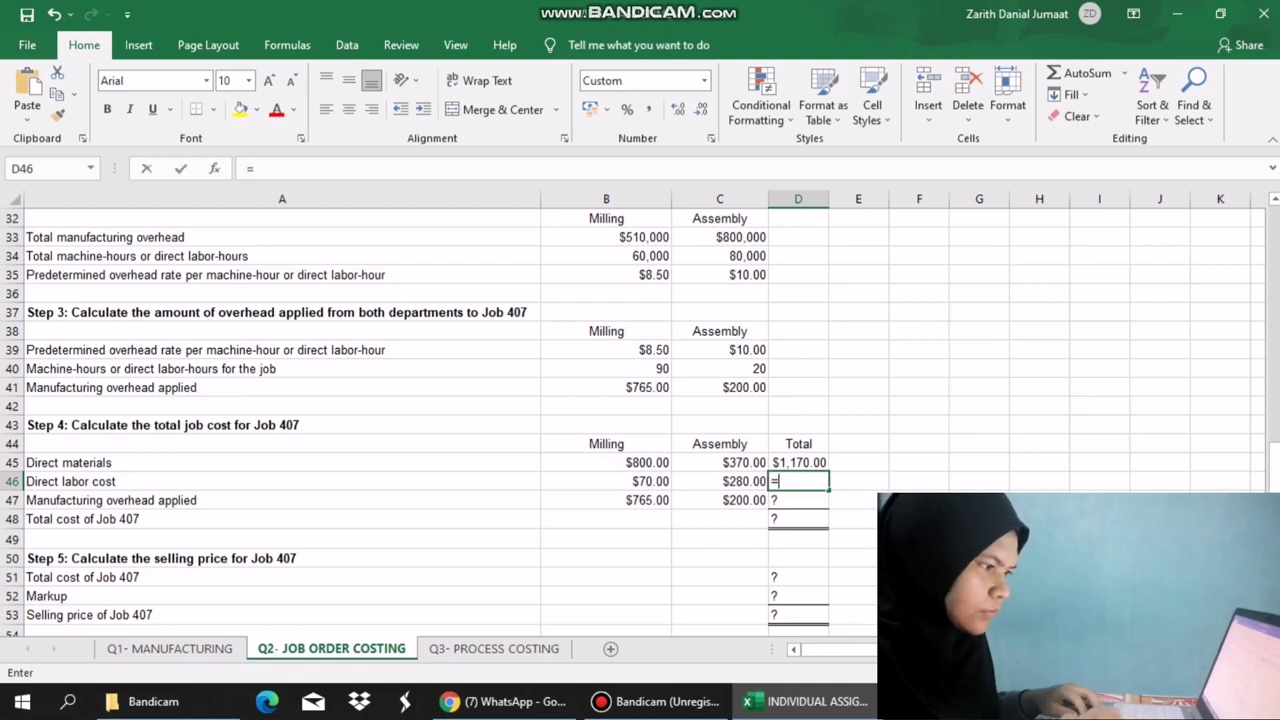
key("BackSpace")
key("Up")
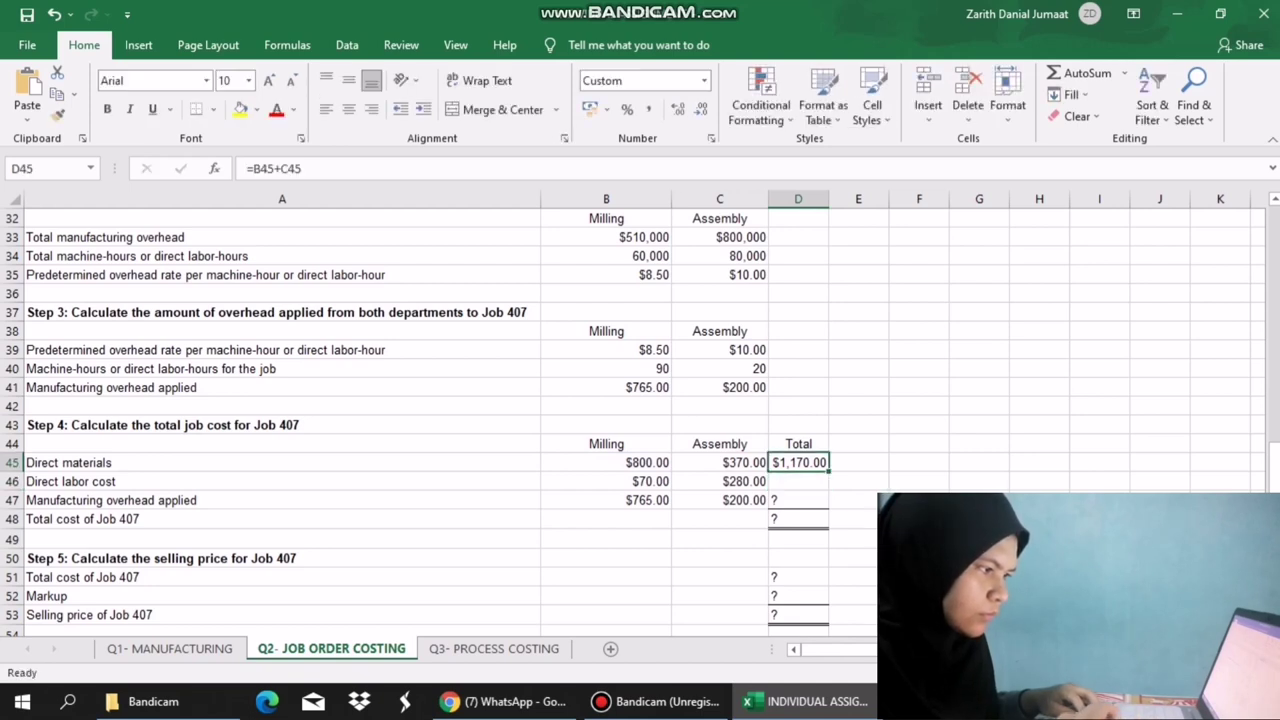
left_click_drag(828, 471, 828, 509)
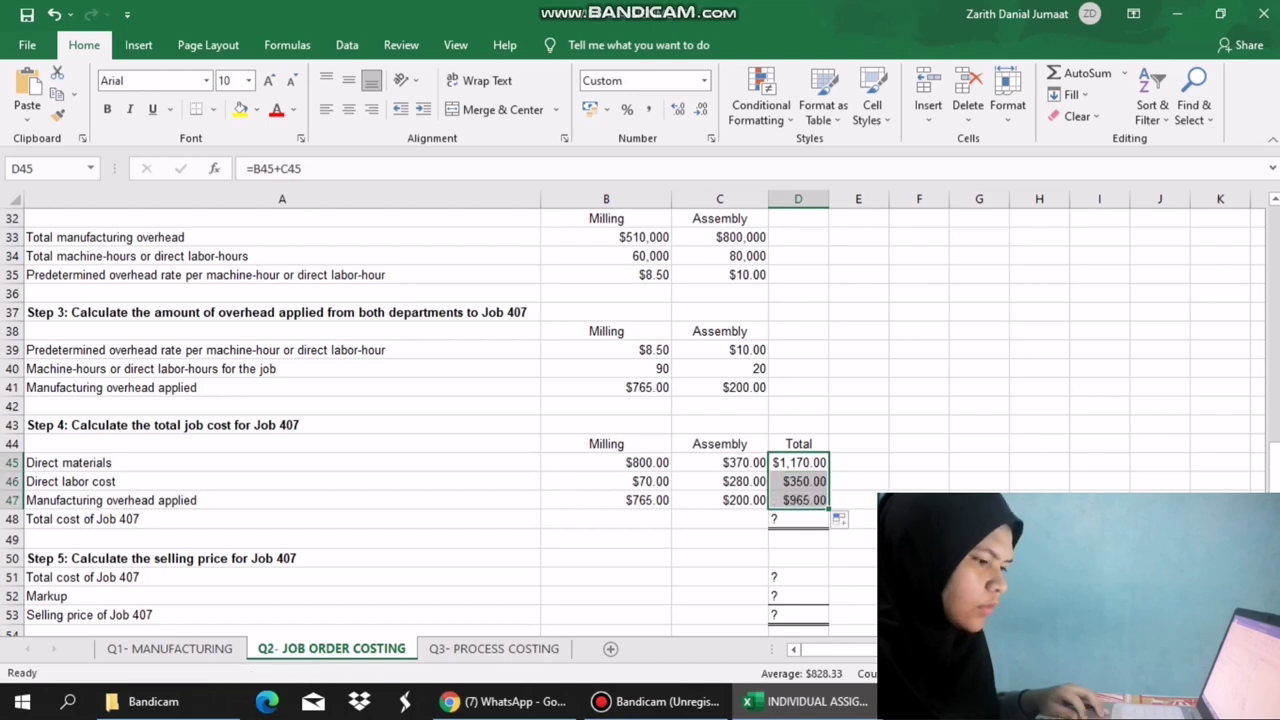
Calculate the total cost of Job 407 in D48 by summing D45 through D47 with AutoSum.
left_click(798, 519)
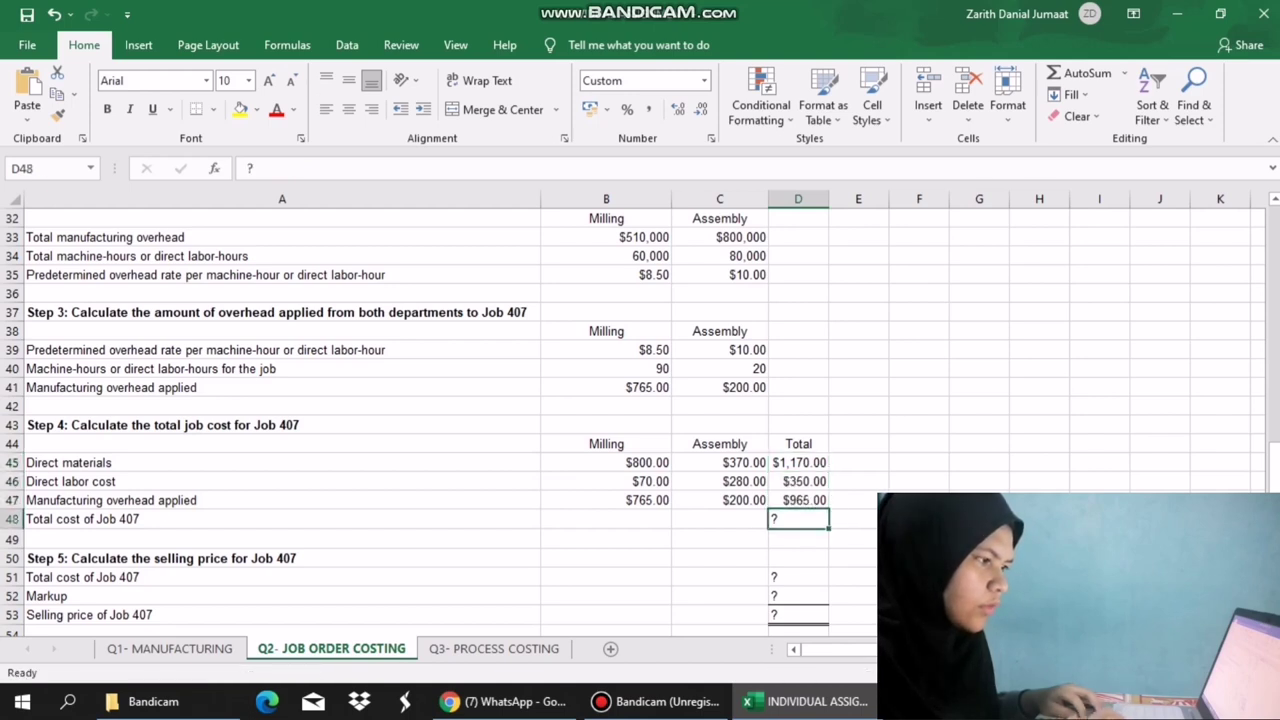
key("BackSpace")
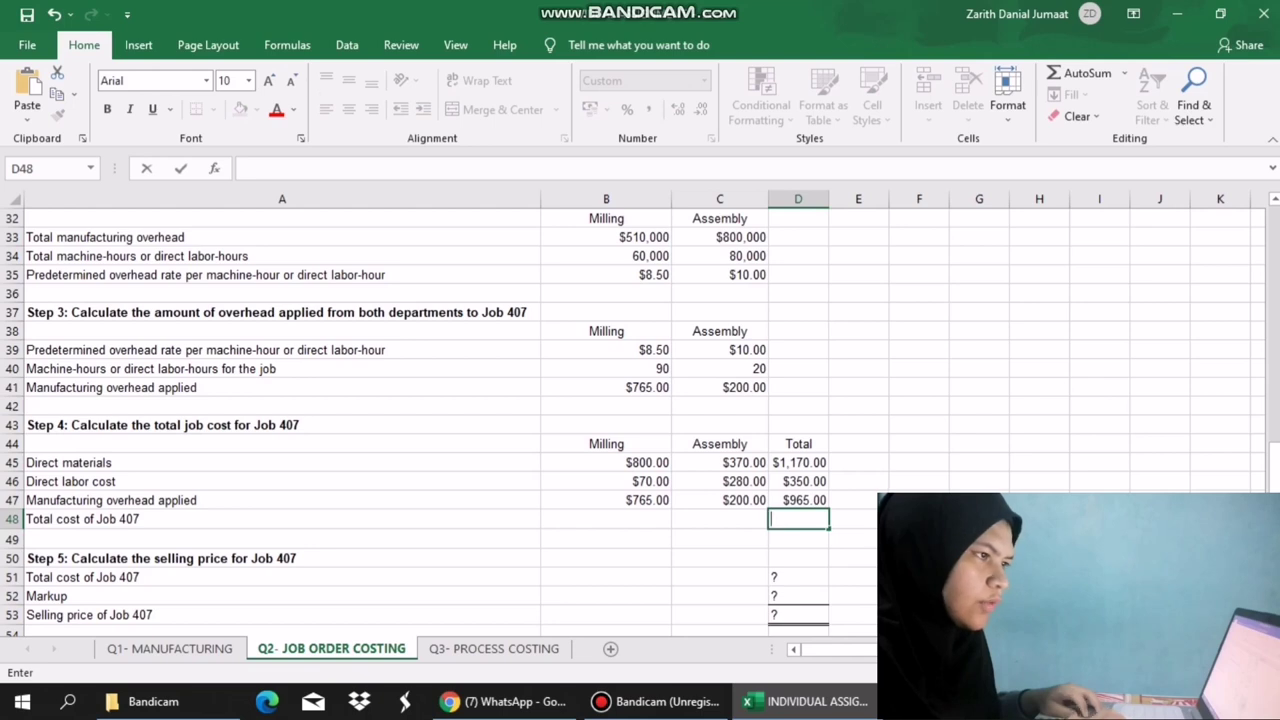
left_click_drag(798, 463, 798, 519)
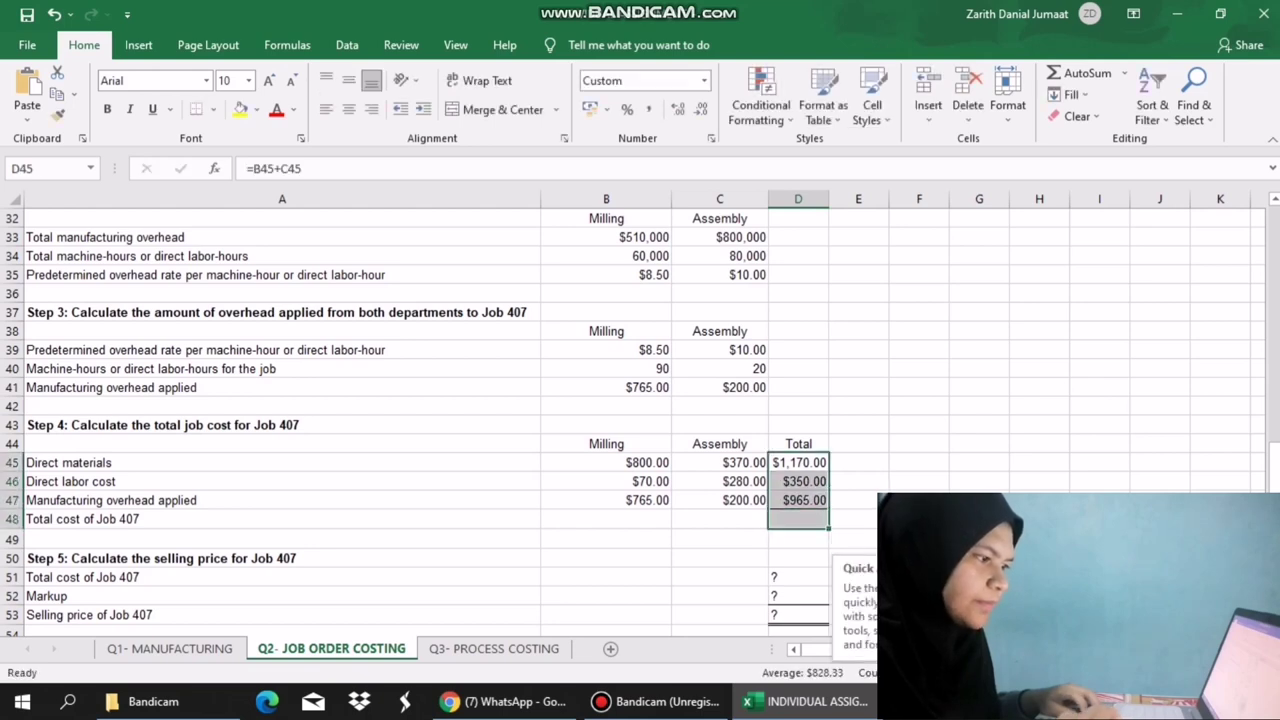
left_click(1080, 73)
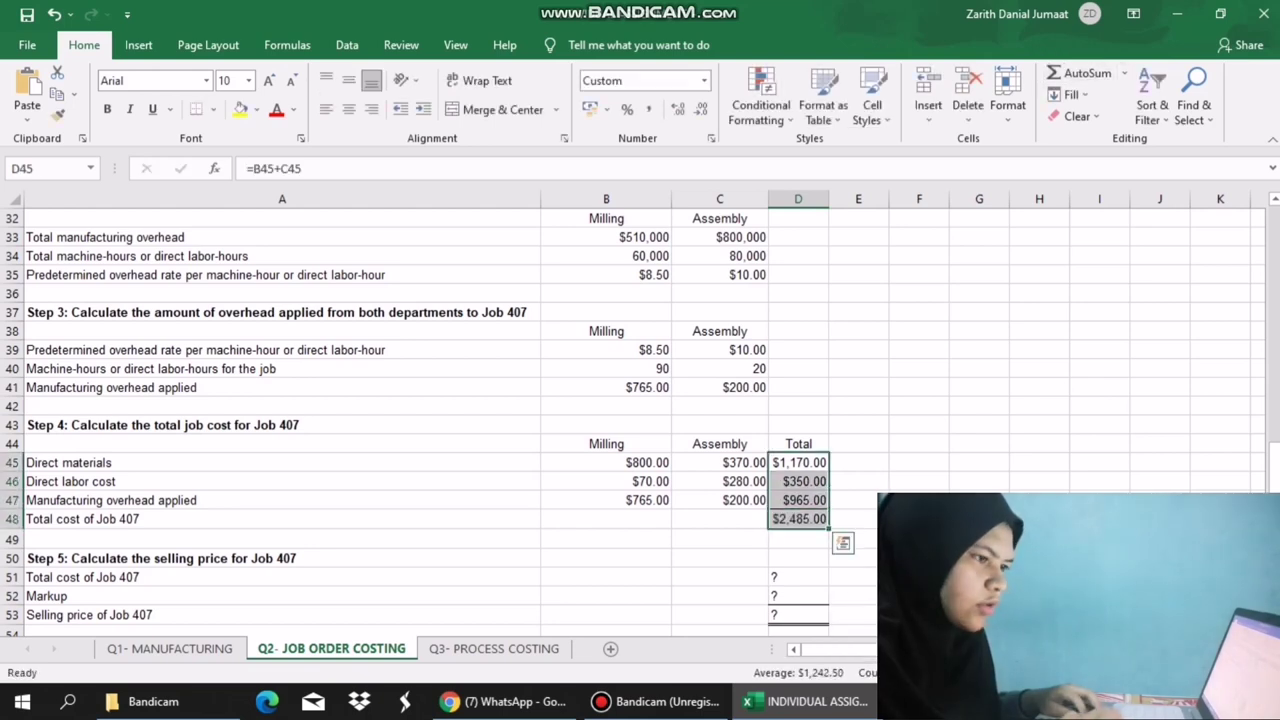
left_click(979, 519)
Link Step 5's total cost of Job 407 in D51 to the Step 4 total with =D48.
left_click_drag(1274, 468, 1274, 484)
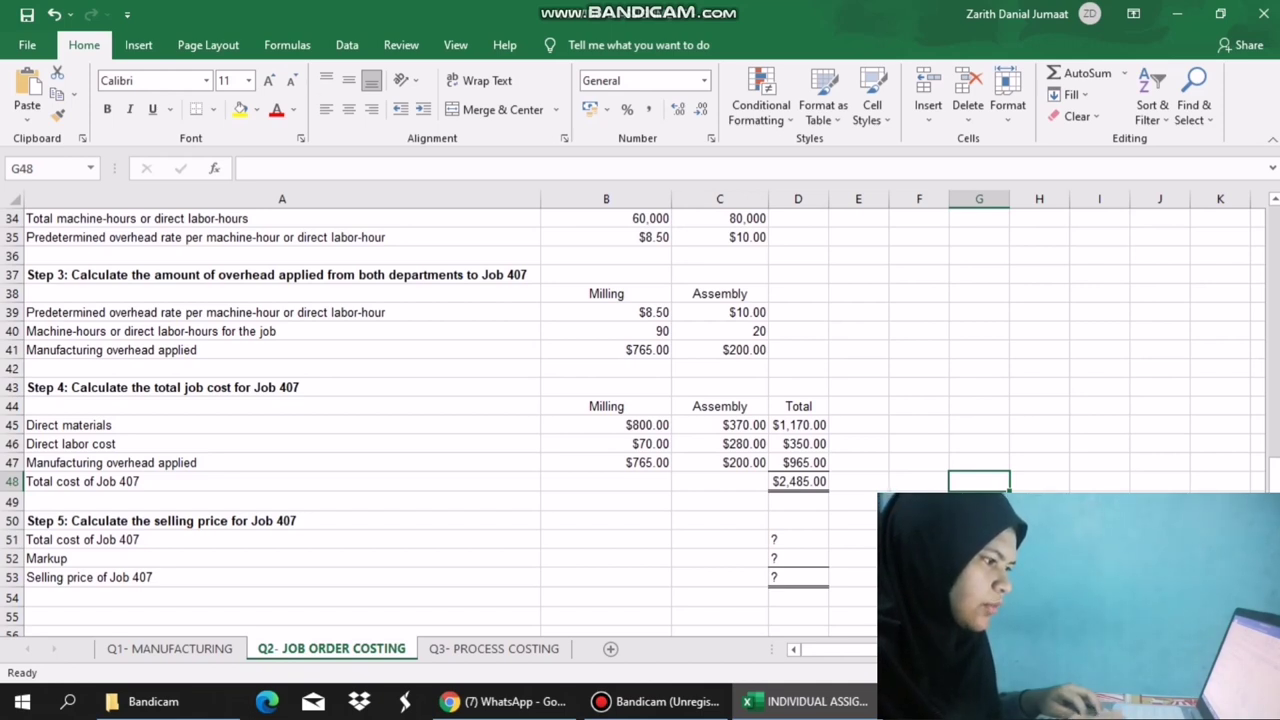
left_click(798, 540)
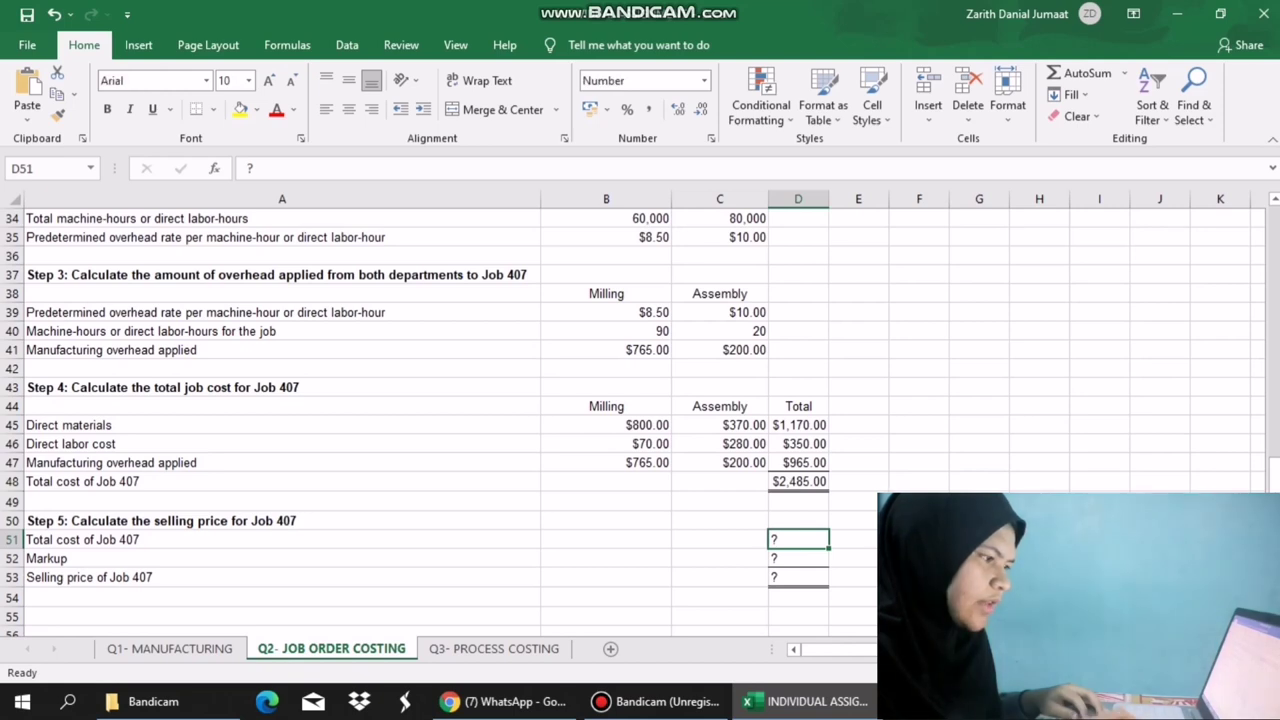
double_click(798, 540)
type("=")
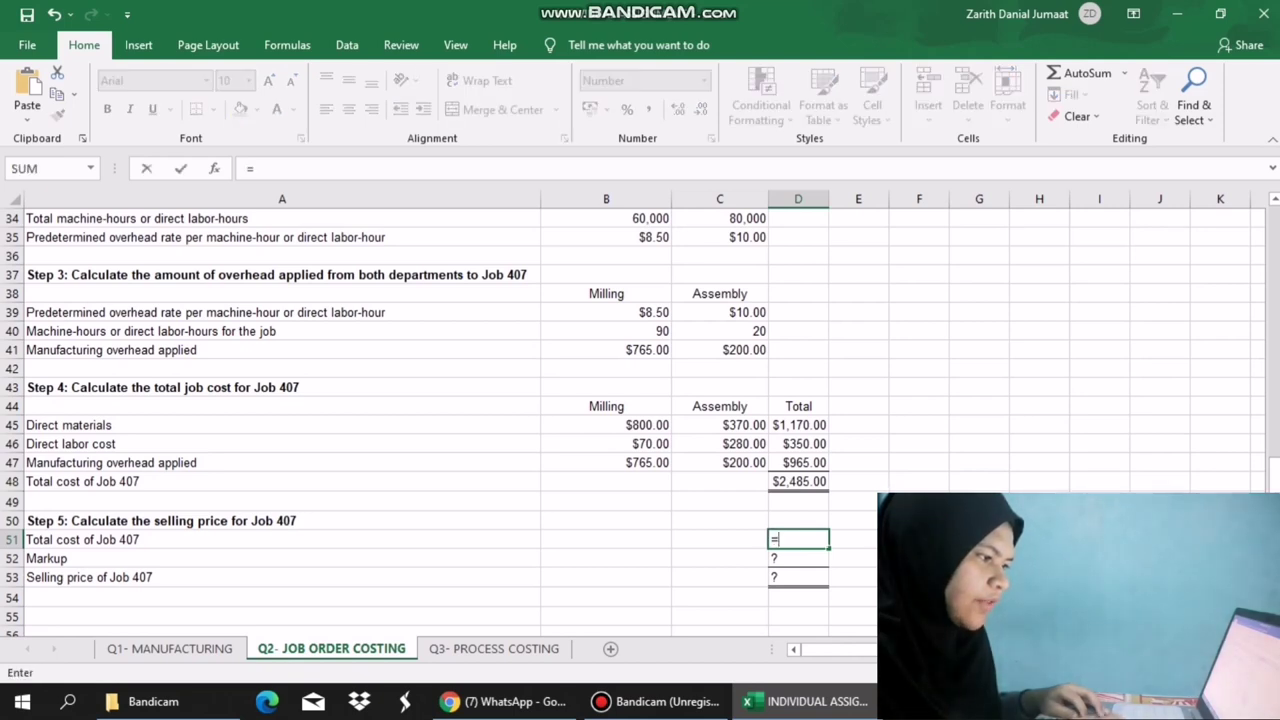
left_click(798, 482)
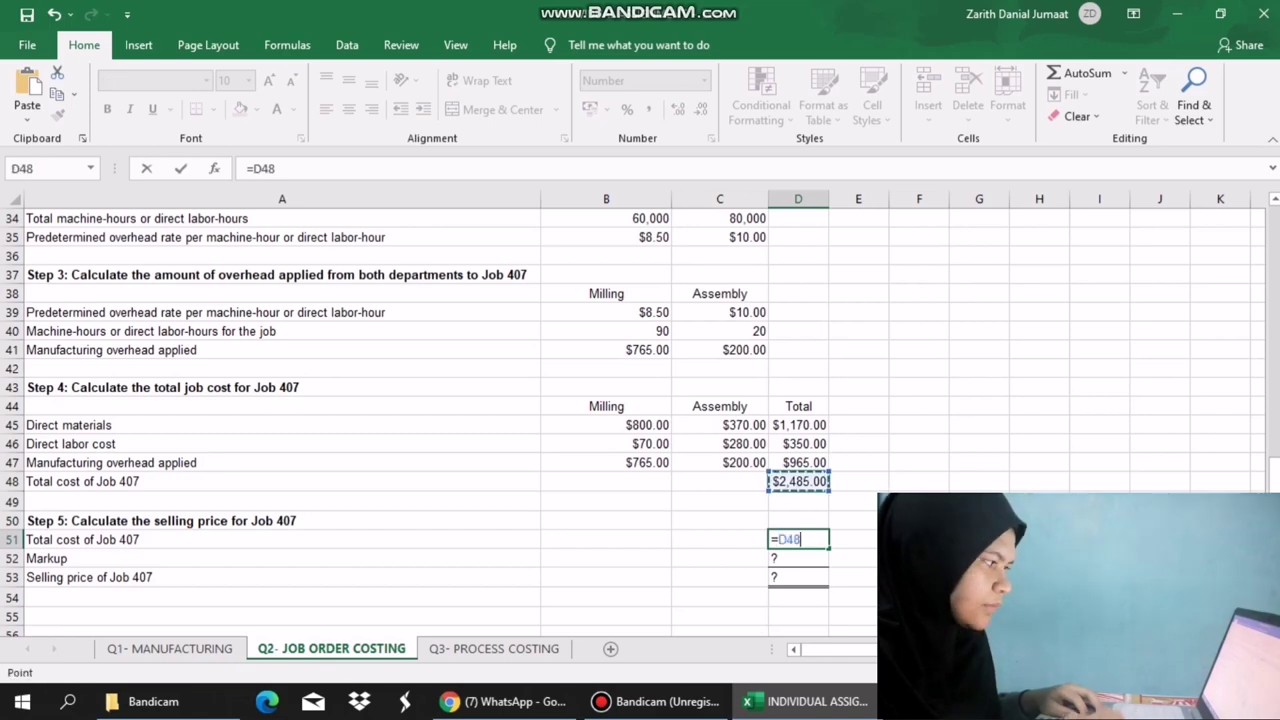
key("Return")
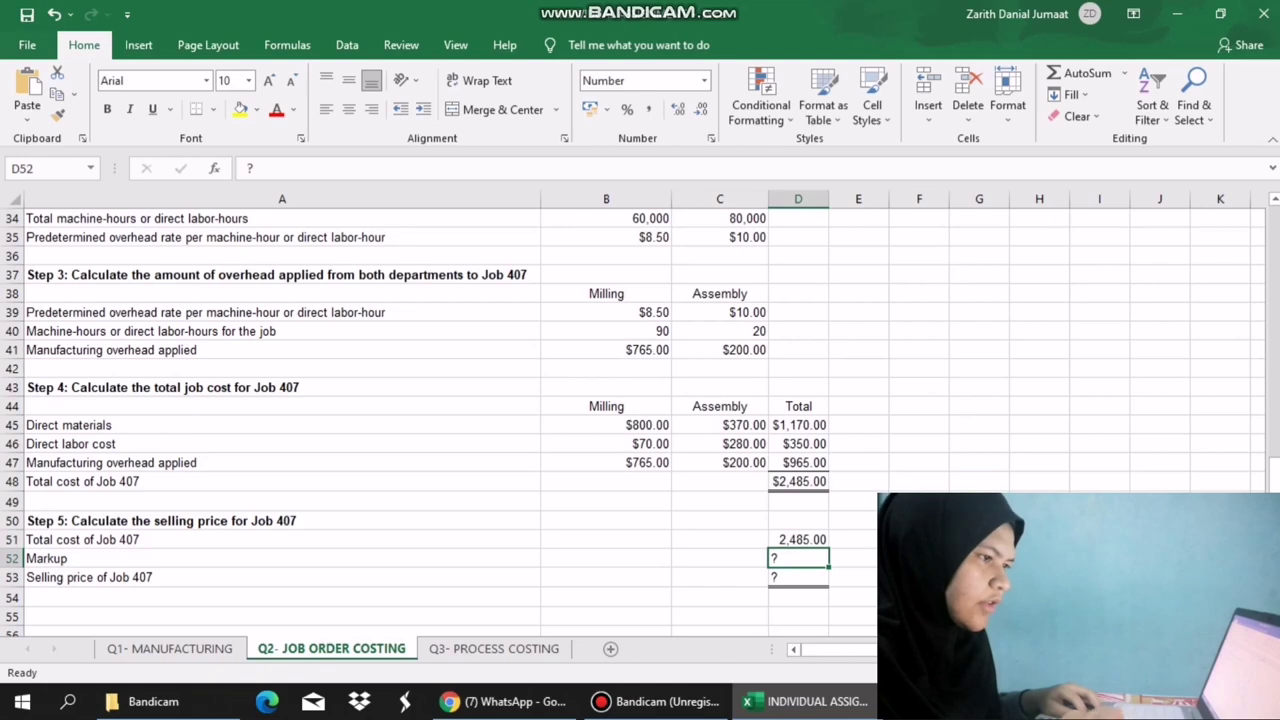
Calculate the markup for Job 407 in D52 with =D51*75%.
mouse_move(1274, 475)
left_mouse_down()
mouse_move(1274, 342)
mouse_move(1274, 459)
left_mouse_up()
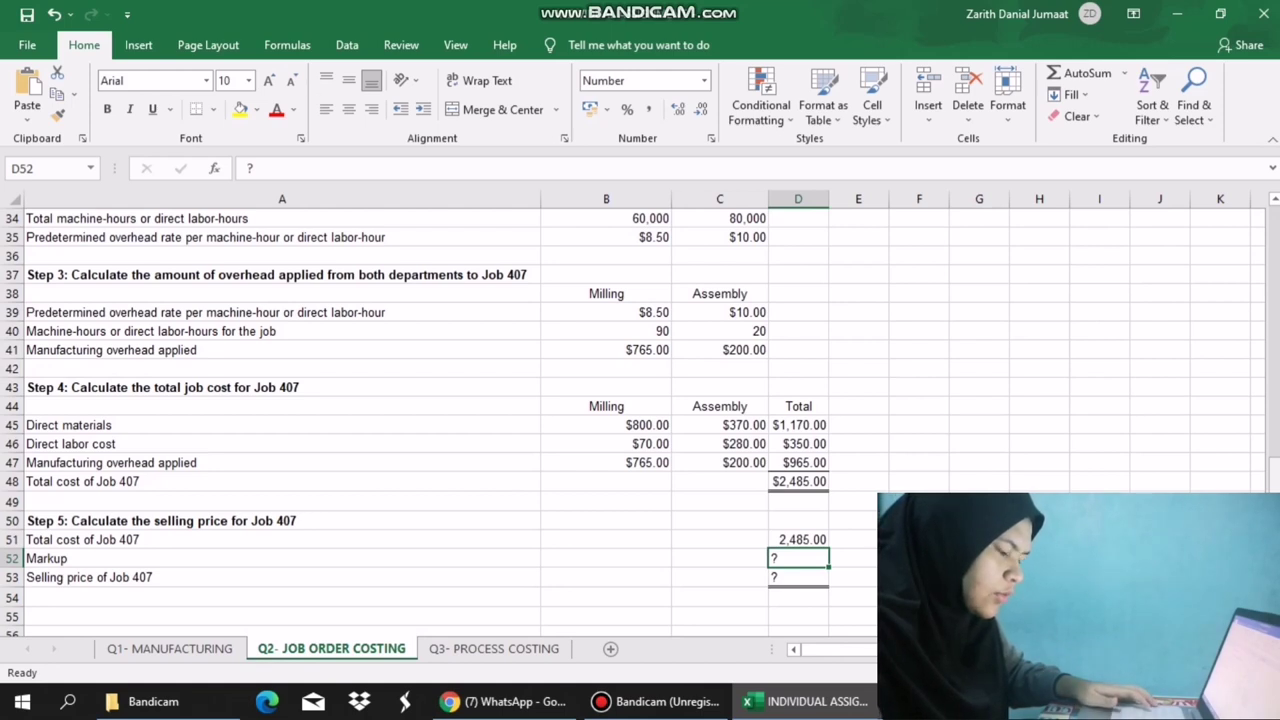
type("=")
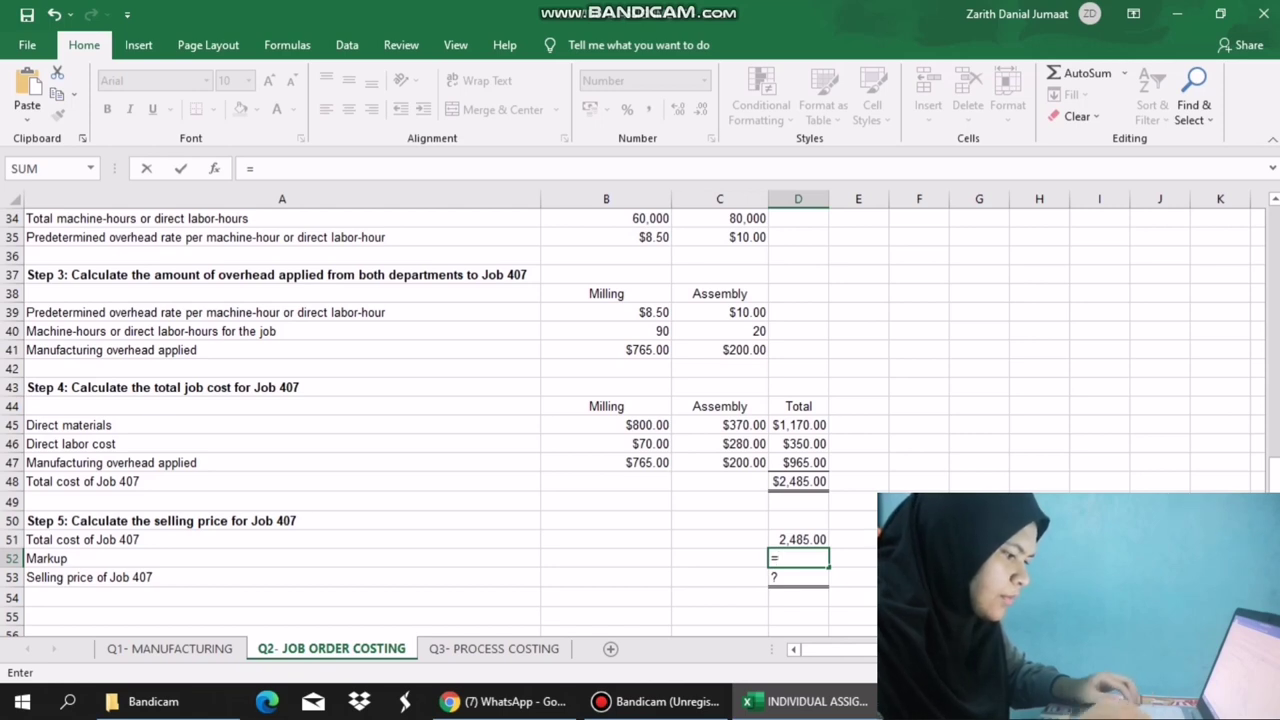
key("Up")
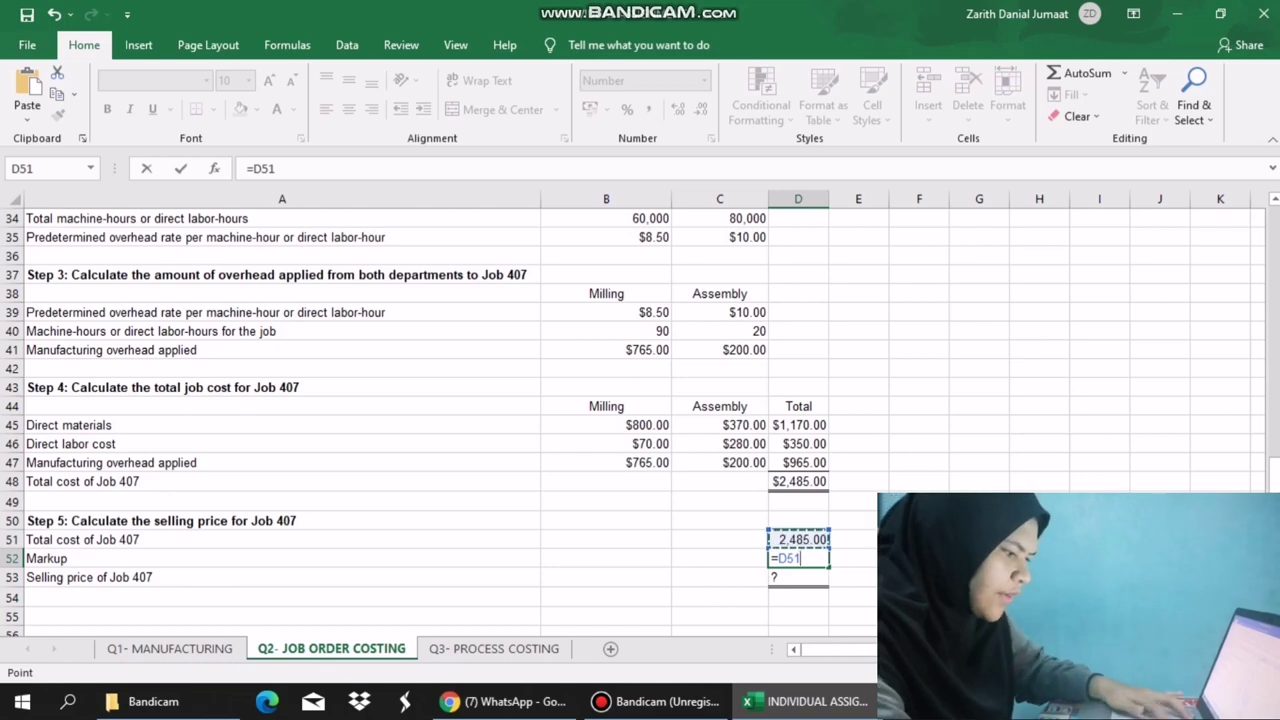
type("*75%")
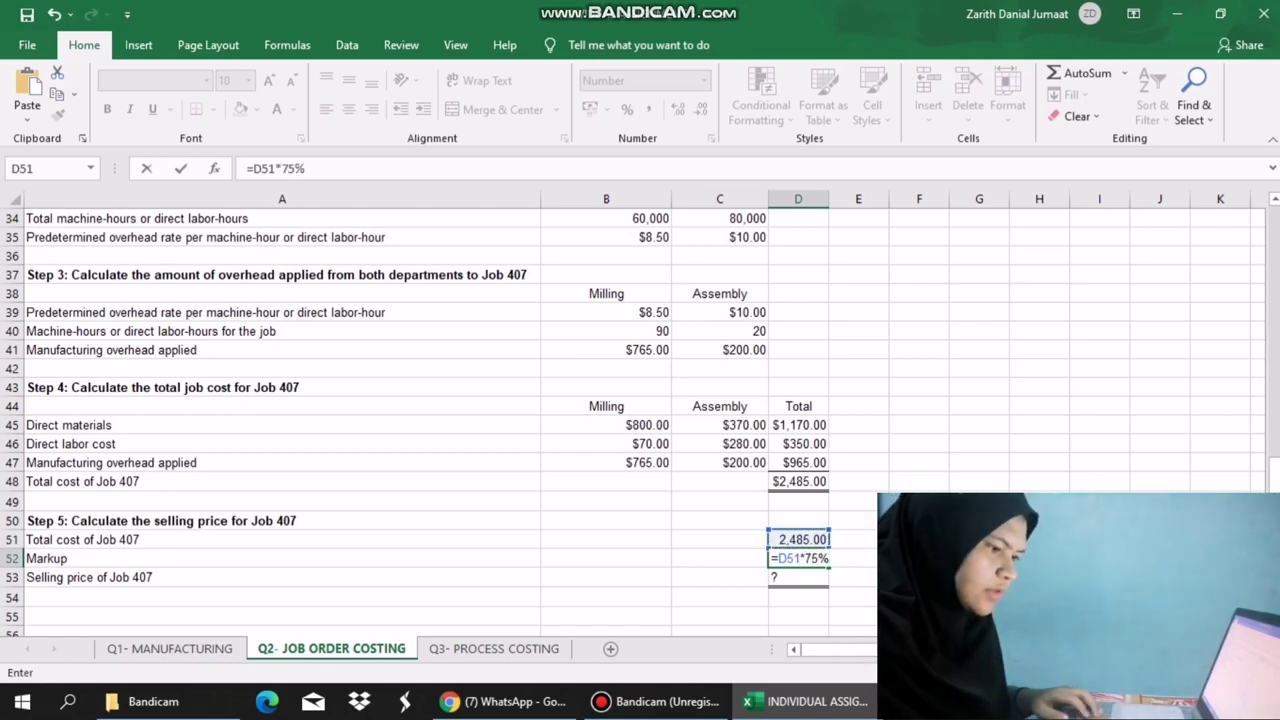
key("Return")
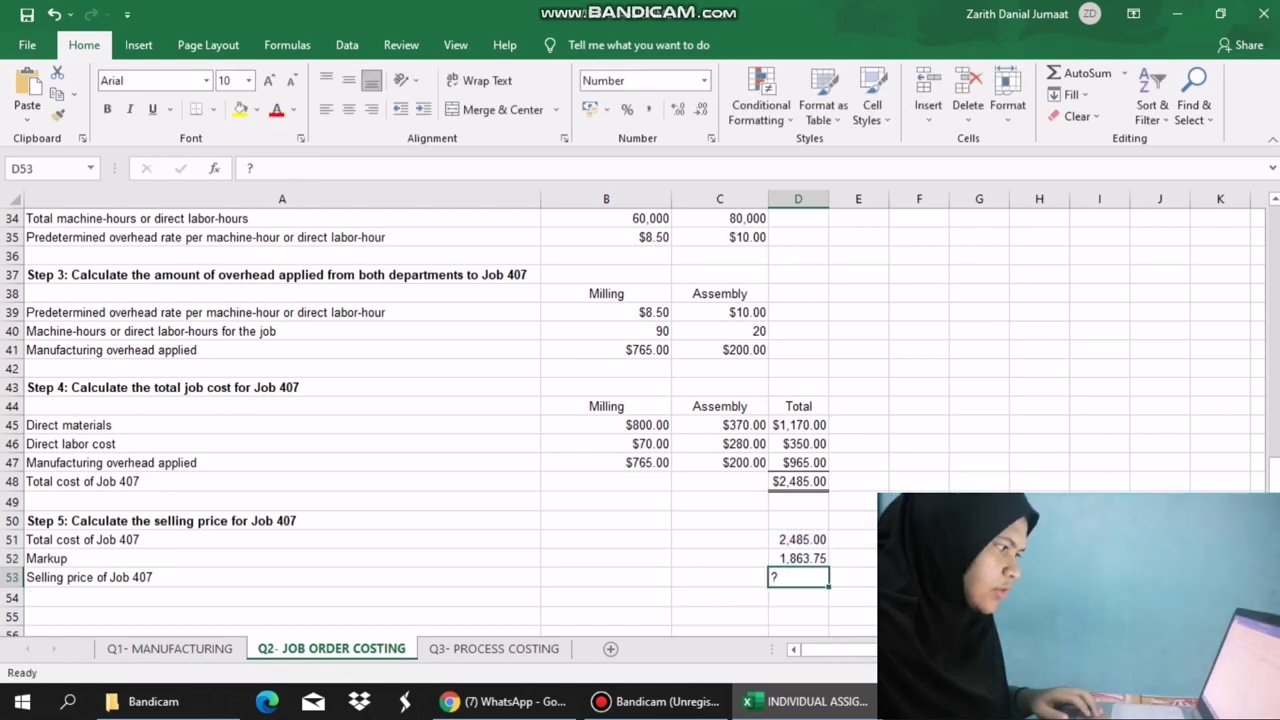
Calculate the selling price of Job 407 in D53 by adding cost and markup with =D51+D52.
type("=")
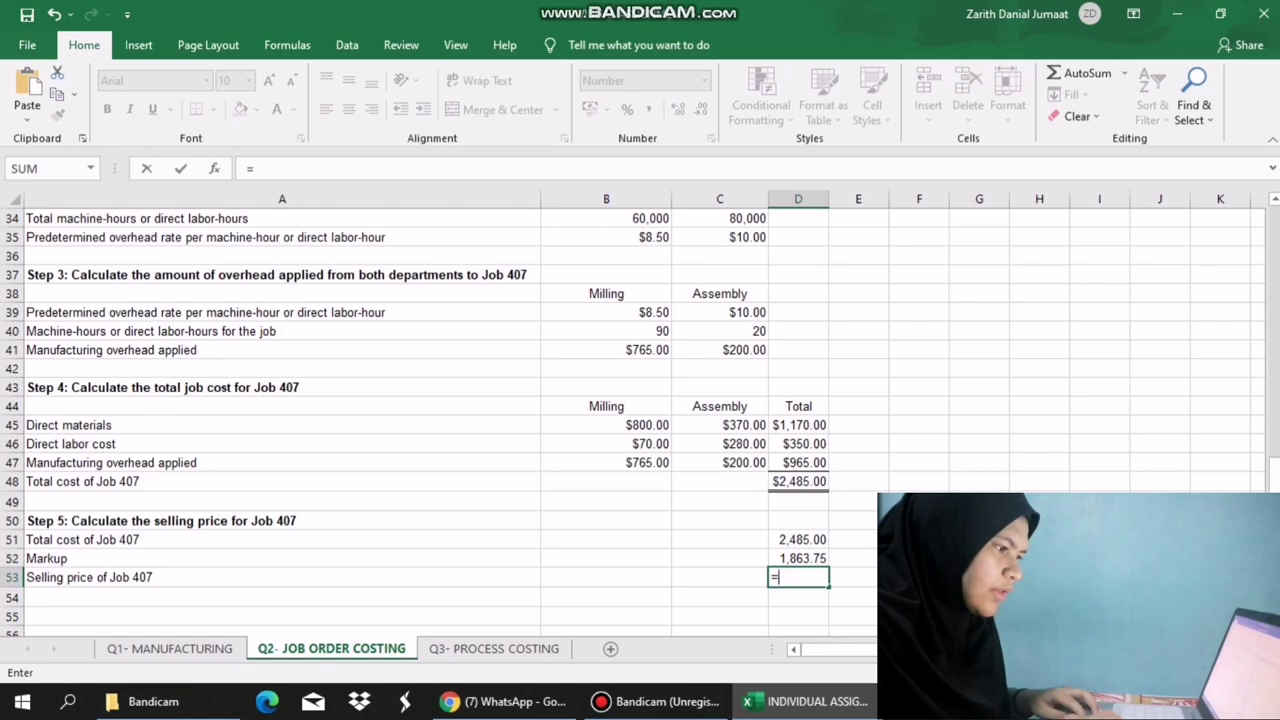
left_click(798, 540)
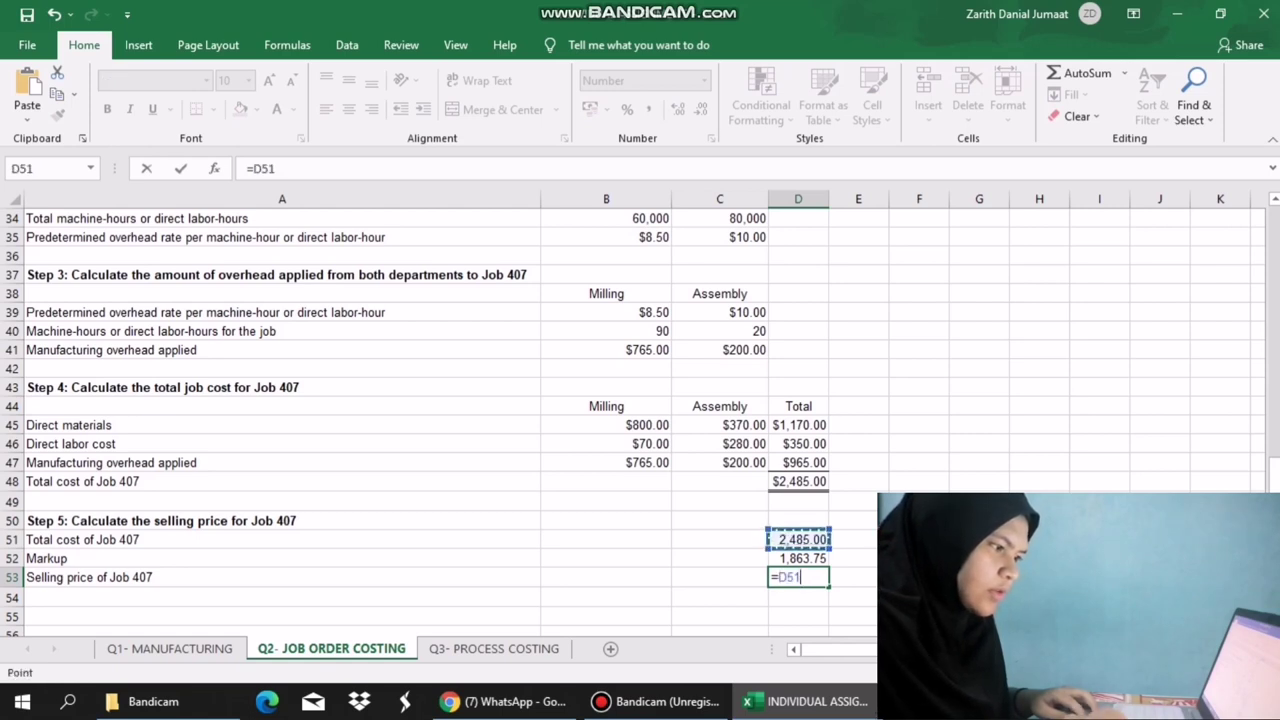
type("+")
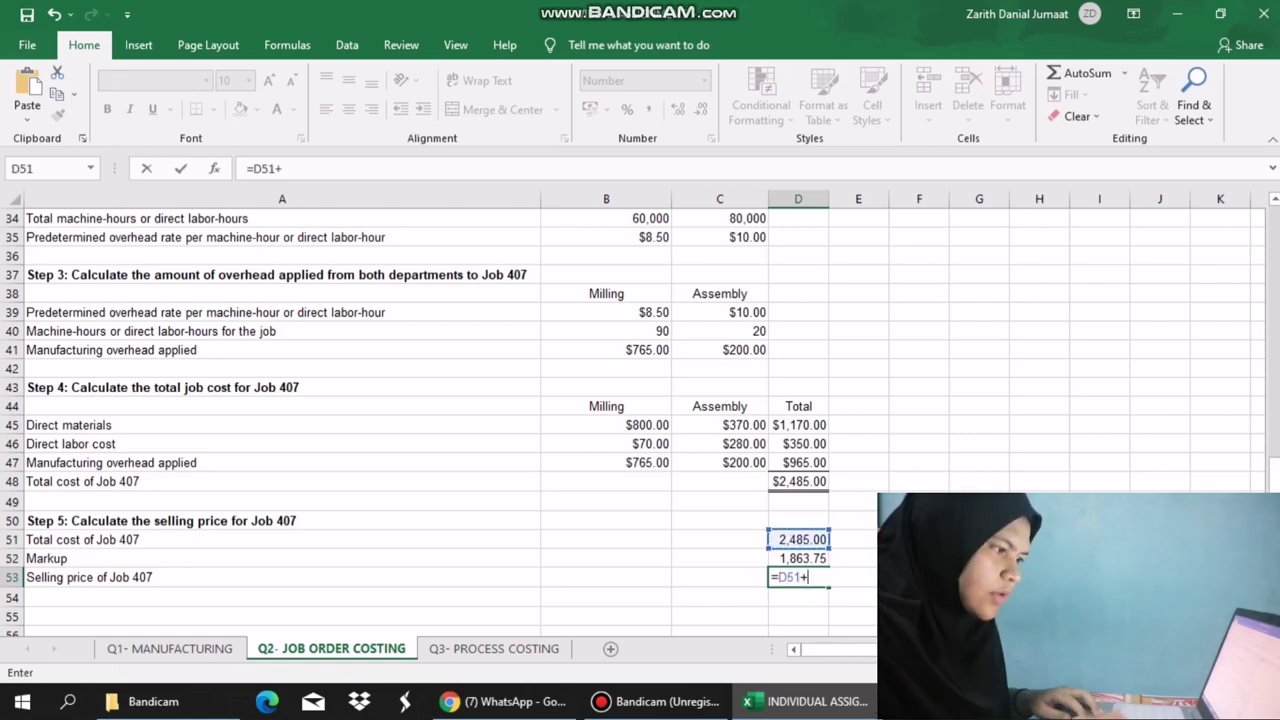
left_click(798, 559)
key("Return")
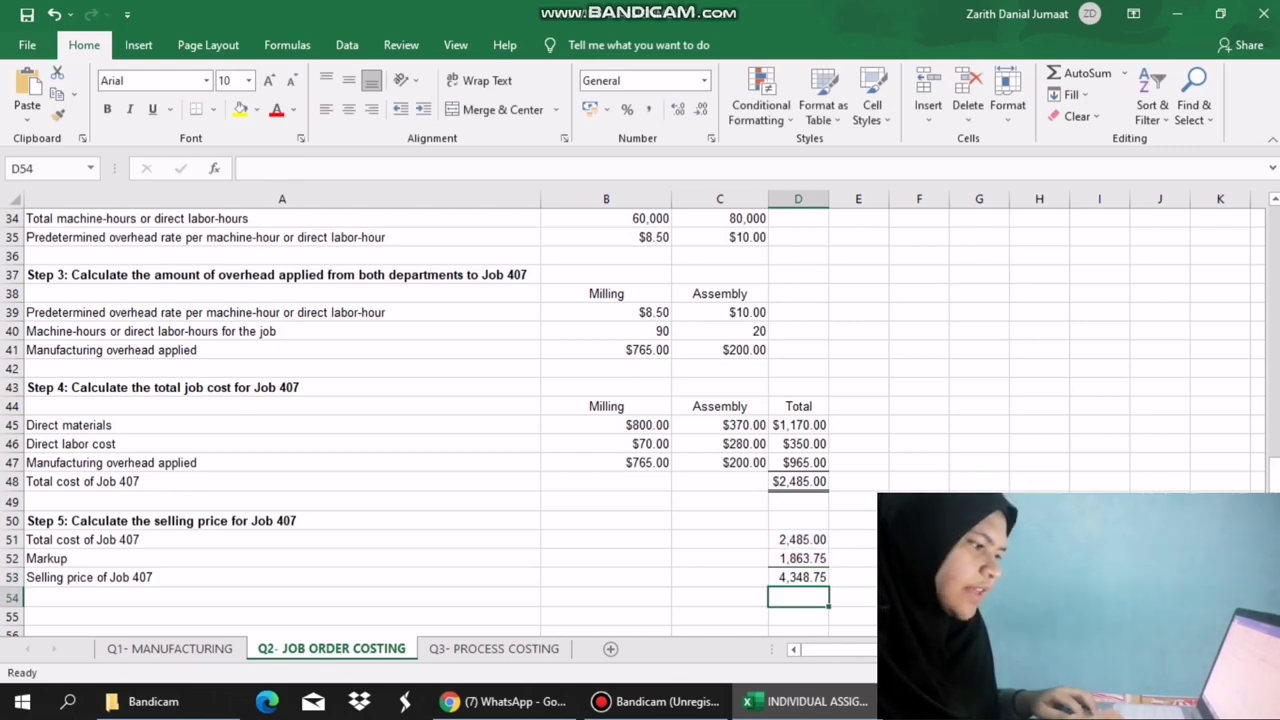
left_click(660, 701)
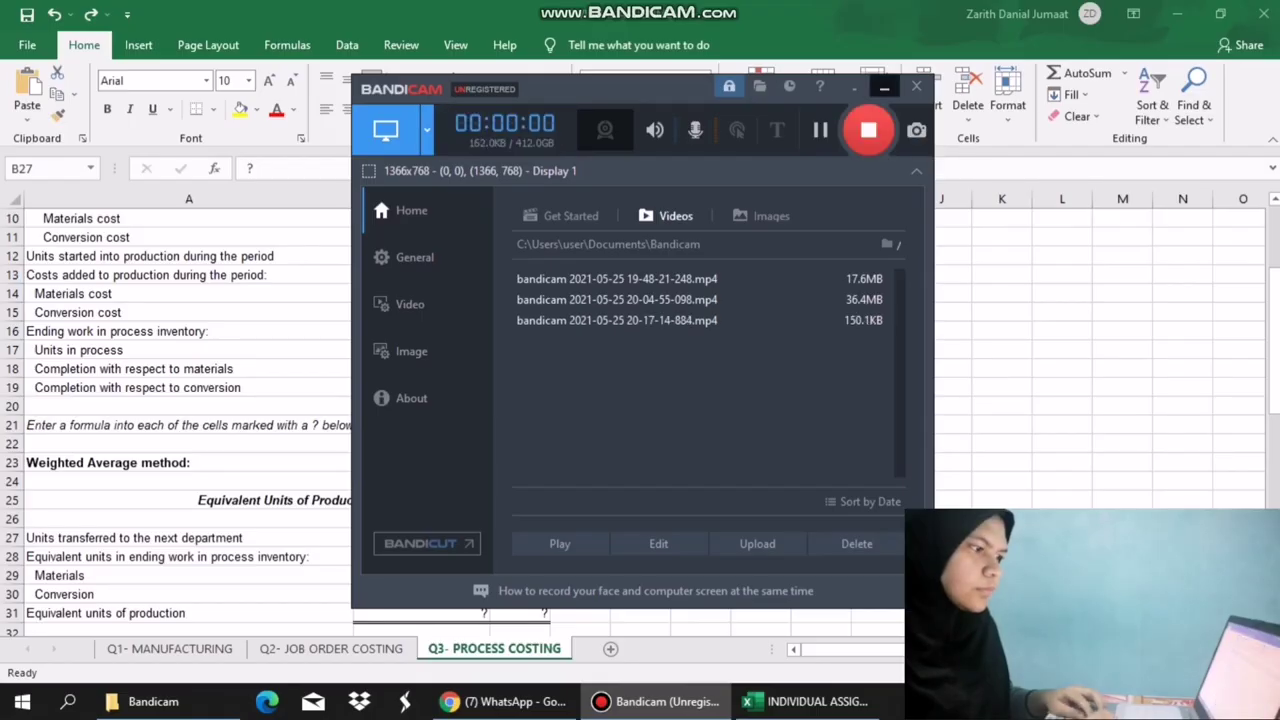
left_click(885, 86)
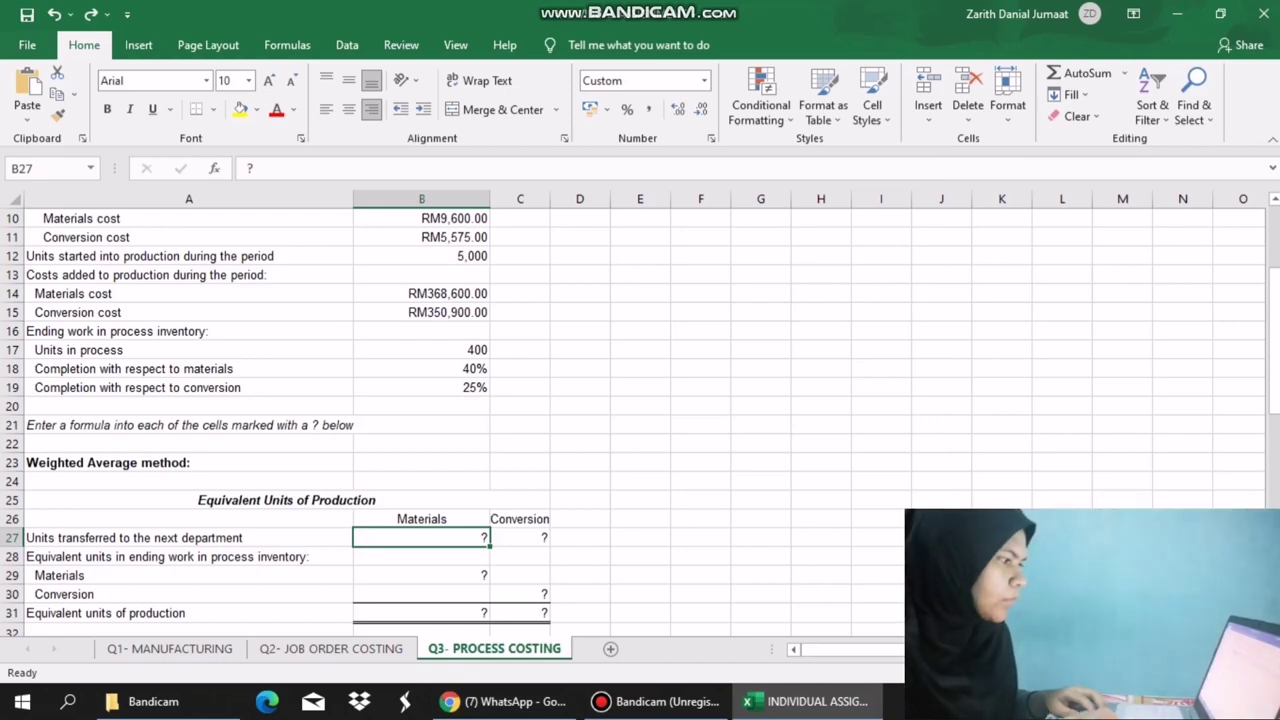
On the Q3- PROCESS COSTING sheet, calculate the materials units transferred to the next department in B27 with =B12-B6.
left_click_drag(1274, 341, 1274, 388)
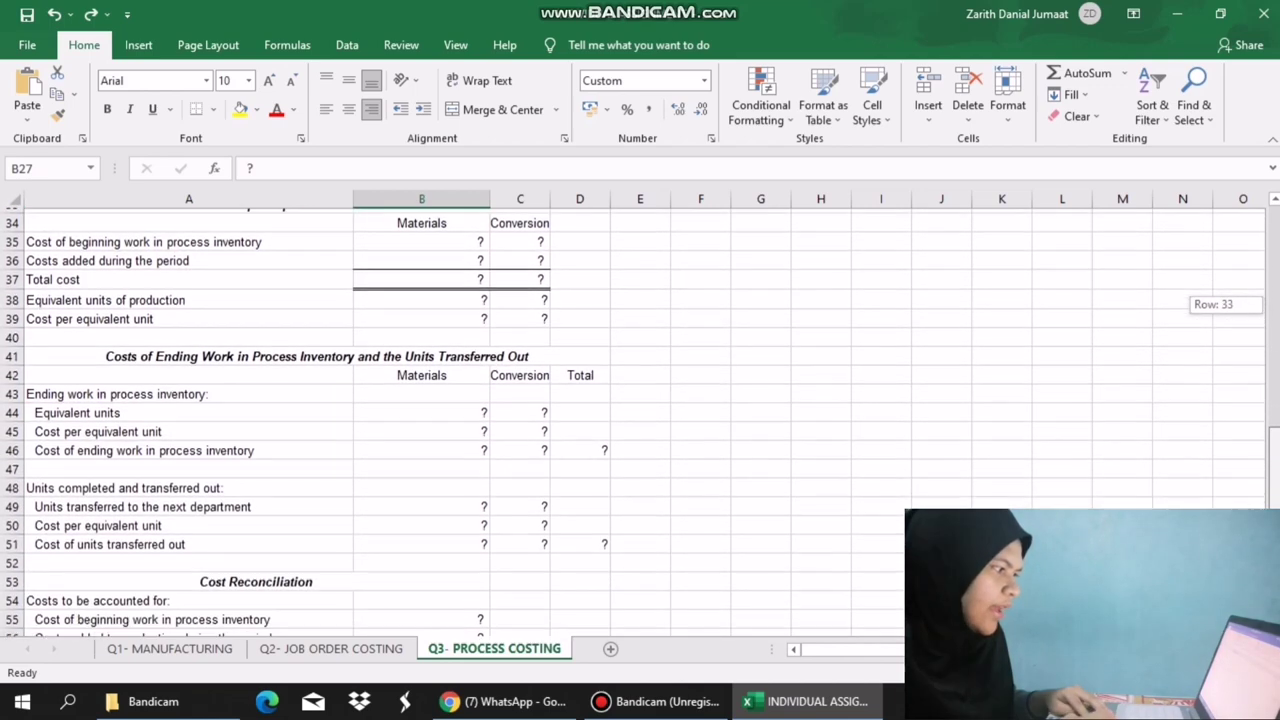
mouse_move(1274, 530)
left_mouse_down()
mouse_move(1274, 570)
mouse_move(1274, 530)
left_mouse_up()
left_click_drag(1273, 304, 1273, 301)
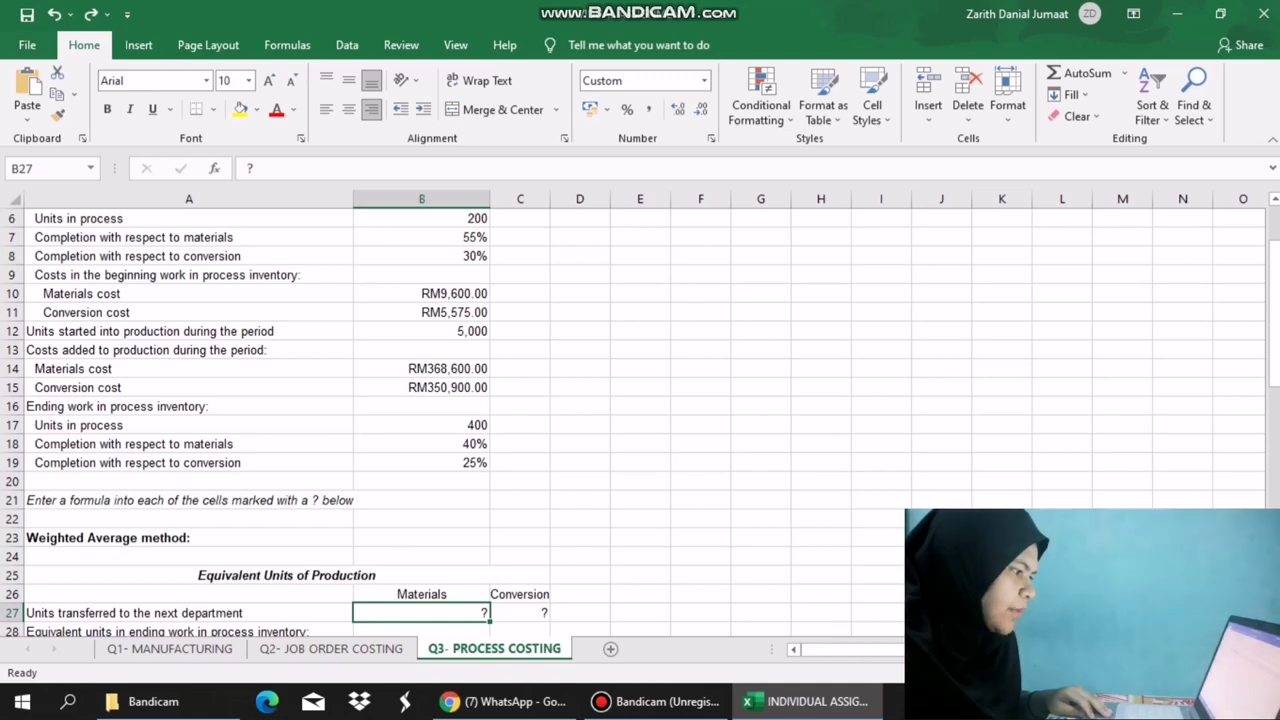
key("BackSpace")
type("=")
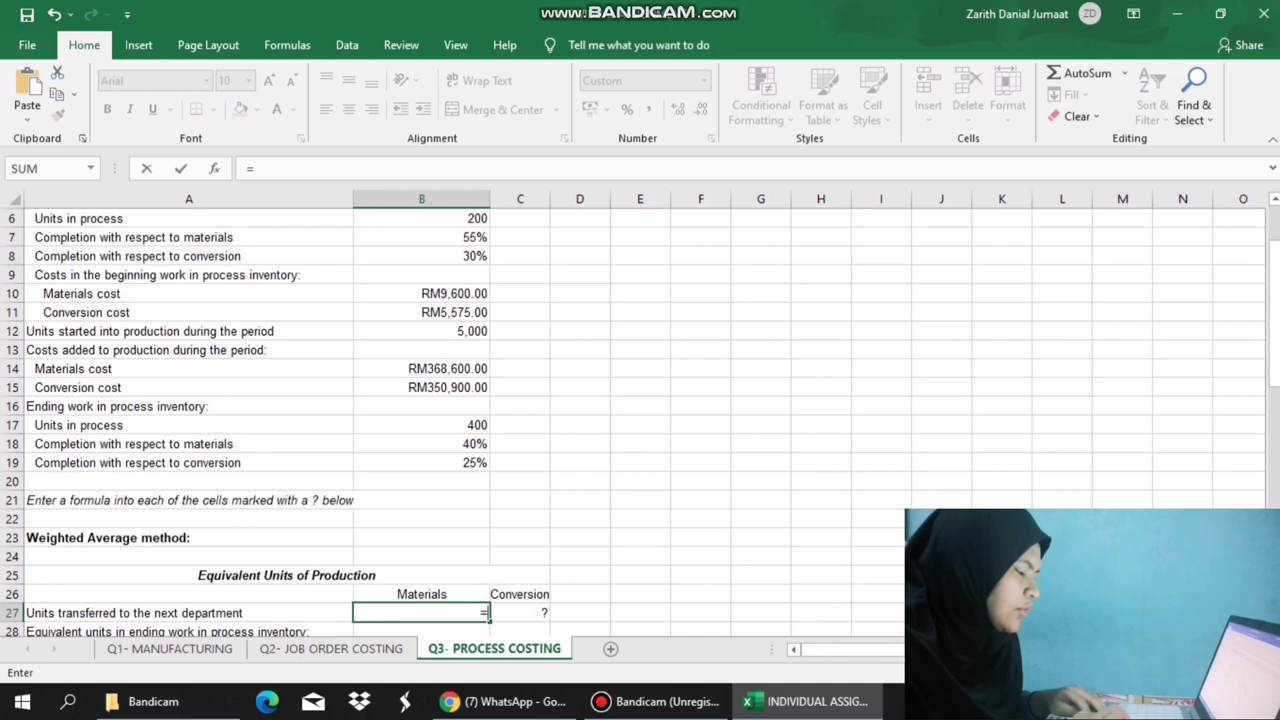
left_click(421, 331)
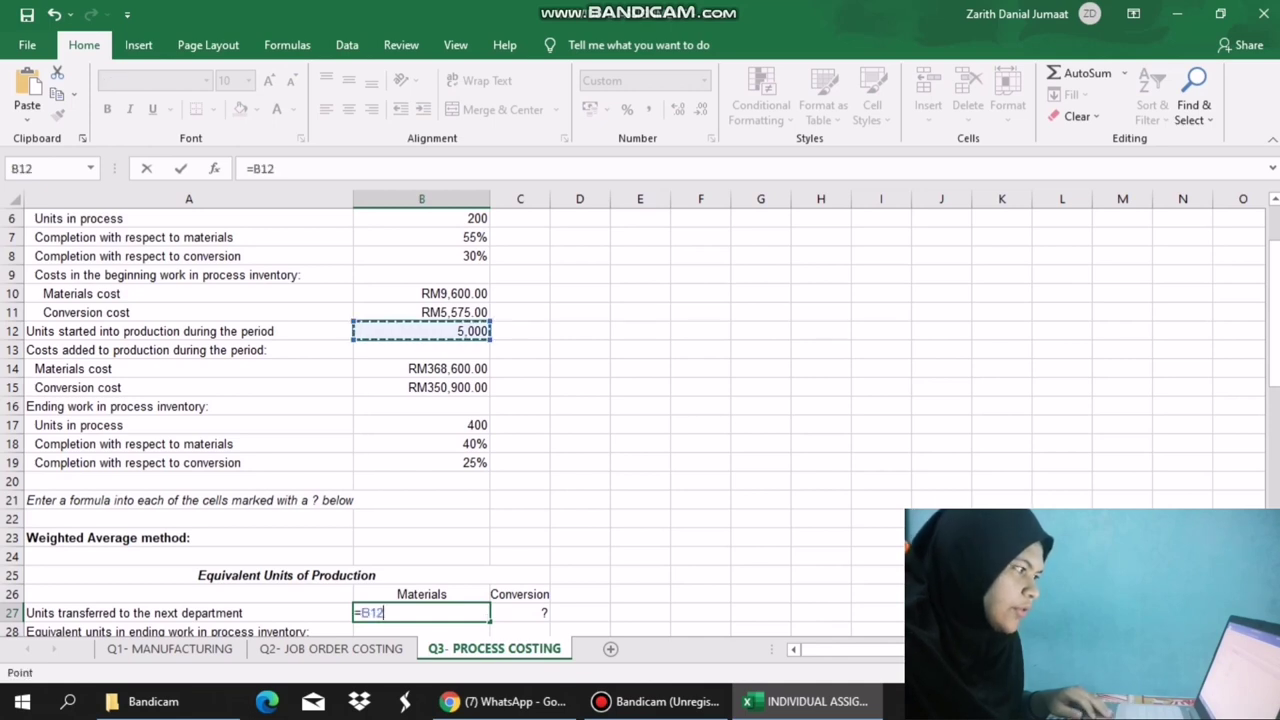
type("-")
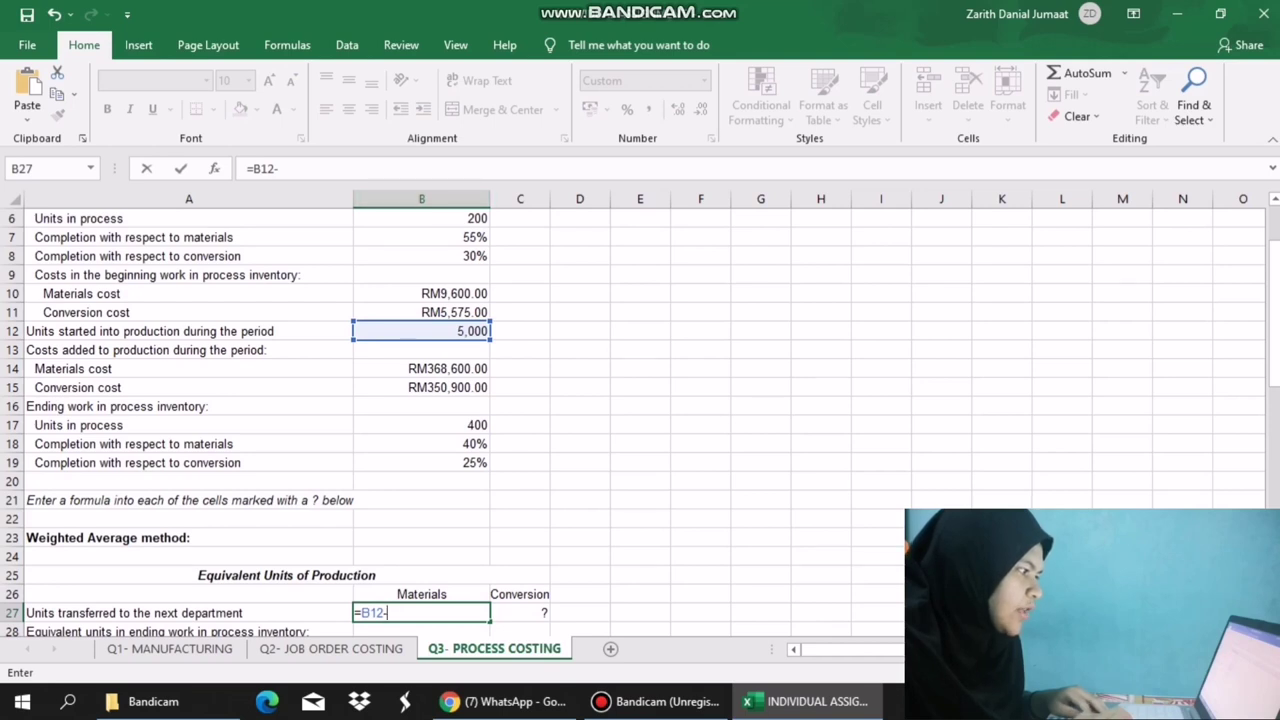
left_click(421, 218)
key("Return")
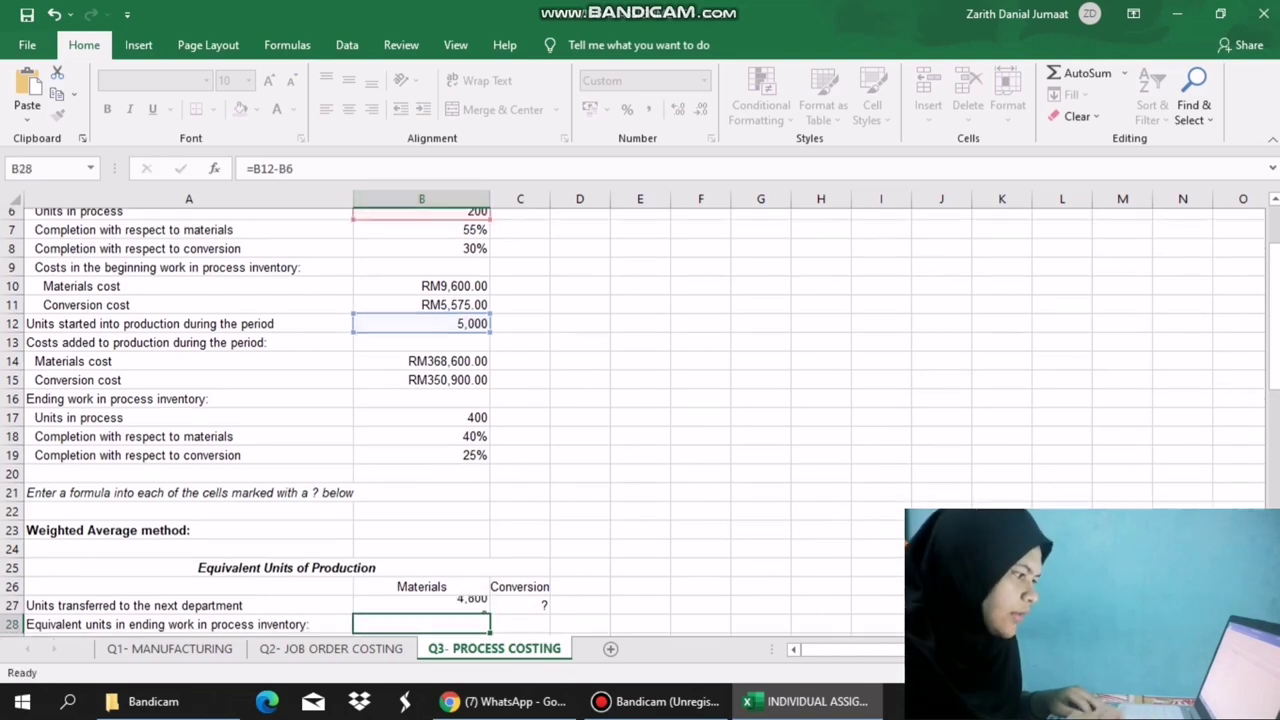
Calculate the conversion units transferred to the next department in C27 with =B12-B6.
left_click(520, 594)
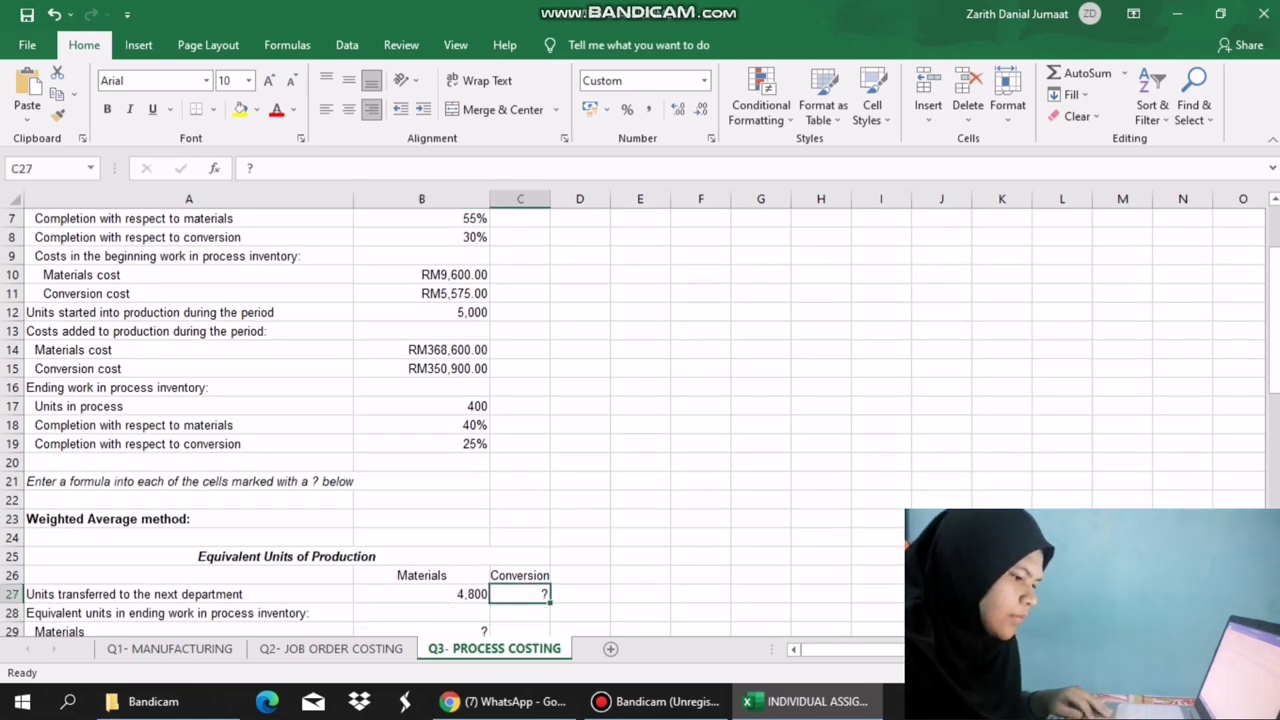
type("=")
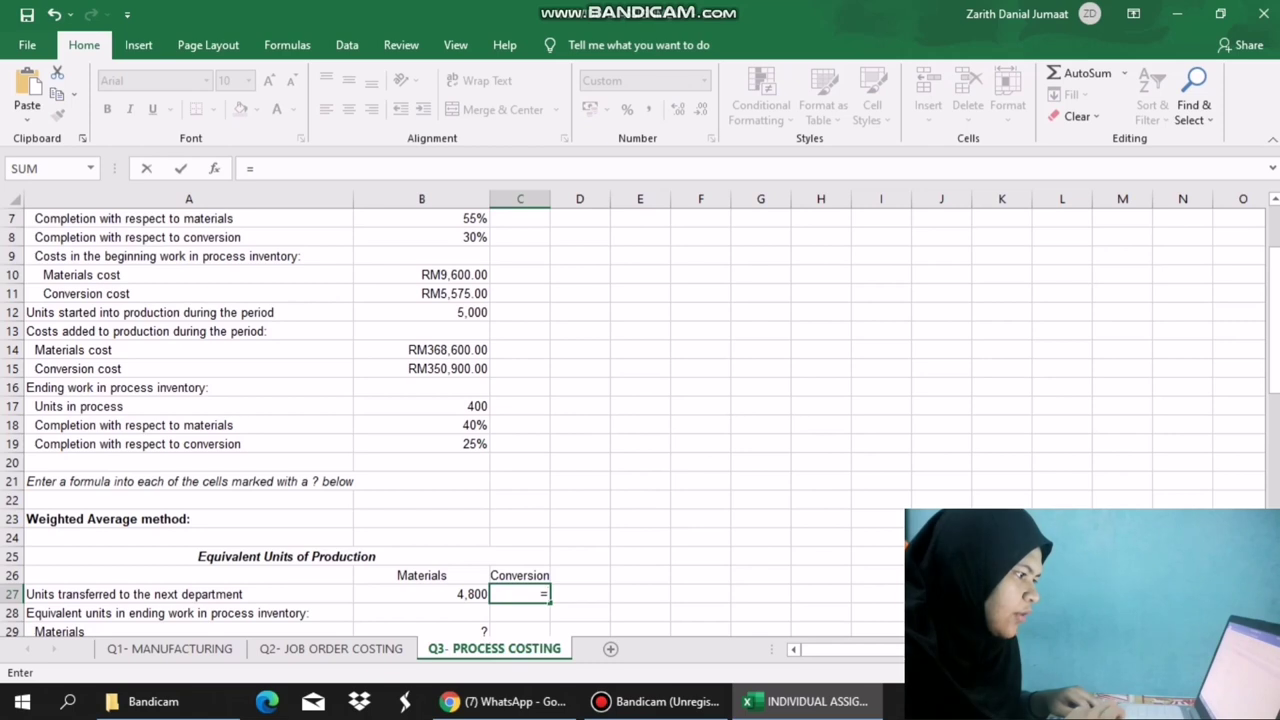
left_click(421, 312)
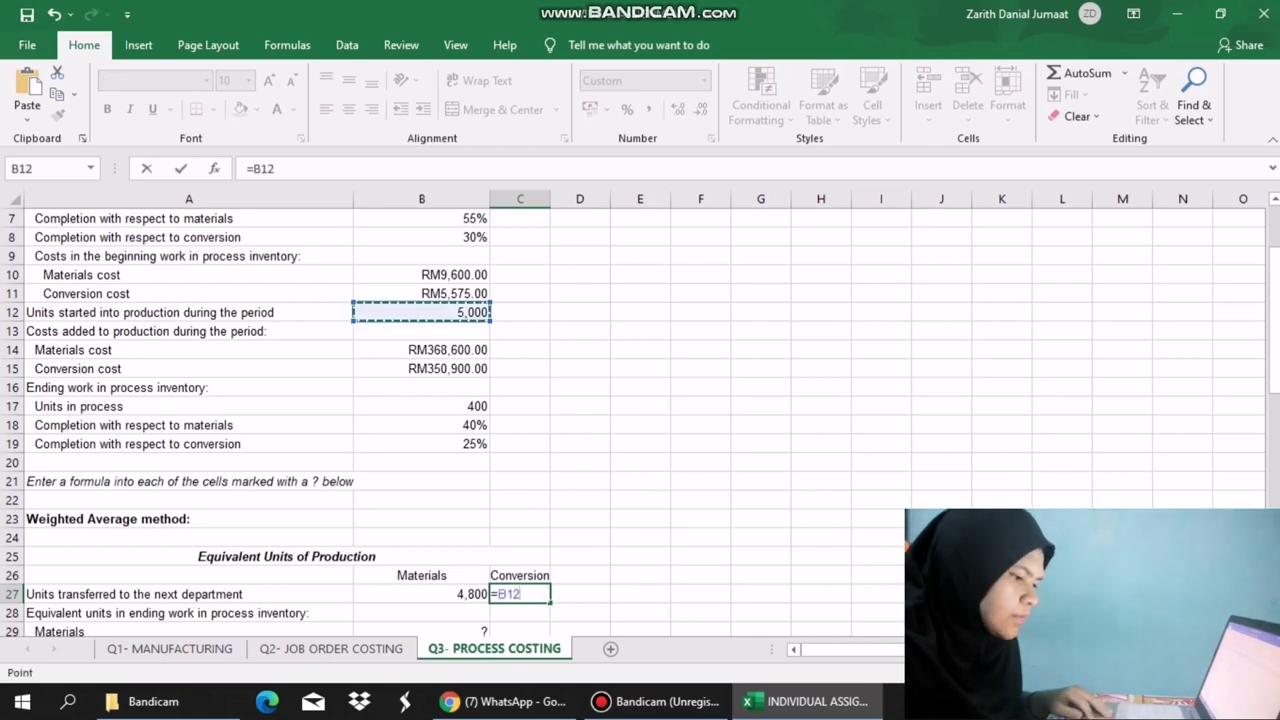
type("-")
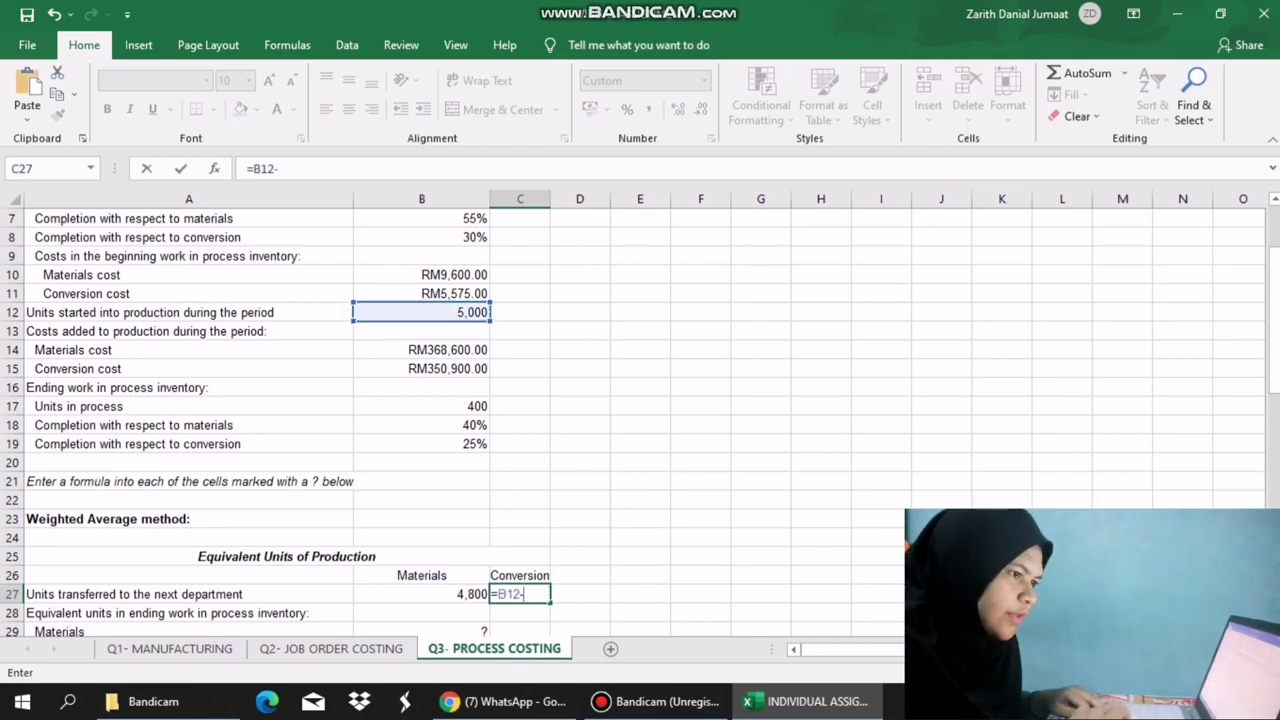
scroll(640, 420, "up", 2)
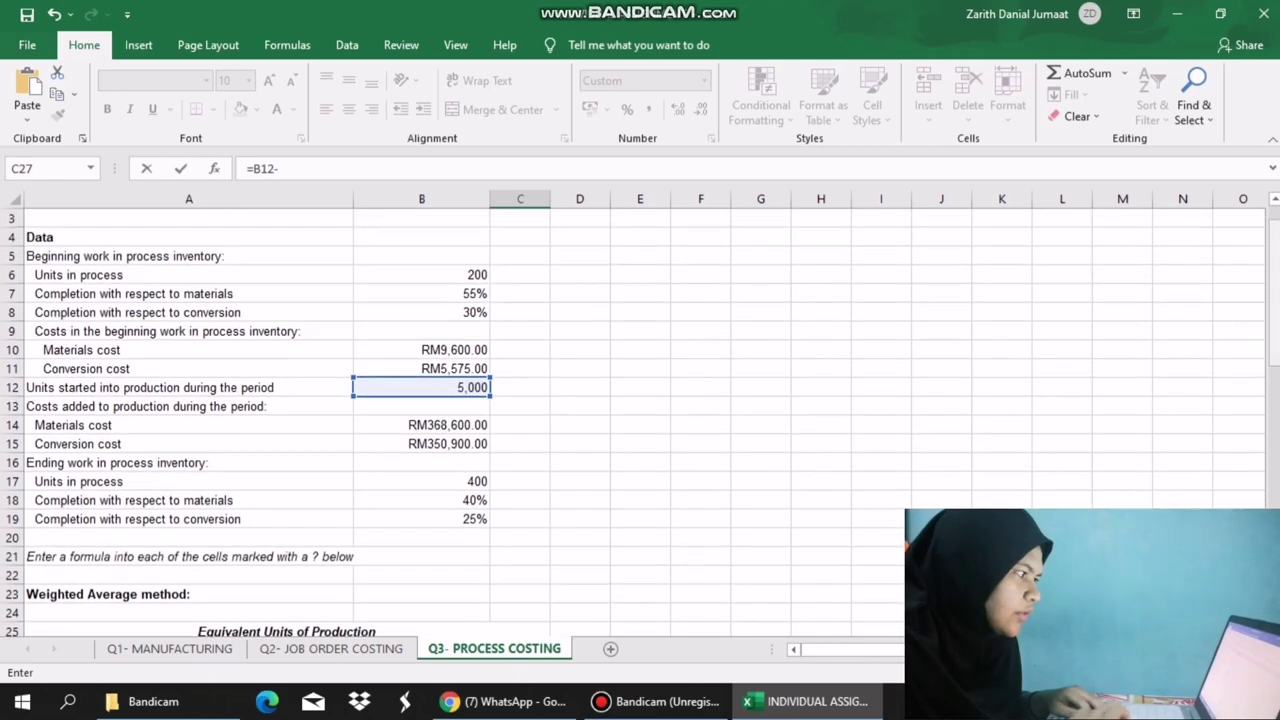
left_click(421, 274)
key("Return")
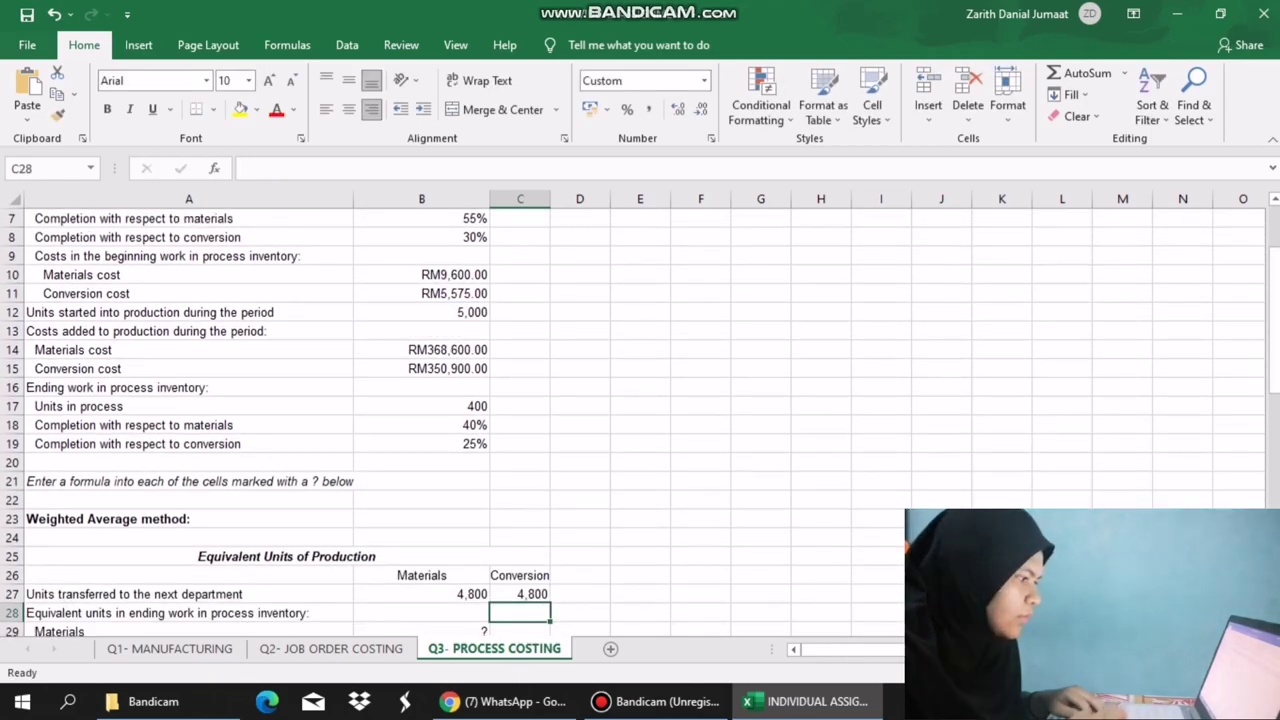
Calculate the materials equivalent units in ending work in process in B29 with =B17*B18.
scroll(640, 415, "down", 1)
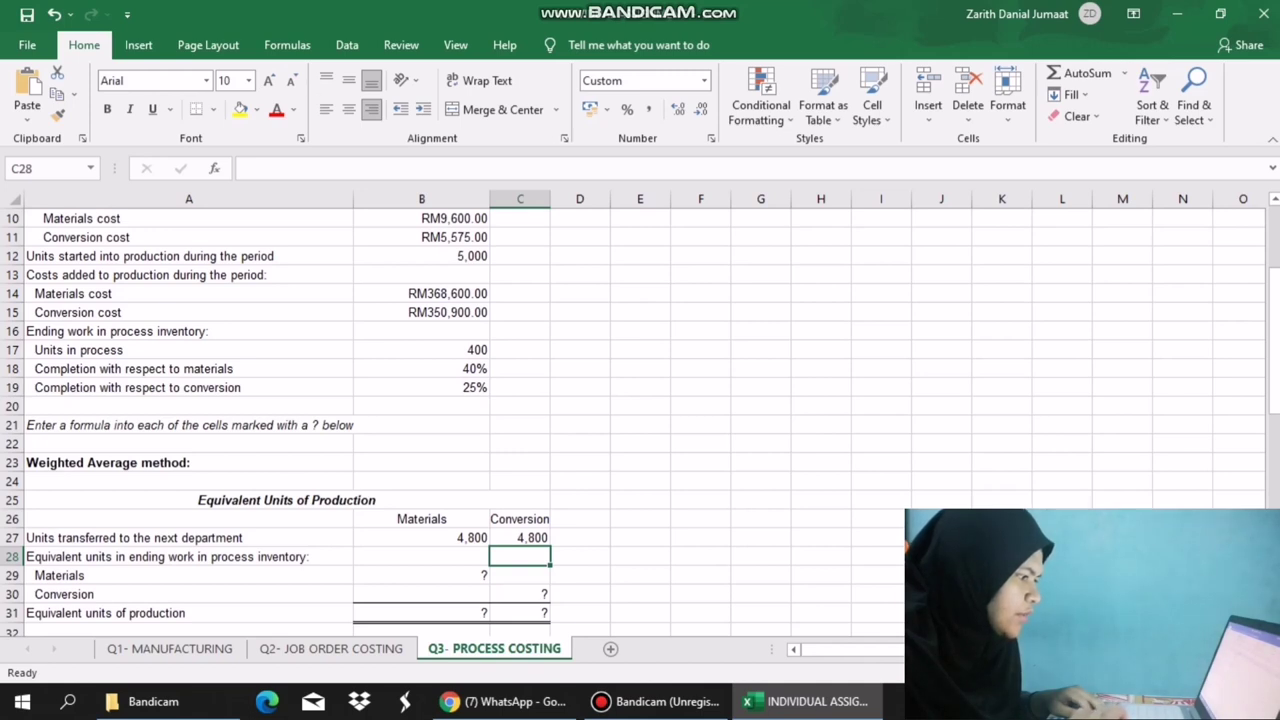
left_click(421, 575)
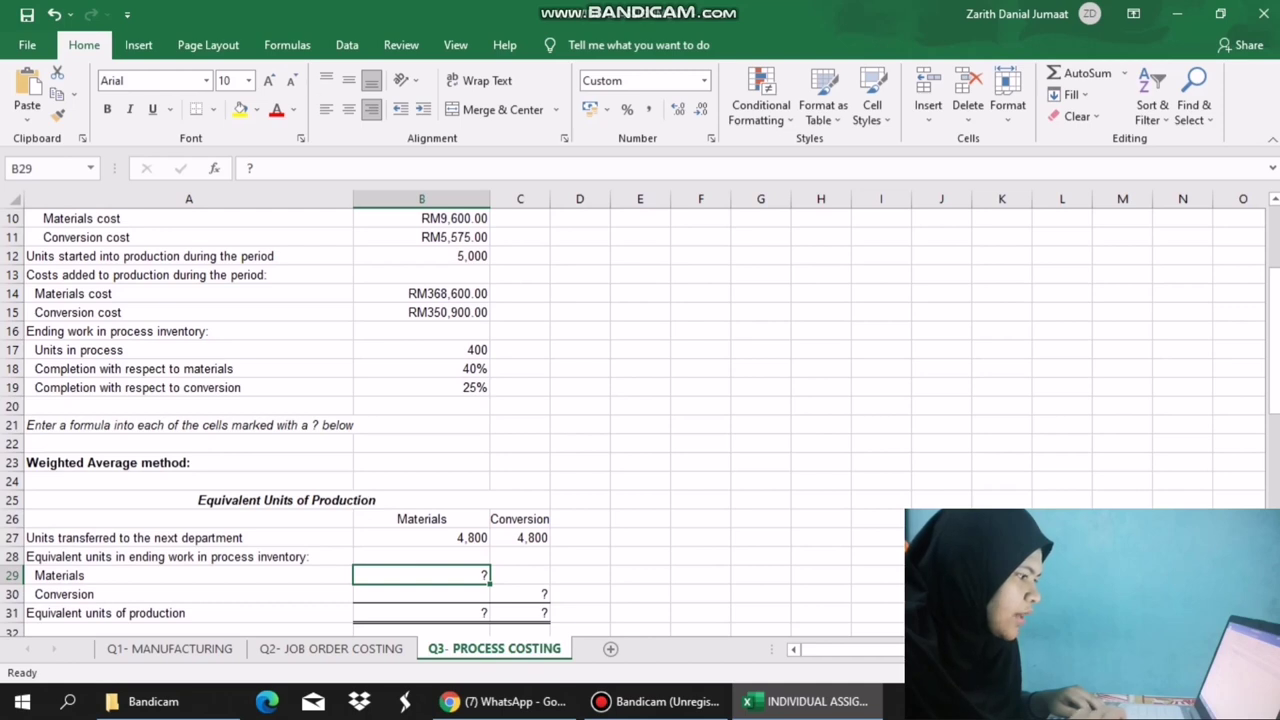
type("=")
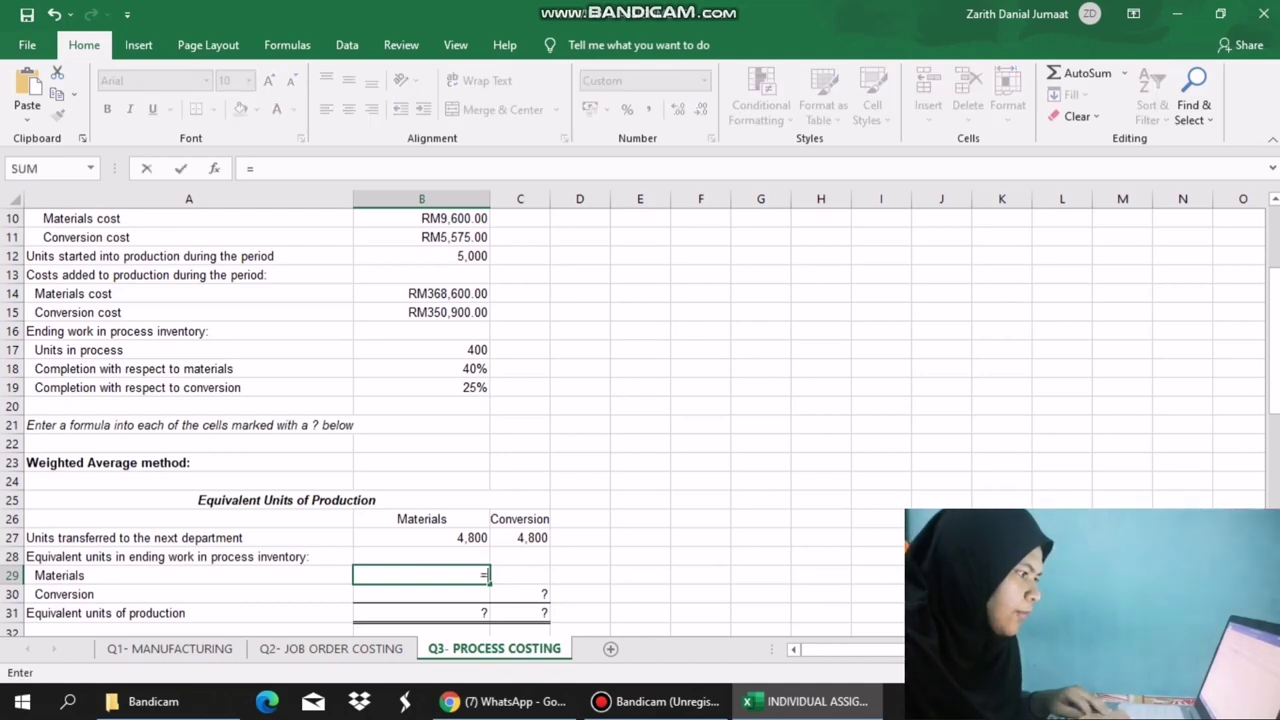
left_click(421, 350)
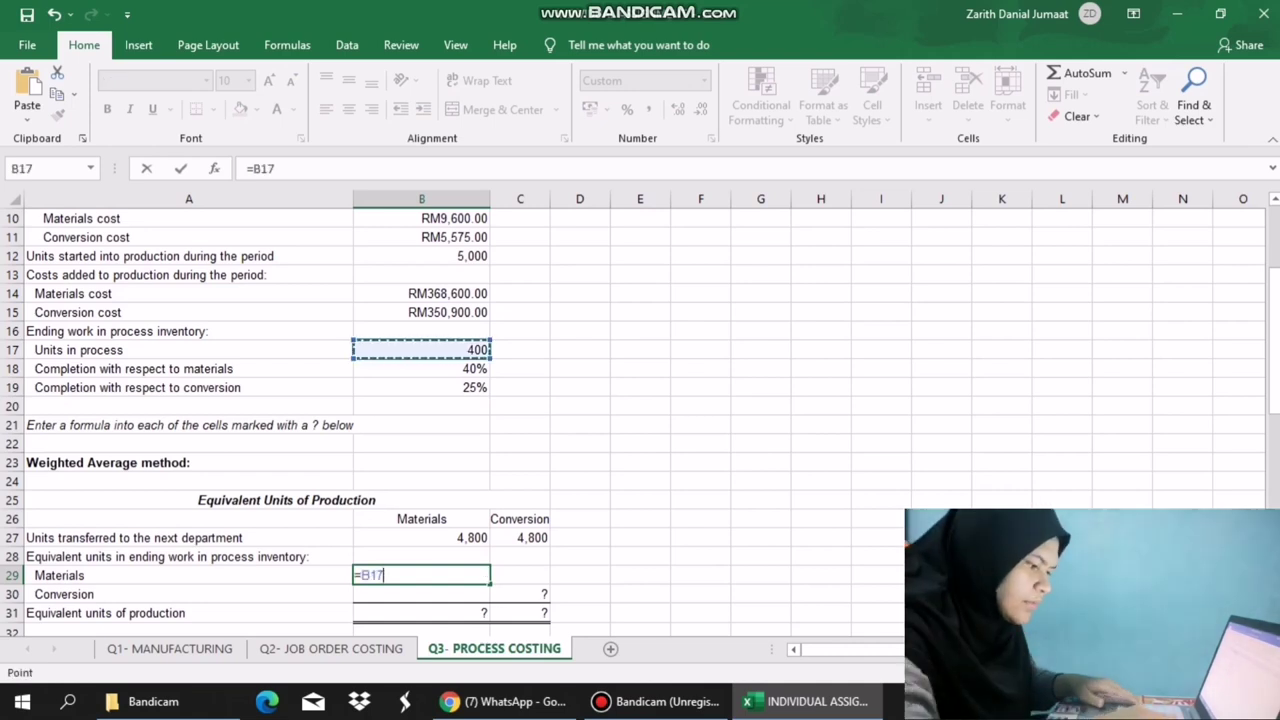
type("*")
left_click(421, 369)
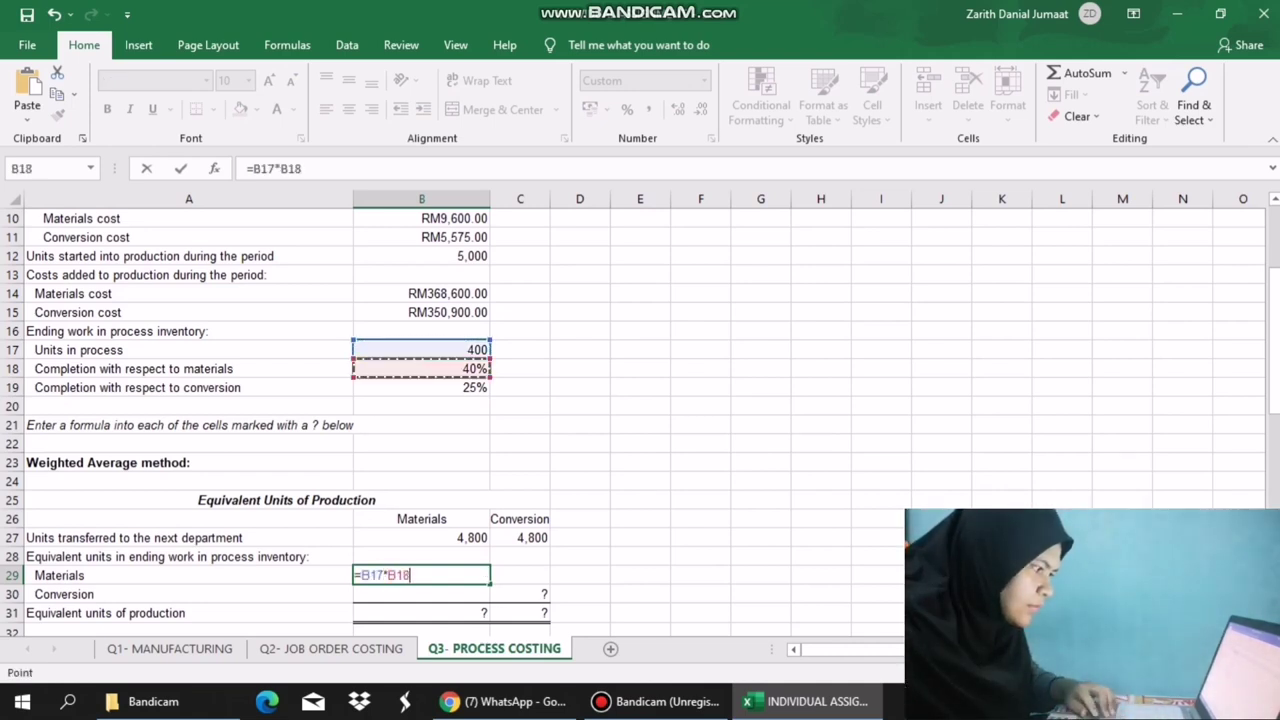
key("Return")
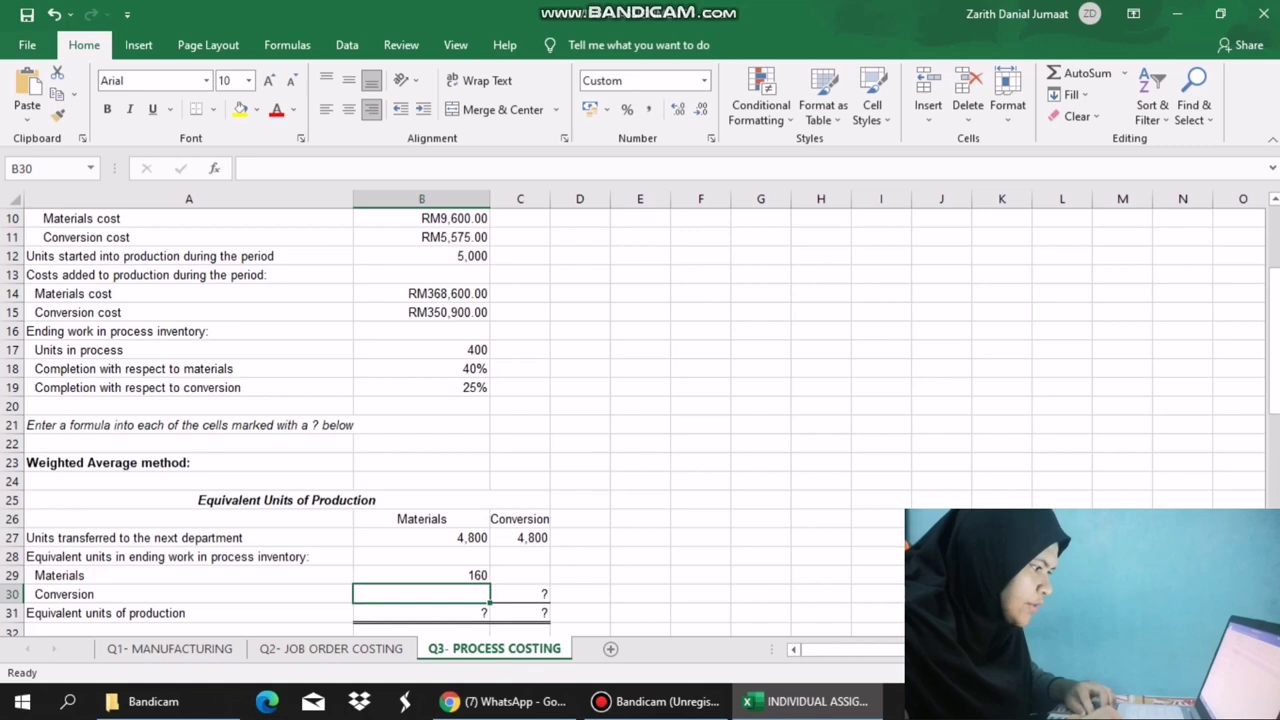
Calculate the conversion equivalent units in ending work in process in C30 with =B17*B19.
left_click(520, 594)
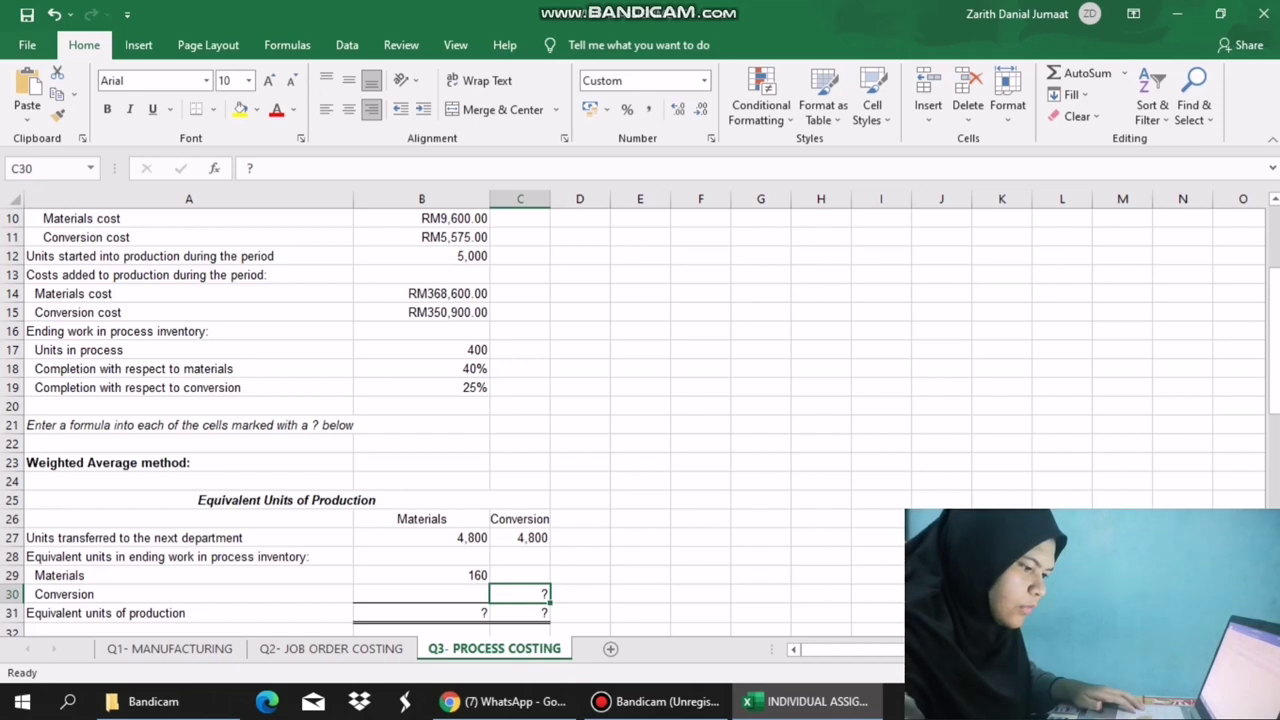
type("=")
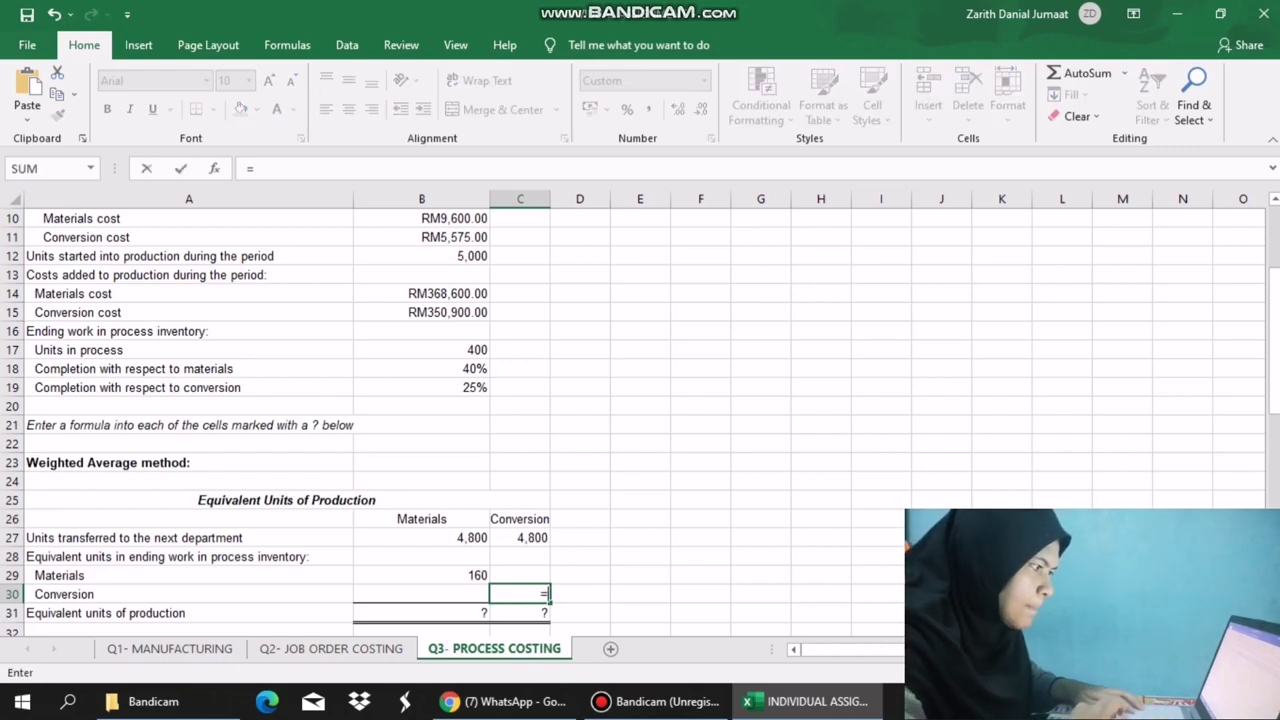
left_click(421, 350)
type("*")
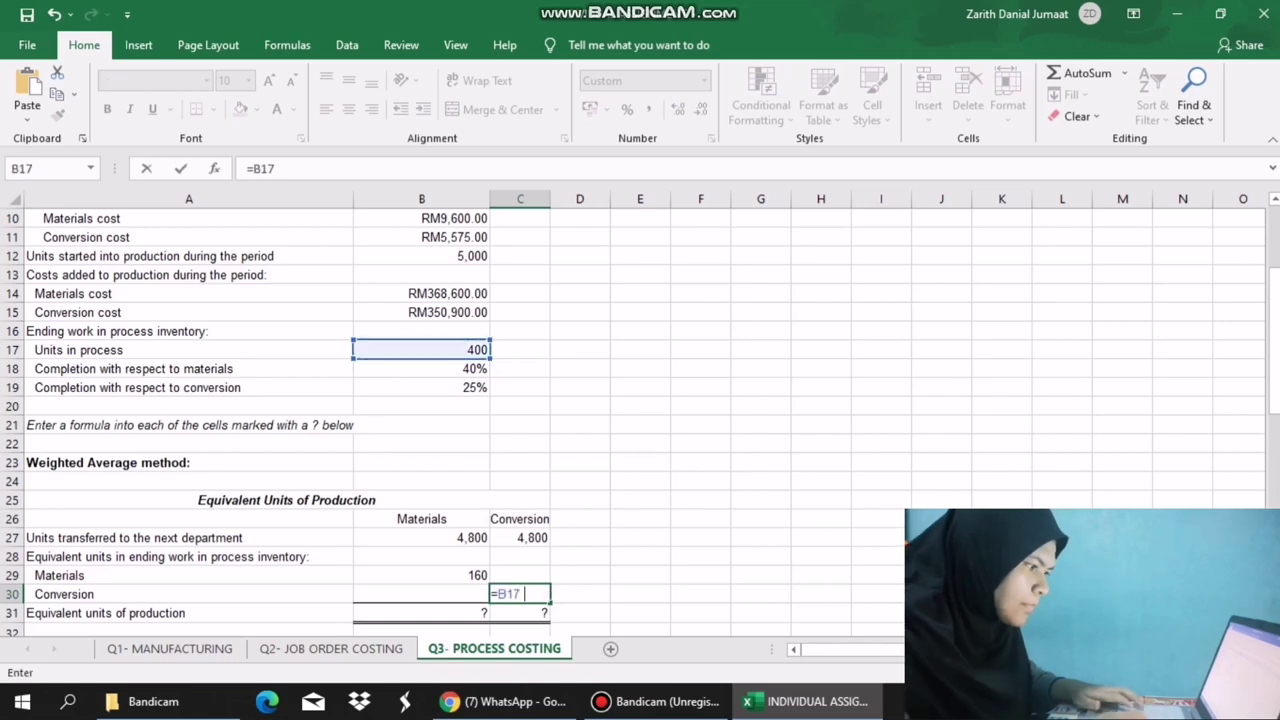
key("Return")
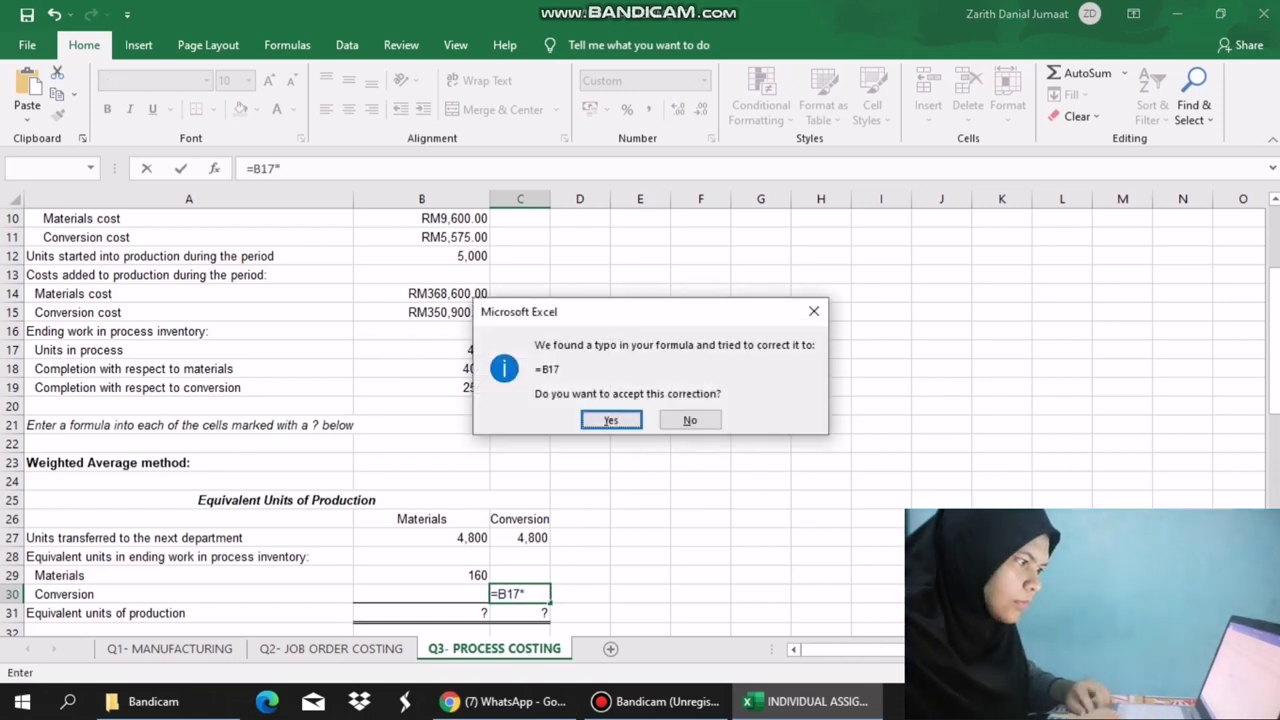
key("Tab")
key("Return")
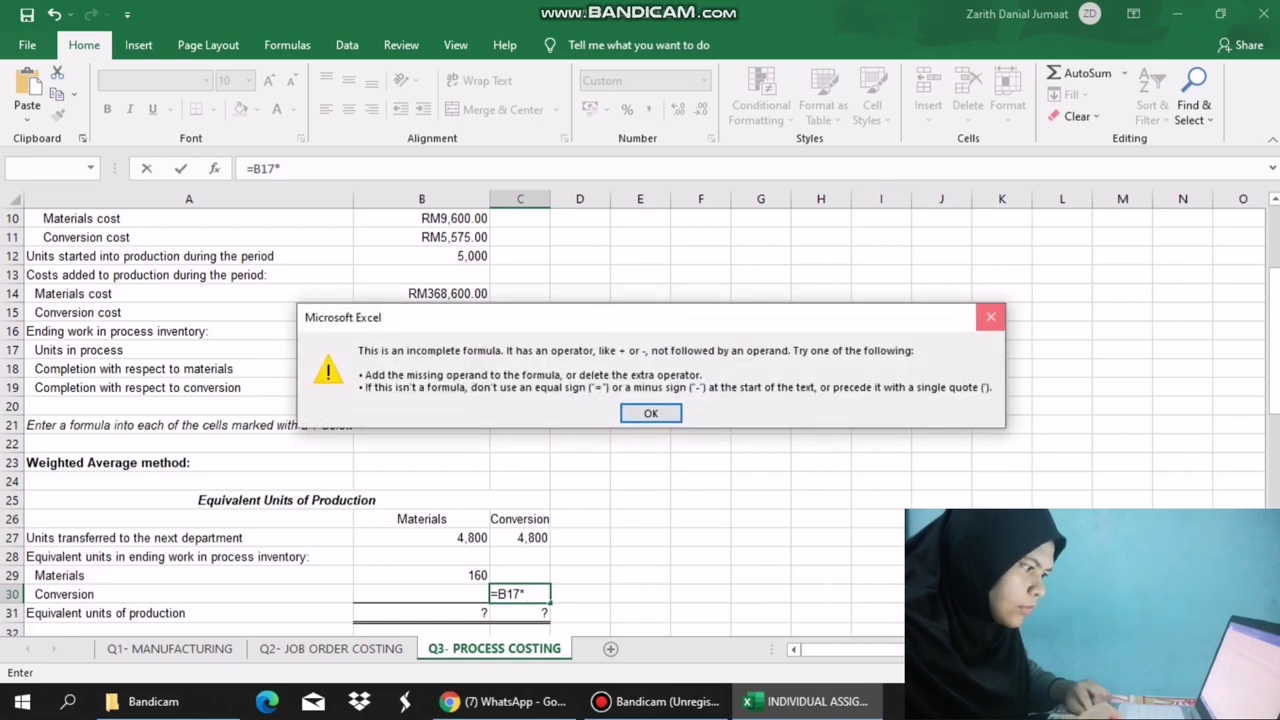
key("Return")
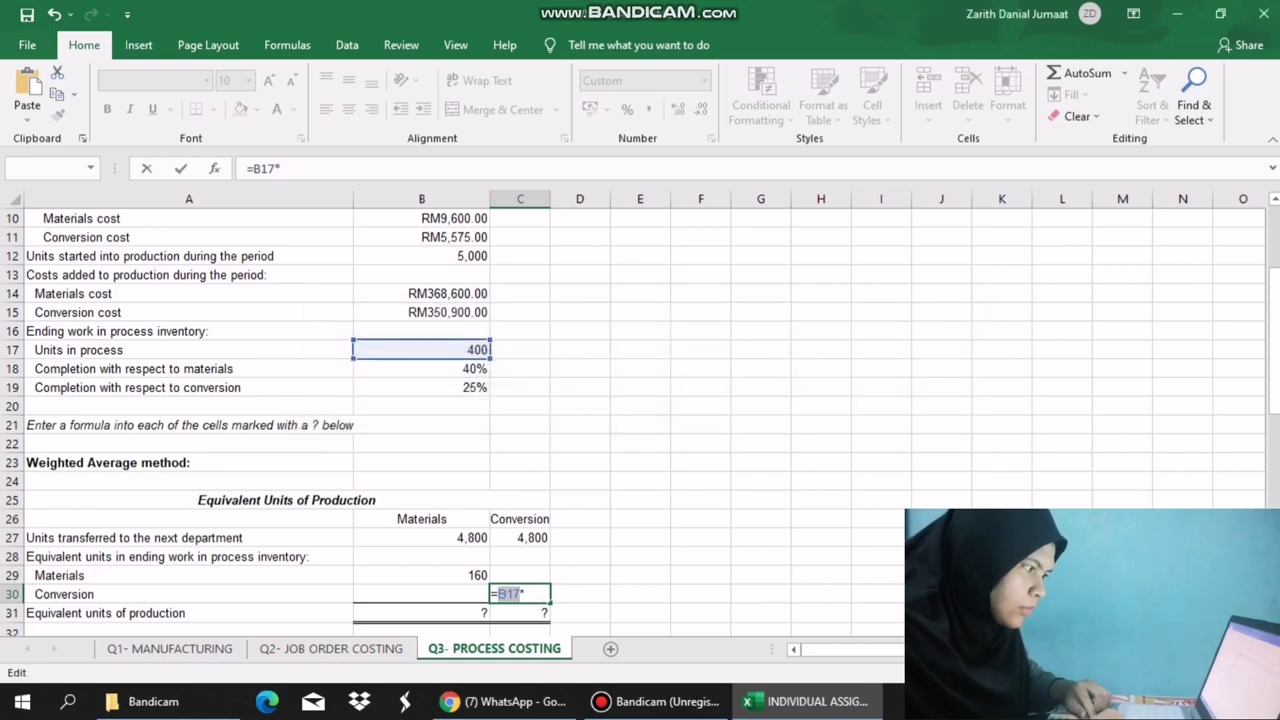
left_click(525, 594)
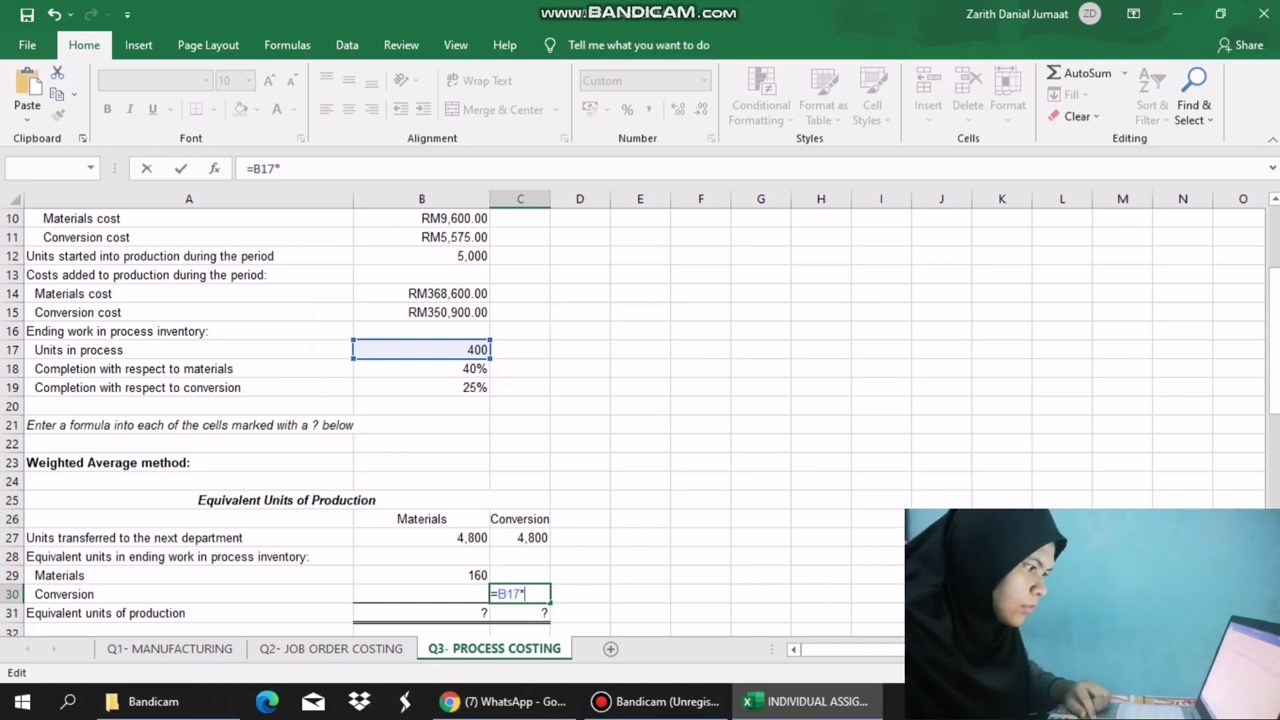
type("B19")
key("Return")
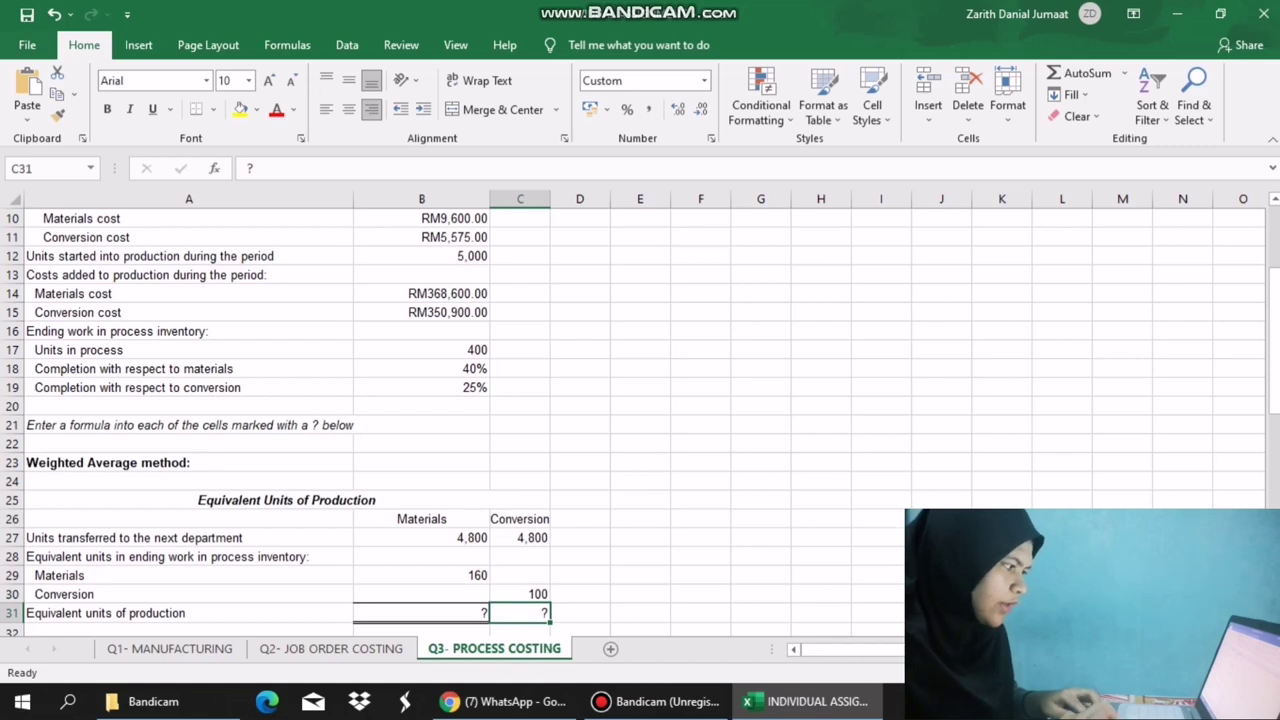
Calculate the materials equivalent units of production in B31 with =B27+B29.
left_click(421, 613)
type("=")
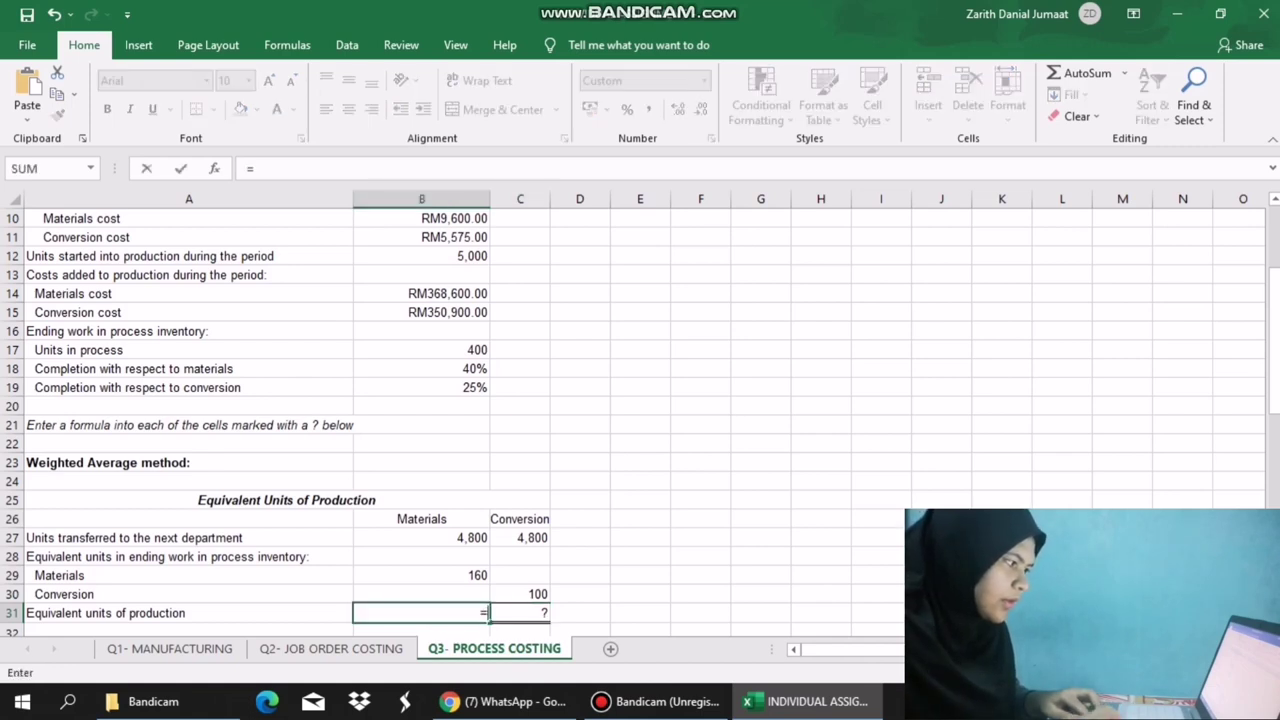
left_click(421, 538)
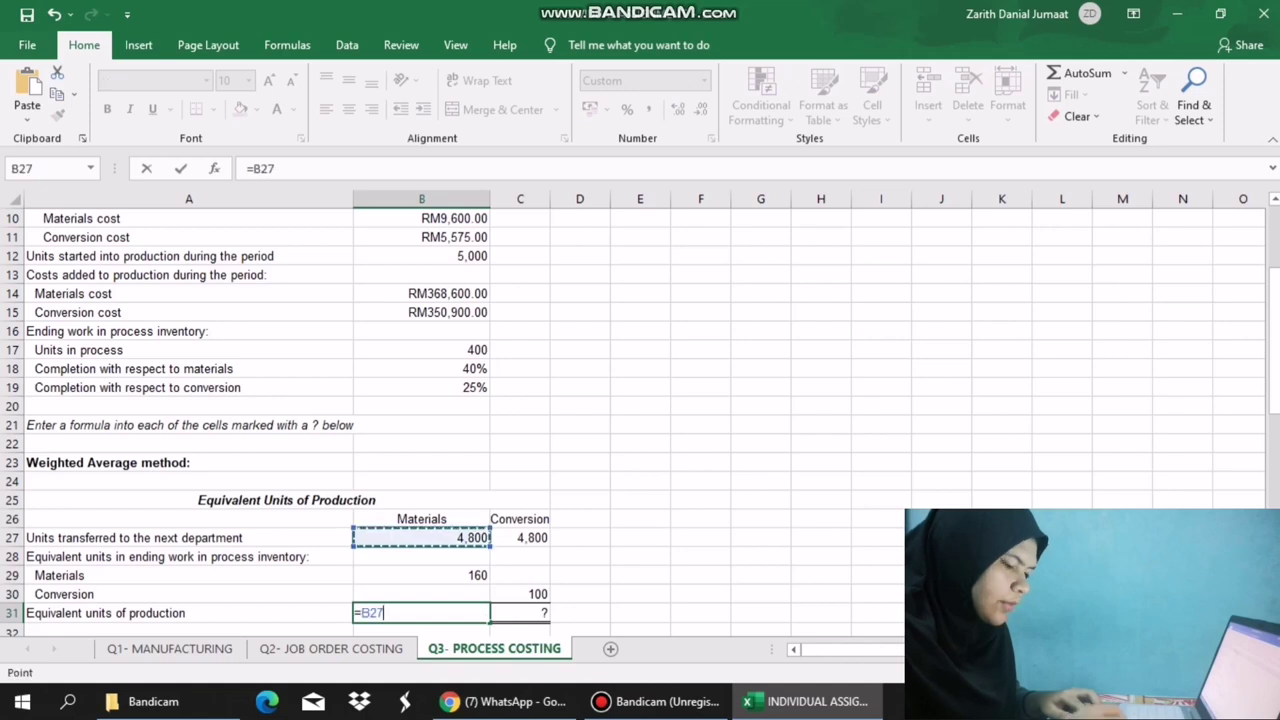
type("+")
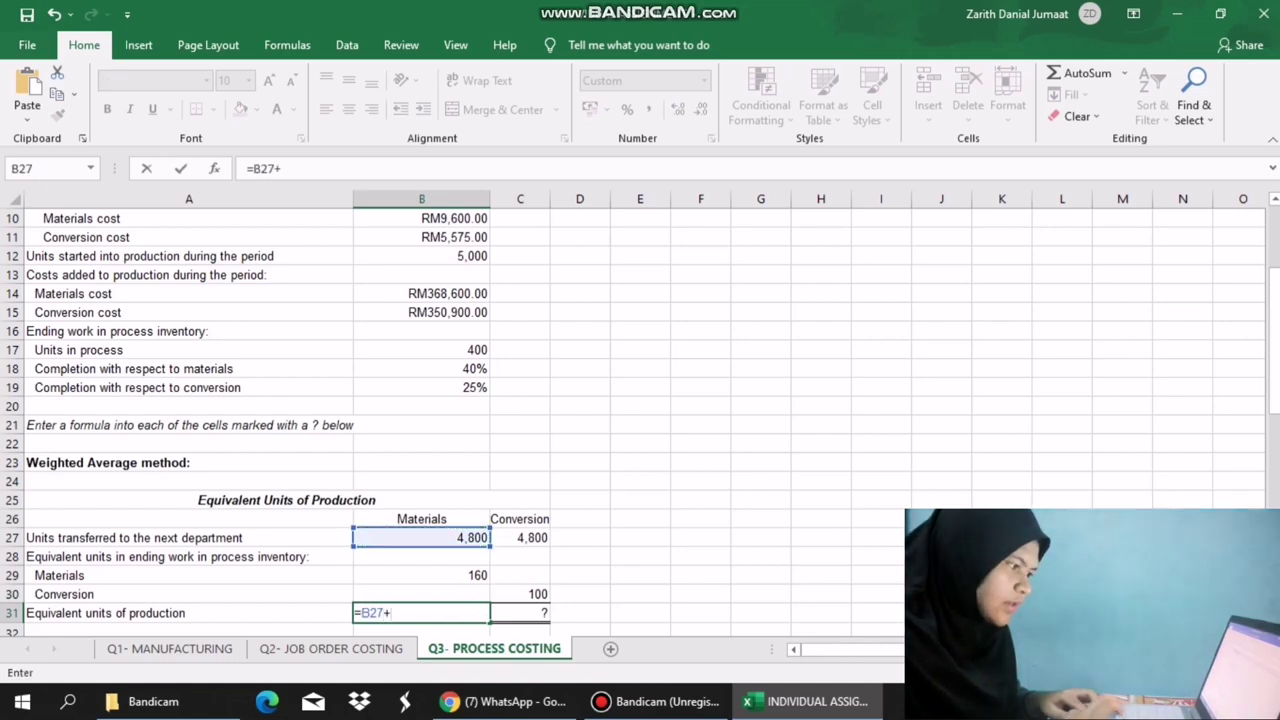
left_click(421, 576)
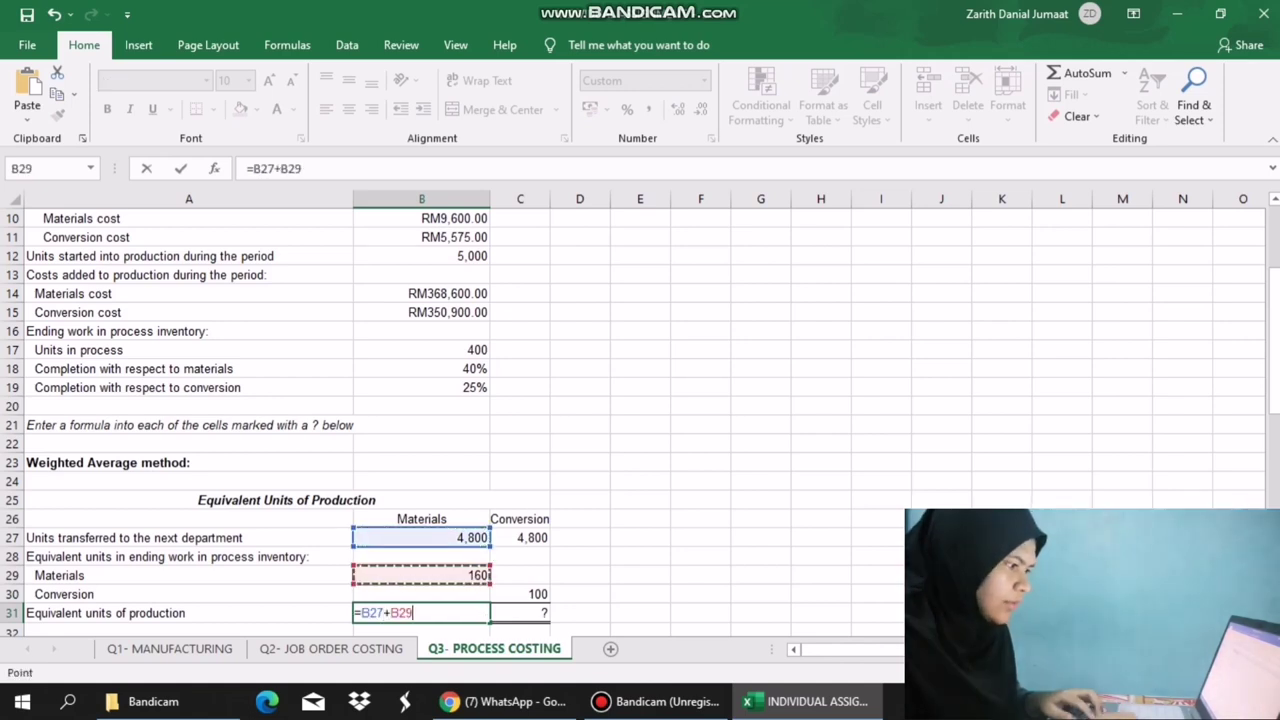
key("Return")
Try to fill the equivalent units of production formula from B31 across into C31.
left_click(520, 594)
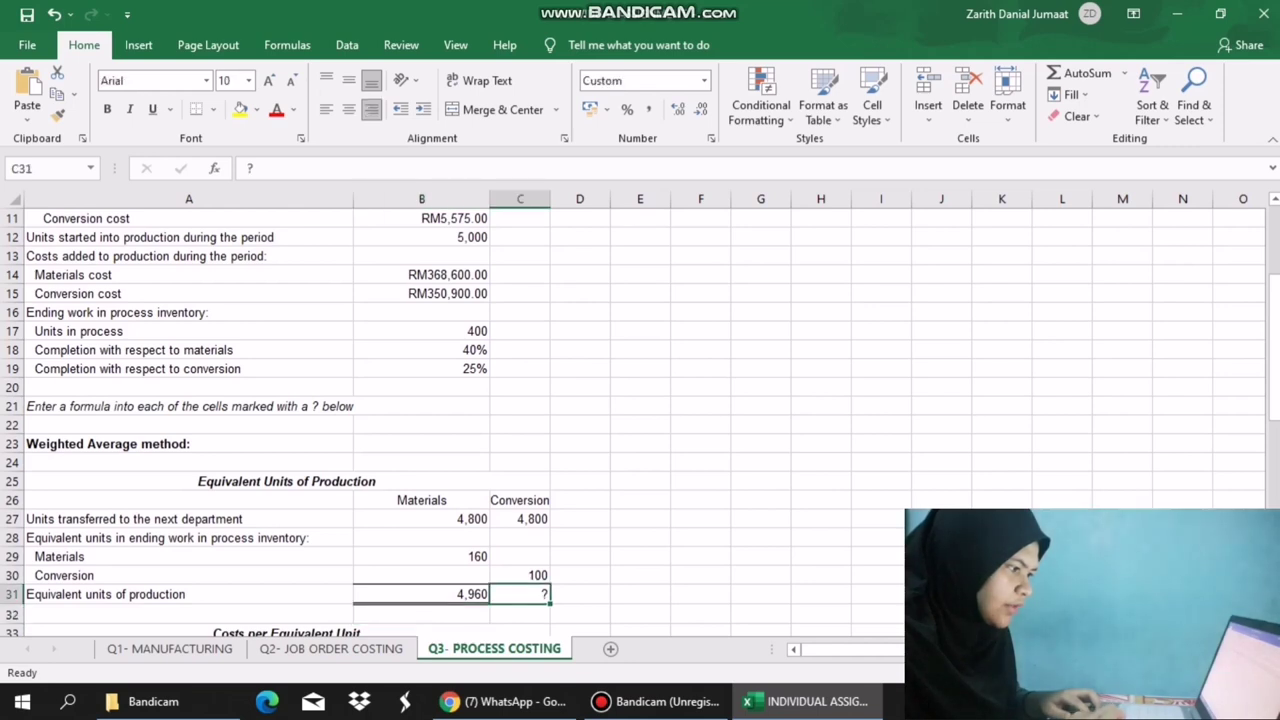
left_click(421, 594)
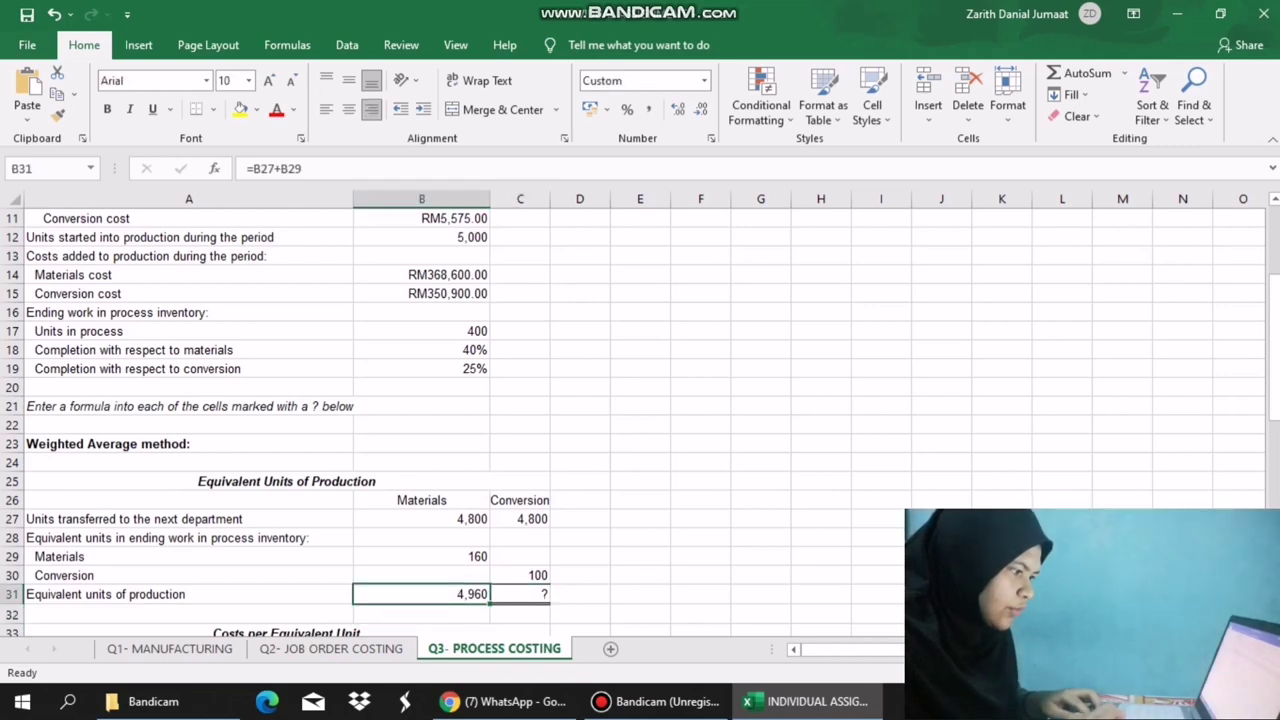
left_click_drag(490, 603, 550, 603)
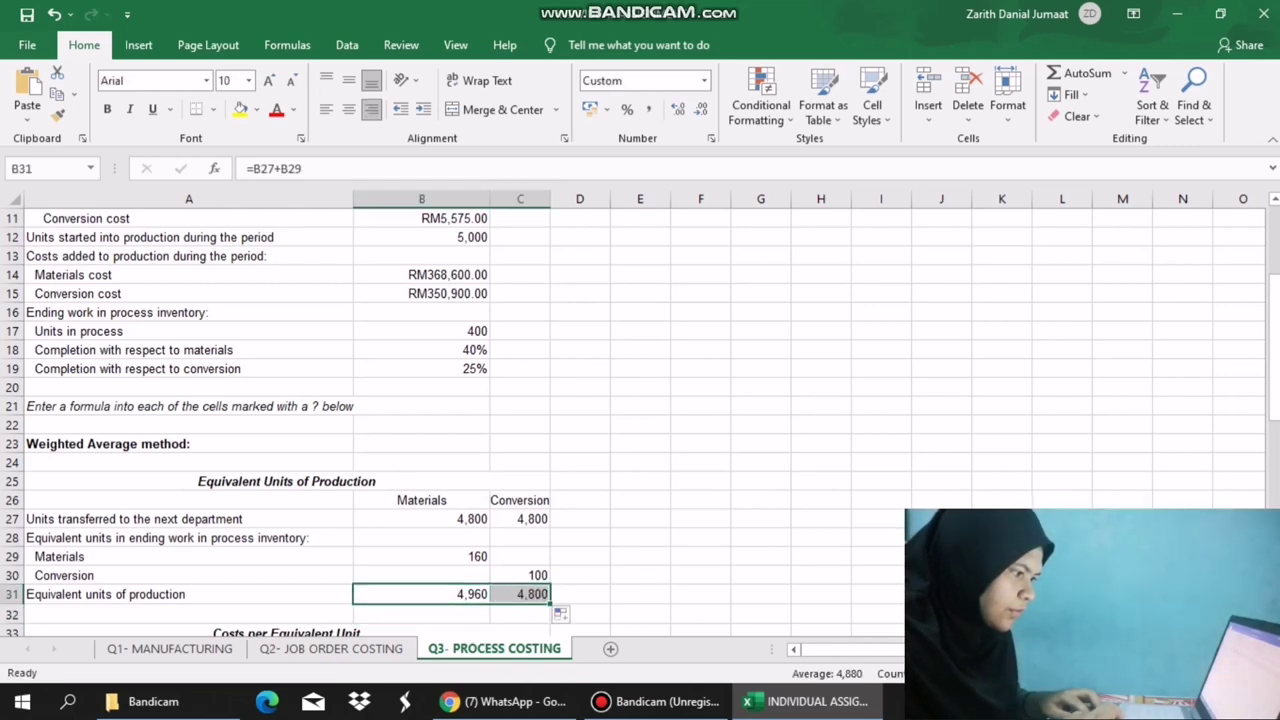
left_click(520, 594)
left_click(520, 519)
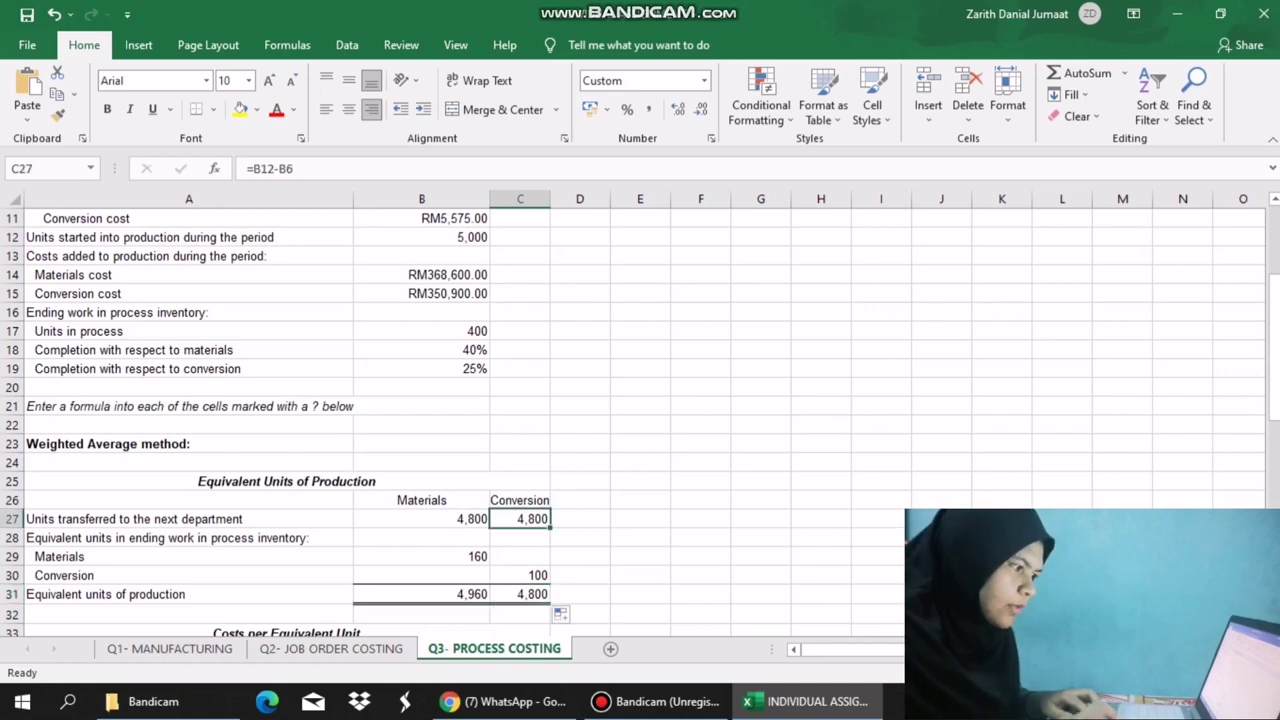
Replace the formula in C31 with =C27+C30 to calculate the conversion equivalent units of production.
double_click(520, 594)
key("BackSpace")
key("BackSpace")
key("BackSpace")
key("BackSpace")
key("BackSpace")
key("BackSpace")
key("BackSpace")
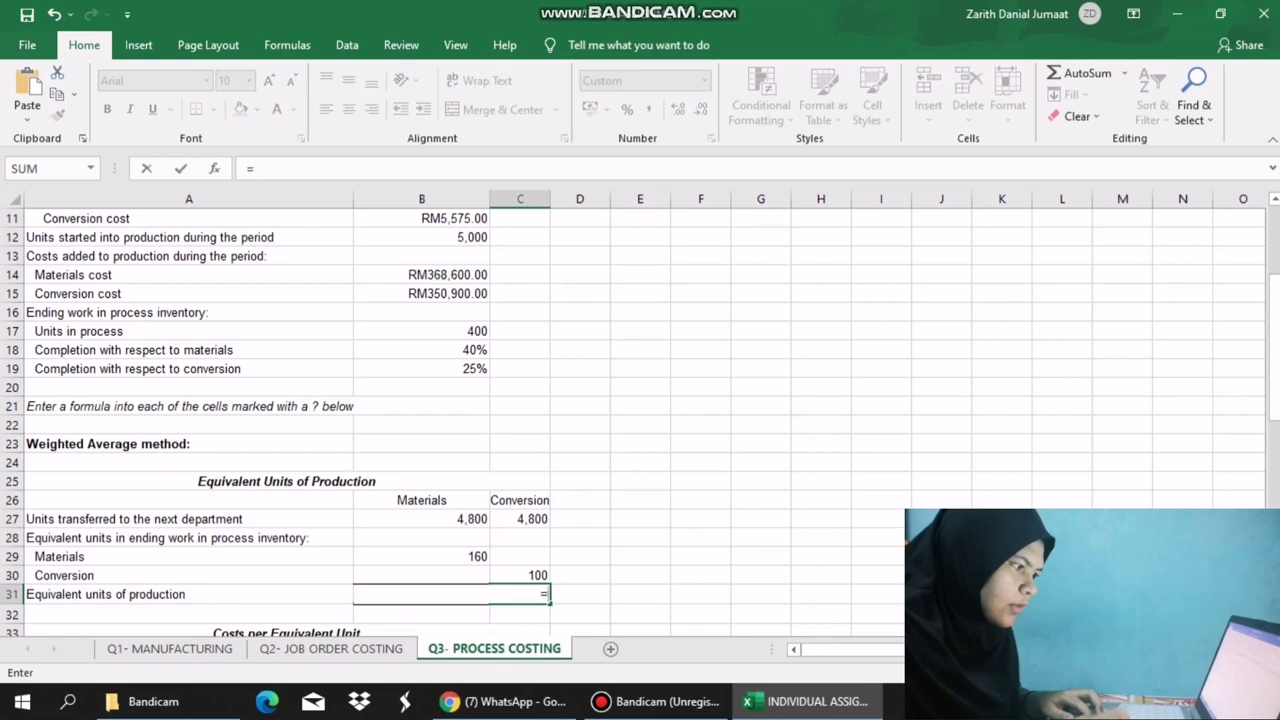
left_click(520, 519)
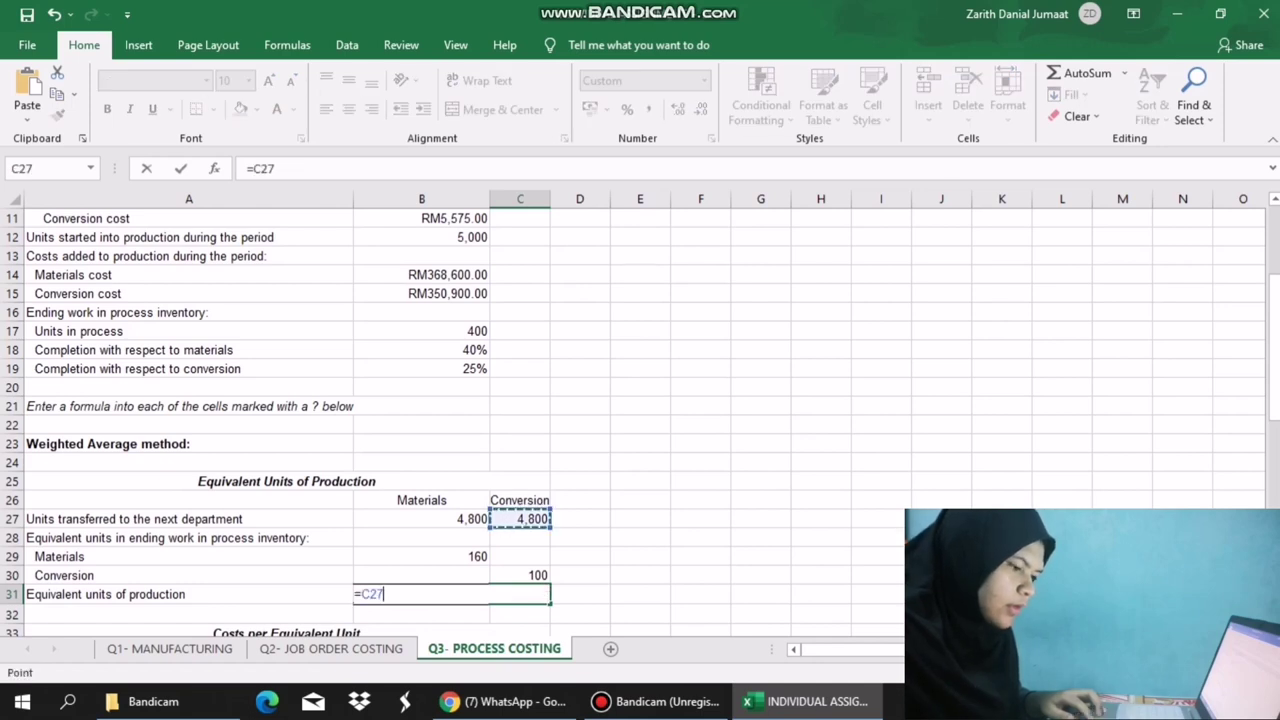
type("+")
left_click(520, 575)
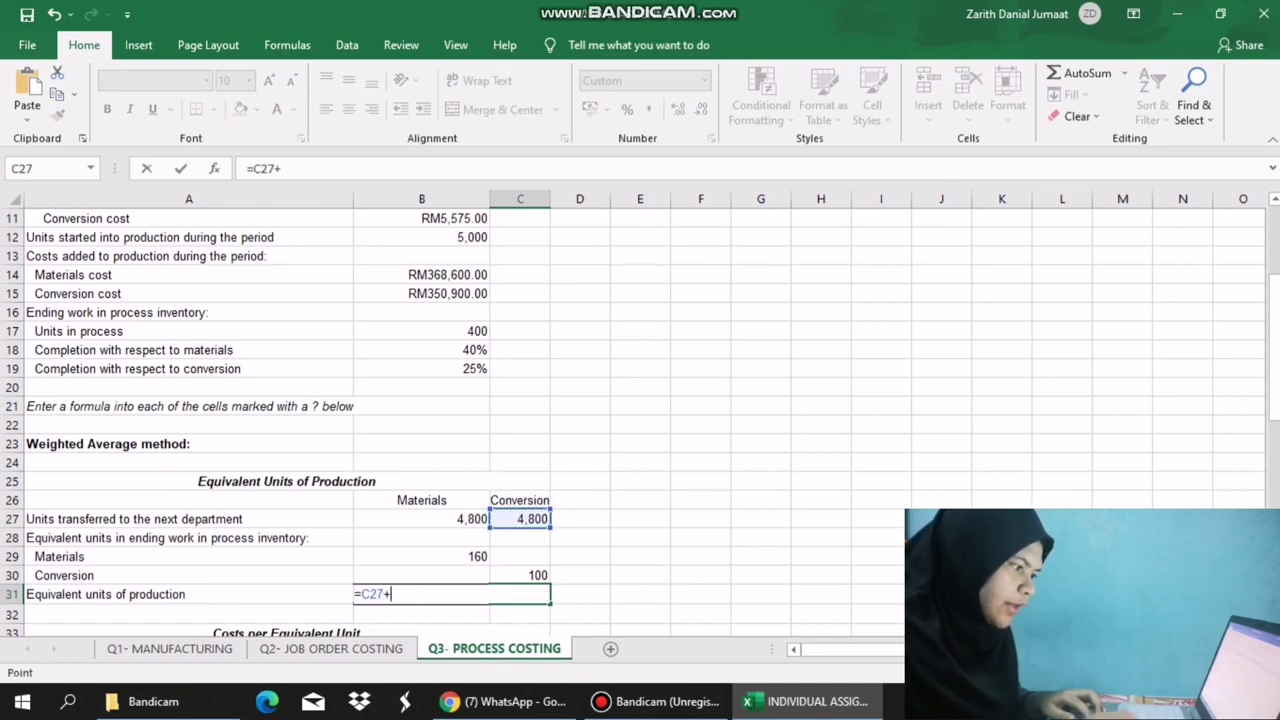
key("Return")
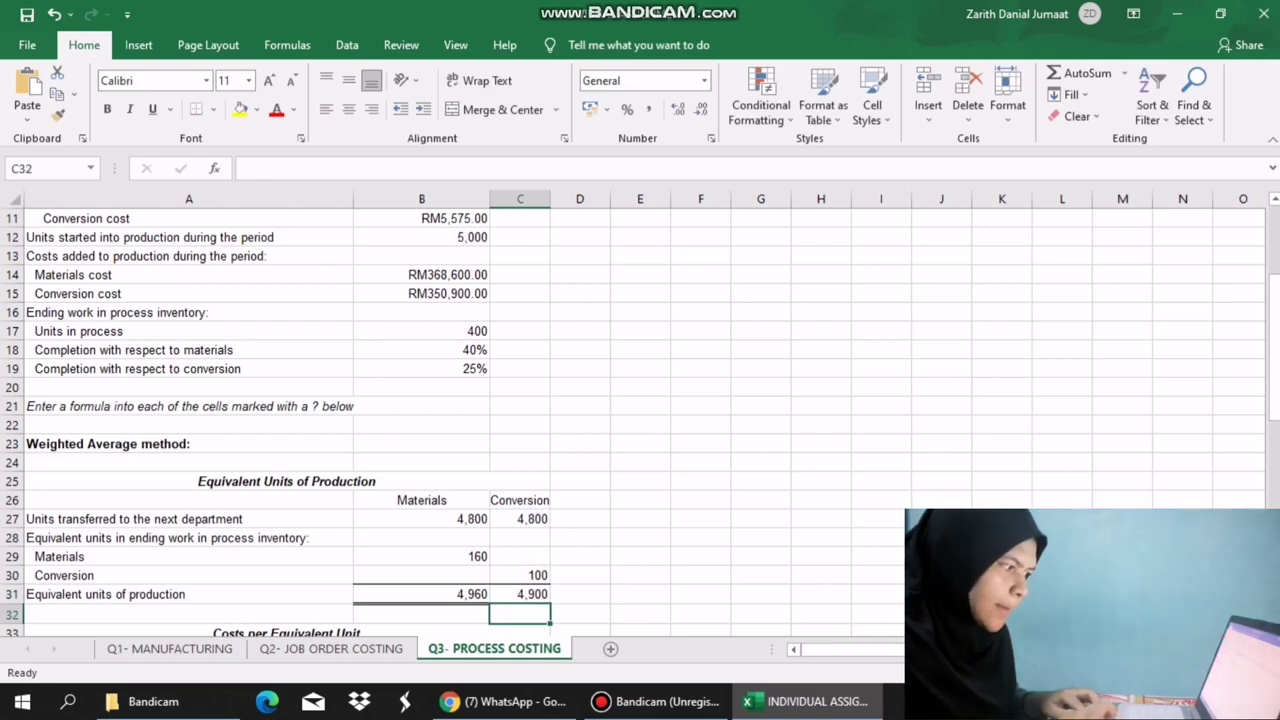
Link the materials cost of beginning work in process inventory in B35 to the data section with =B10.
left_click_drag(1275, 399, 1273, 402)
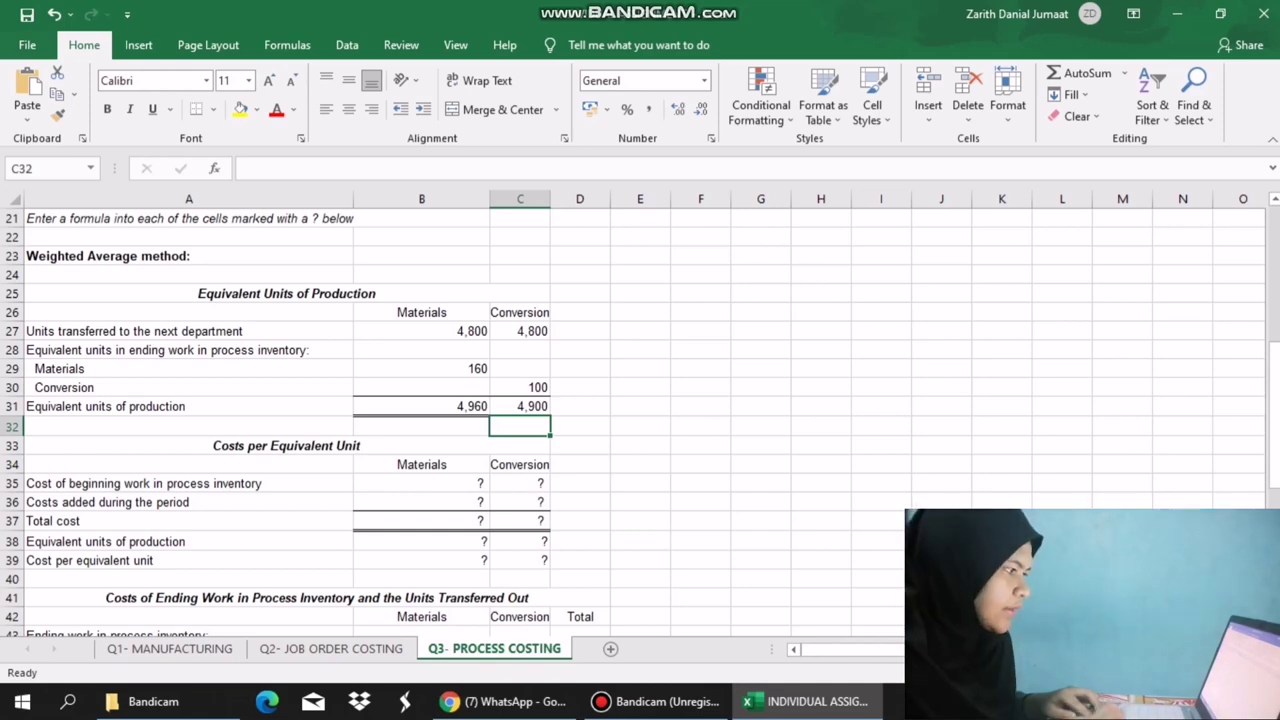
left_click(421, 483)
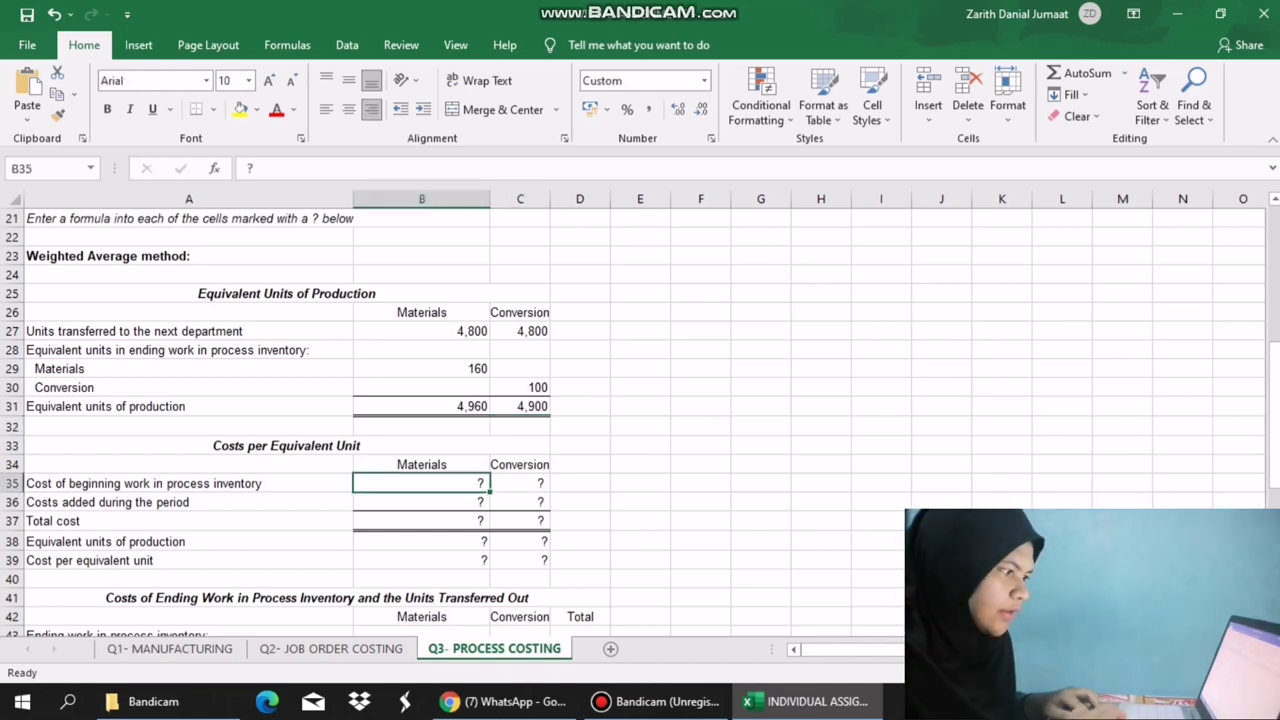
type("=")
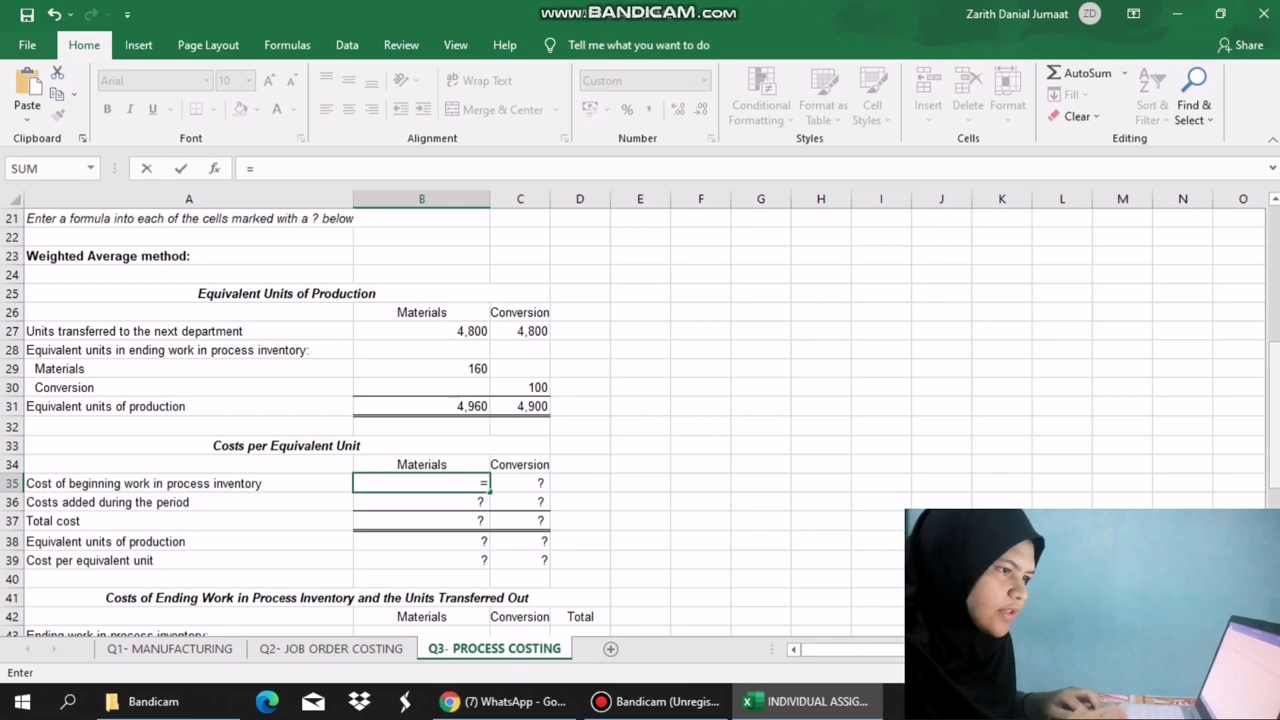
left_click_drag(1275, 405, 1275, 302)
left_click(421, 293)
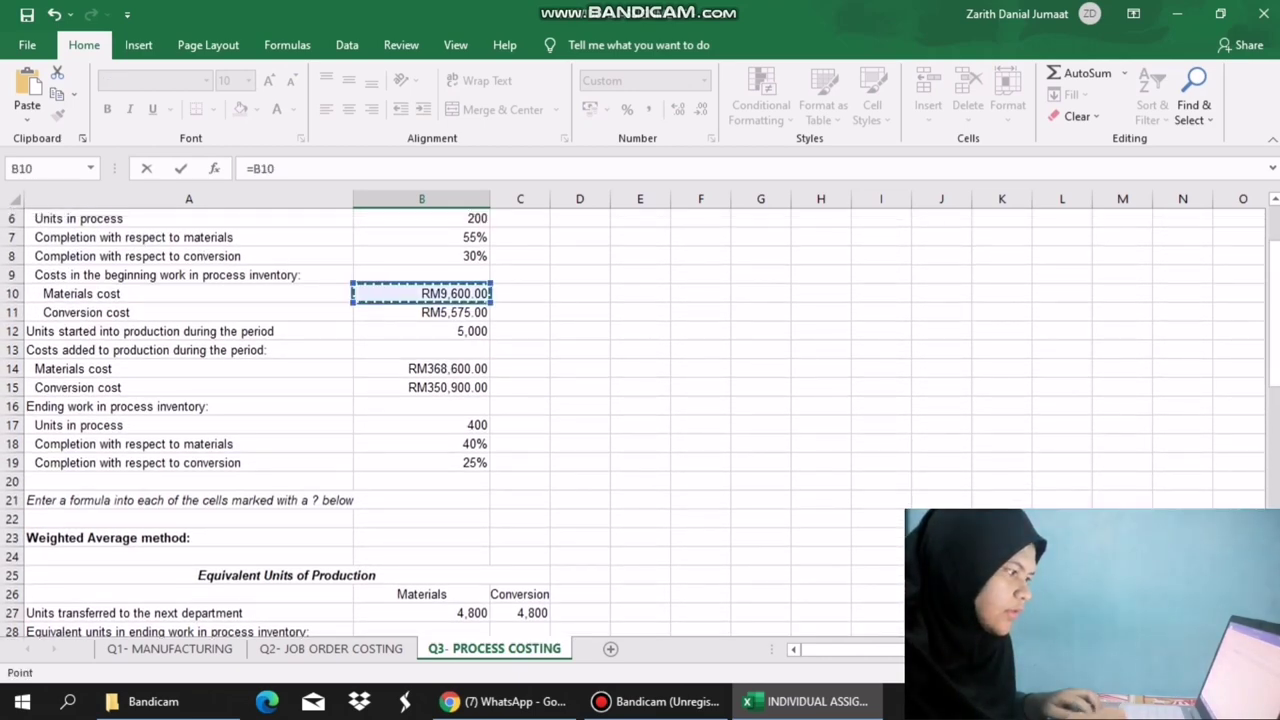
key("Return")
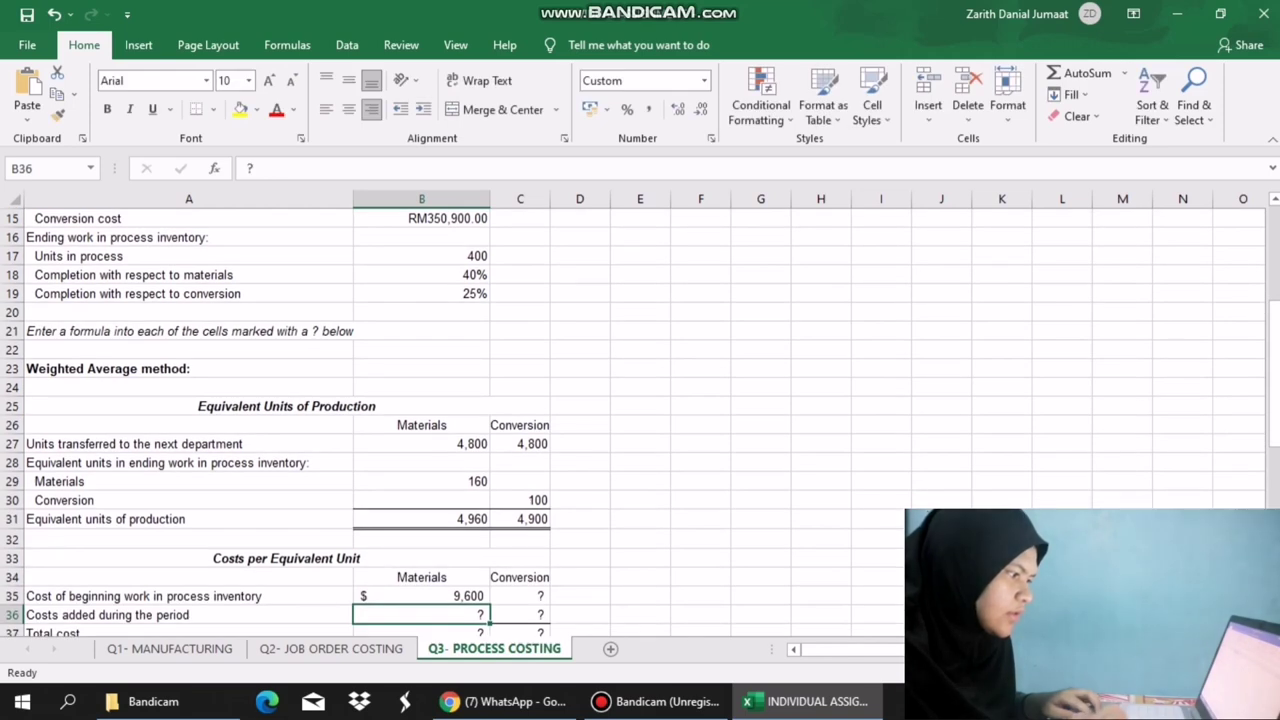
Link the conversion cost of beginning work in process inventory in C35 to the data section with =B11.
left_click(520, 596)
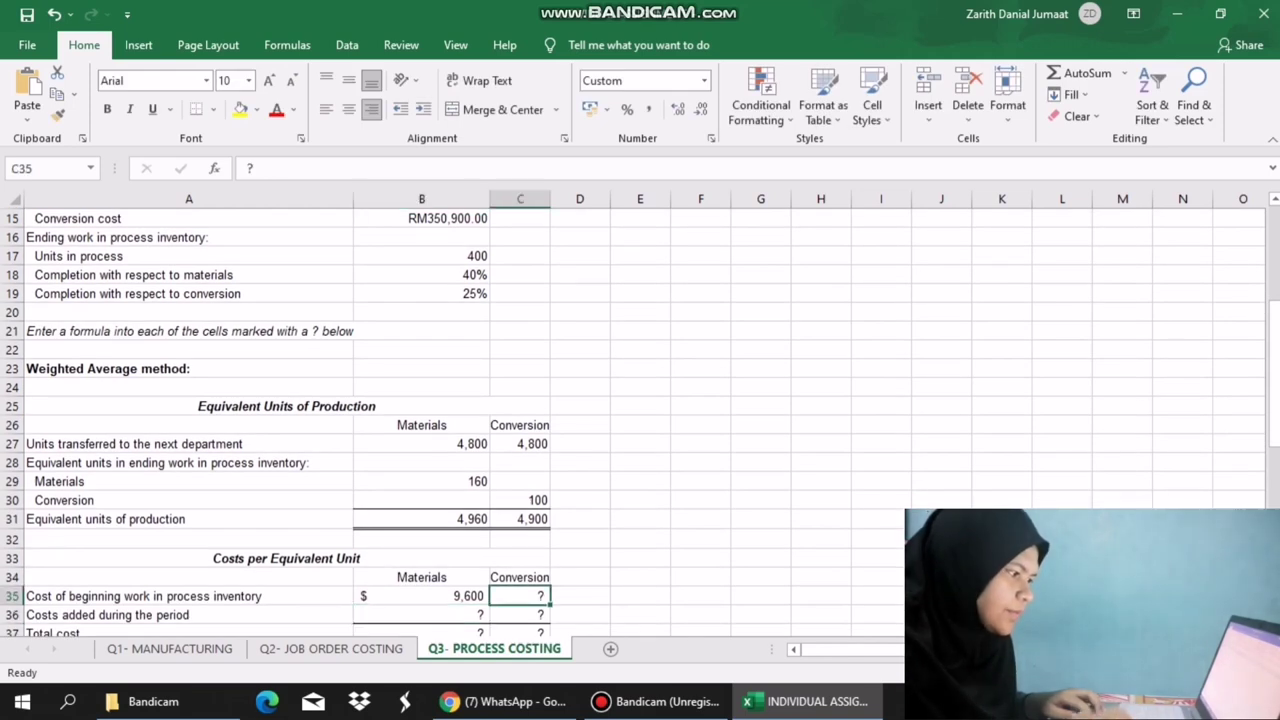
type("=")
left_click_drag(1275, 342, 1275, 287)
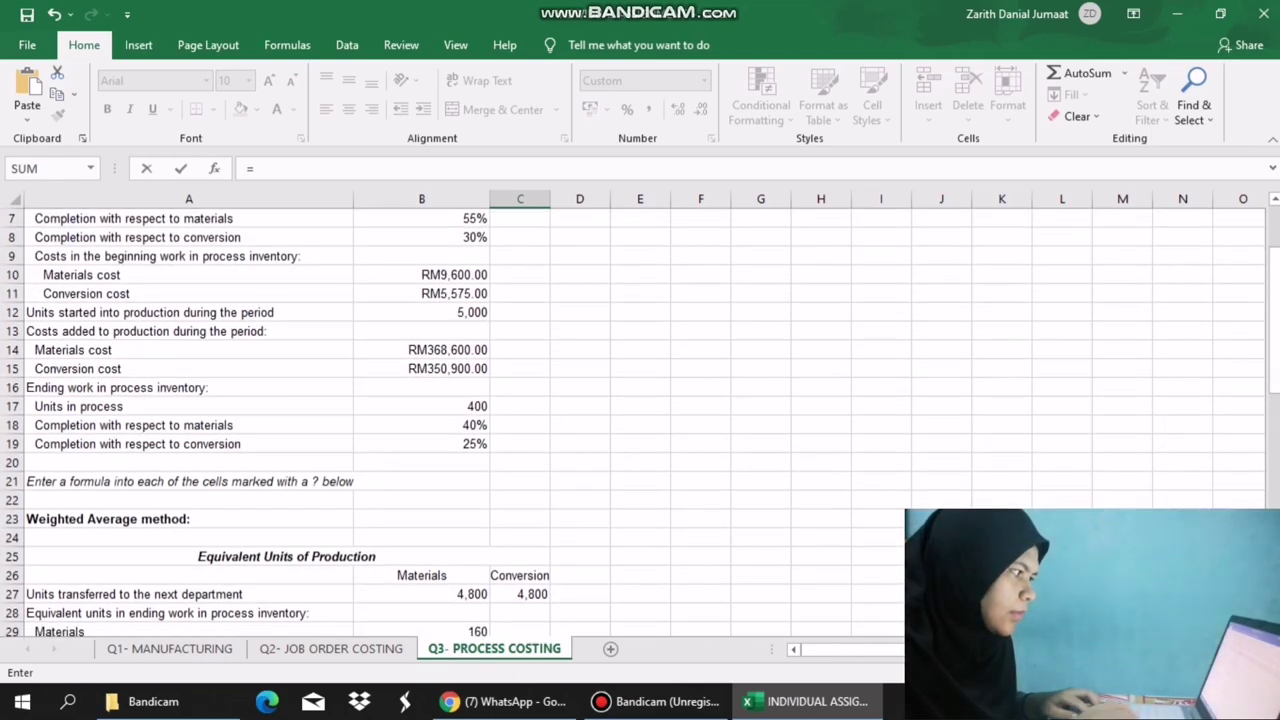
left_click(434, 294)
key("Return")
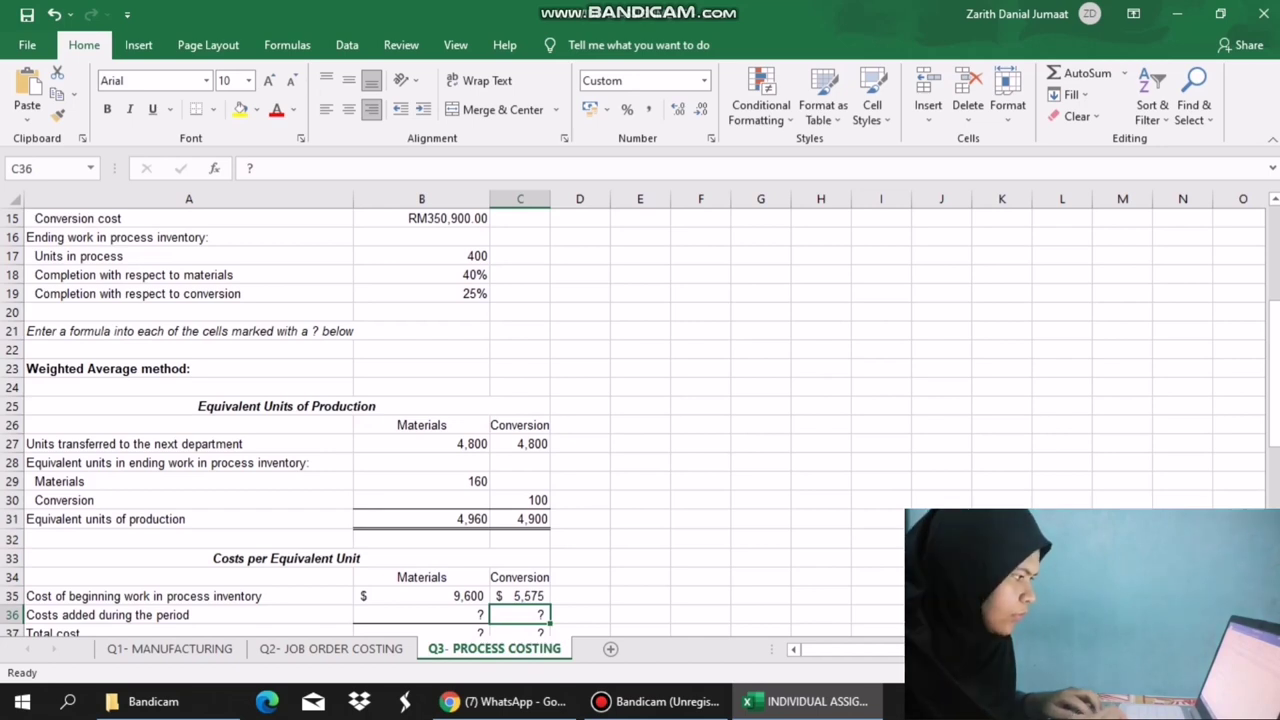
left_click(421, 615)
scroll(640, 420, "up", 4)
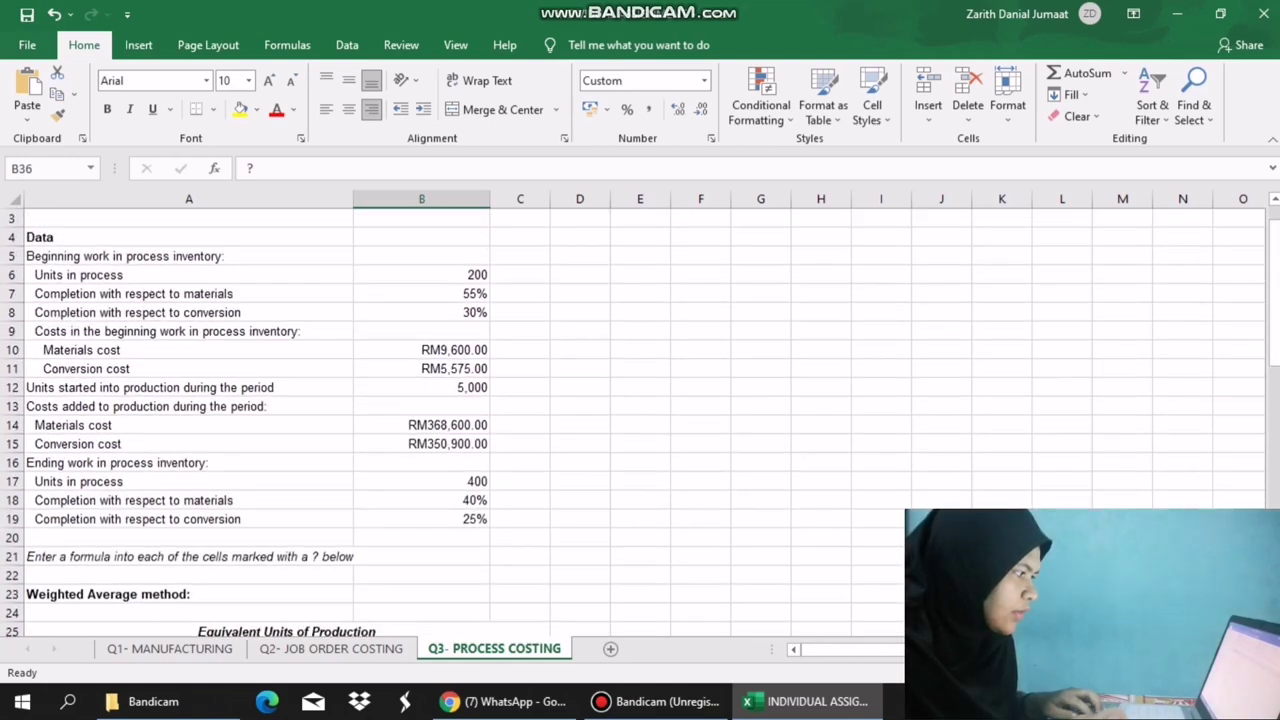
left_click(421, 425)
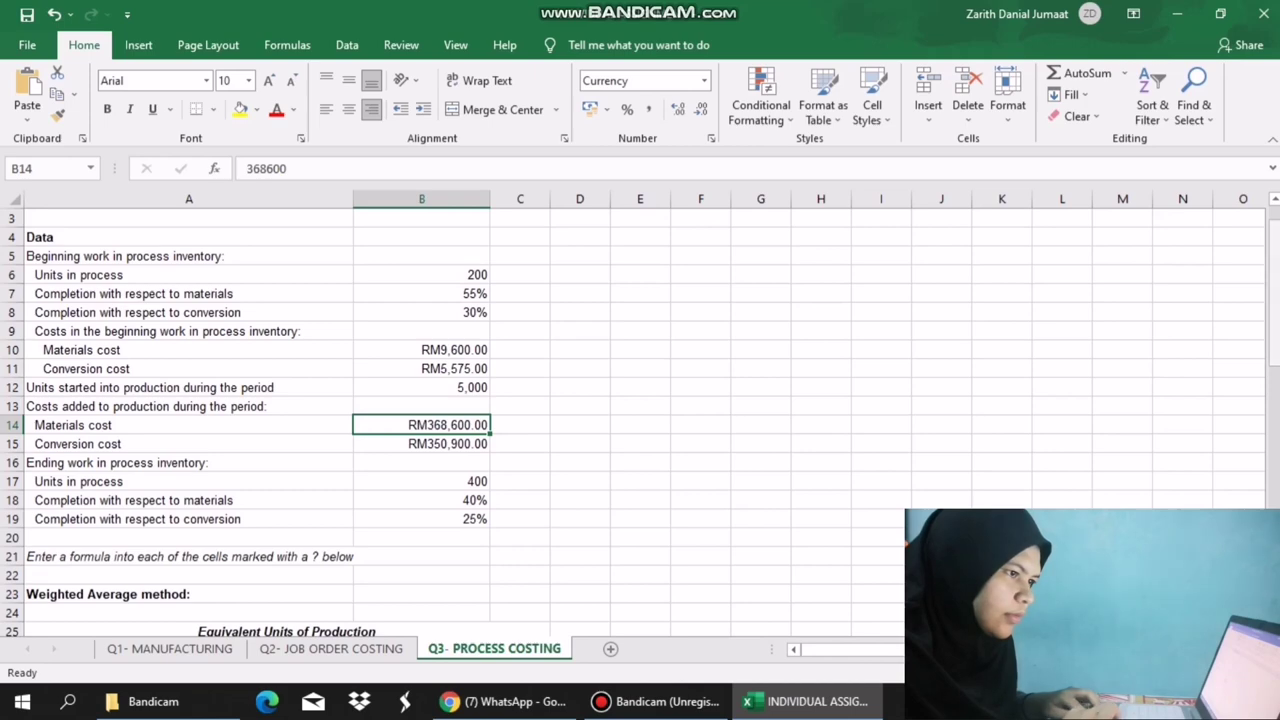
left_click_drag(1274, 318, 1274, 421)
Link the materials costs added during the period in B36 to the data section with =B14.
left_click(421, 559)
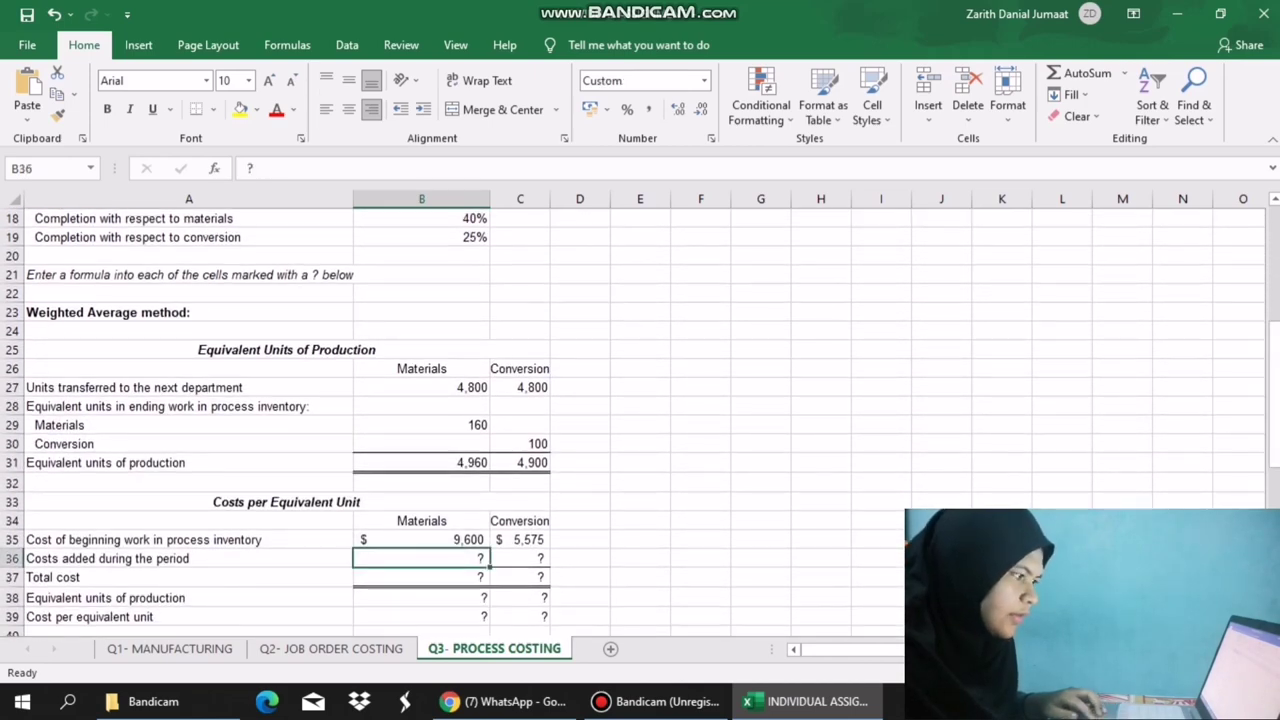
type("=")
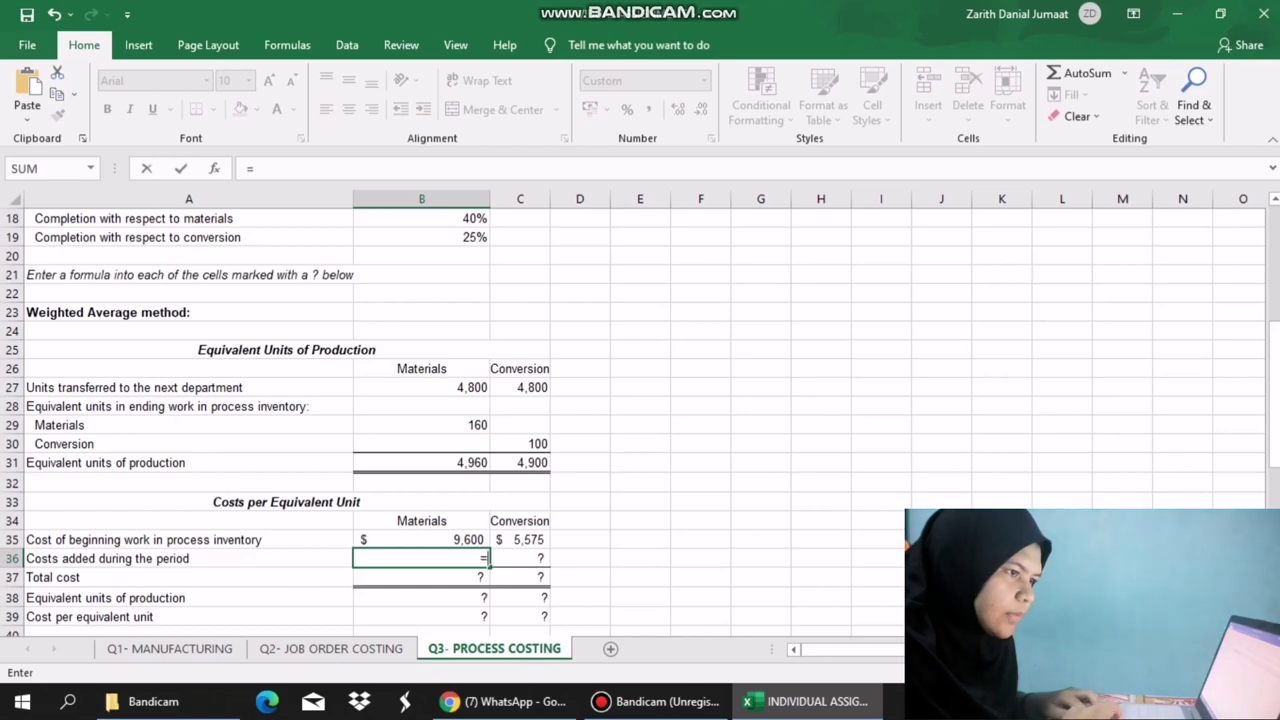
left_click_drag(1274, 380, 1274, 292)
left_click(421, 388)
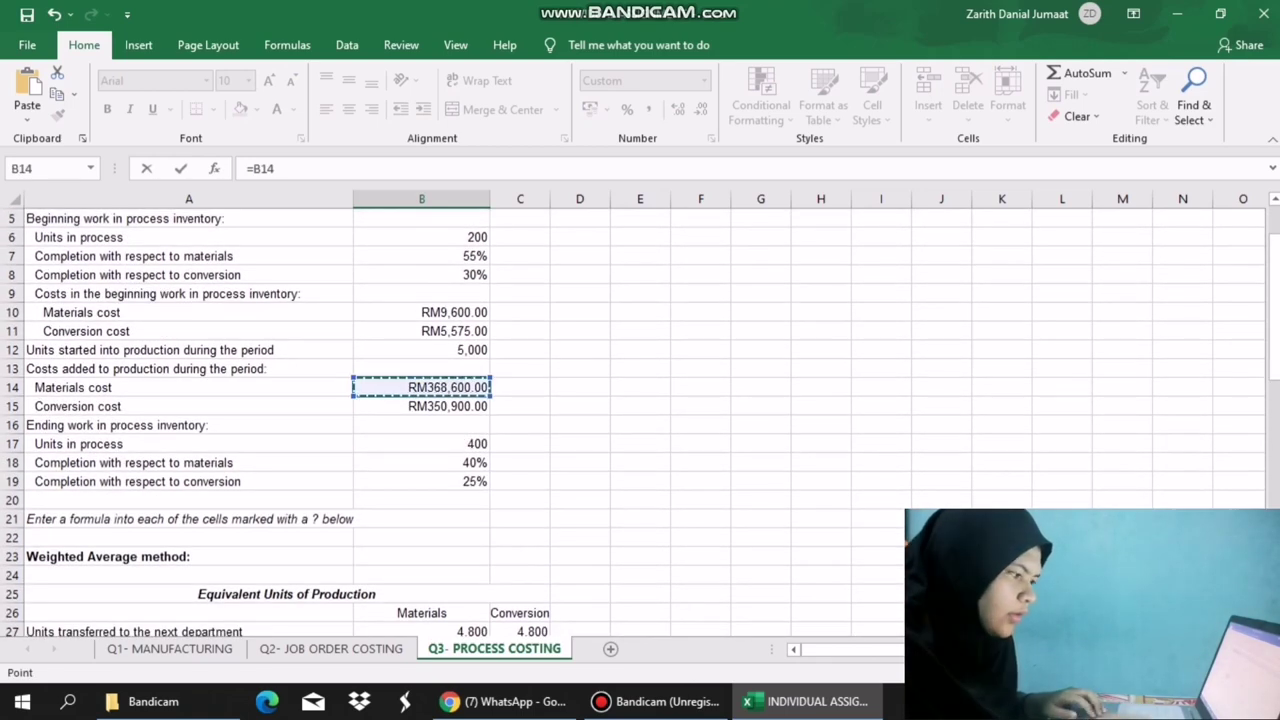
key("Tab")
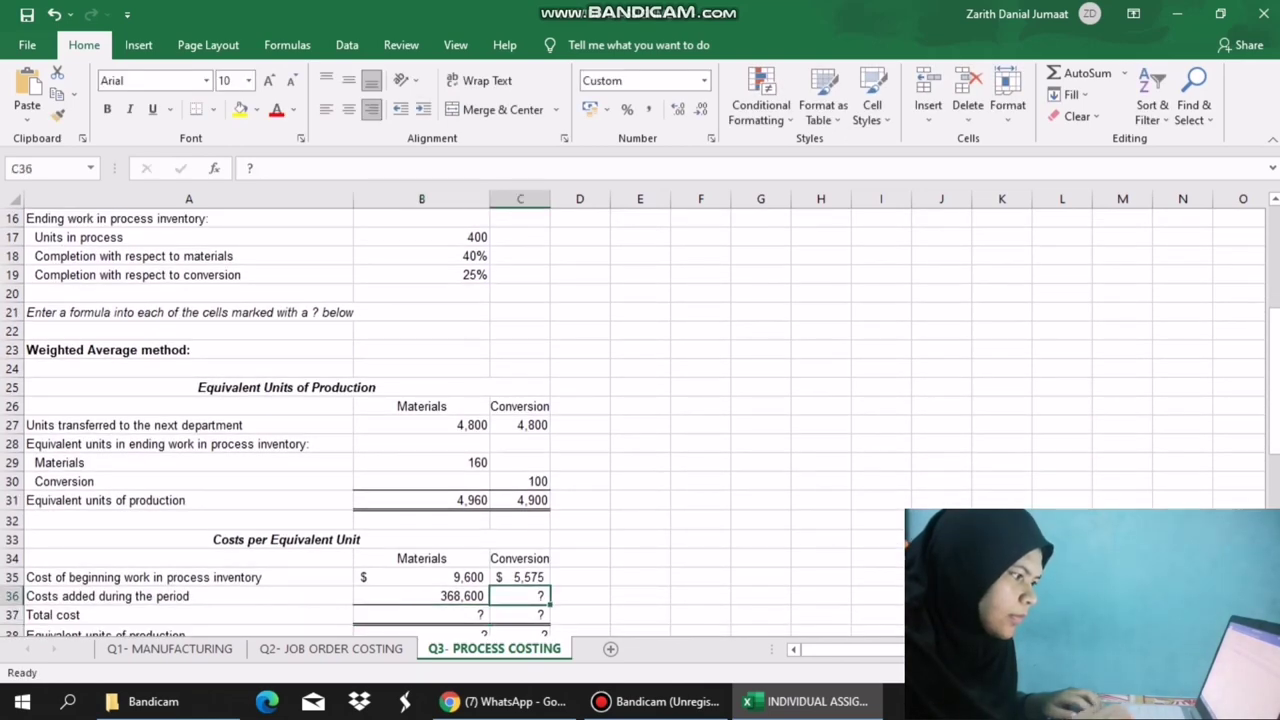
Link the conversion costs added during the period in C36 to the data section with =B15.
type("=")
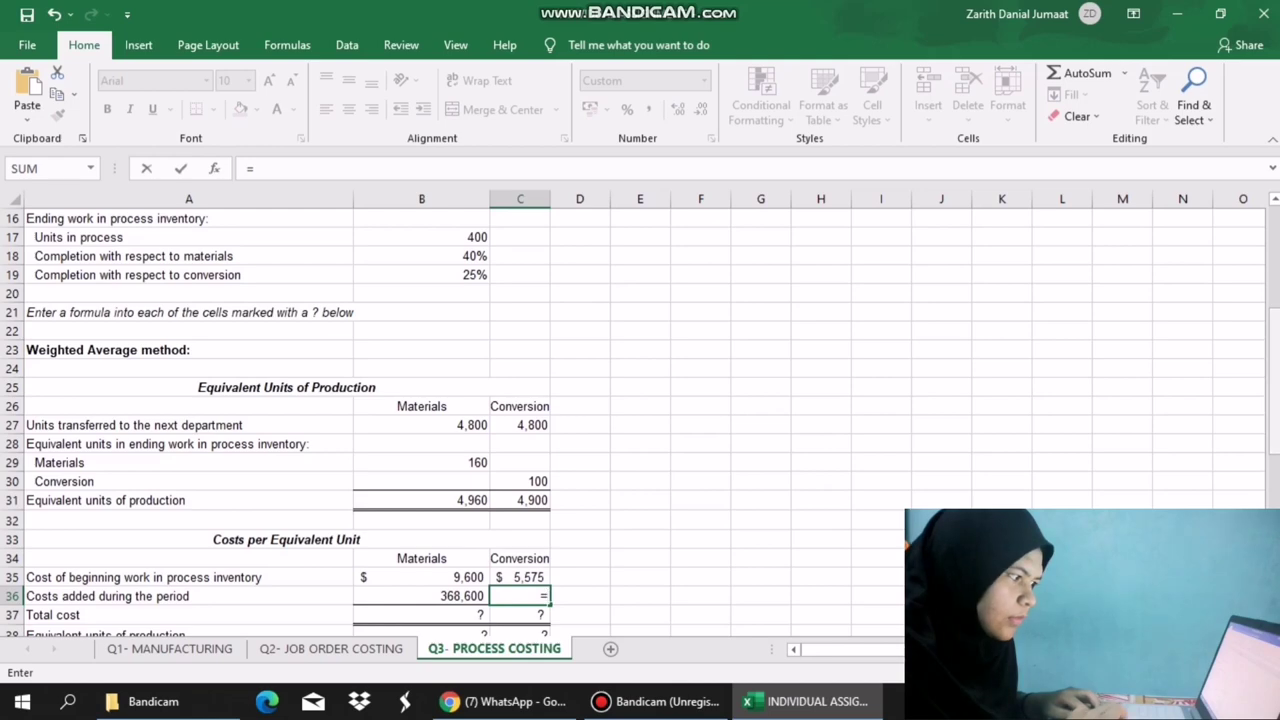
left_click_drag(1275, 382, 1275, 299)
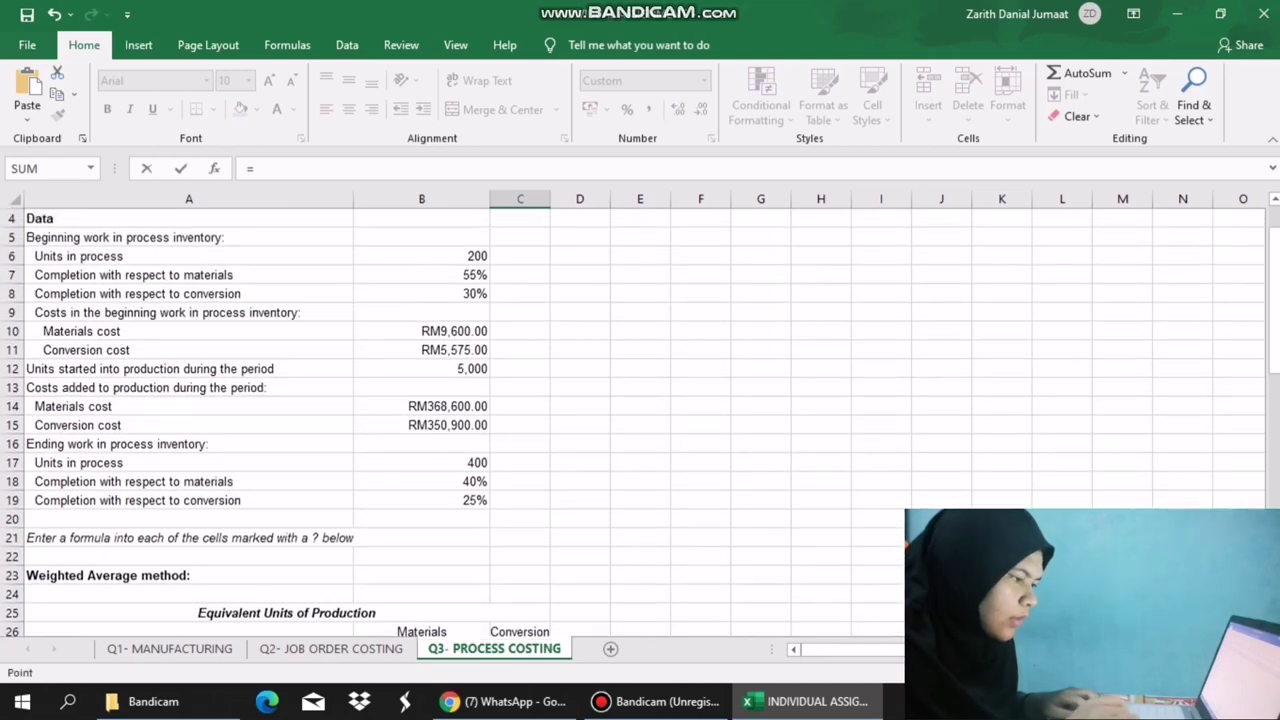
left_click(421, 425)
key("Return")
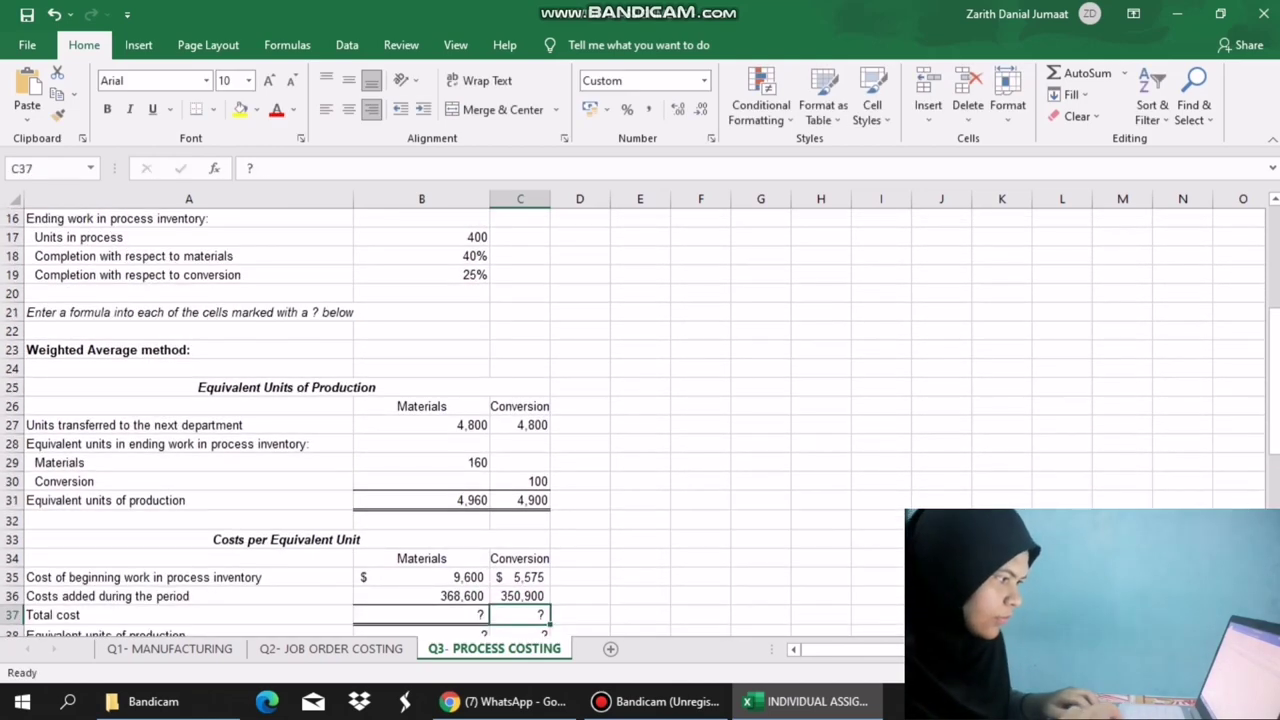
Calculate the total materials cost in B37 with the formula =B35+B36.
key("Left")
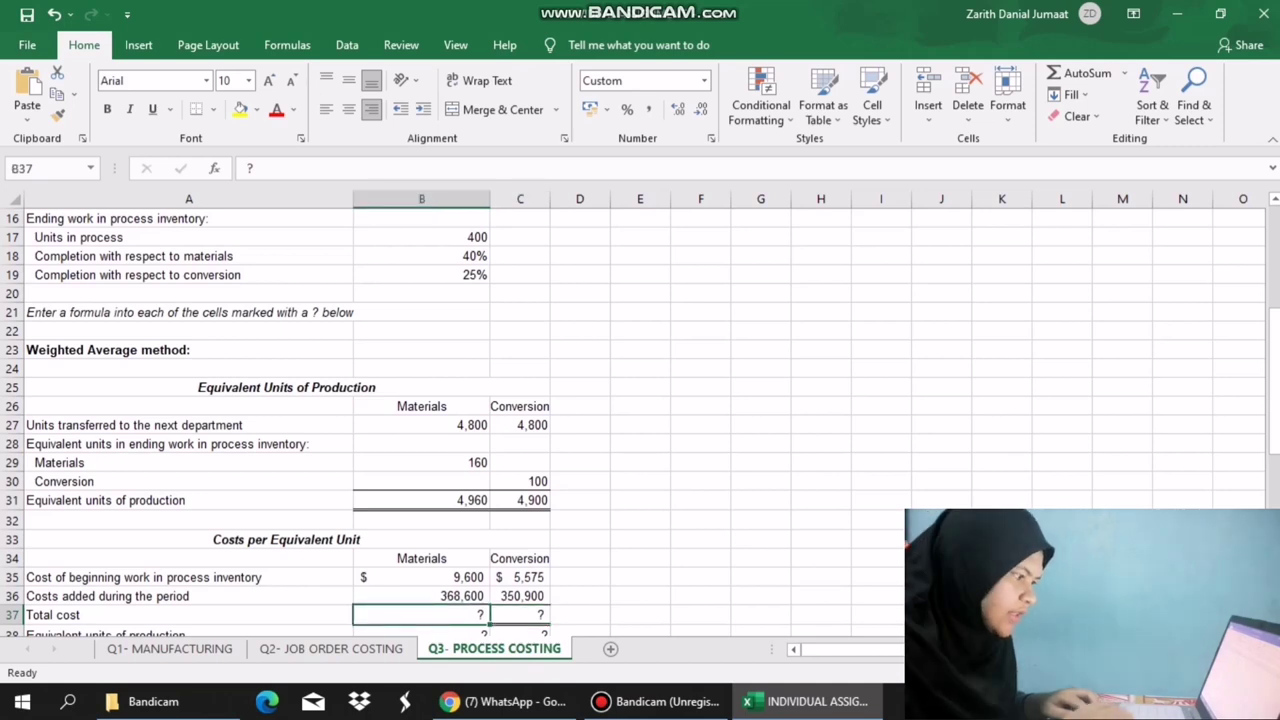
type("=")
left_click(421, 577)
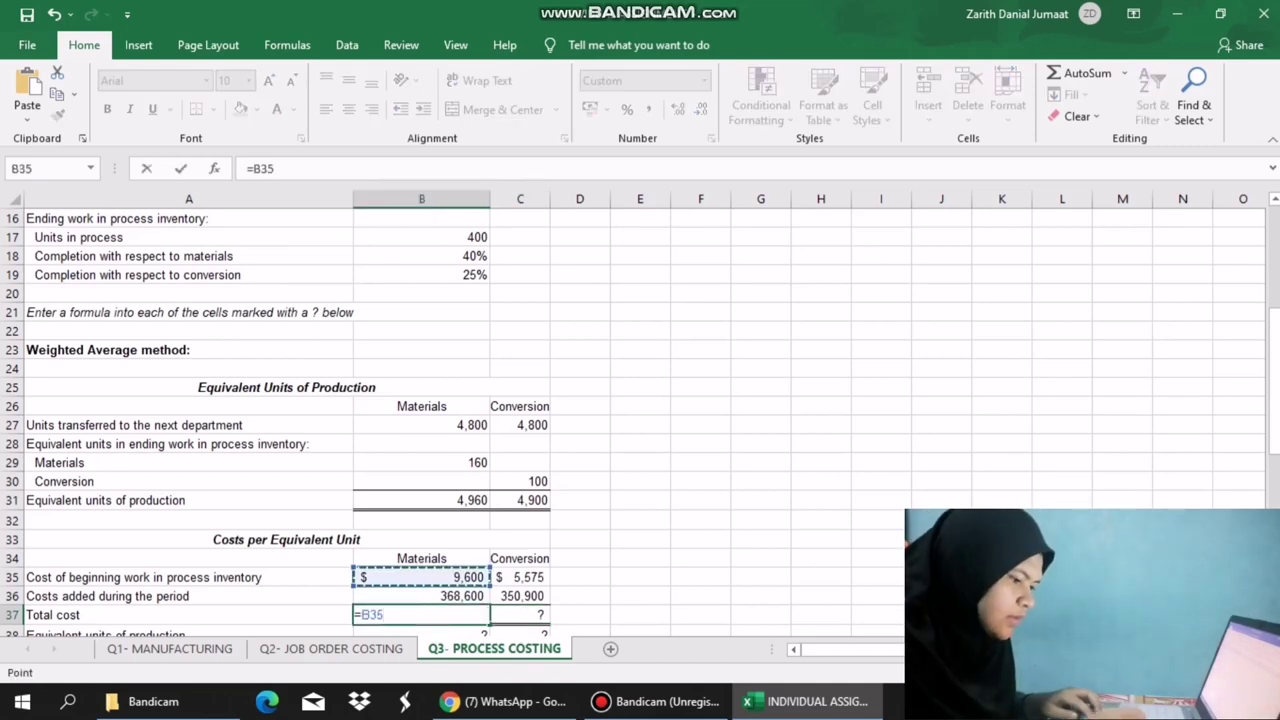
type("+")
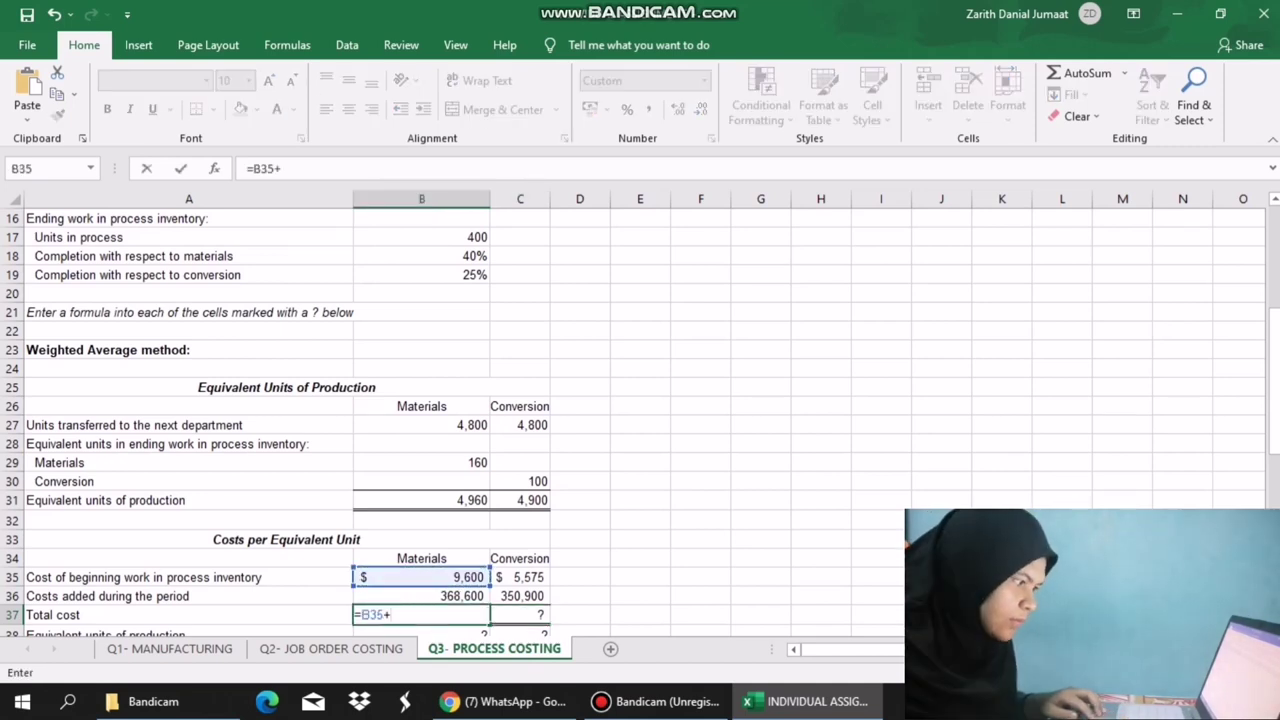
key("Down")
key("Up")
key("Up")
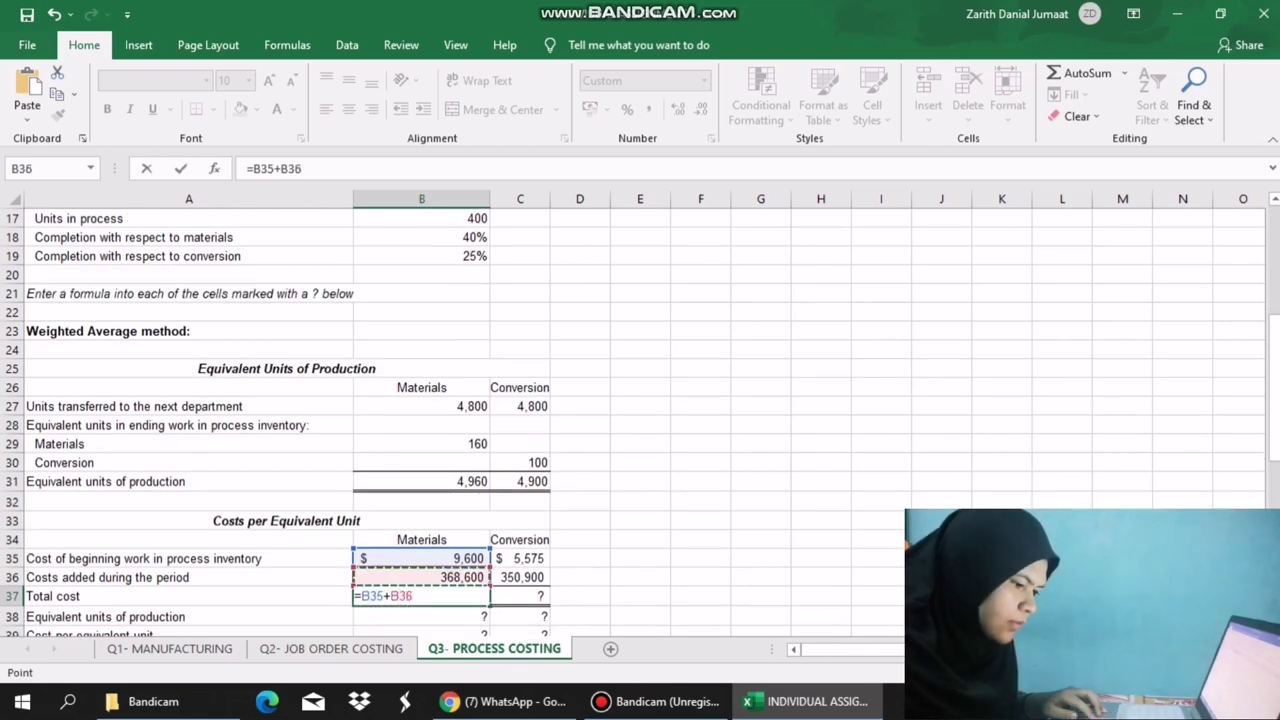
key("Return")
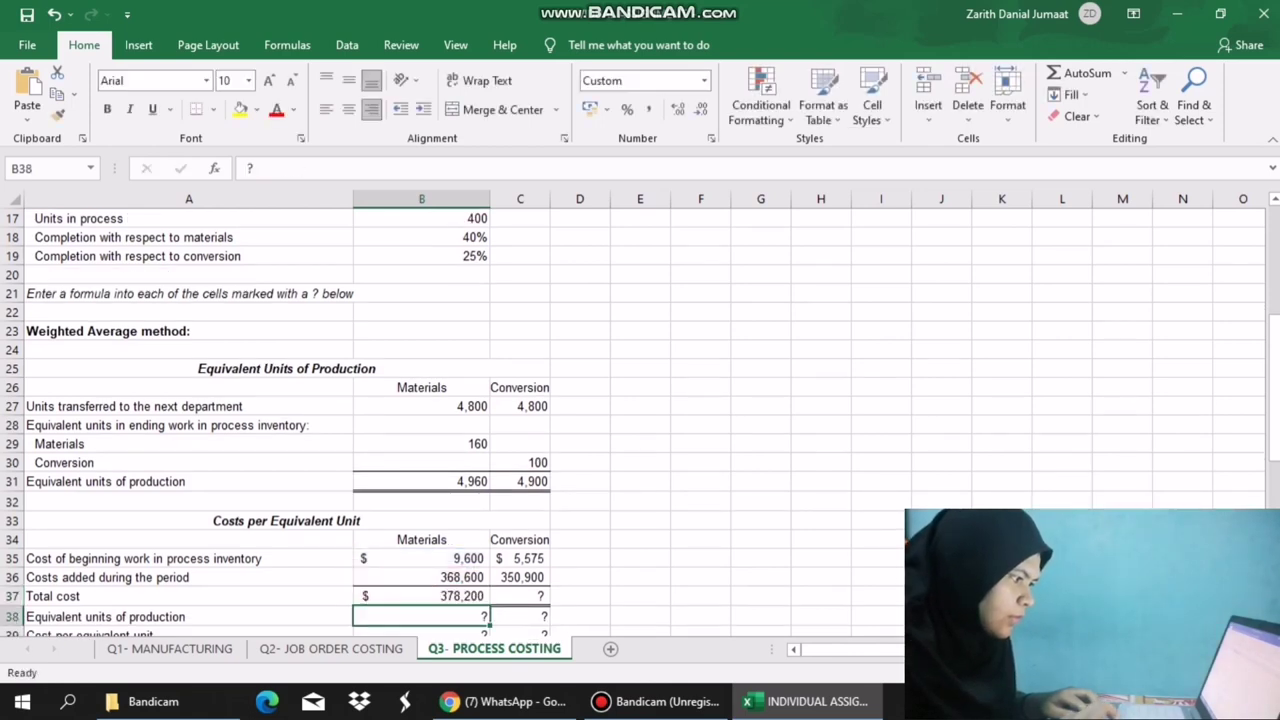
Calculate the total conversion cost in C37 with the formula =C35+C36.
double_click(530, 596)
type("=")
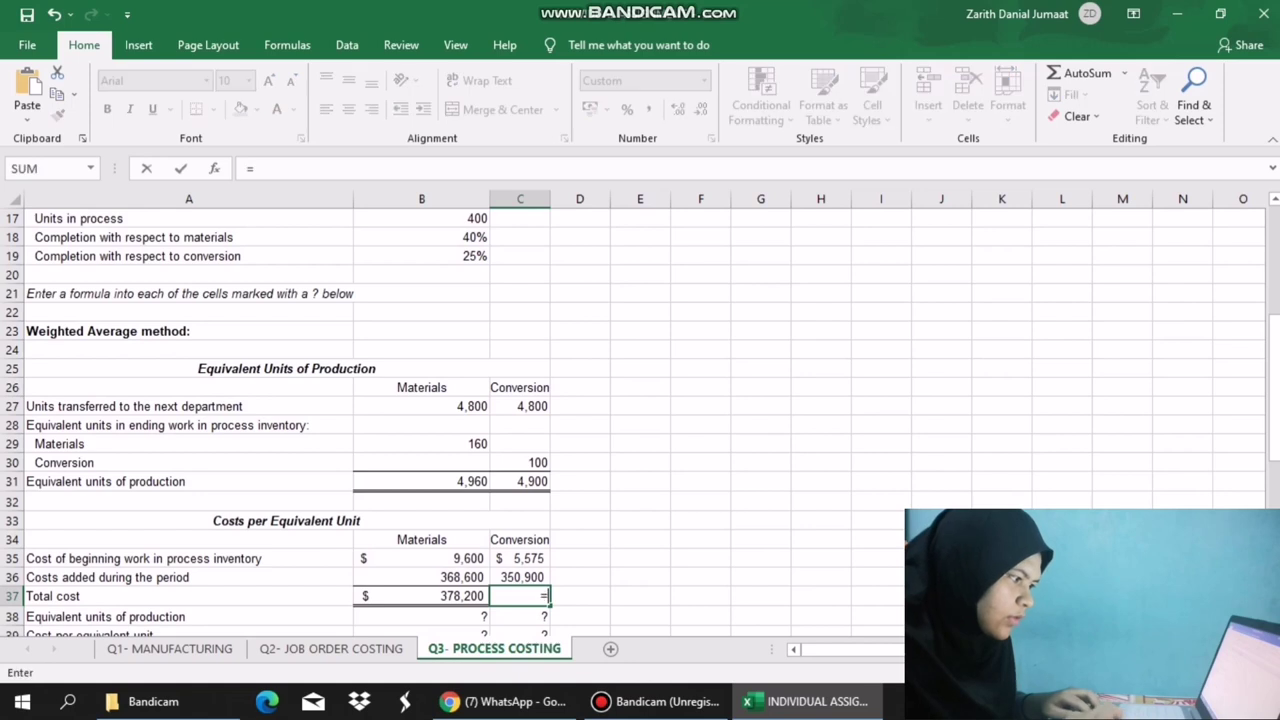
key("Up")
key("Up")
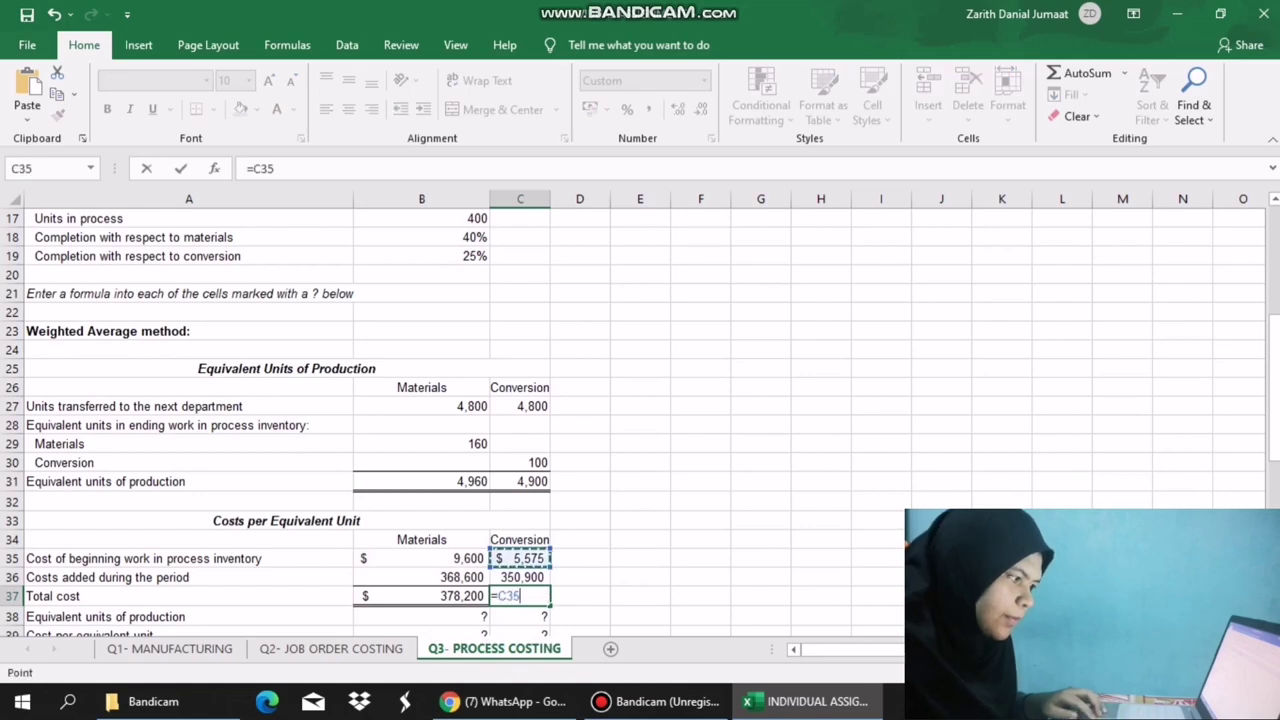
type("+")
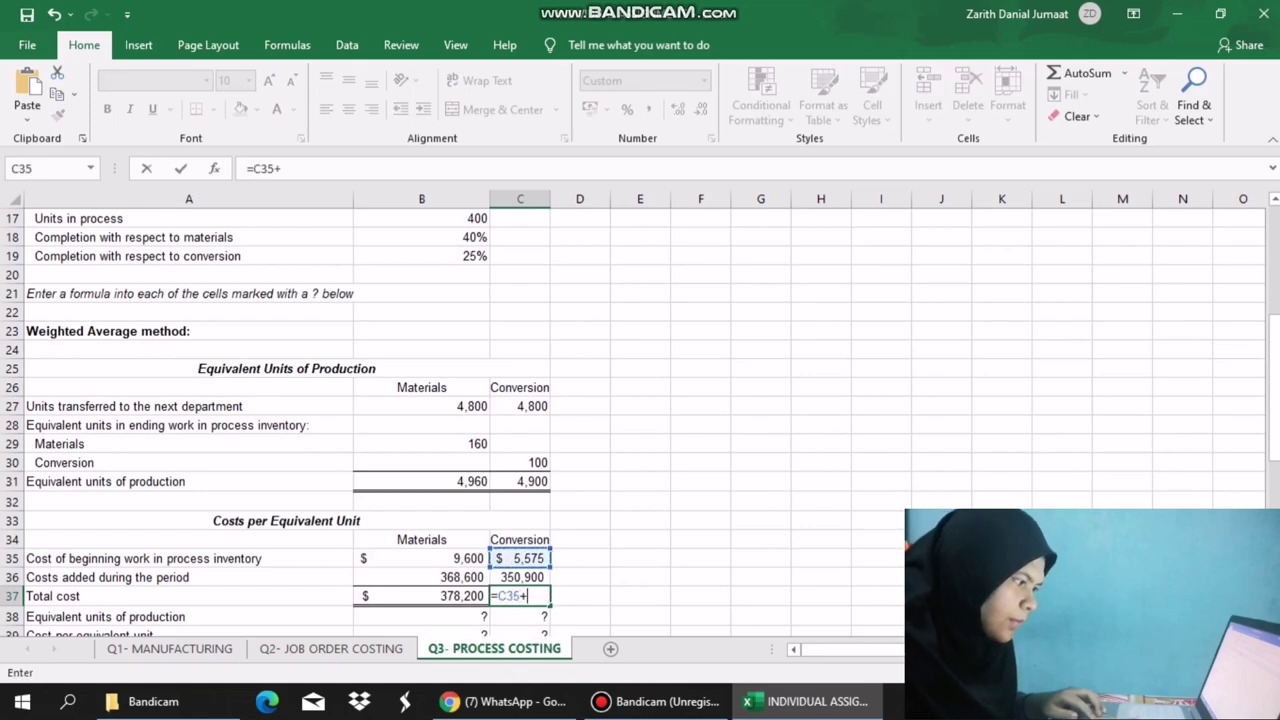
key("Up")
key("Return")
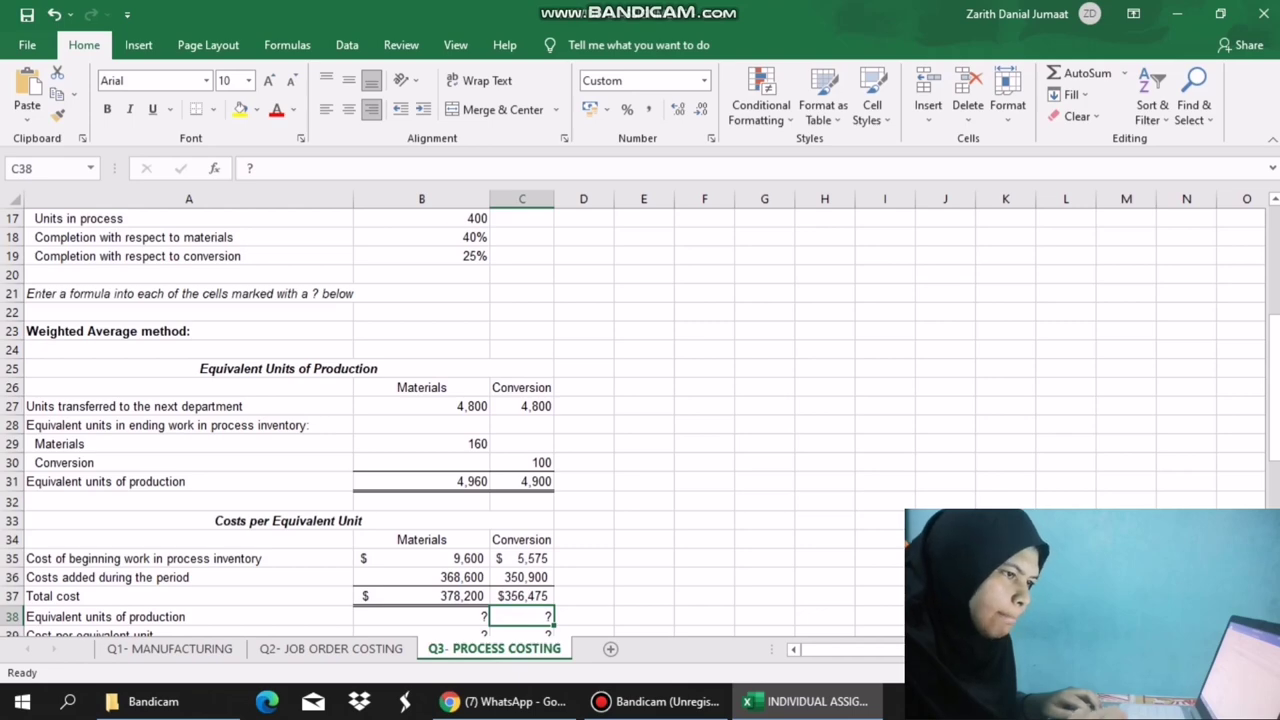
Link the equivalent units of production in B38 with =B31 and fill the formula across into C38.
left_click_drag(1275, 391, 1275, 416)
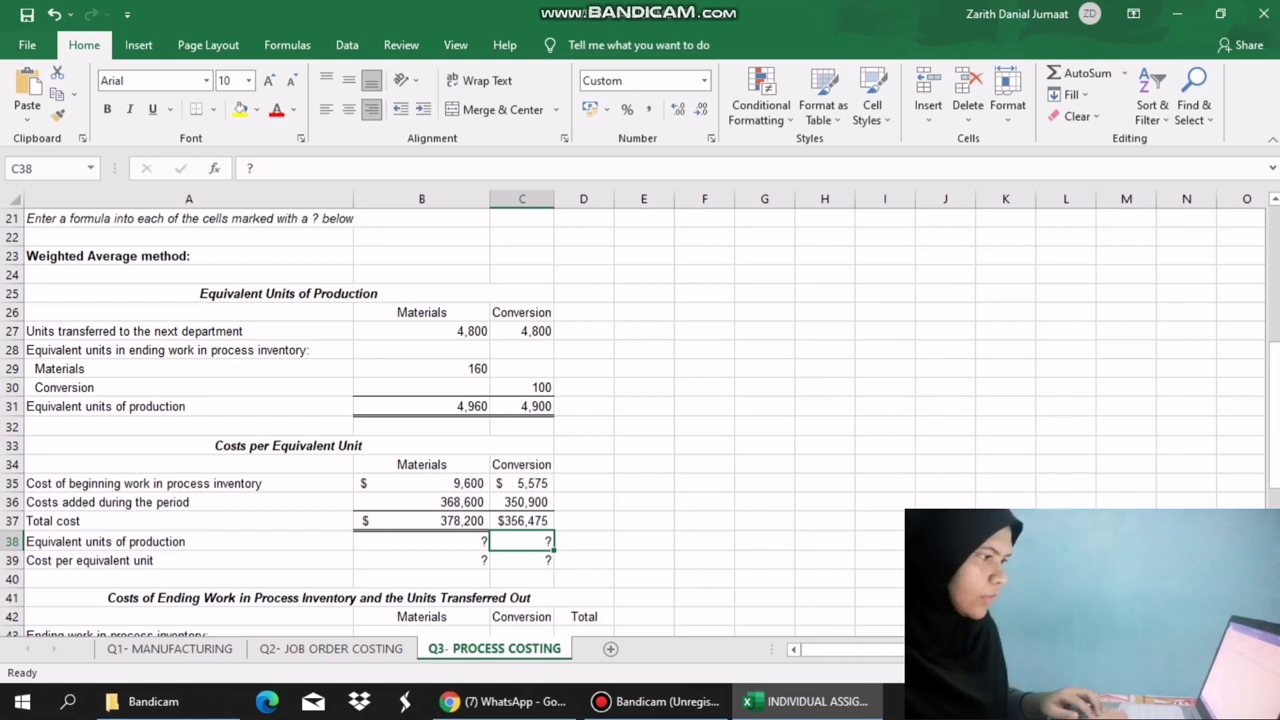
left_click(421, 541)
type("=")
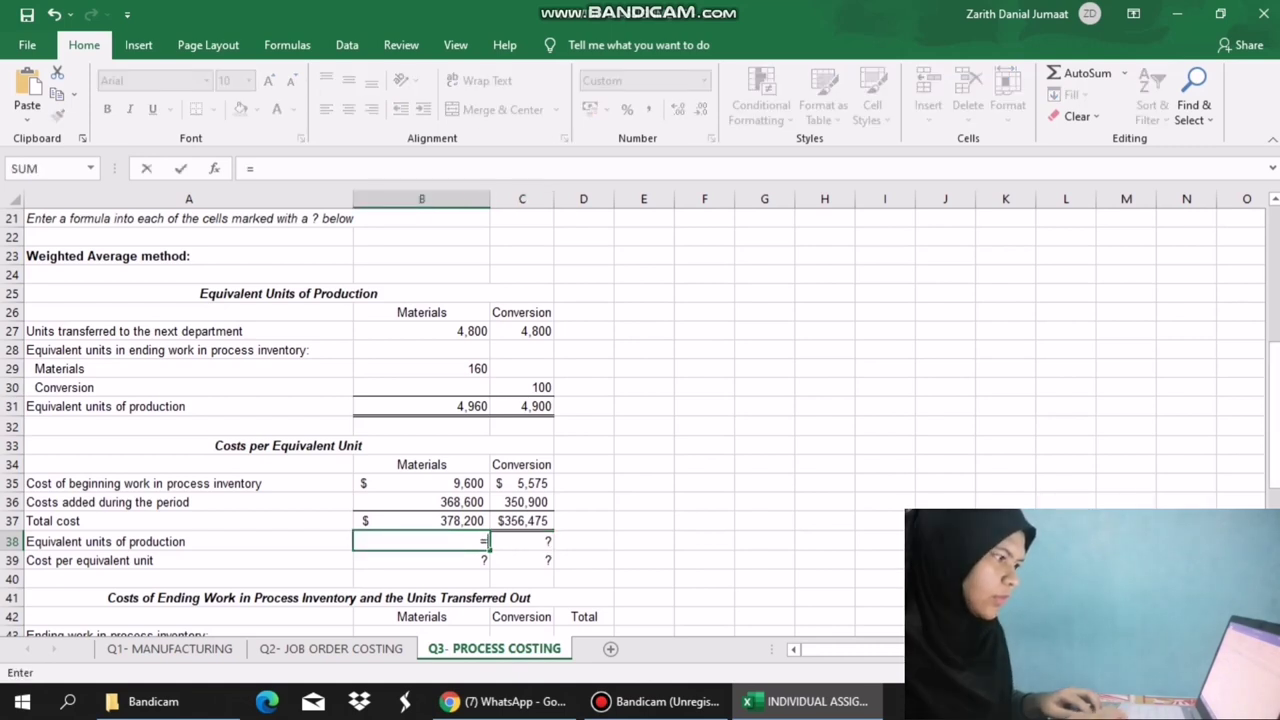
left_click(421, 407)
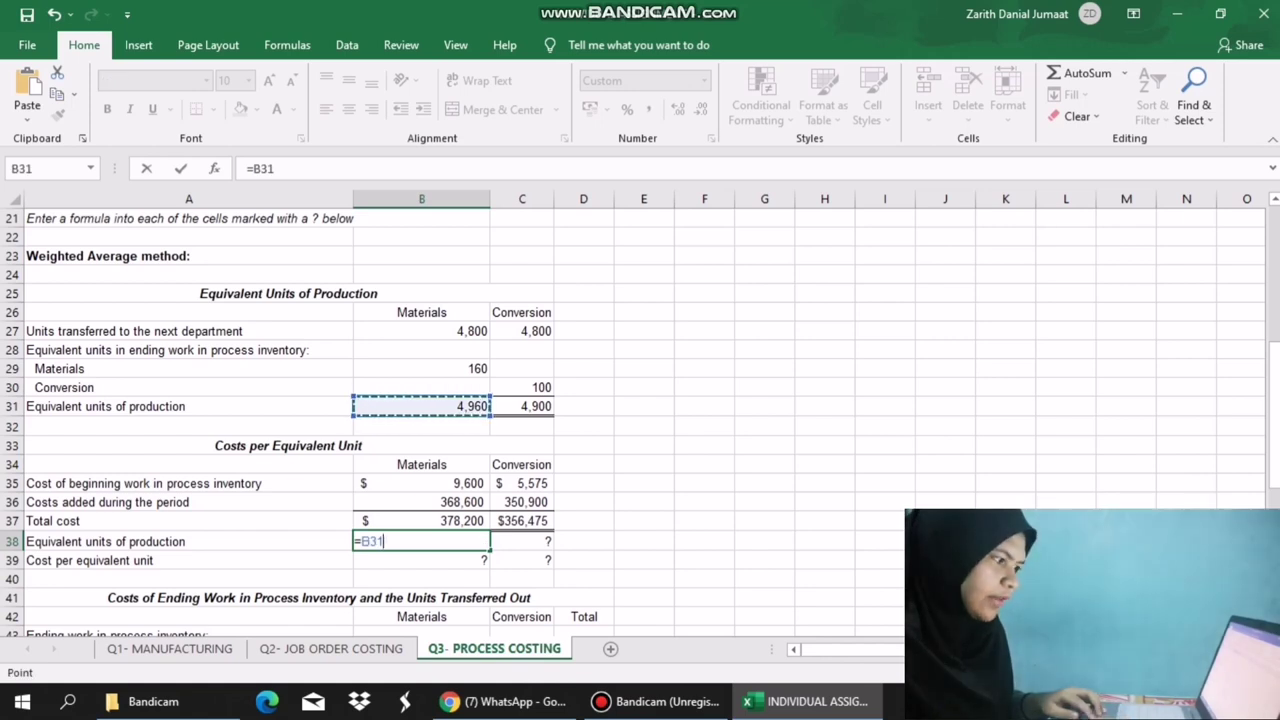
key("Return")
left_click(421, 541)
left_click_drag(490, 550, 545, 546)
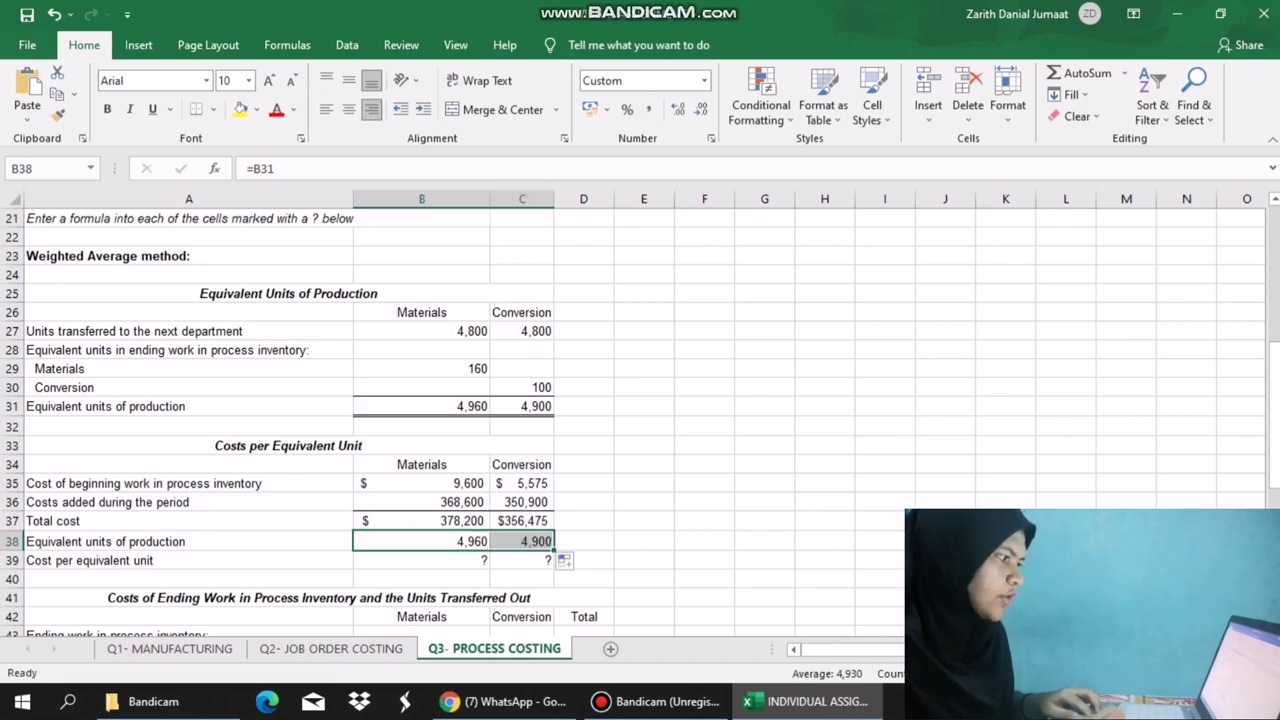
Calculate the materials cost per equivalent unit in B39 with =B37/B38 and fill the formula across into C39.
left_click(421, 561)
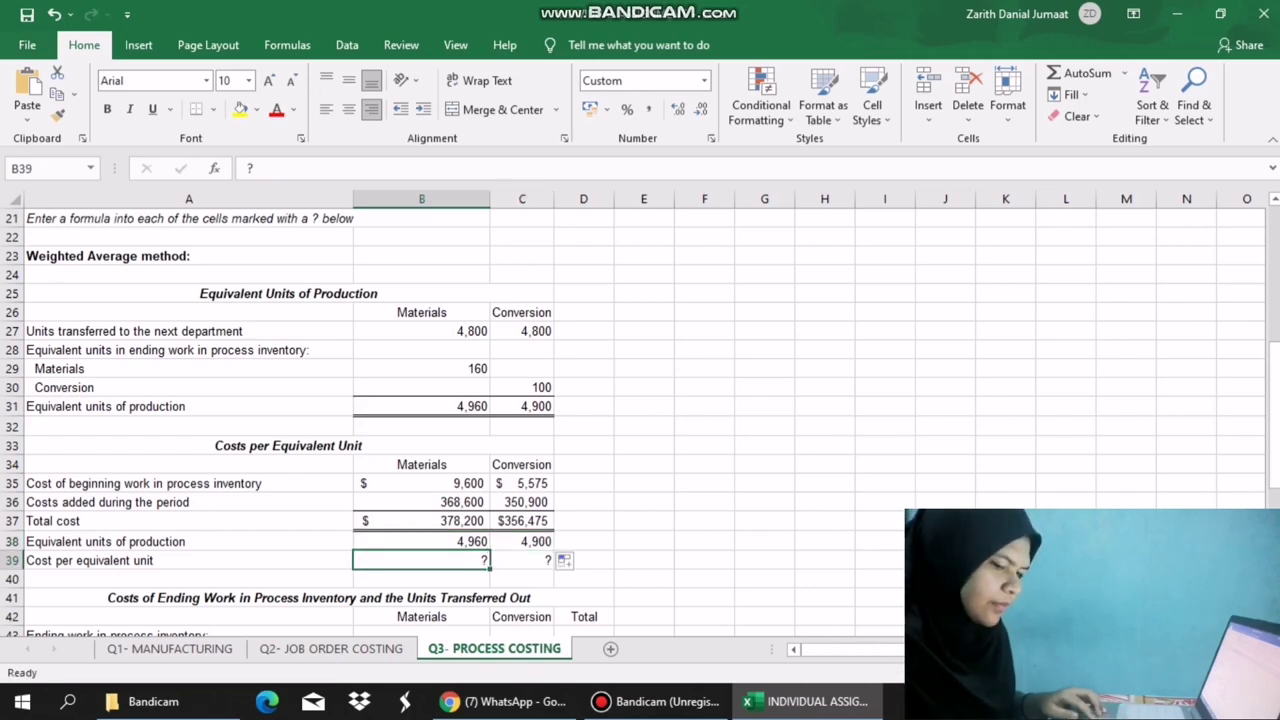
type("=")
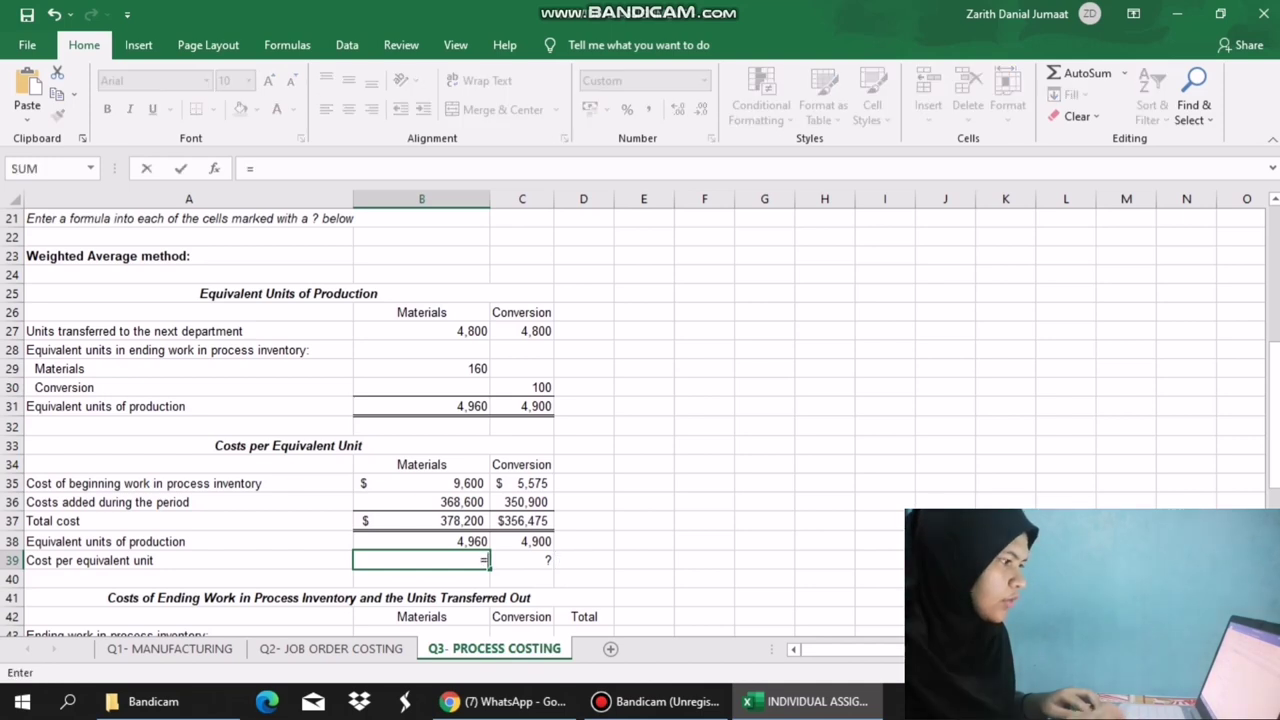
key("Up")
key("Up")
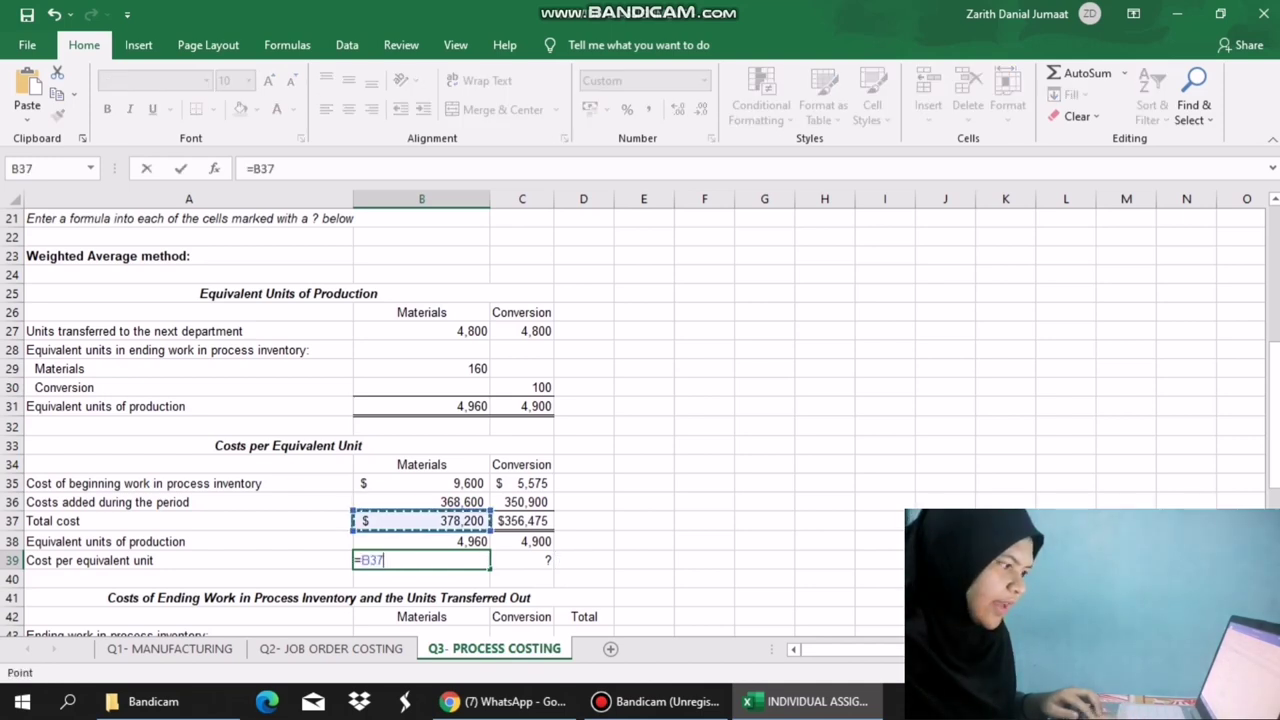
type("?")
key("BackSpace")
type("/")
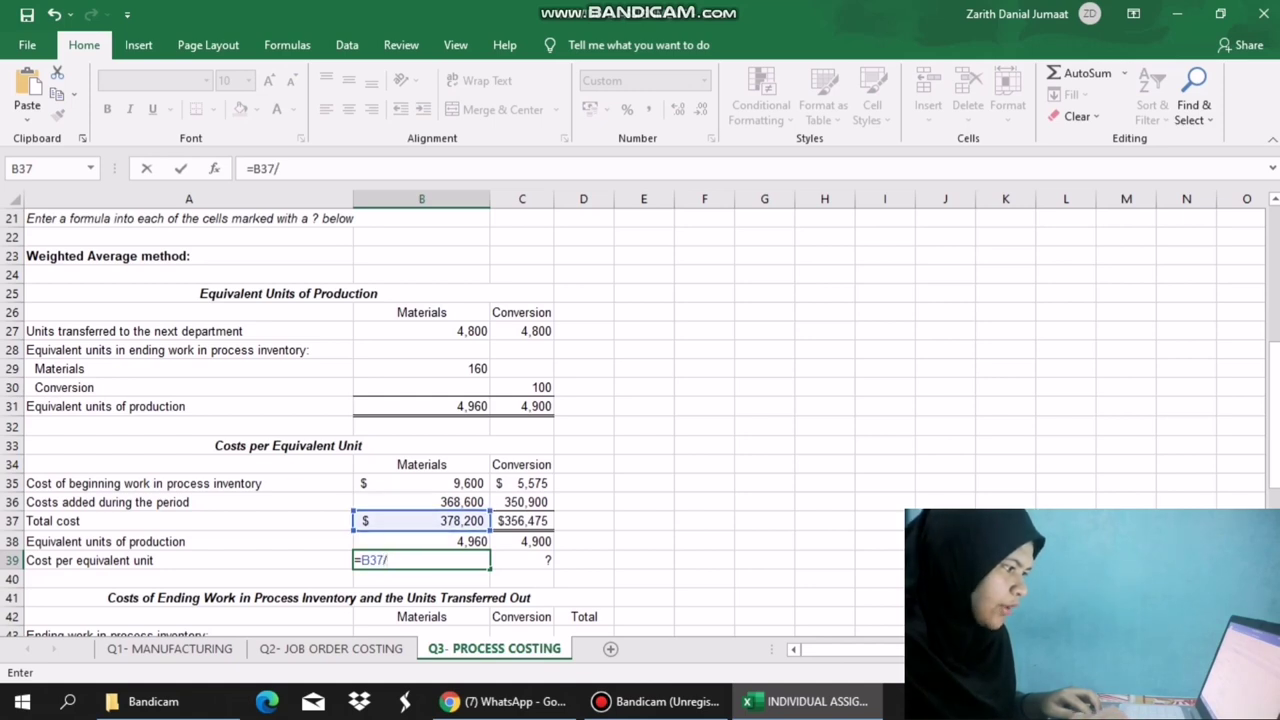
key("Up")
key("ctrl+Return")
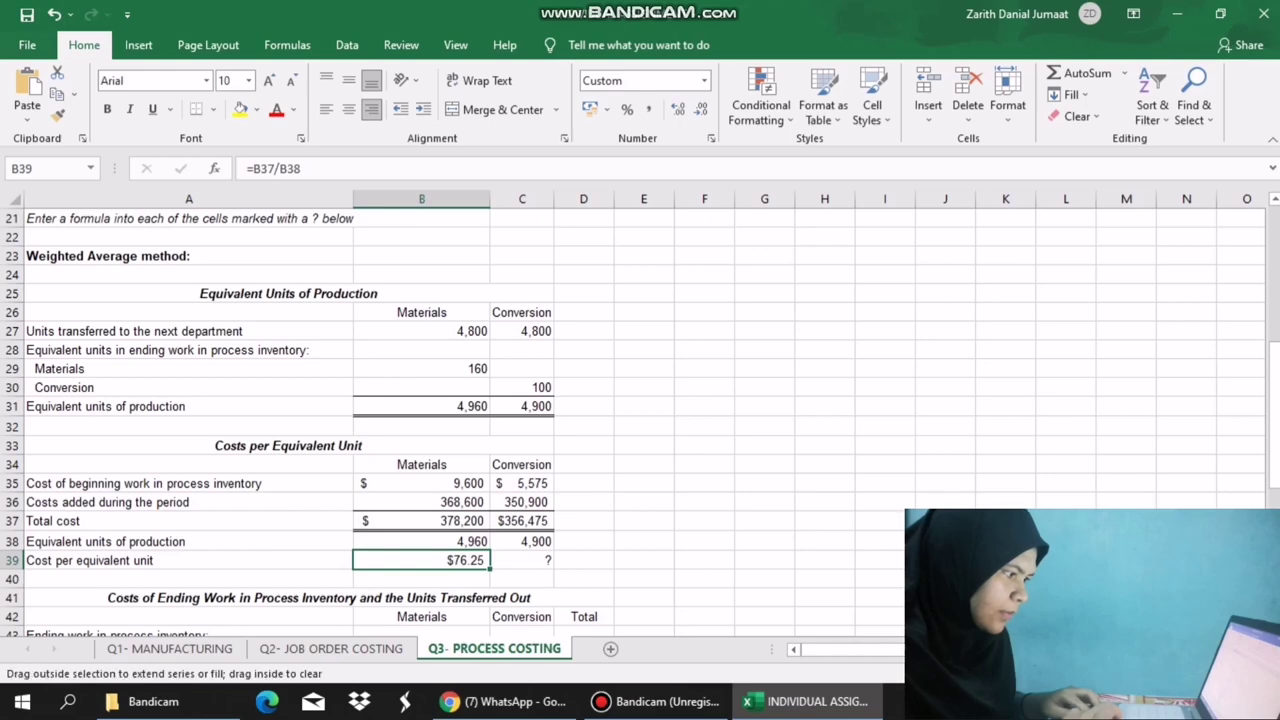
left_click_drag(490, 568, 545, 565)
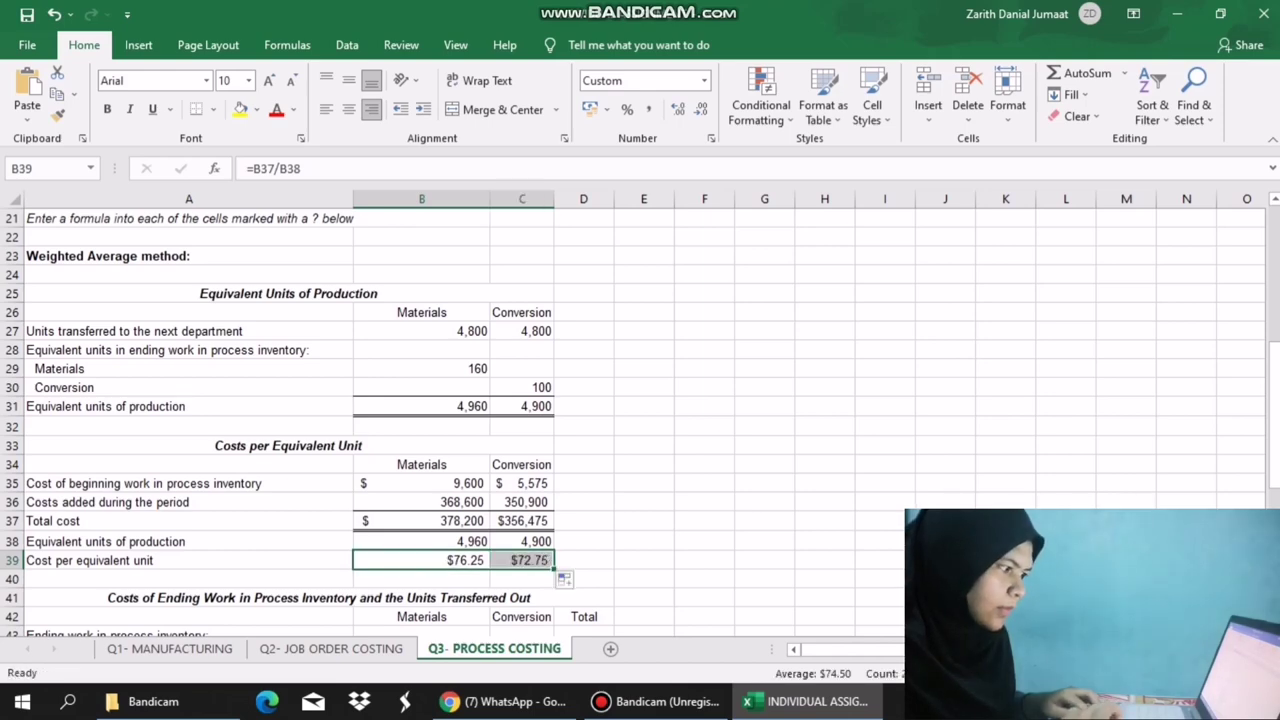
Link the materials equivalent units of ending work in process inventory in B44 with =B29.
left_click_drag(1274, 424, 1274, 496)
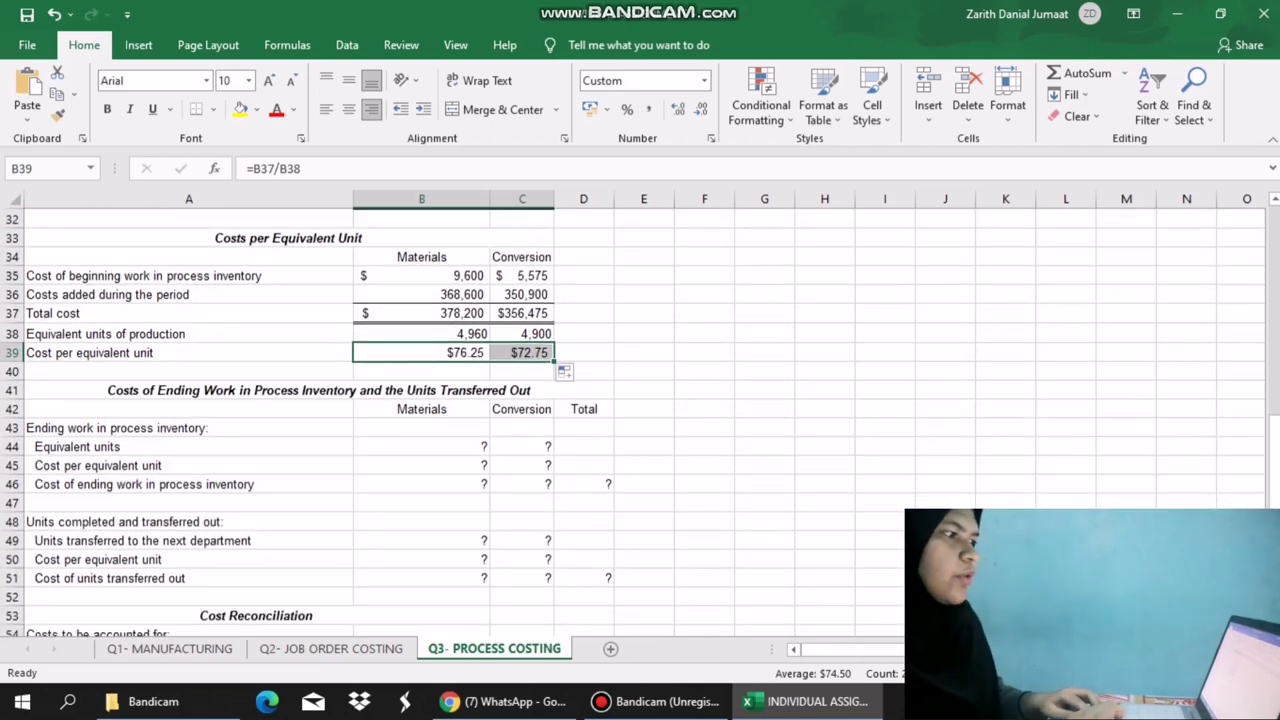
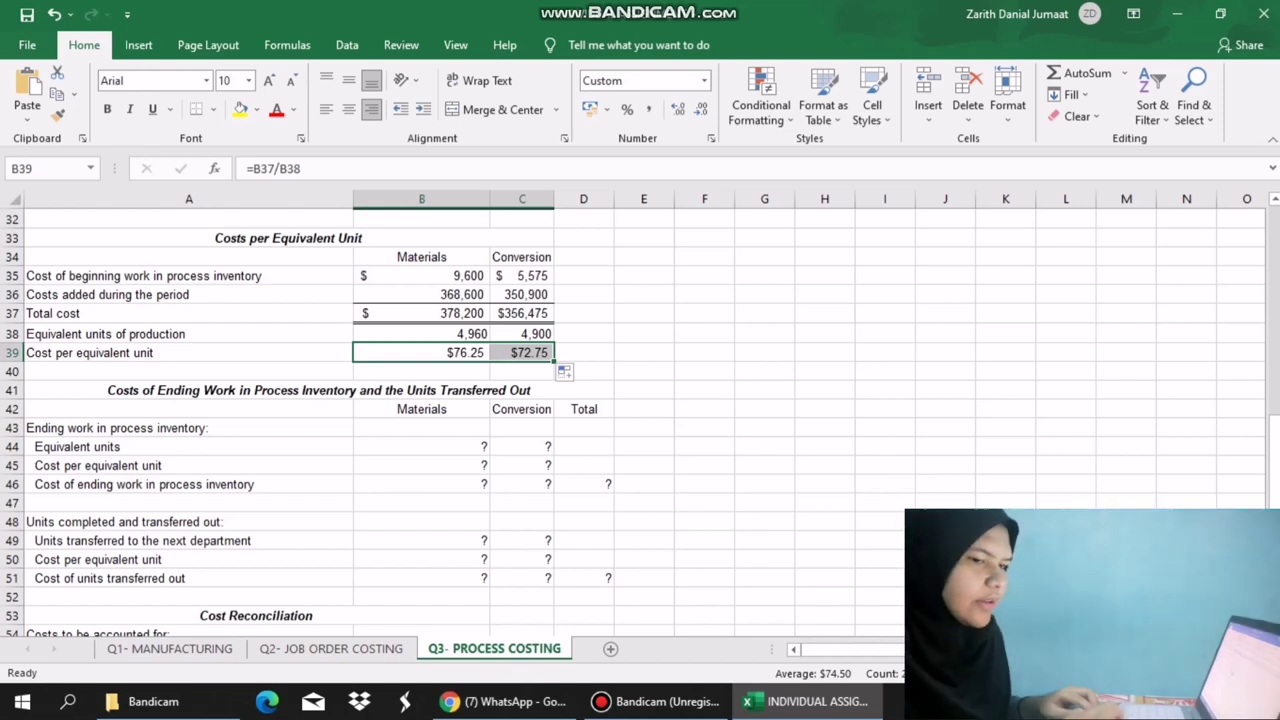
left_click(421, 447)
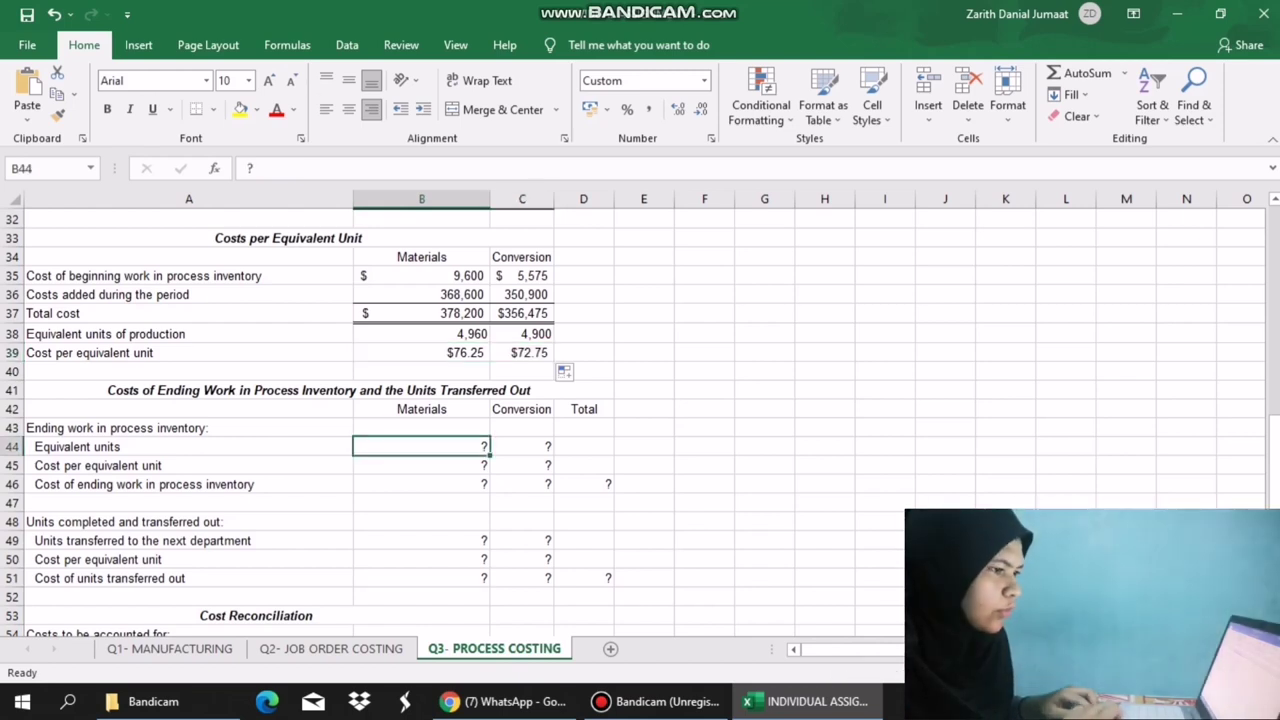
left_click_drag(1274, 436, 1274, 365)
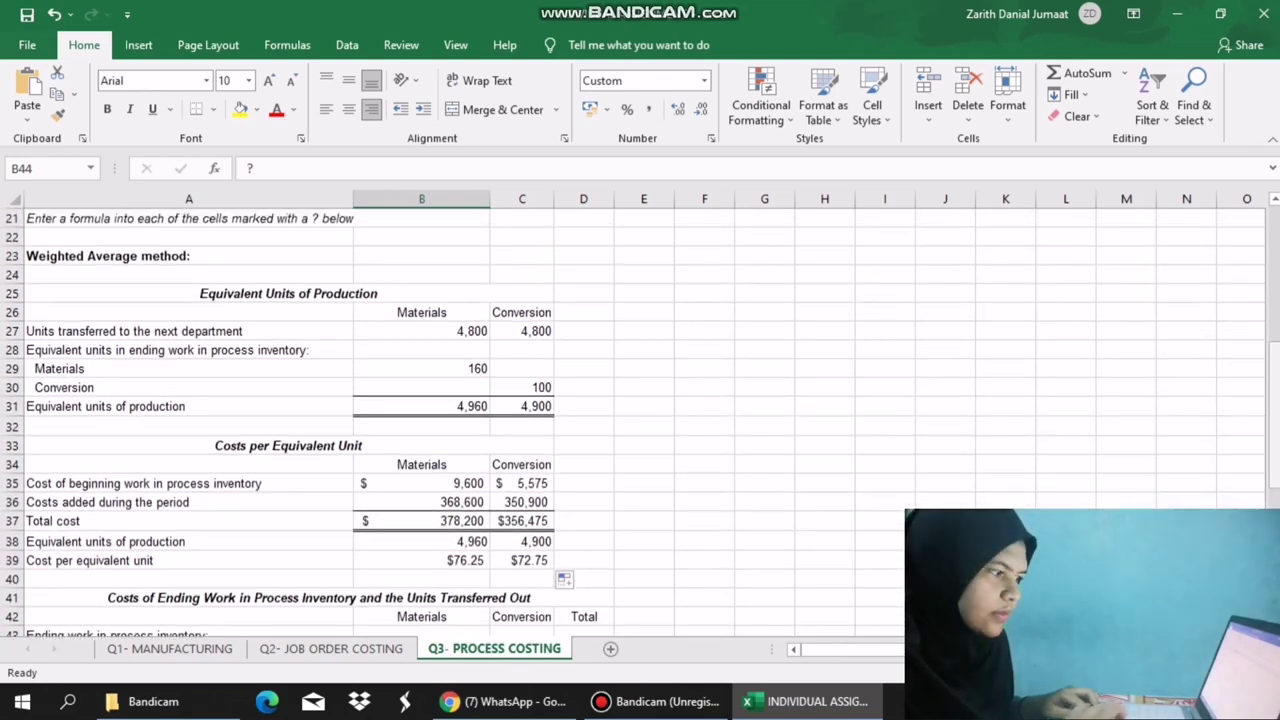
left_click_drag(1273, 433, 1273, 346)
type("=")
left_click(421, 444)
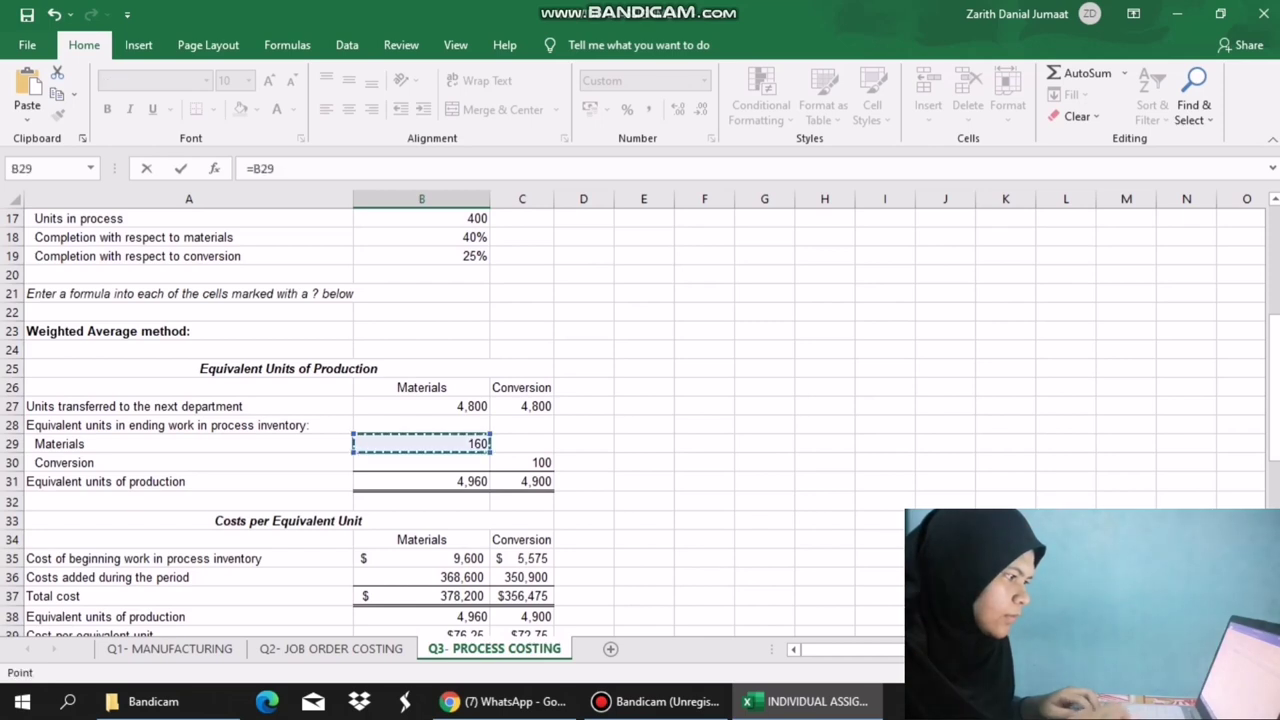
key("Return")
Link the conversion equivalent units of ending work in process inventory in C44 with =C30.
left_click(521, 598)
type("=")
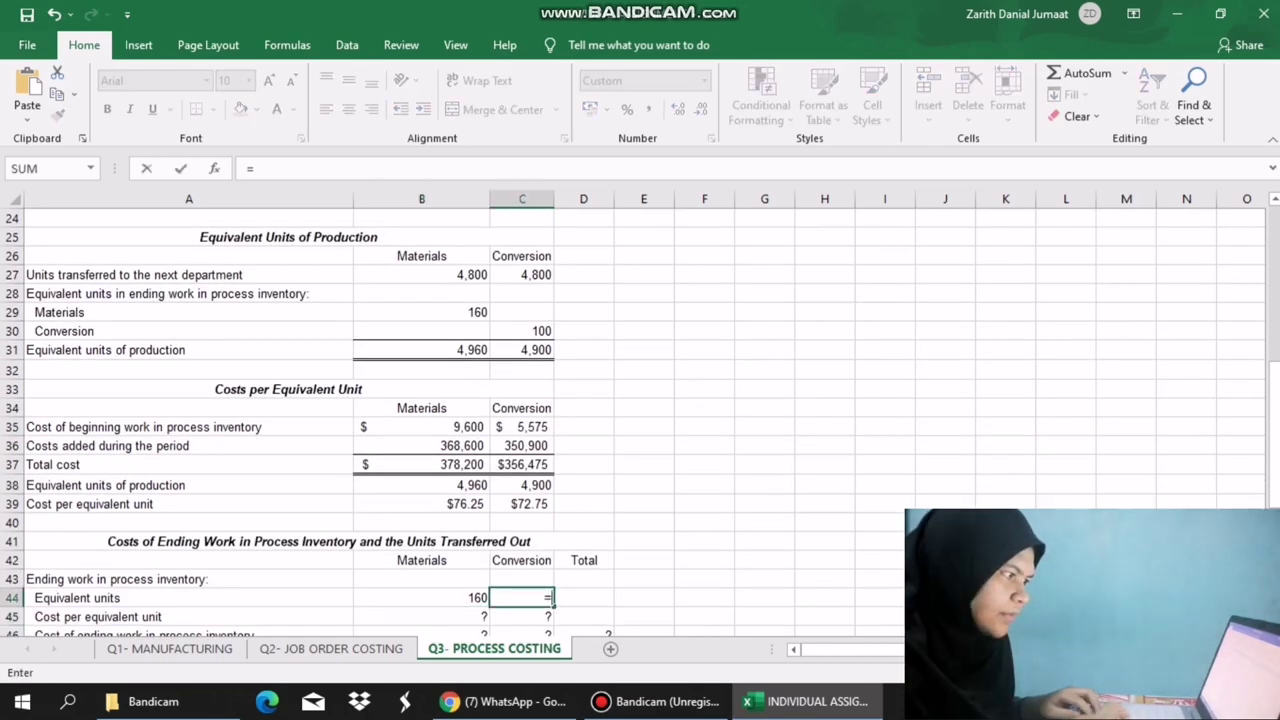
left_click(521, 331)
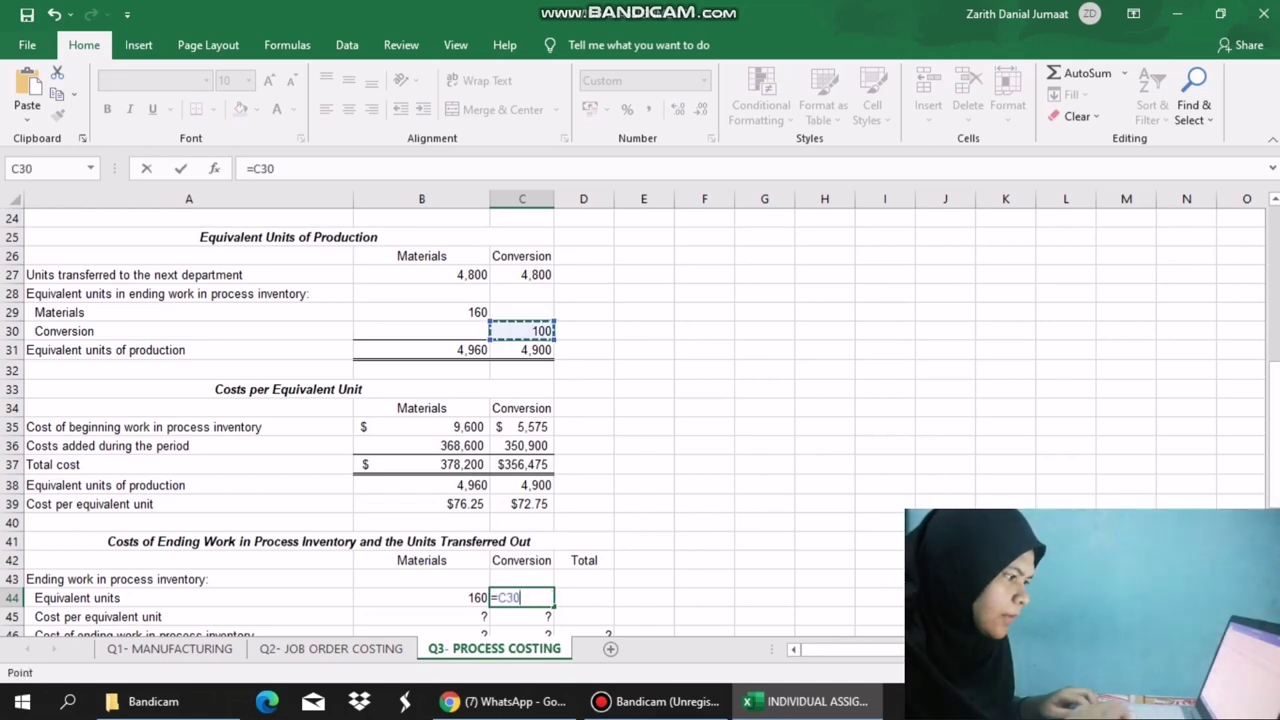
key("Return")
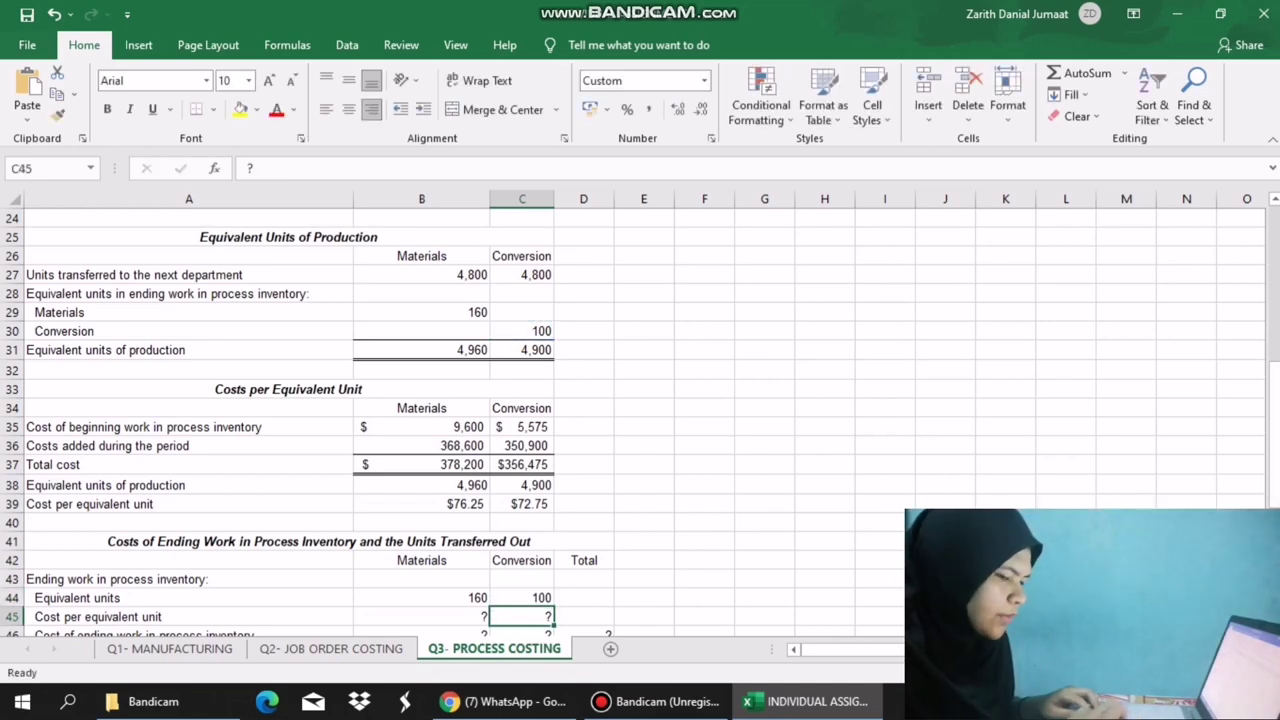
Link the ending inventory's cost per equivalent unit in B45 with =B39 and fill the formula across into C45.
left_click(421, 617)
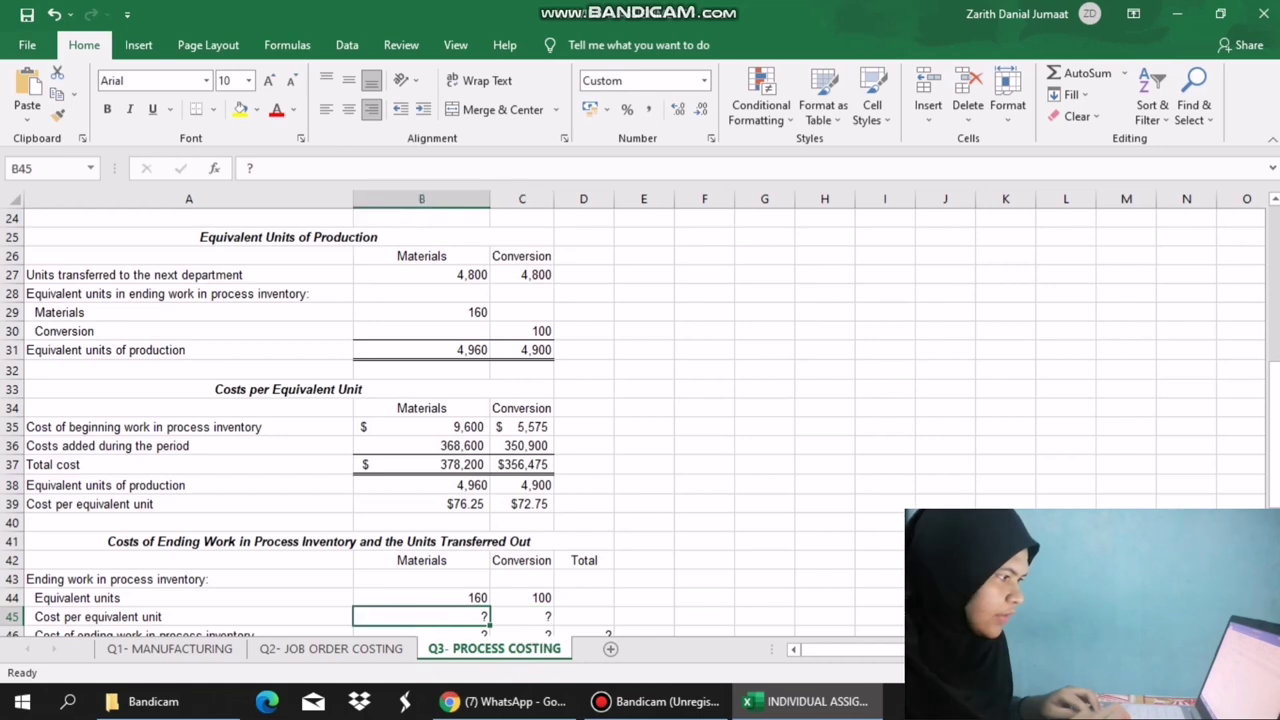
type("=")
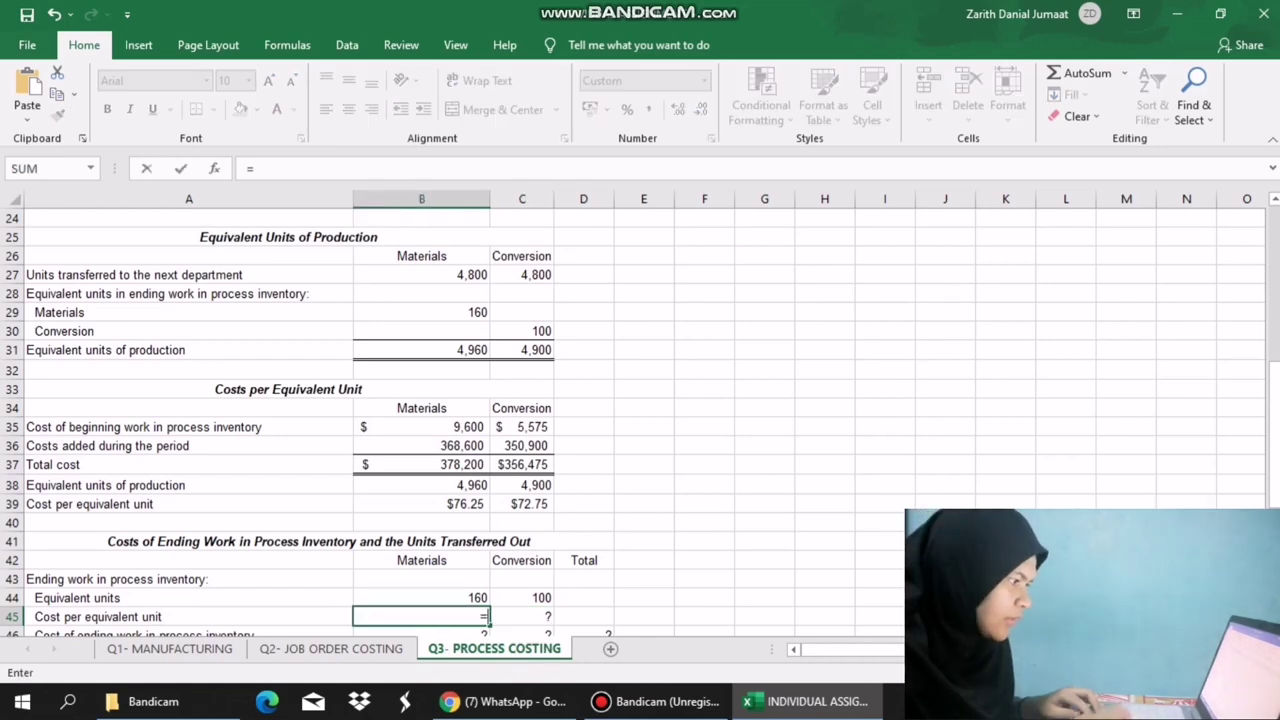
left_click(421, 504)
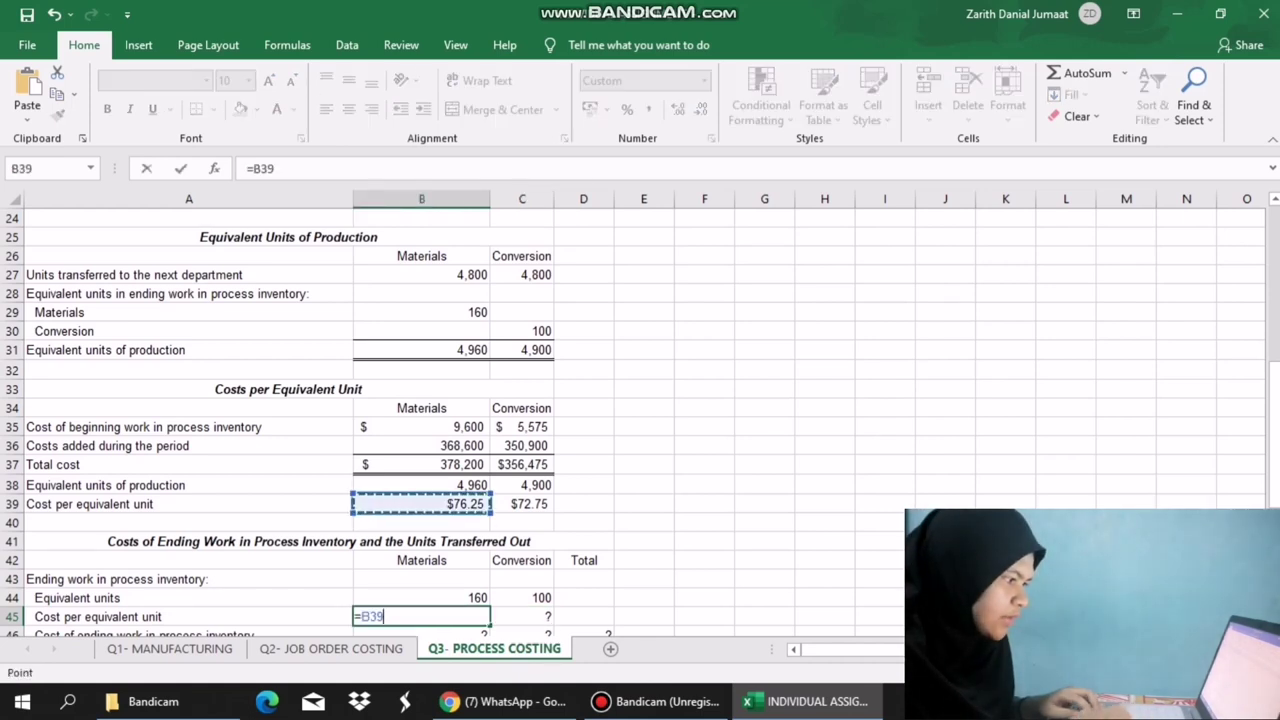
key("Return")
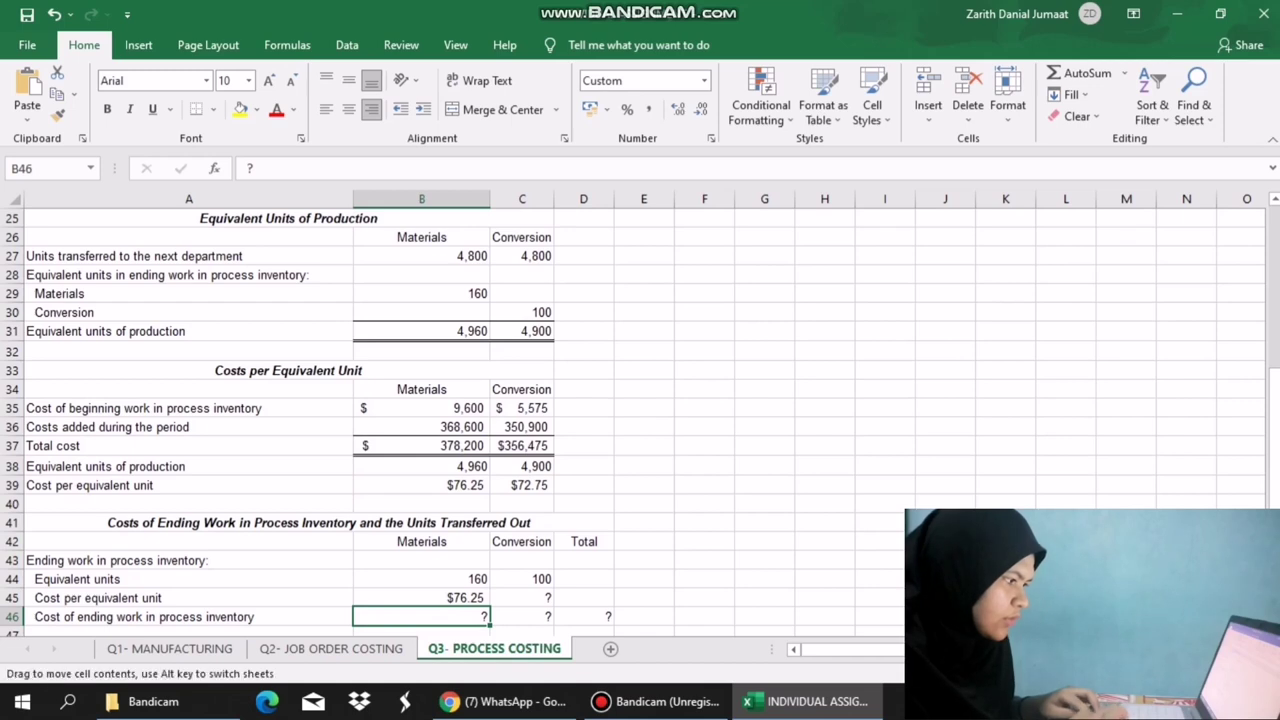
left_click(450, 598)
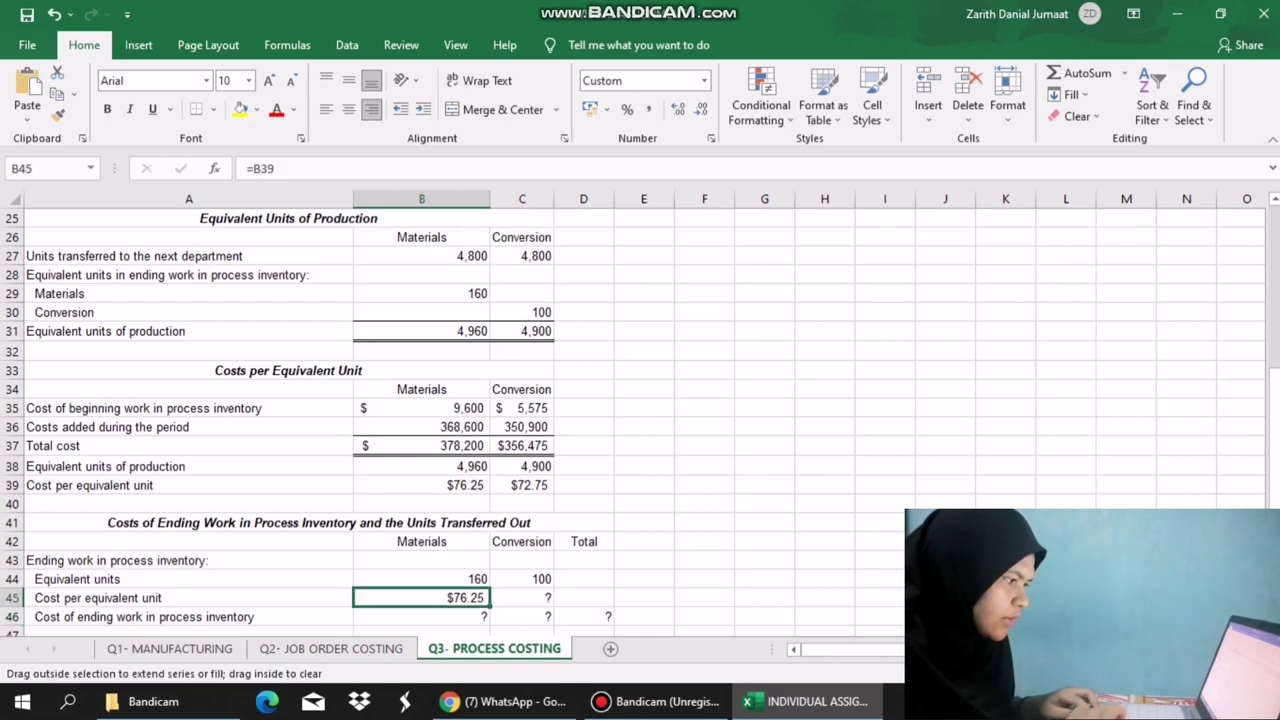
left_click_drag(490, 606, 550, 606)
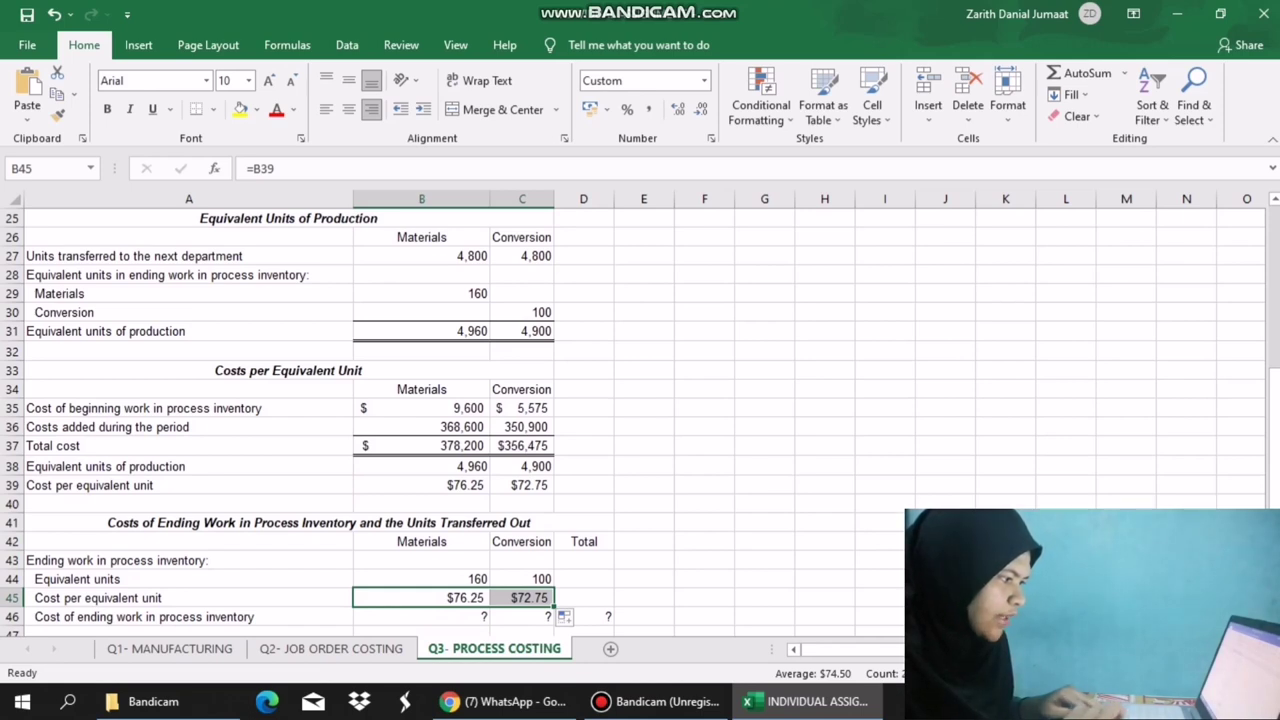
Calculate the materials cost of ending work in process inventory in B46 with =B44*B45 and fill the formula across into C46.
left_click(422, 617)
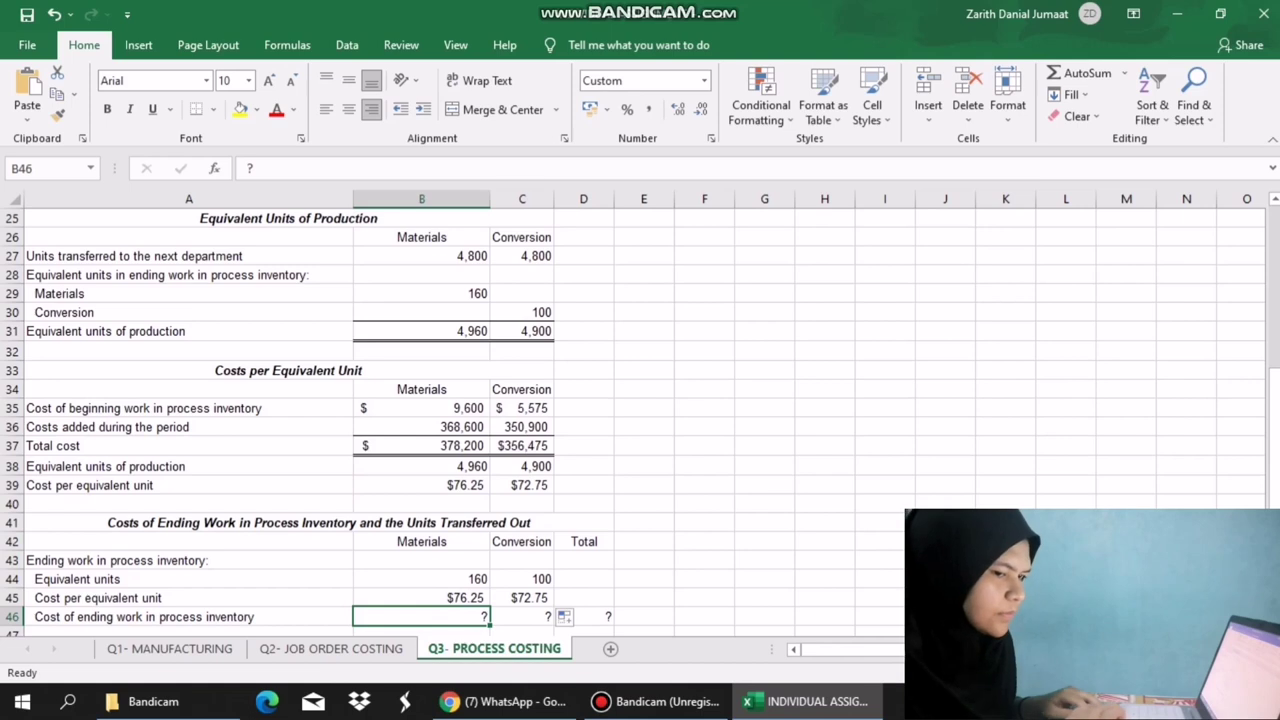
type("=")
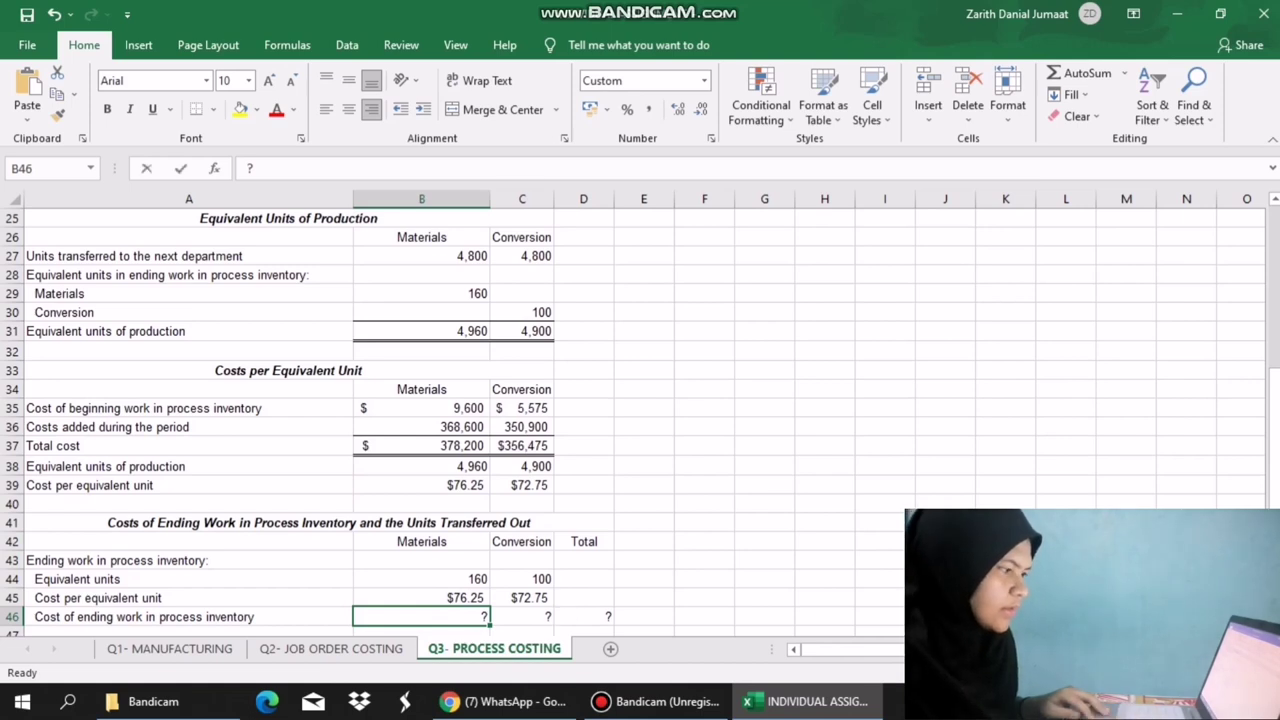
type("=")
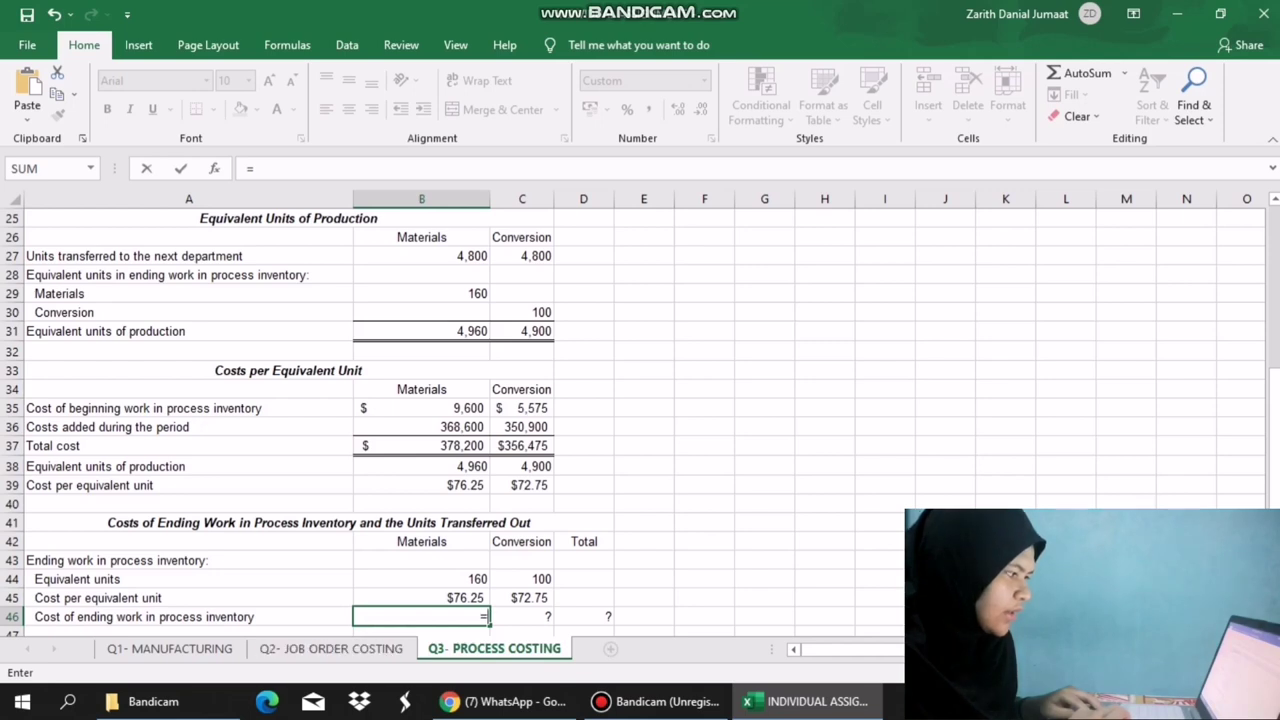
left_click(421, 579)
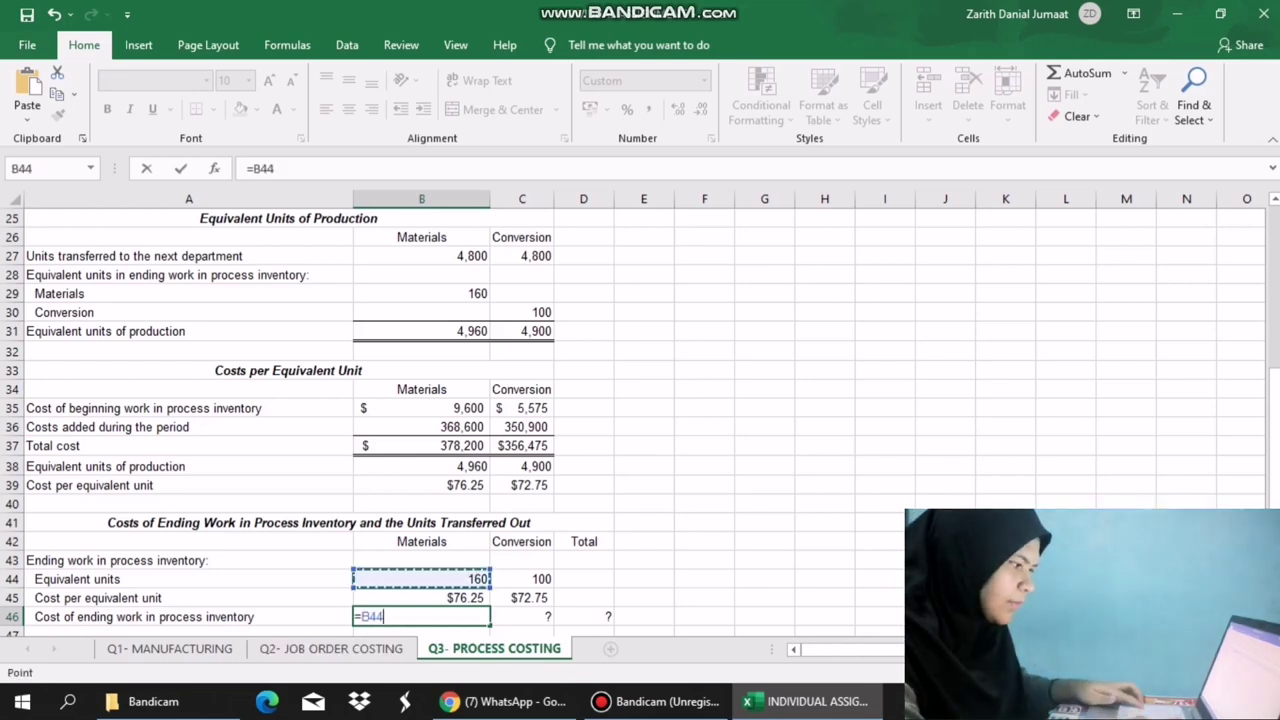
type("*")
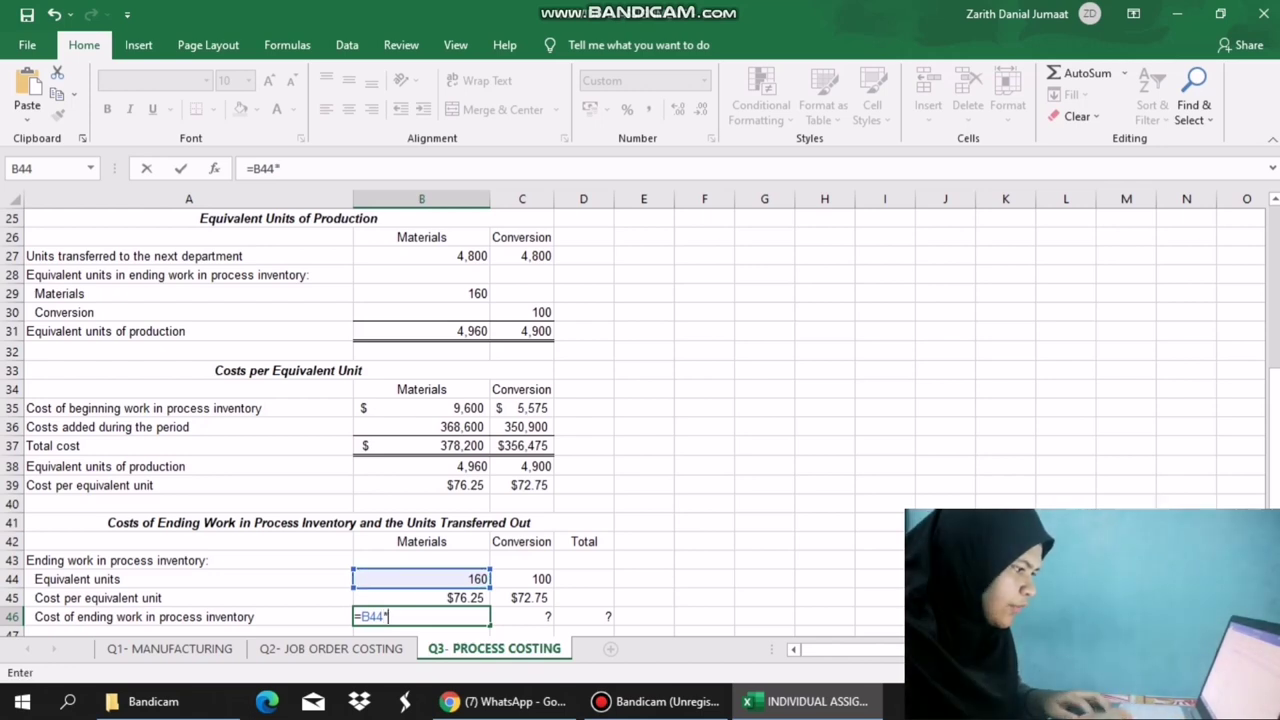
left_click(421, 598)
key("Return")
left_click(421, 598)
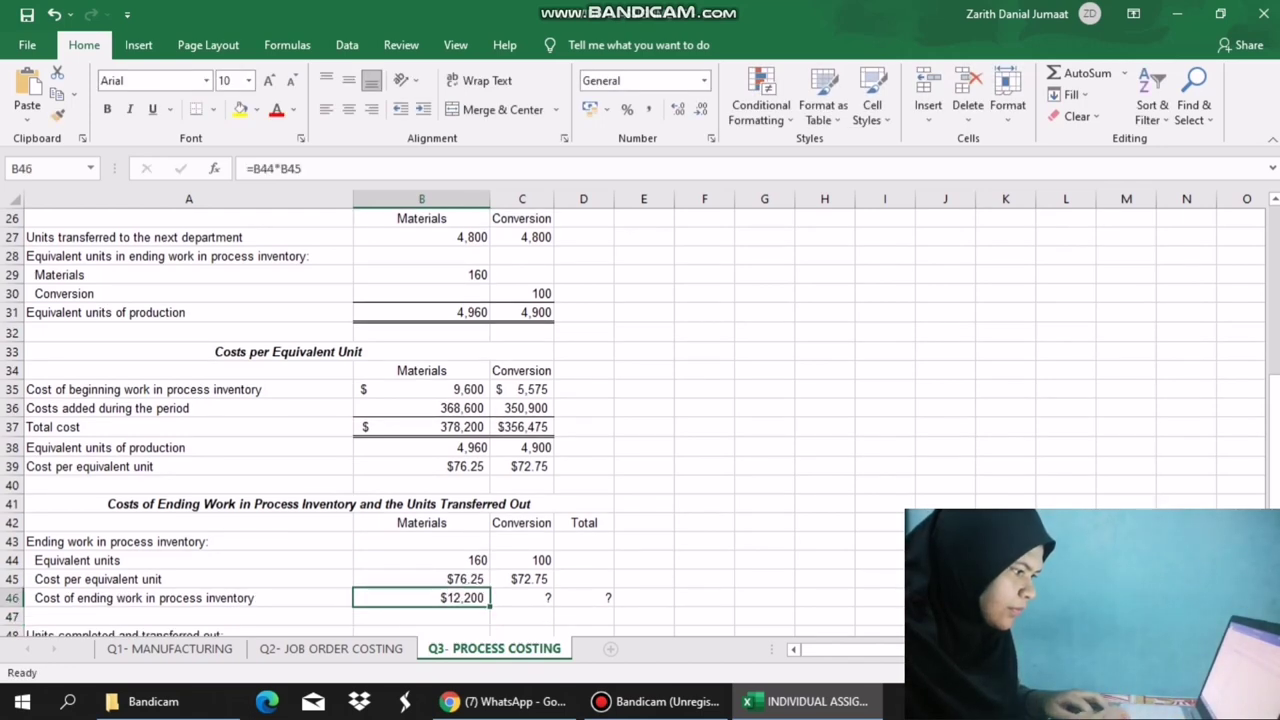
left_click_drag(490, 605, 550, 602)
Replace the placeholder in D46 with an AutoSum of B46 and C46 for the total ending work in process cost.
left_click(584, 598)
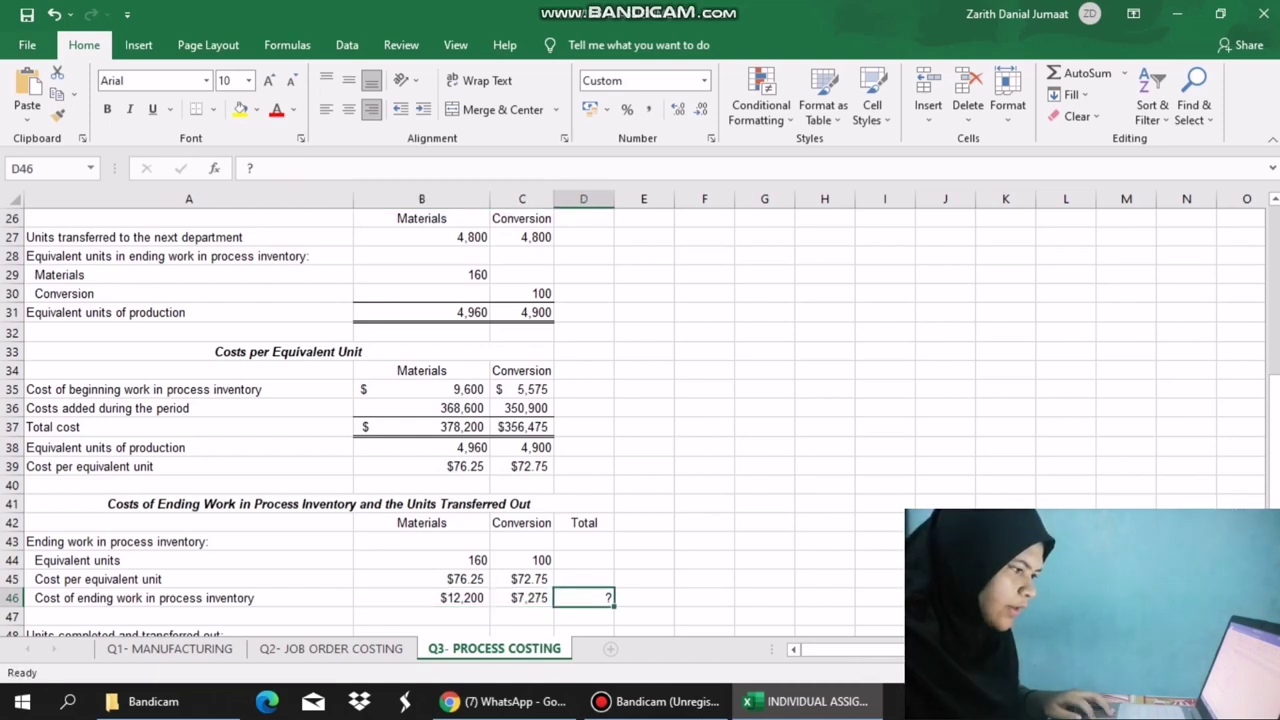
key("BackSpace")
left_click_drag(421, 598, 586, 598)
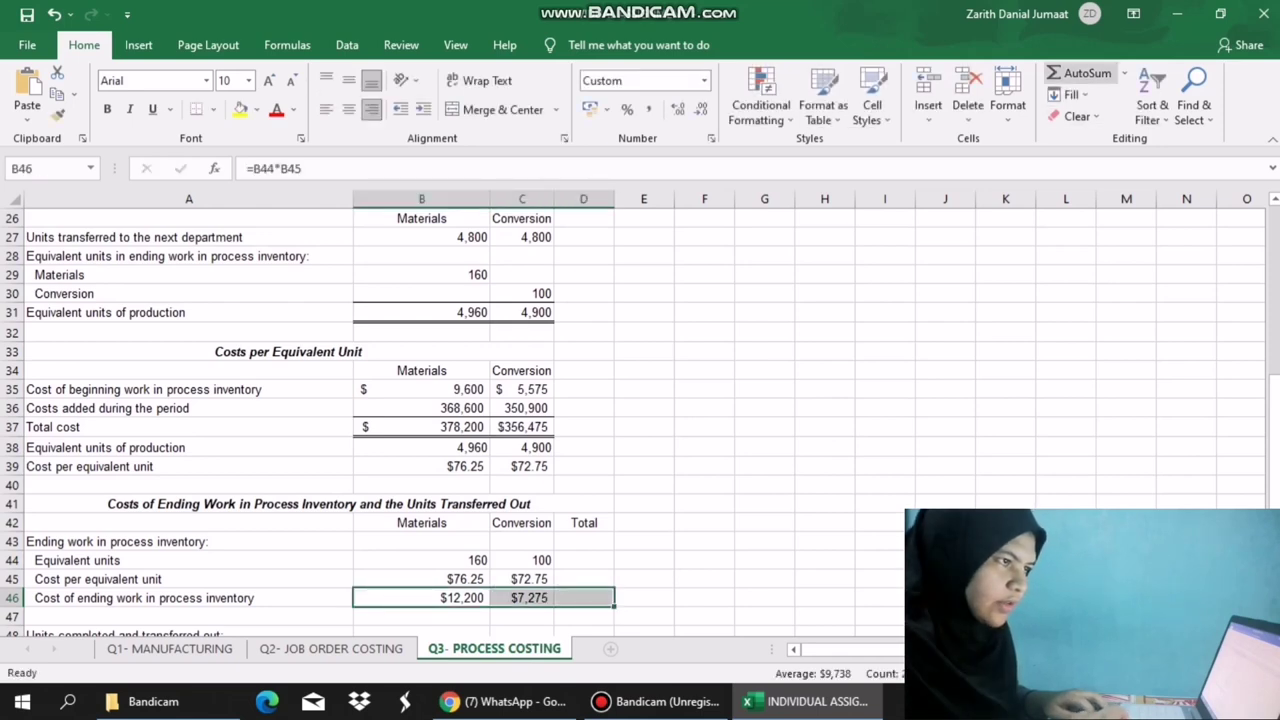
left_click(1080, 73)
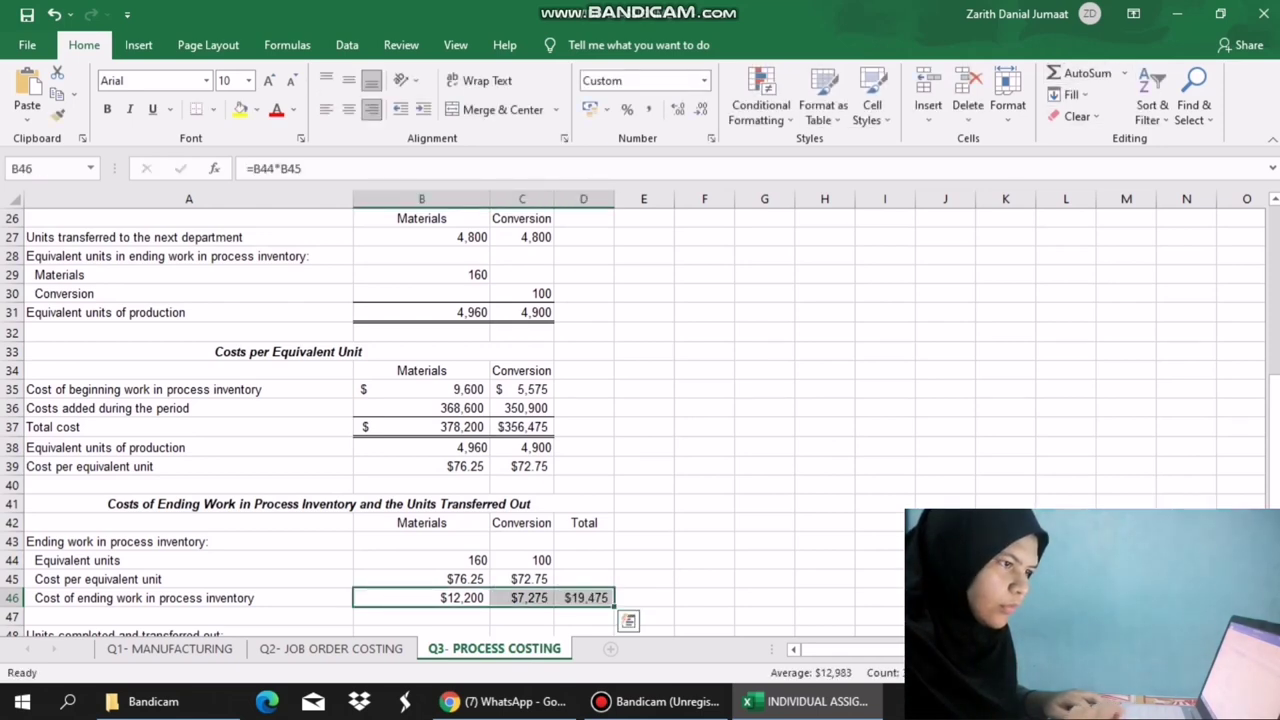
Link the units transferred to the next department in B49 with =B27 and fill the formula across into C49.
left_click_drag(1275, 396, 1275, 457)
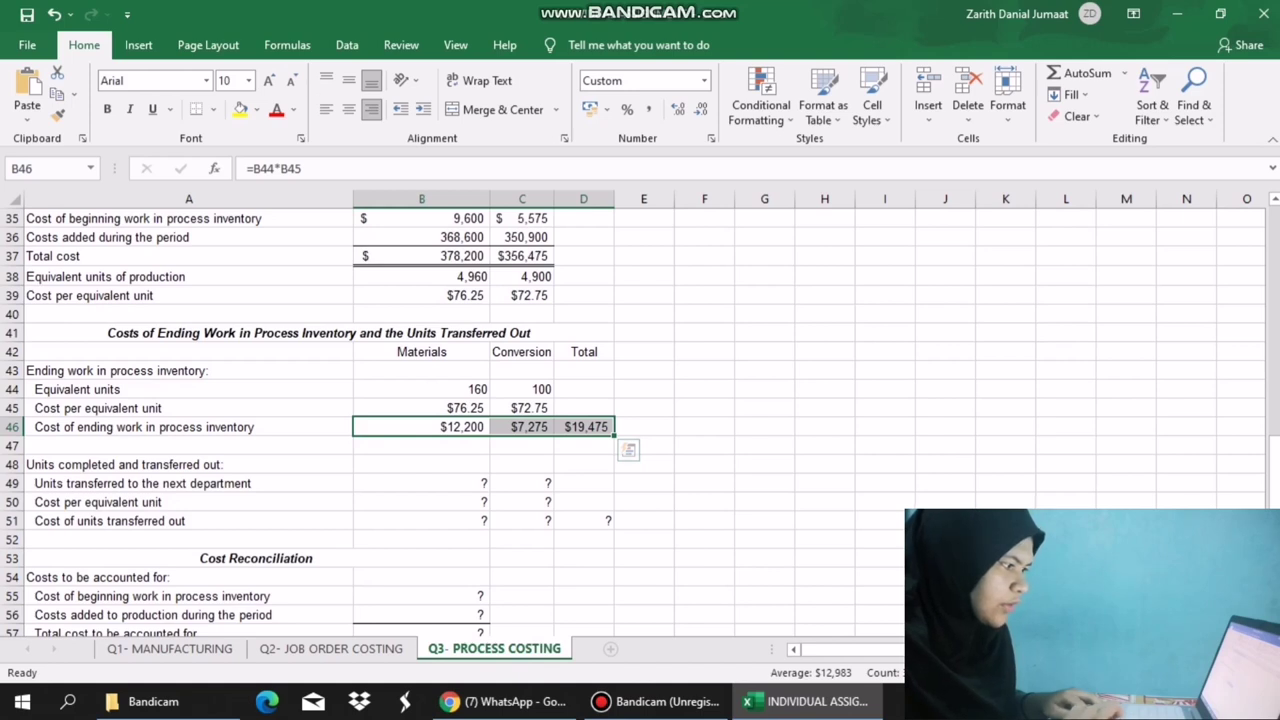
left_click(421, 483)
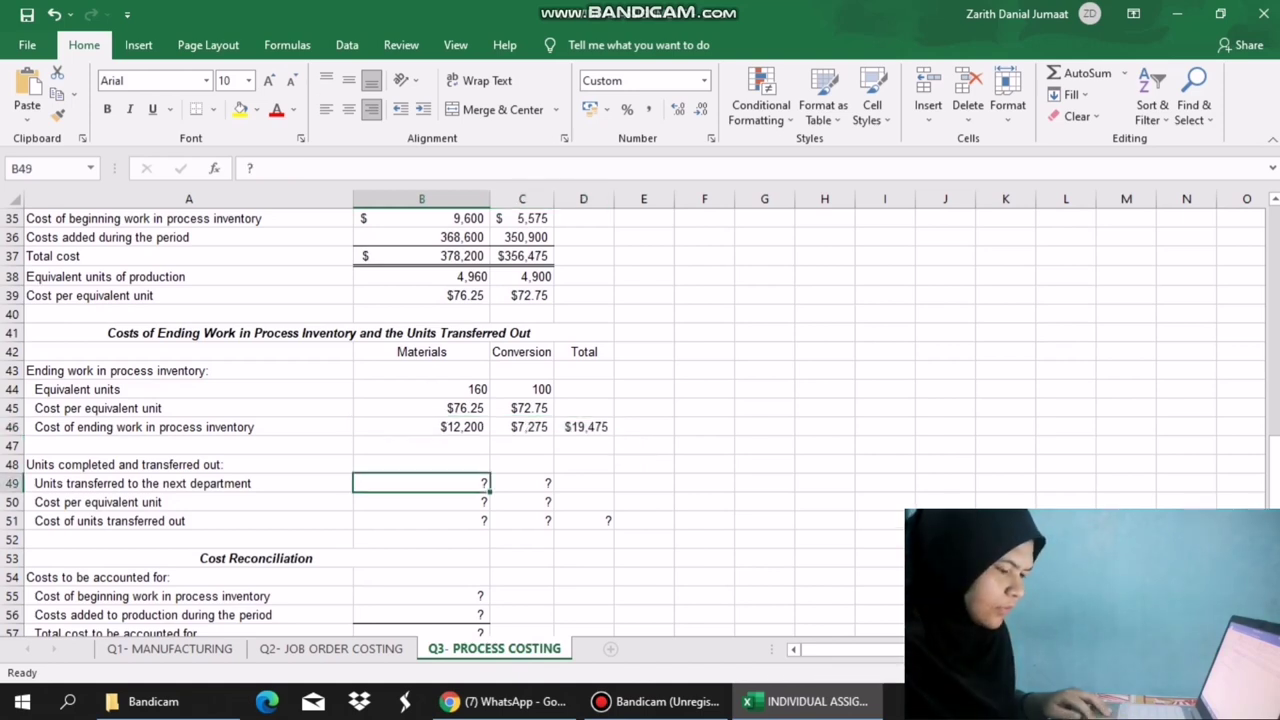
type("=")
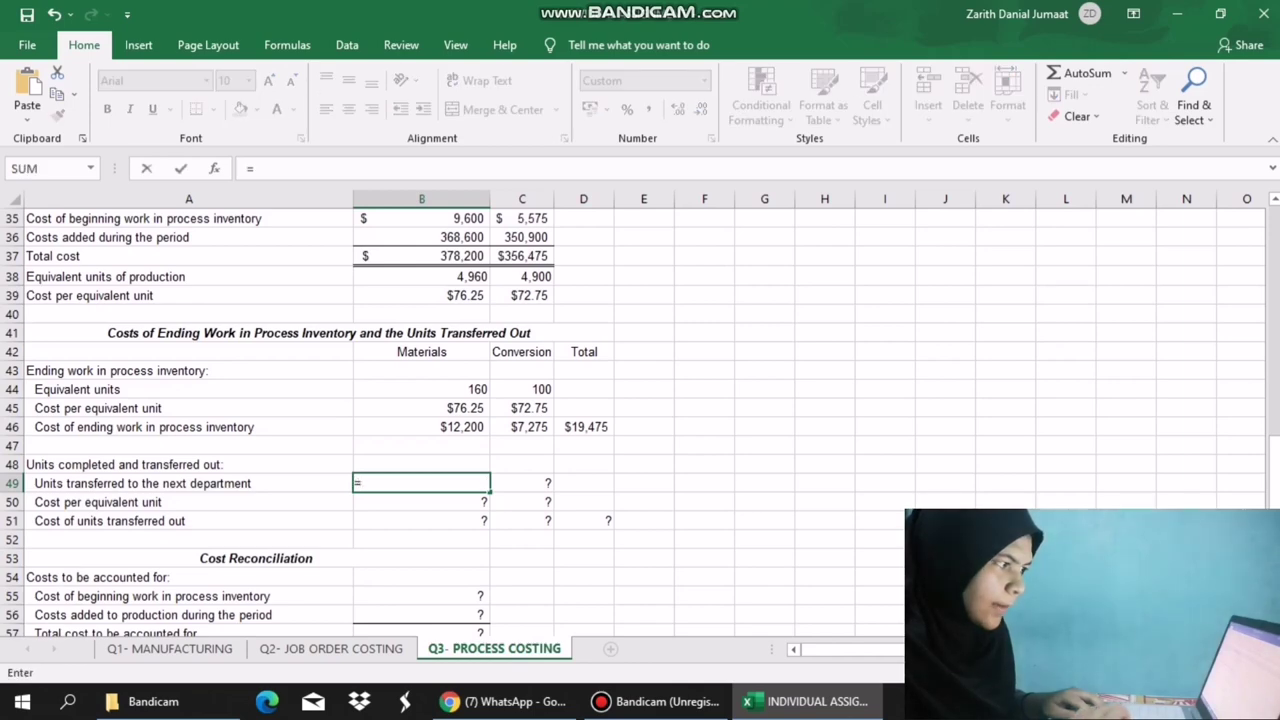
scroll(640, 420, "up", 5)
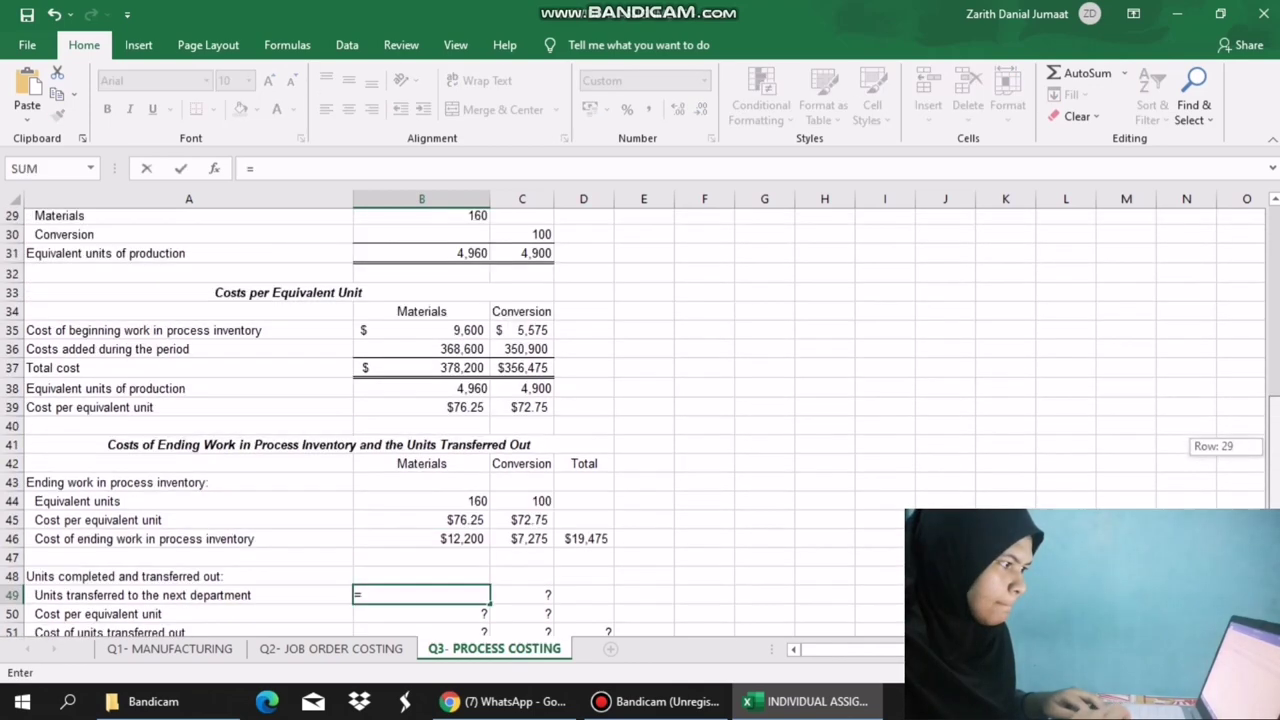
scroll(640, 420, "down", 1)
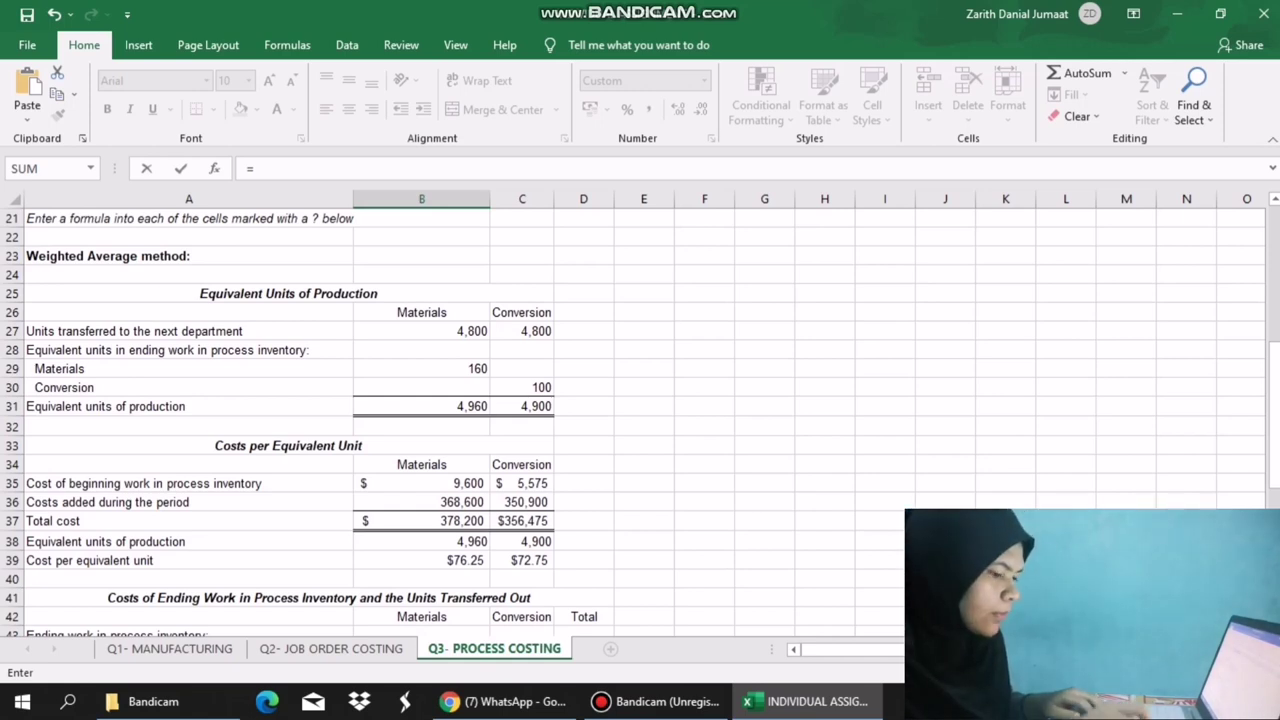
left_click(422, 331)
key("Return")
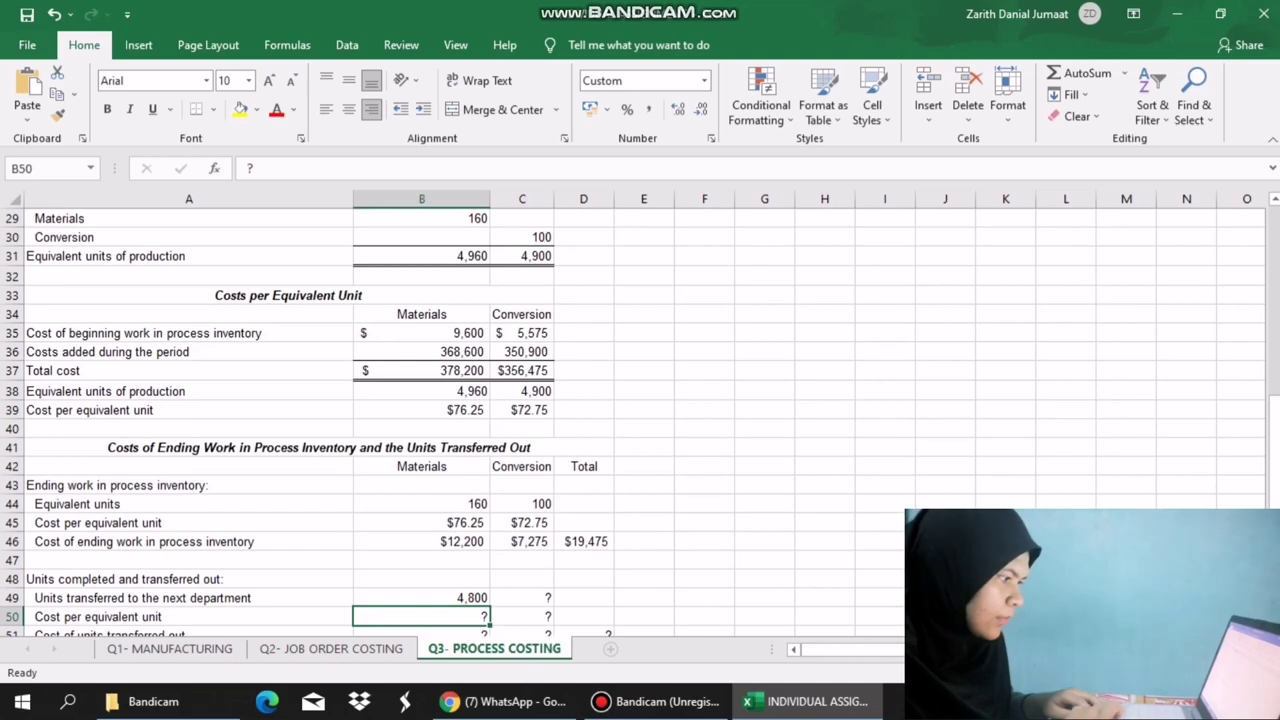
left_click(422, 609)
left_click(450, 598)
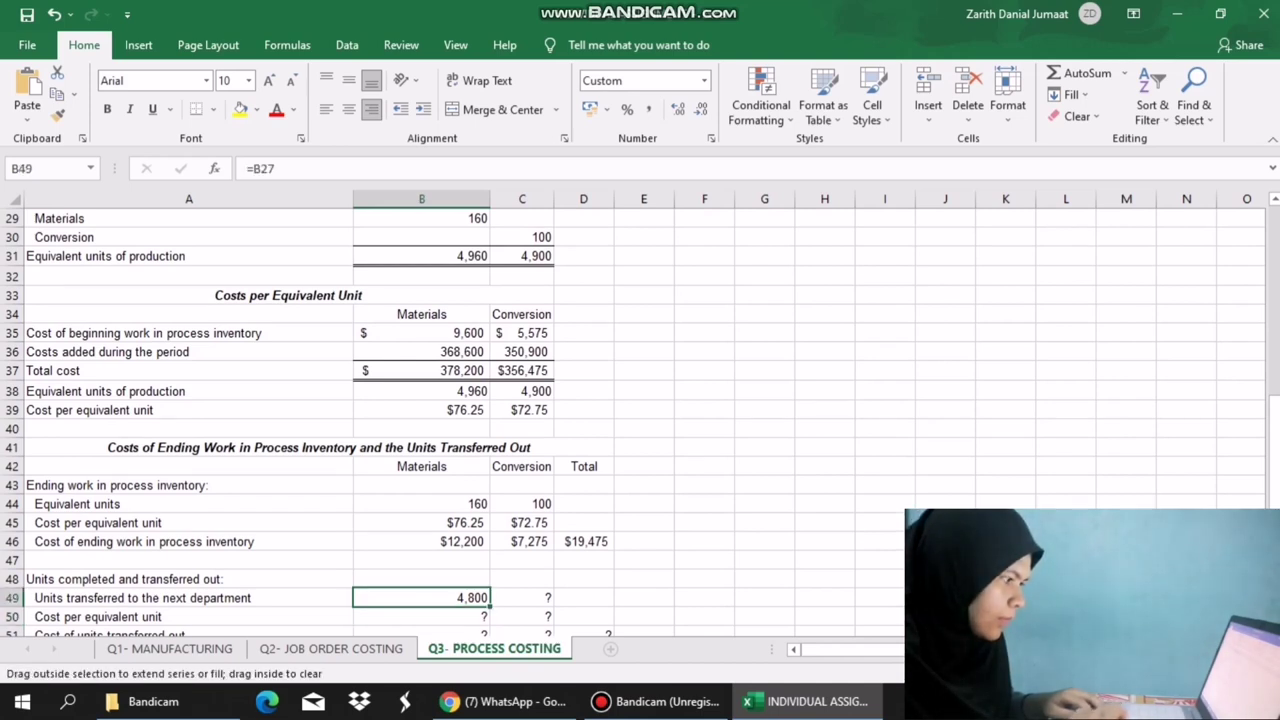
left_click_drag(490, 606, 548, 604)
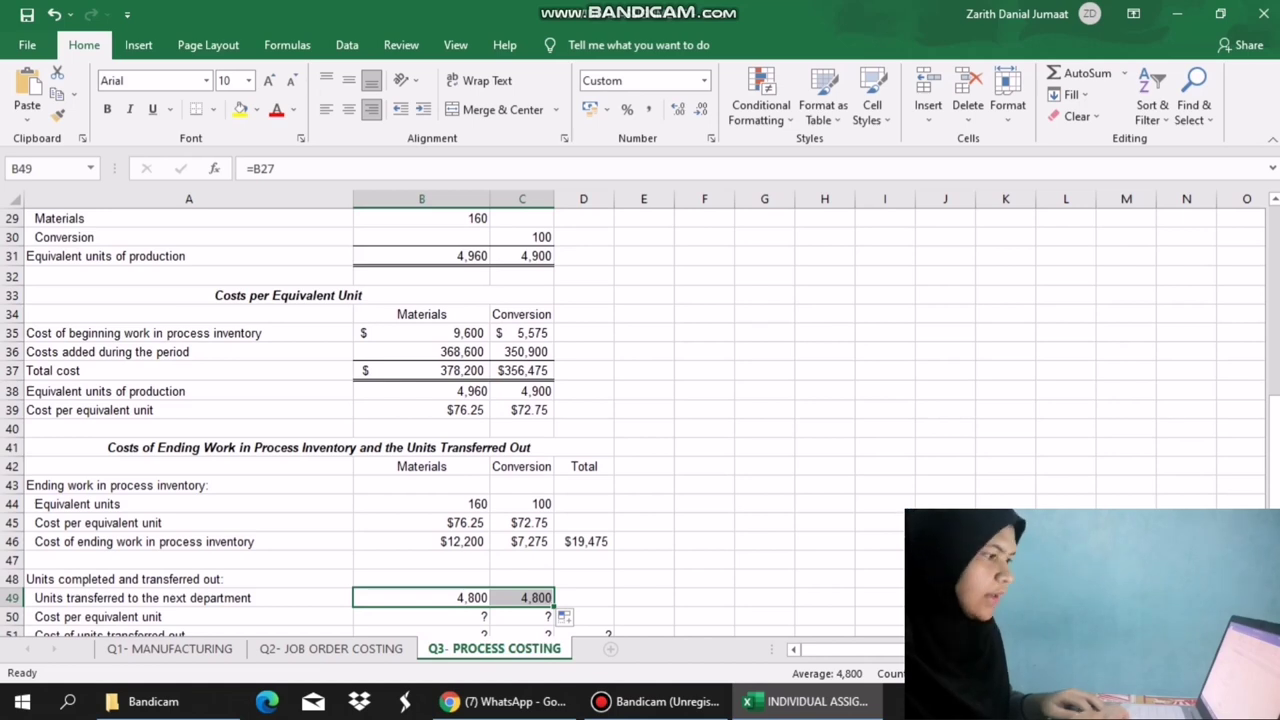
Link the transferred units' cost per equivalent unit in B50 with =B39 and fill the formula across into C50.
left_click(422, 617)
type("=")
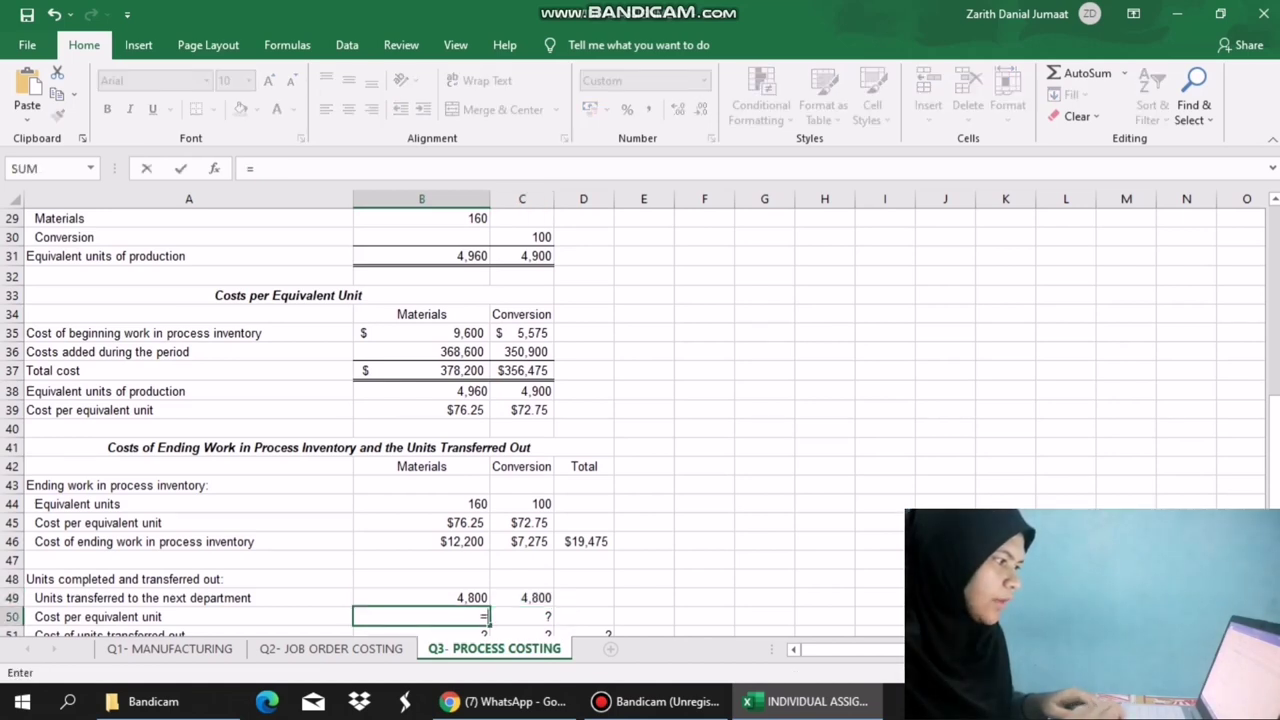
left_click(422, 410)
key("Return")
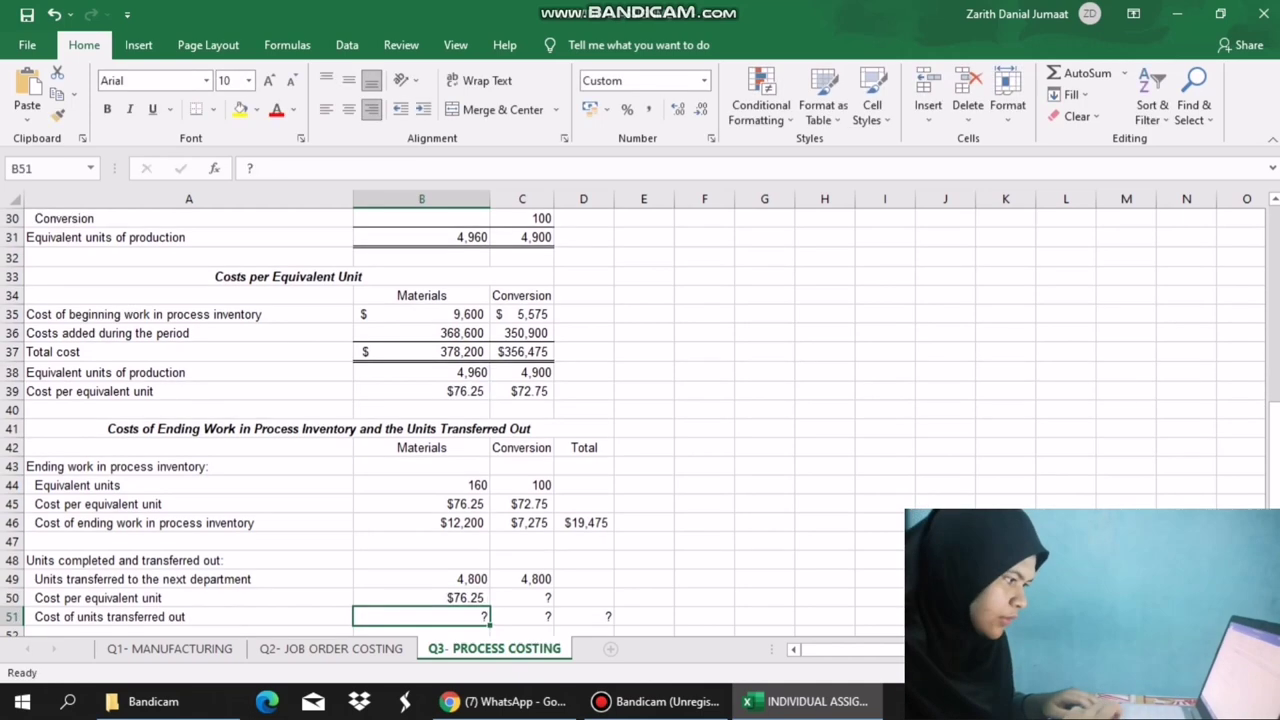
left_click(422, 598)
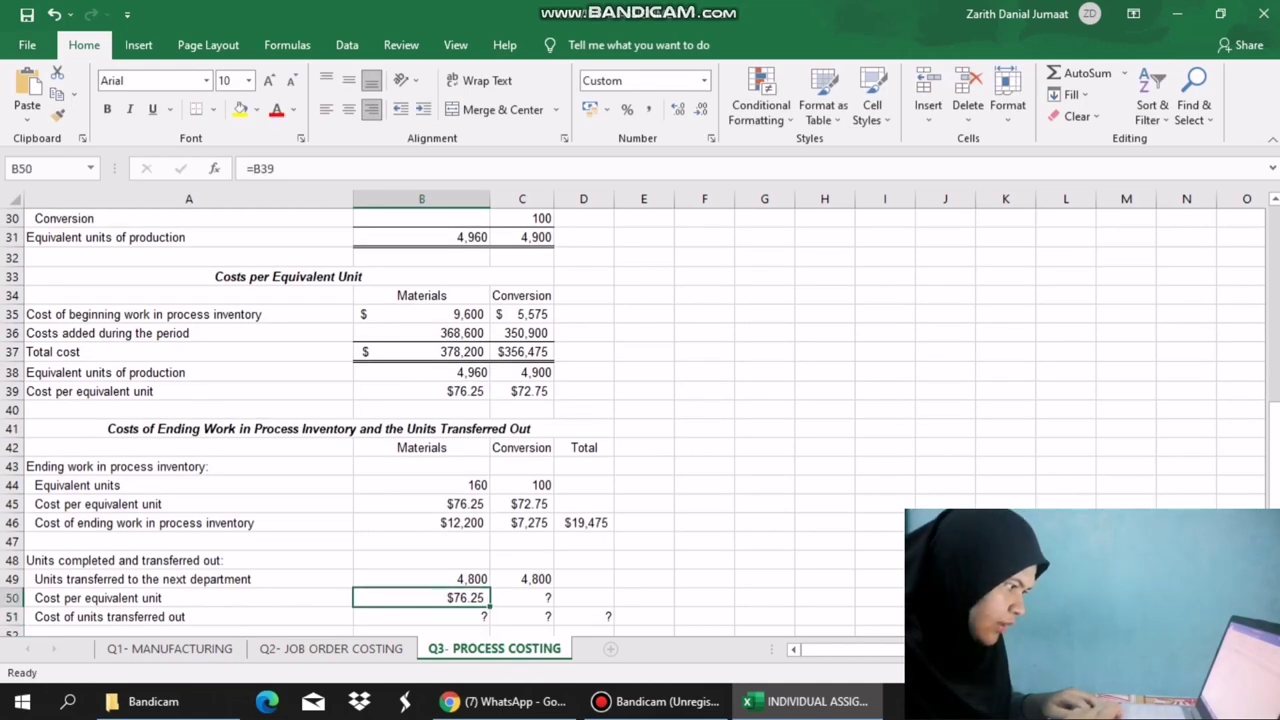
left_click_drag(490, 606, 548, 603)
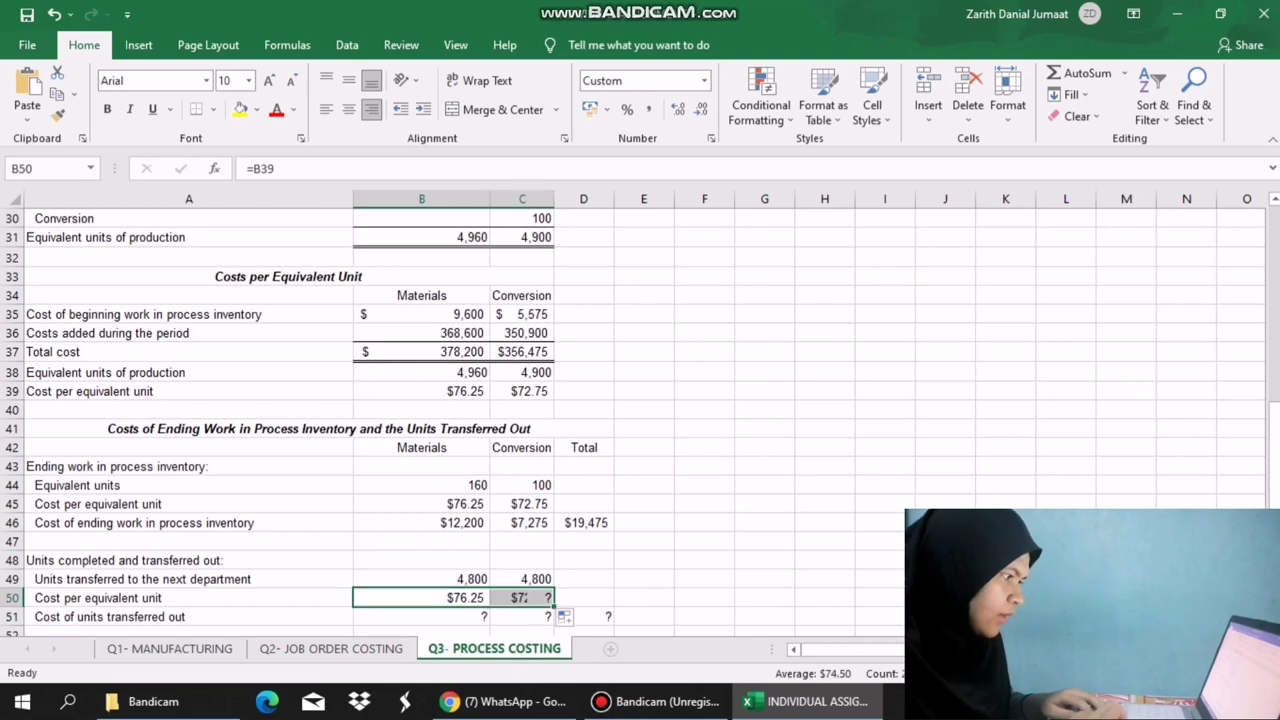
Calculate the materials cost of units transferred out in B51 with the formula =B49*B50.
left_click(422, 617)
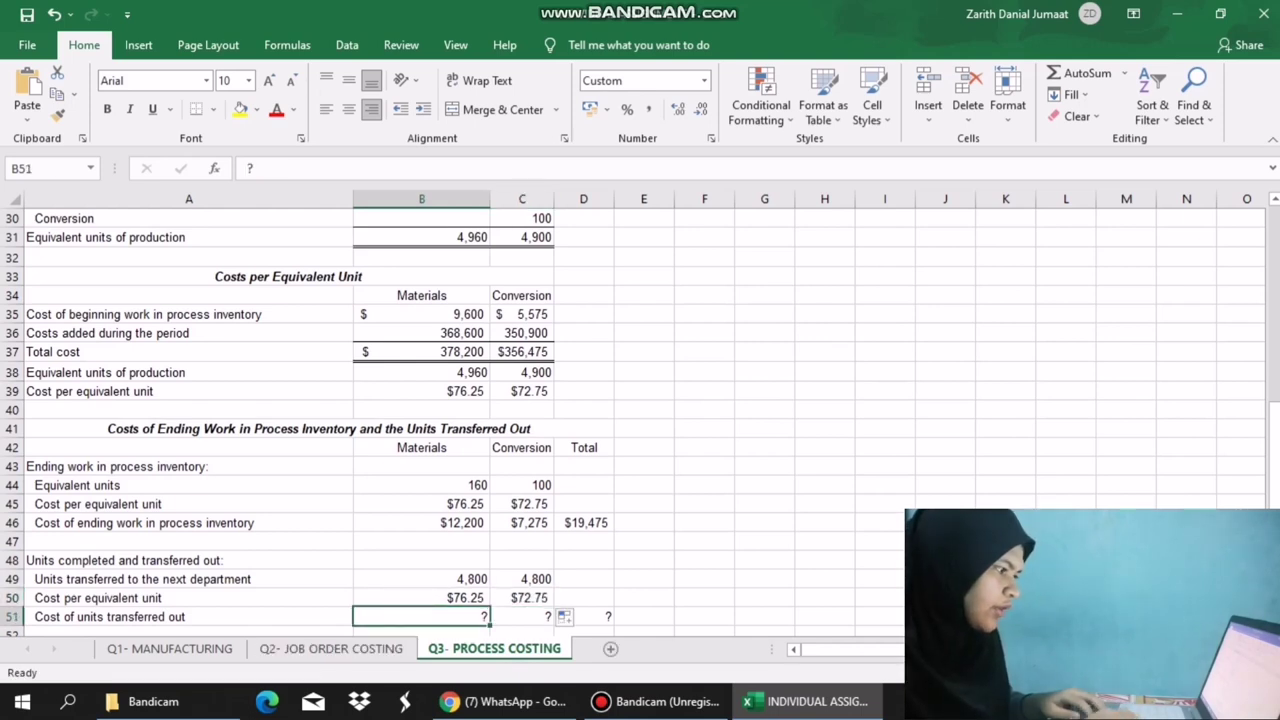
type("=")
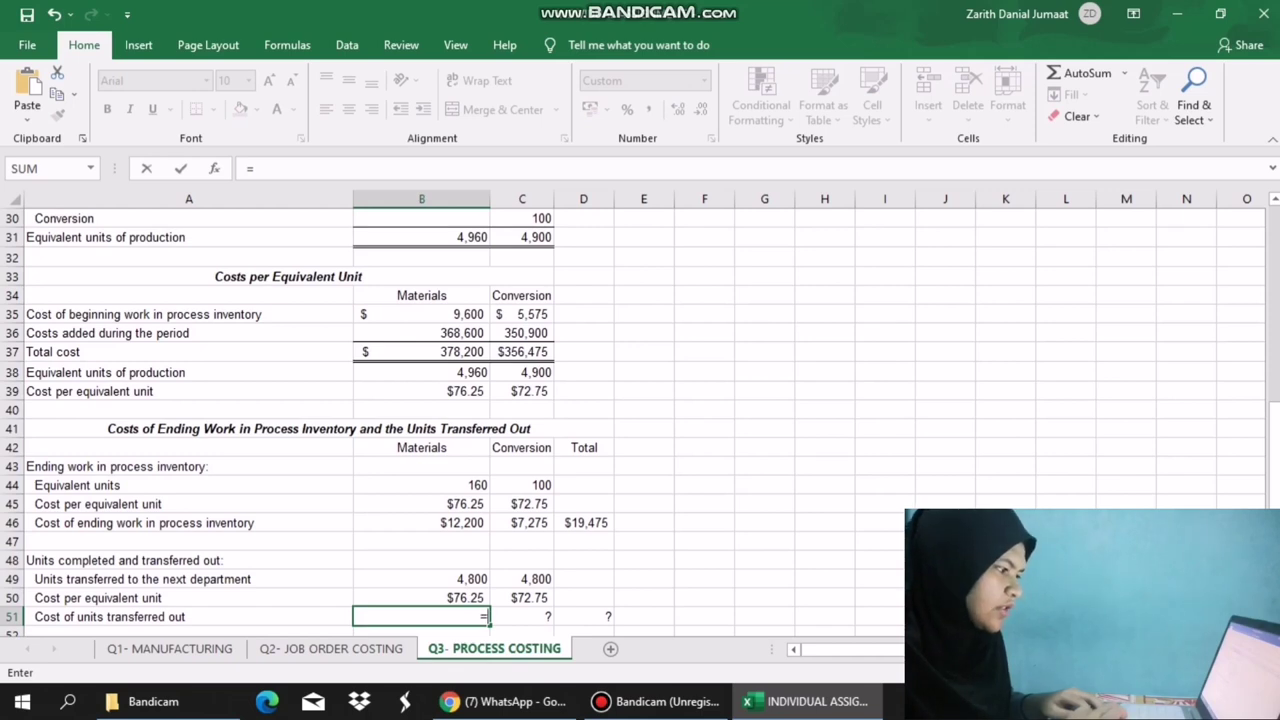
left_click(422, 579)
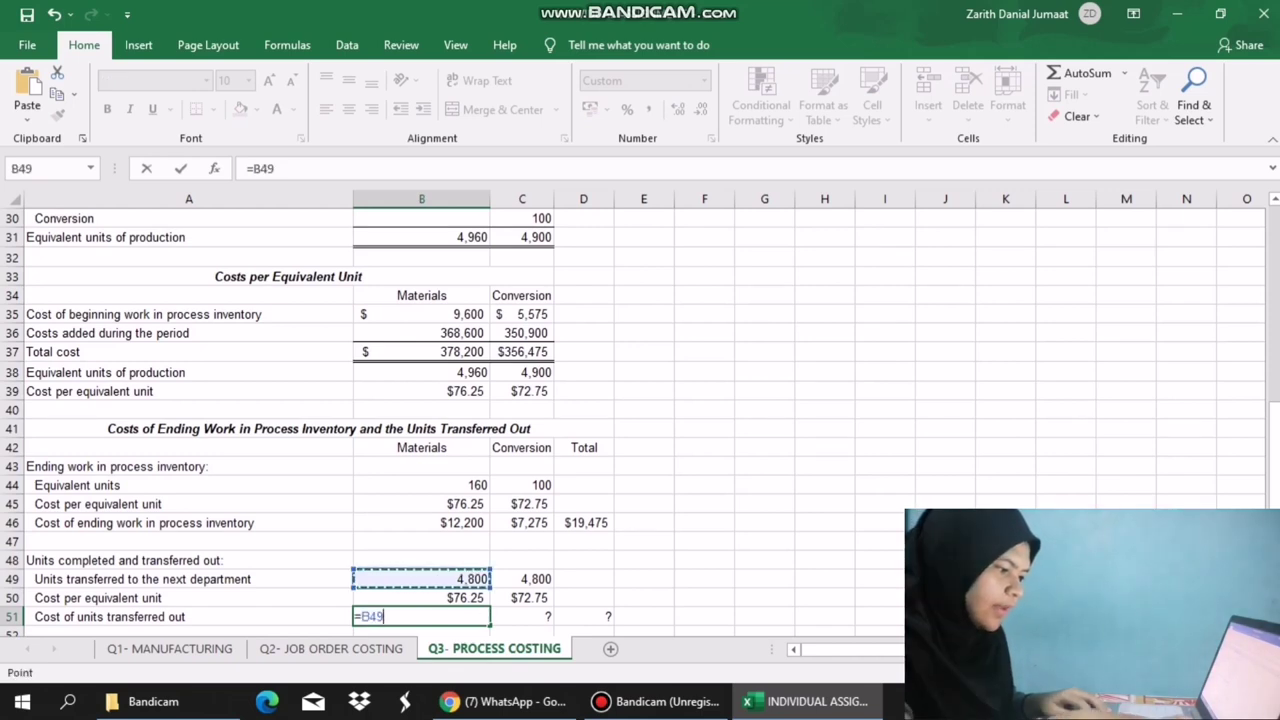
type("*")
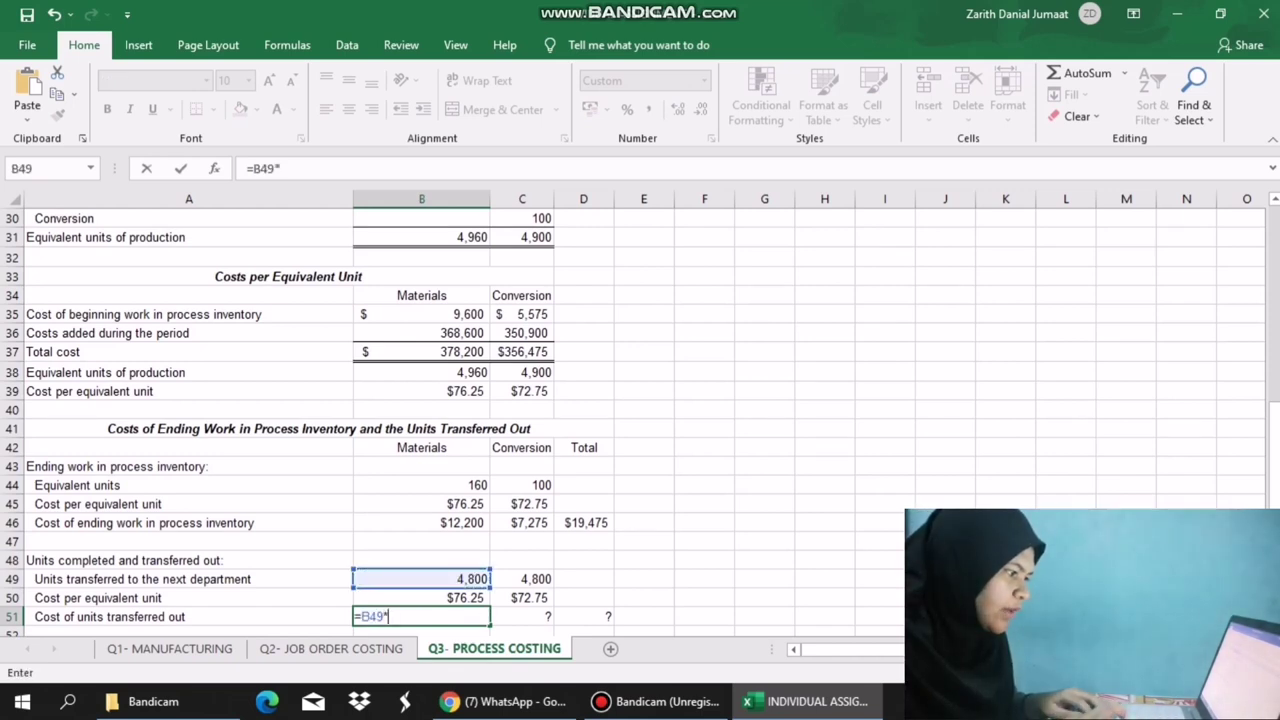
left_click(421, 598)
key("Return")
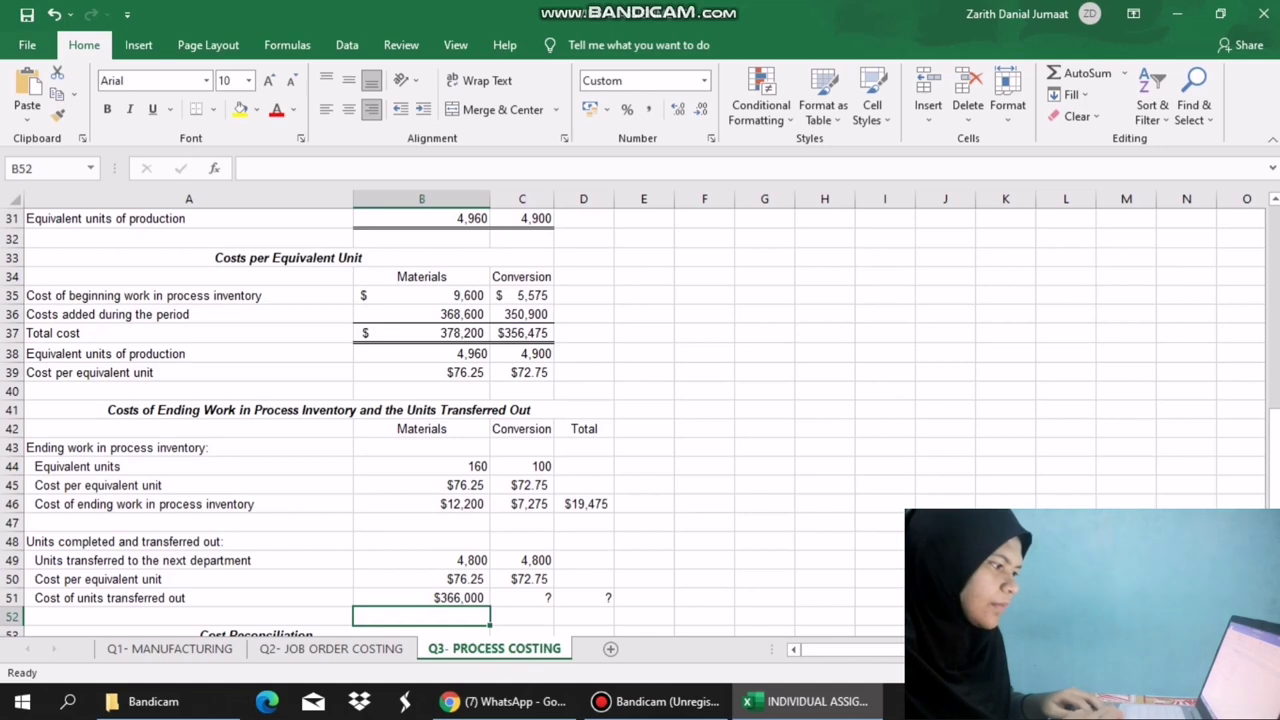
Fill the cost of units transferred out formula from B51 into C51, and replace the placeholder in D51 with an AutoSum of B51 and C51.
left_click(421, 598)
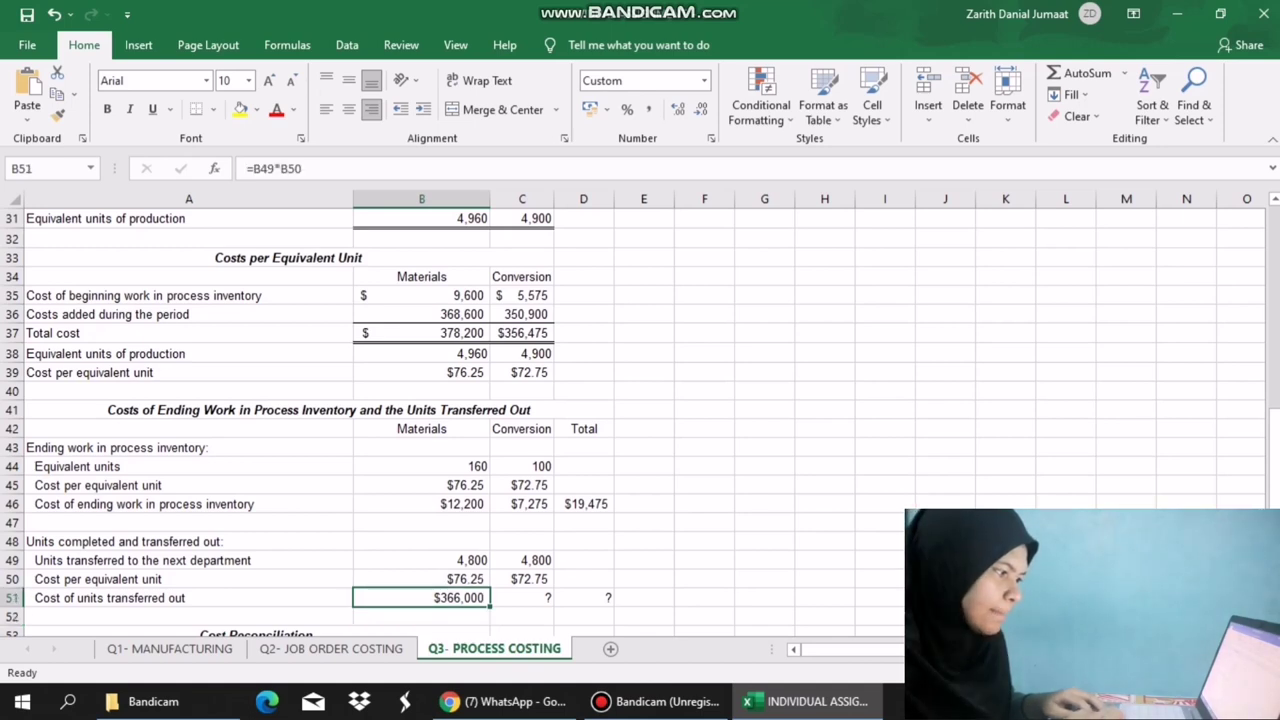
left_click_drag(490, 606, 550, 604)
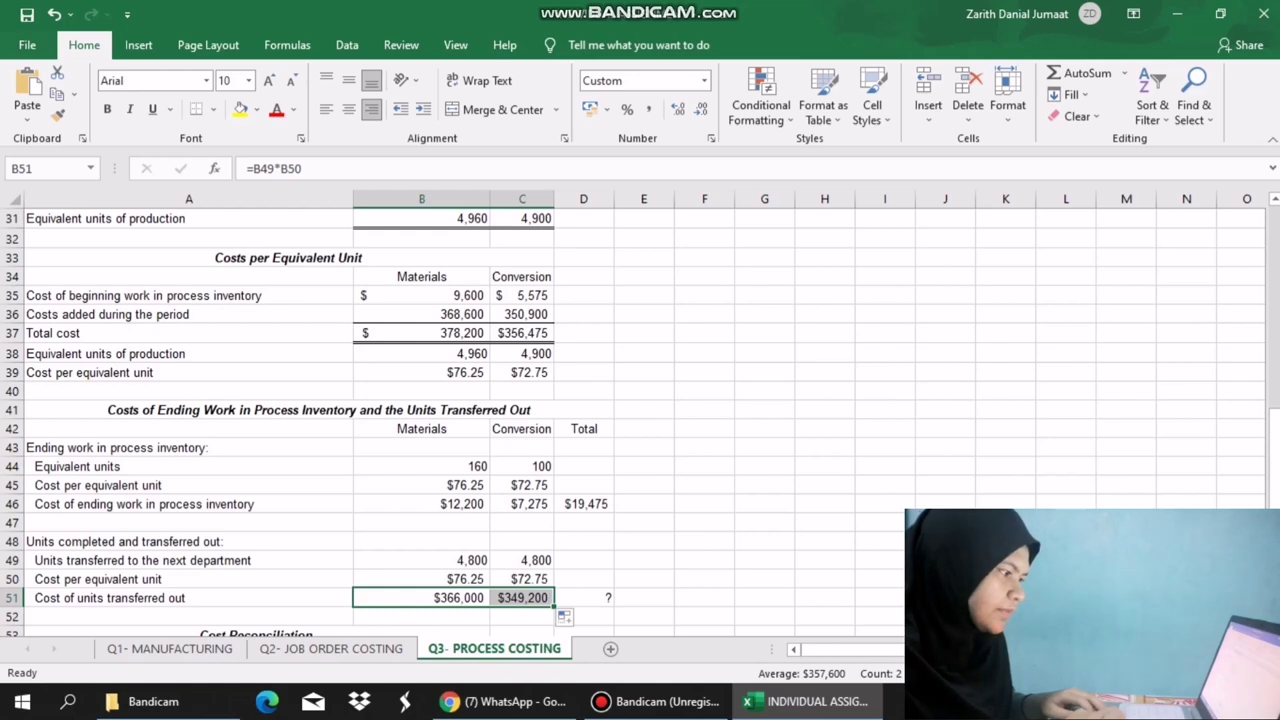
left_click(584, 598)
double_click(584, 598)
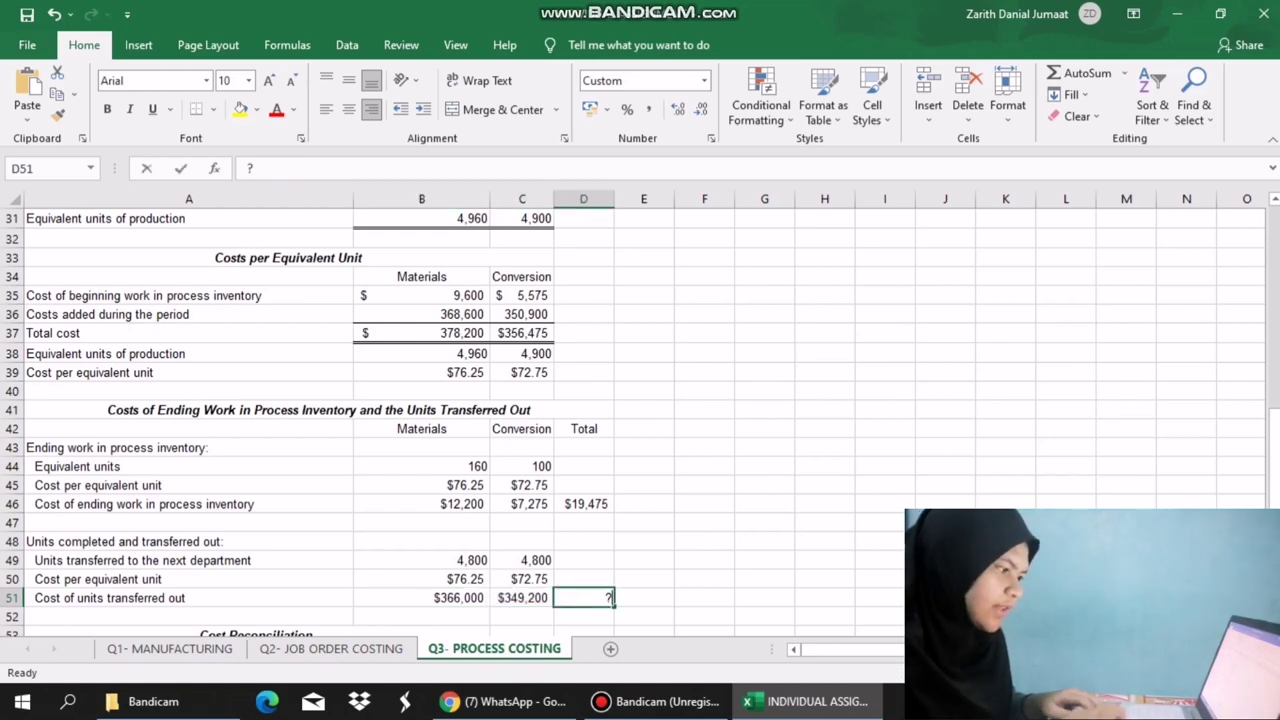
type("=")
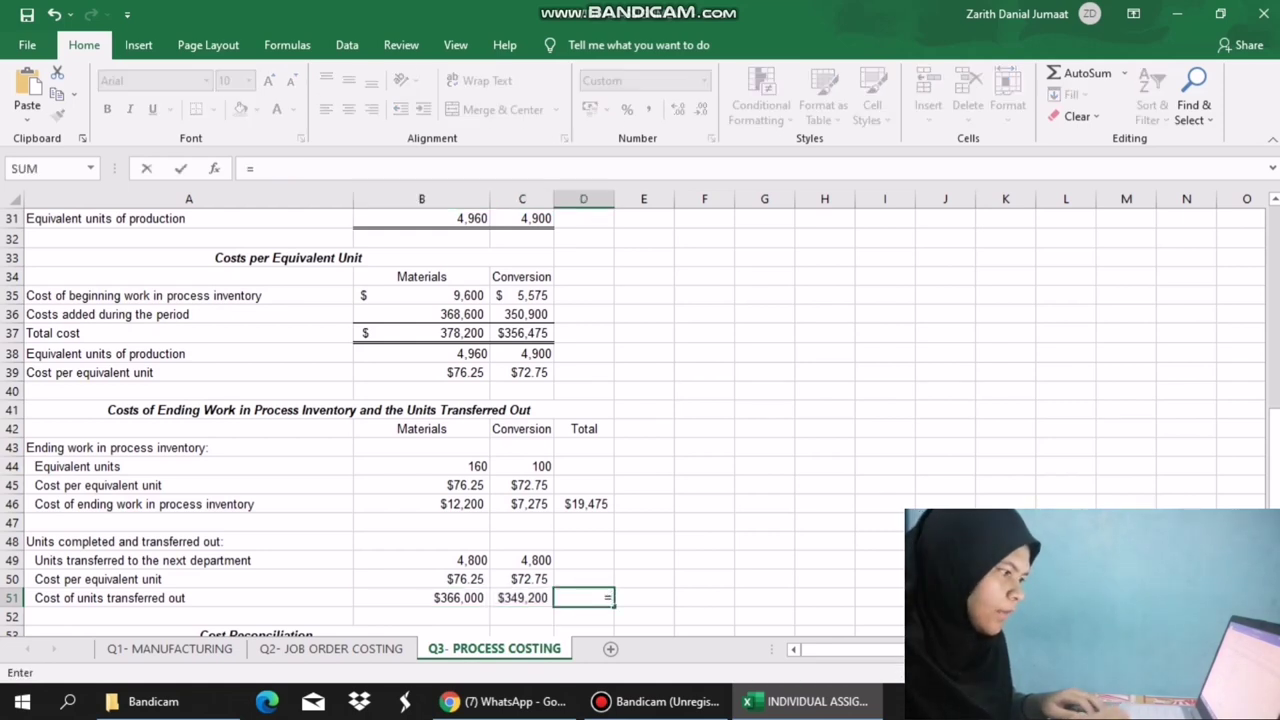
key("Escape")
left_click_drag(420, 598, 522, 598)
left_click(522, 598)
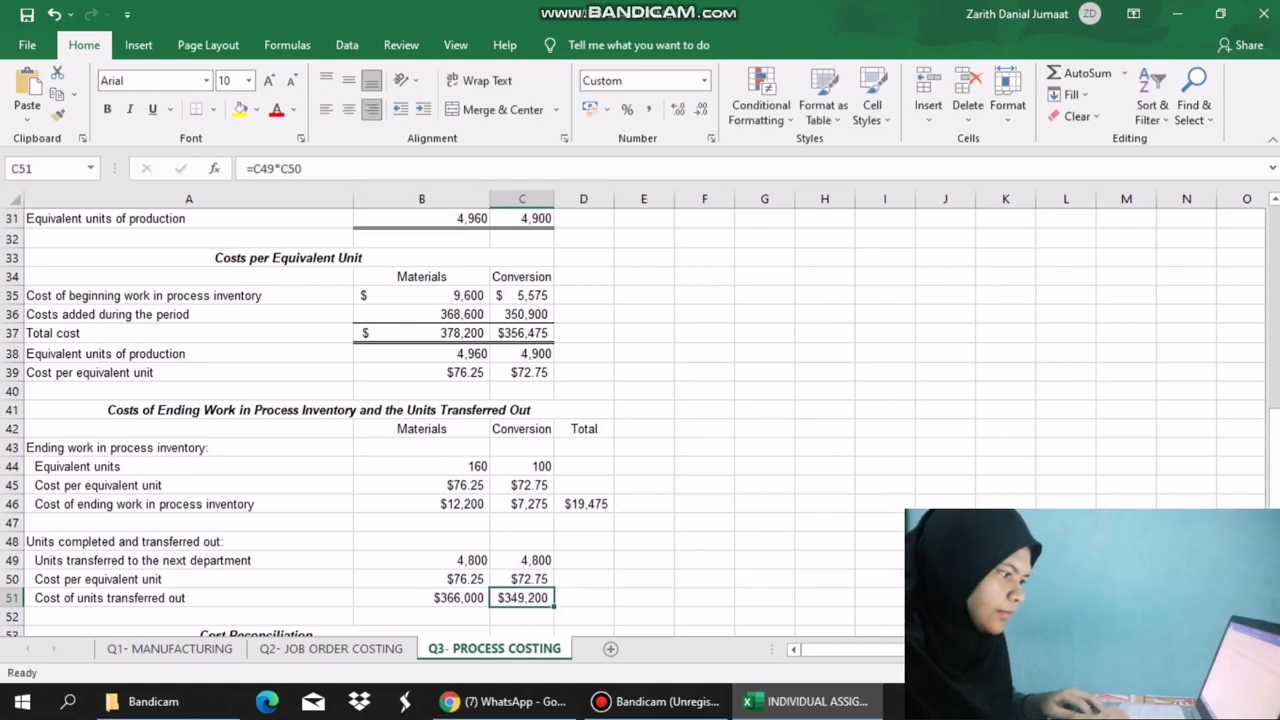
left_click(421, 598)
left_click_drag(421, 598, 584, 598)
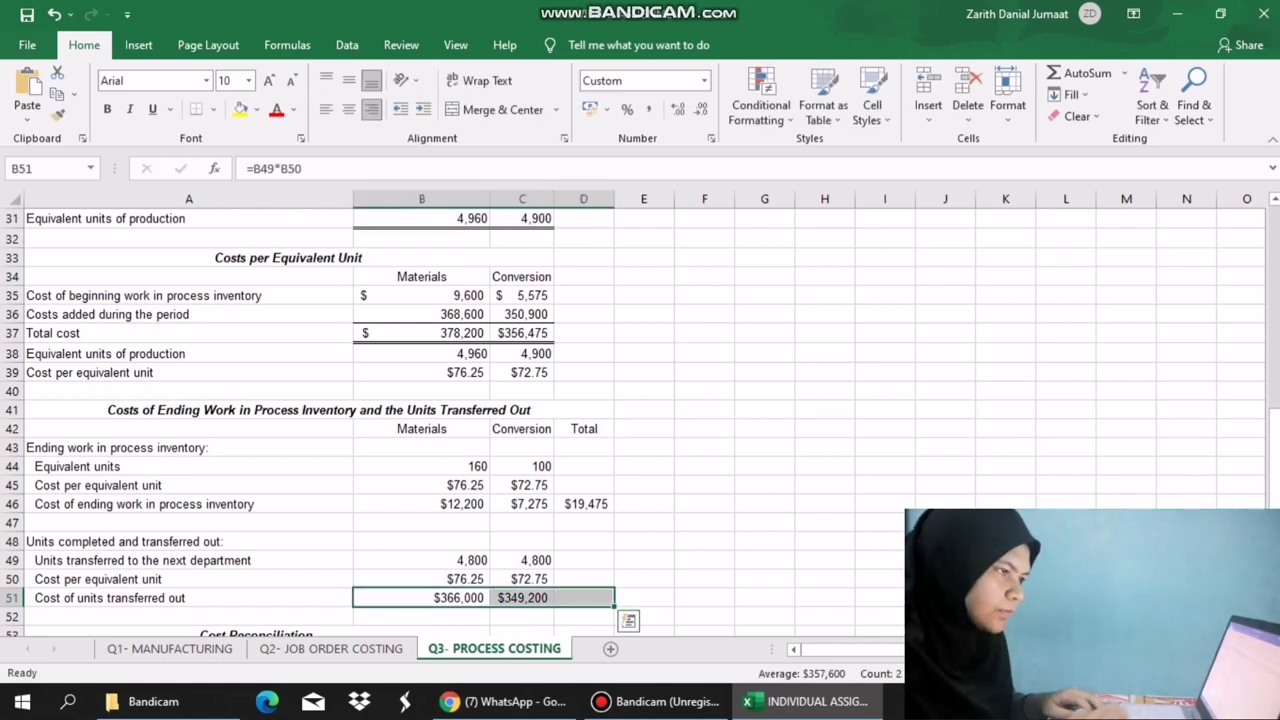
left_click(1082, 73)
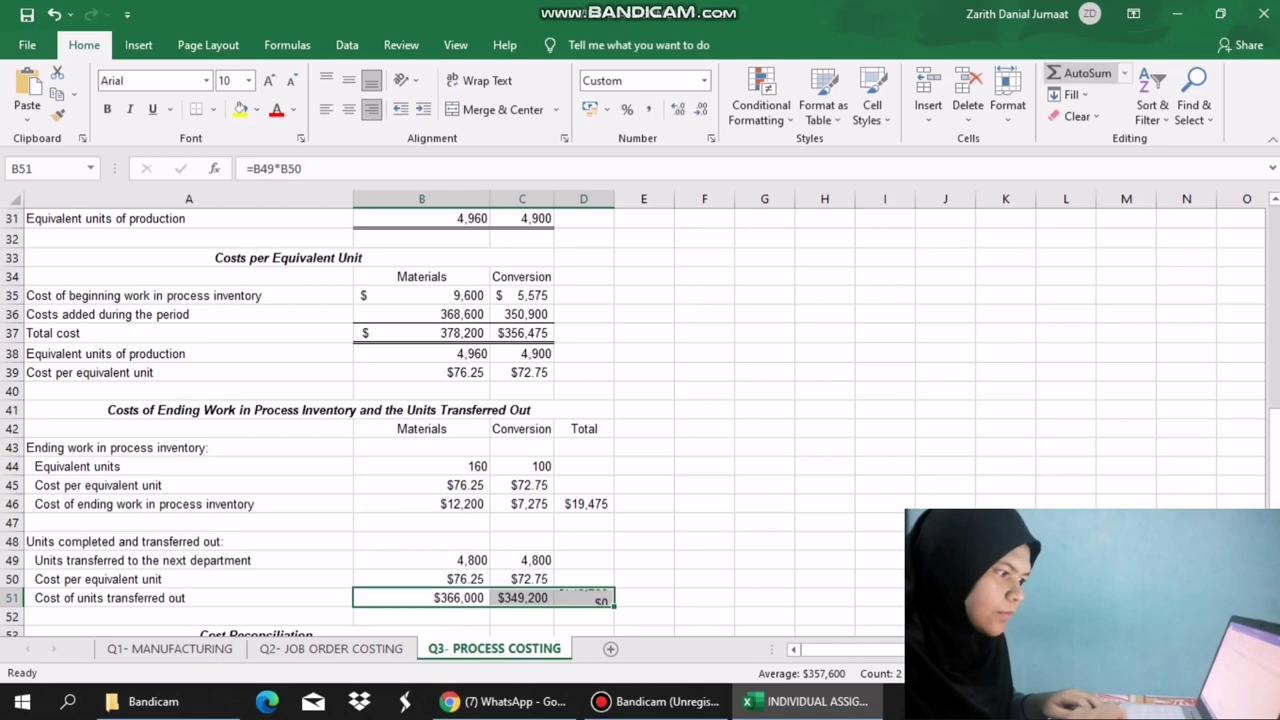
Calculate the cost of beginning work in process inventory in B55 with the formula =B10+B11.
left_click_drag(1273, 466, 1273, 470)
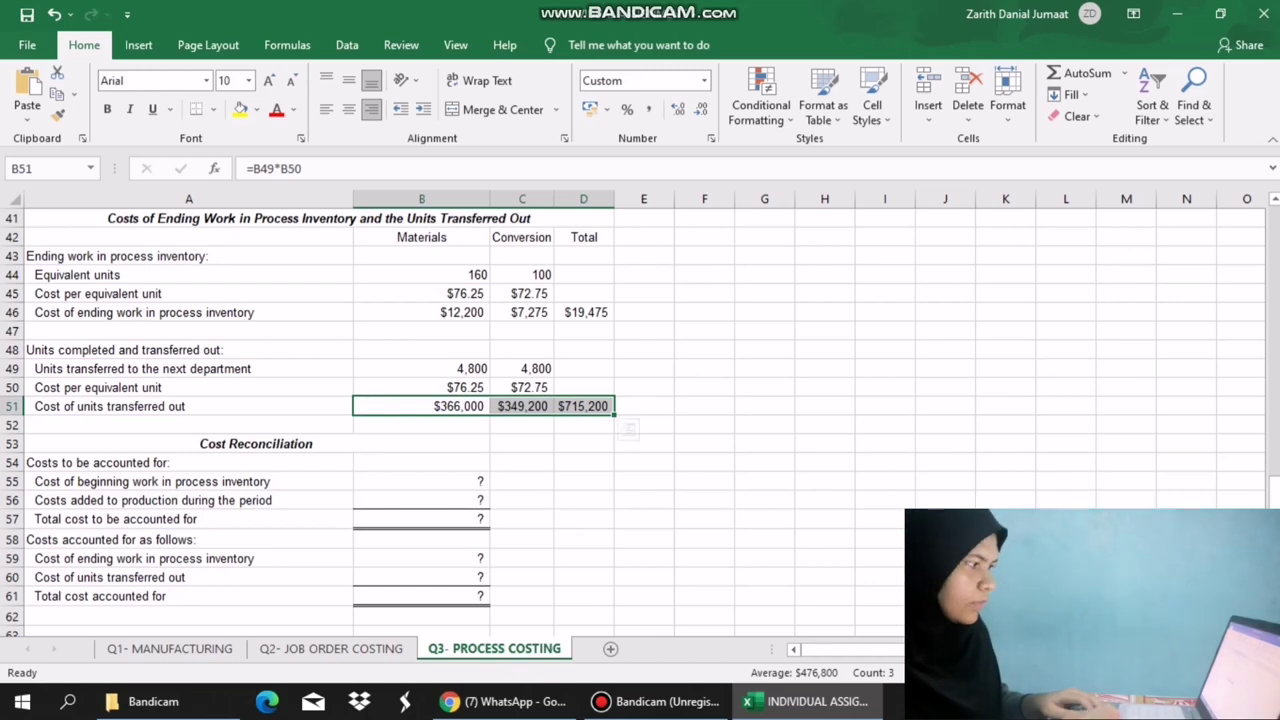
left_click(421, 482)
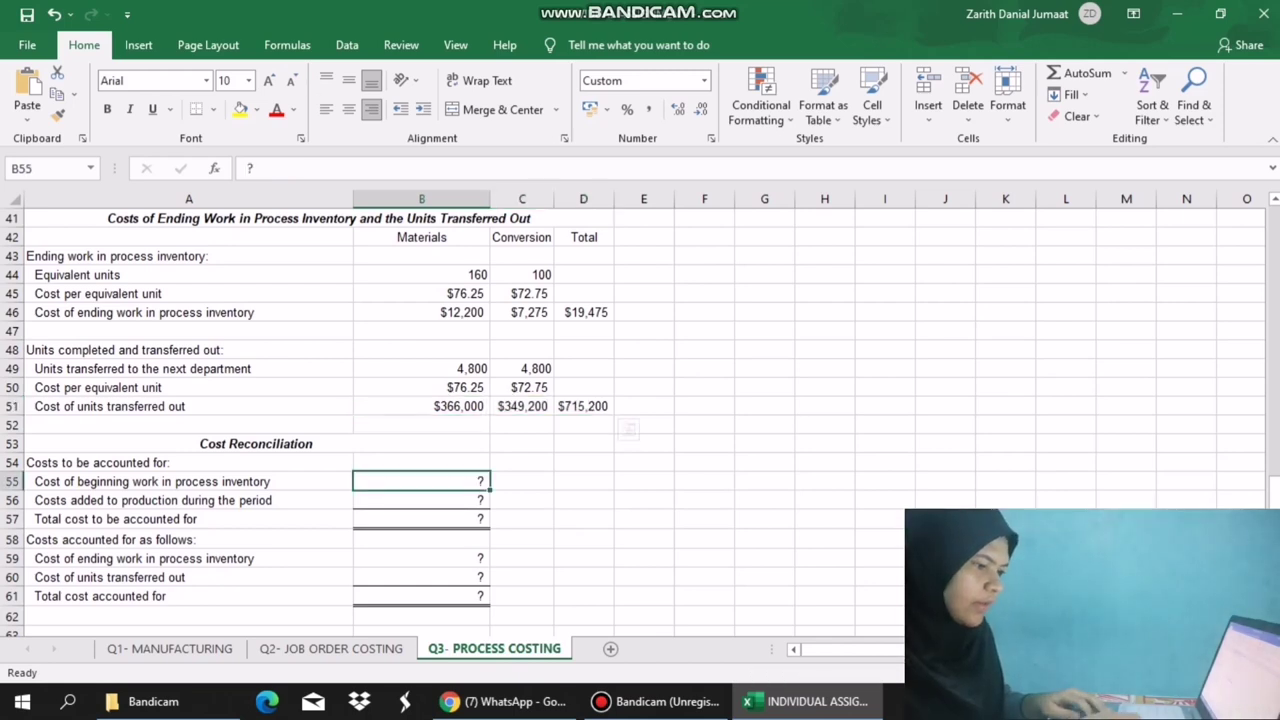
type("=")
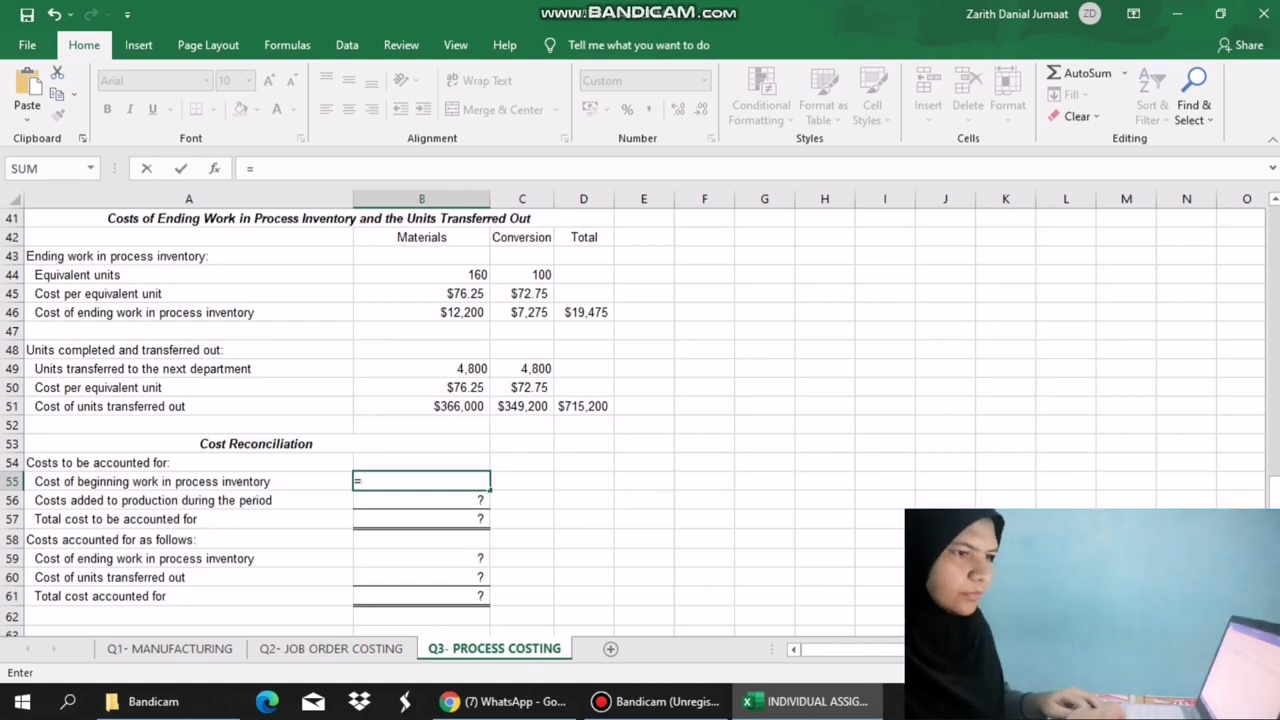
left_click_drag(1274, 493, 1274, 252)
scroll(640, 420, "up", 2)
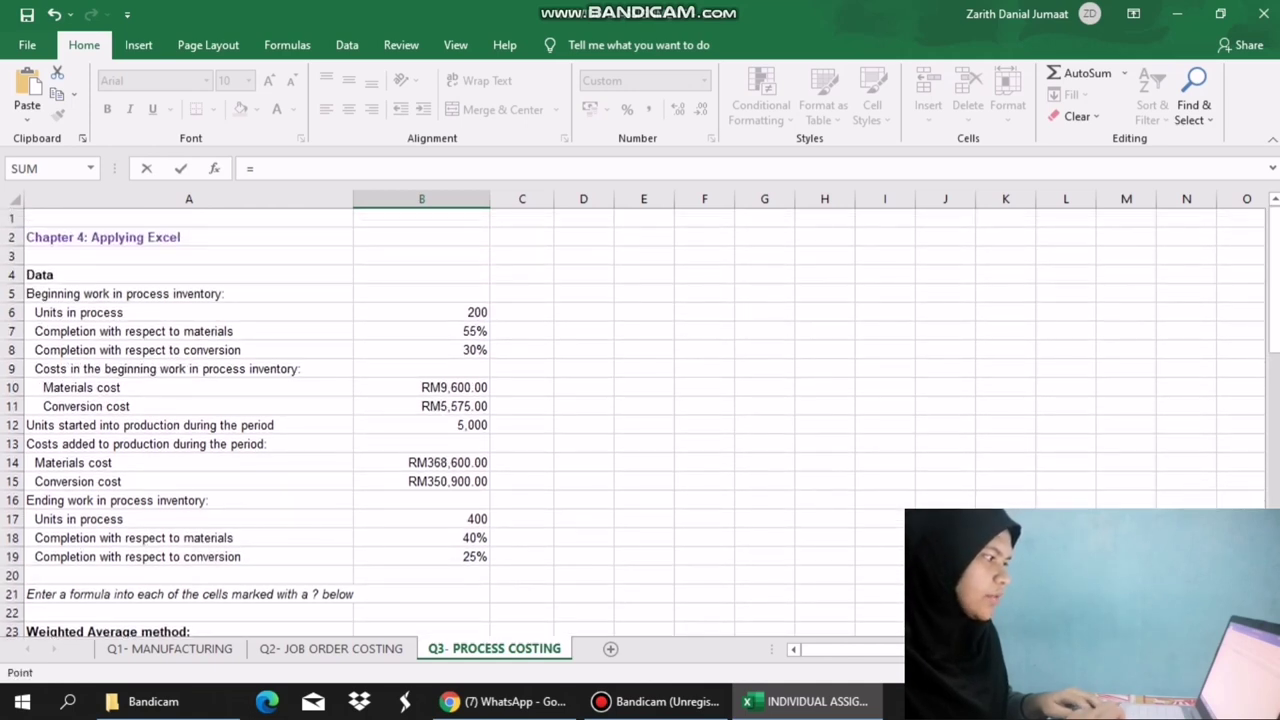
left_click(422, 388)
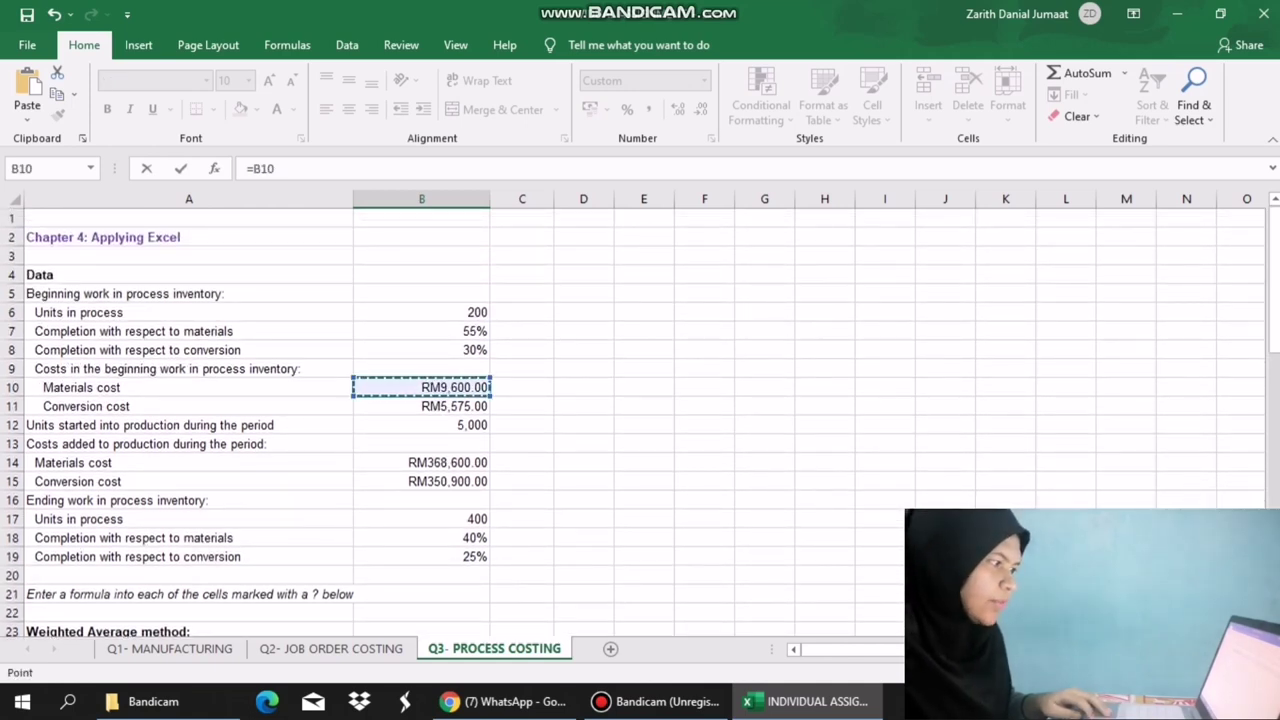
type("+")
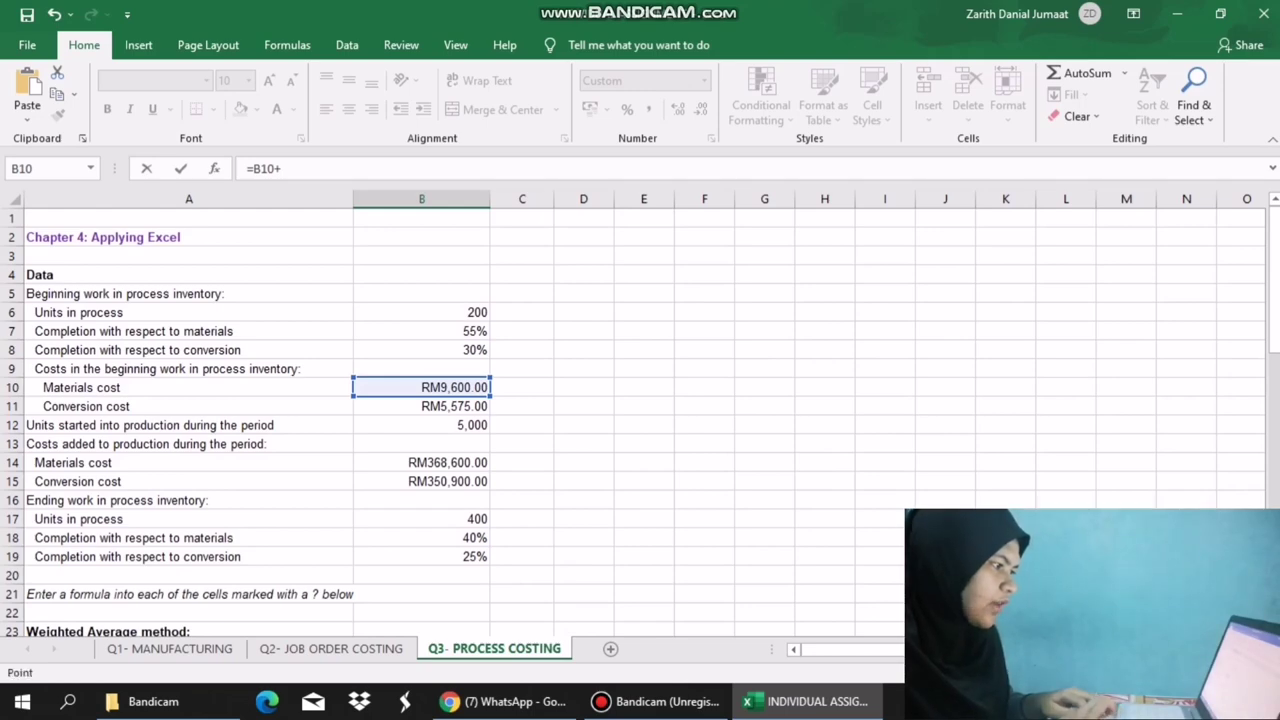
left_click(422, 407)
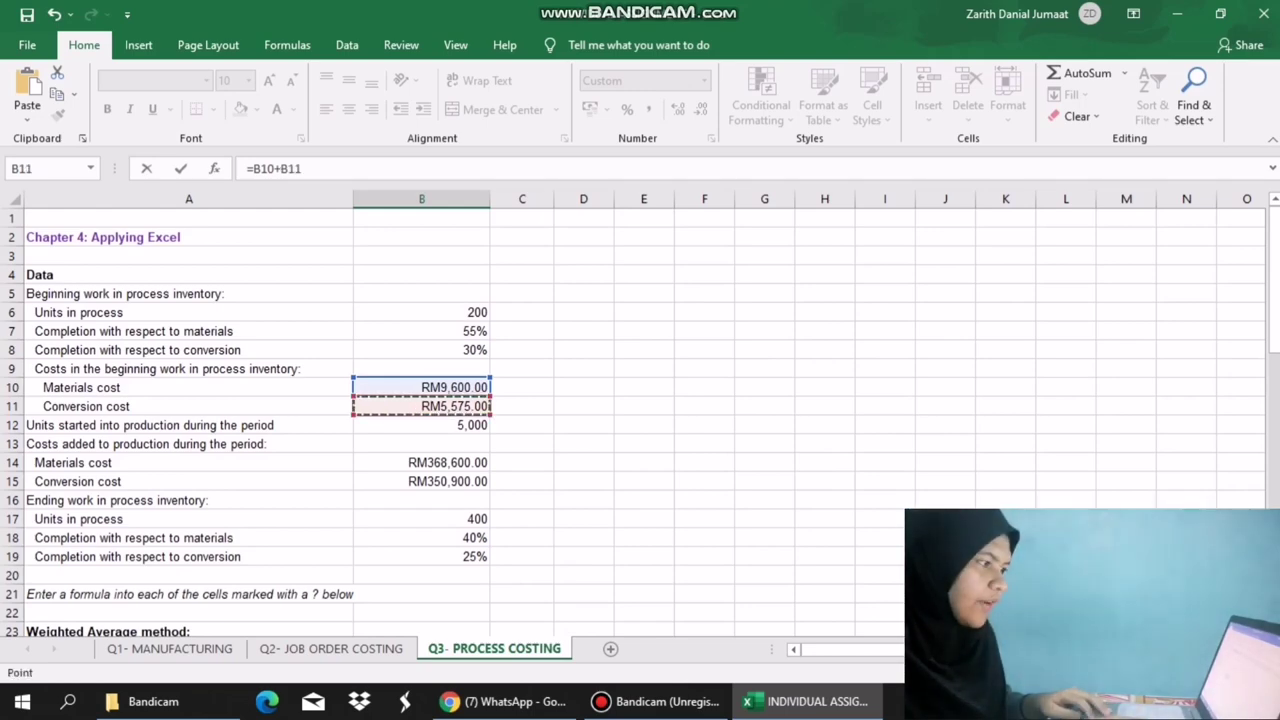
key("Return")
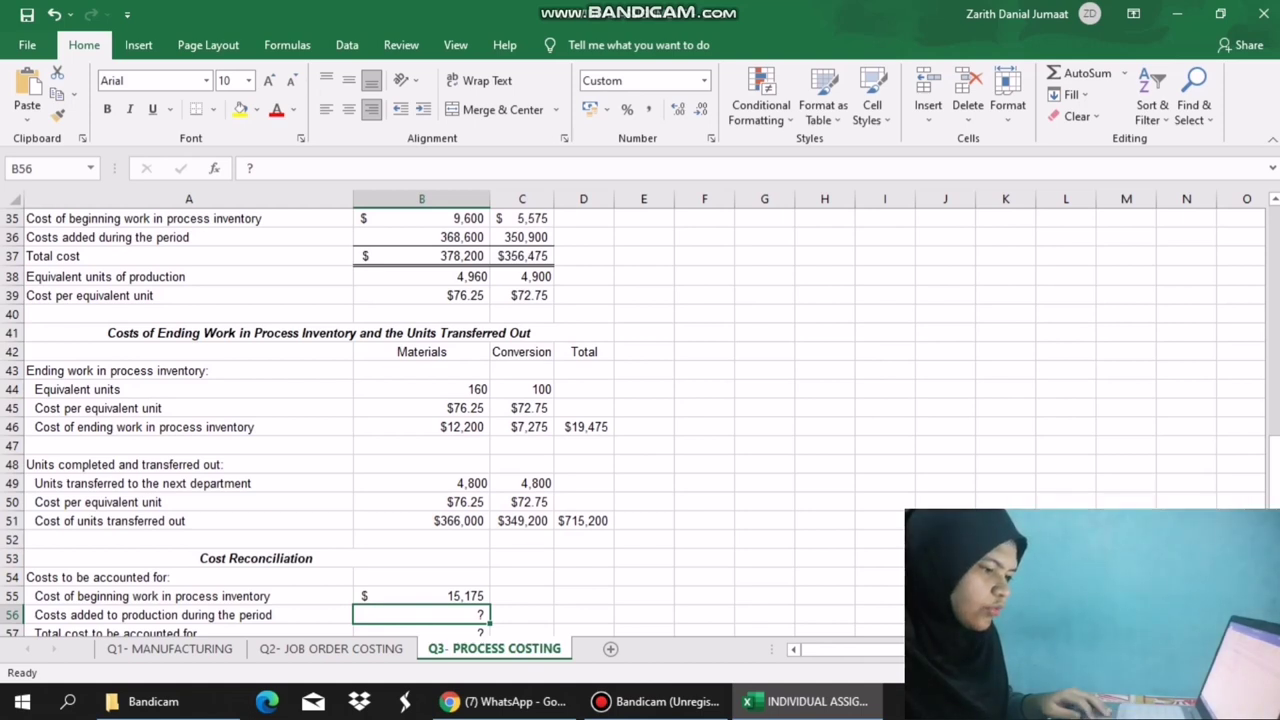
Calculate the costs added to production during the period in B56 with the formula =B14+B15.
type("=")
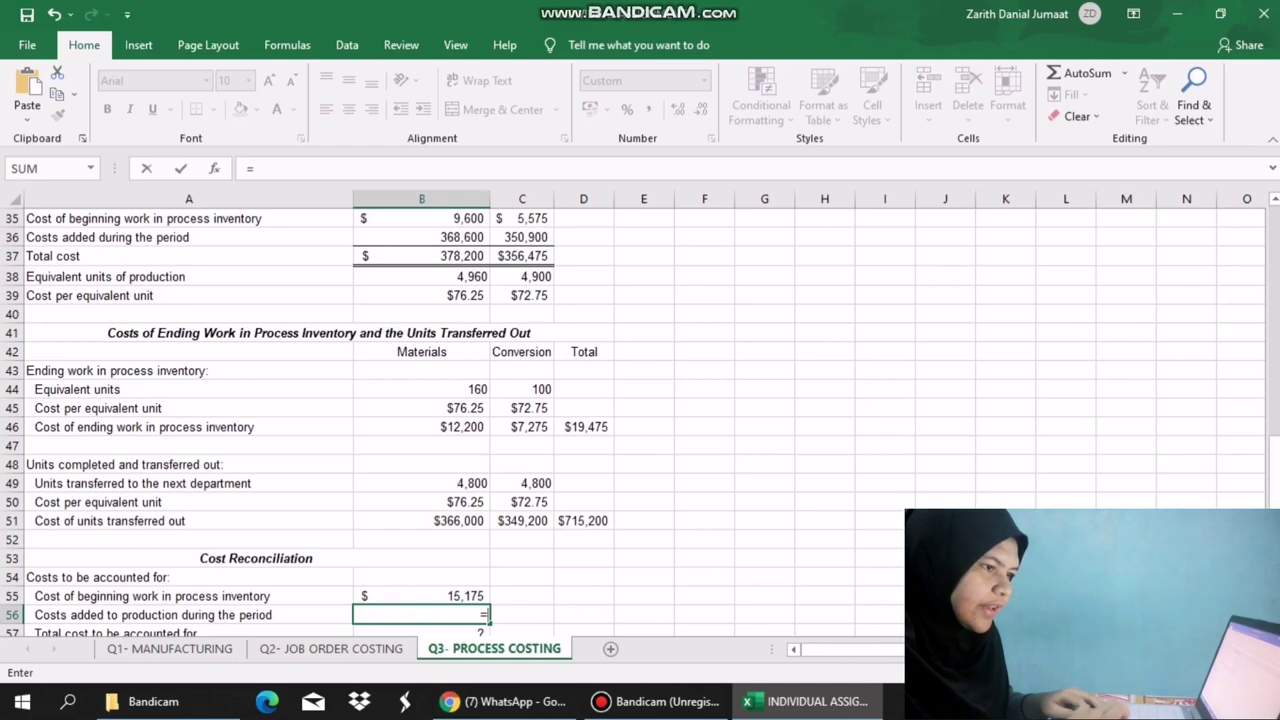
left_click_drag(1275, 486, 1275, 322)
scroll(633, 420, "up", 2)
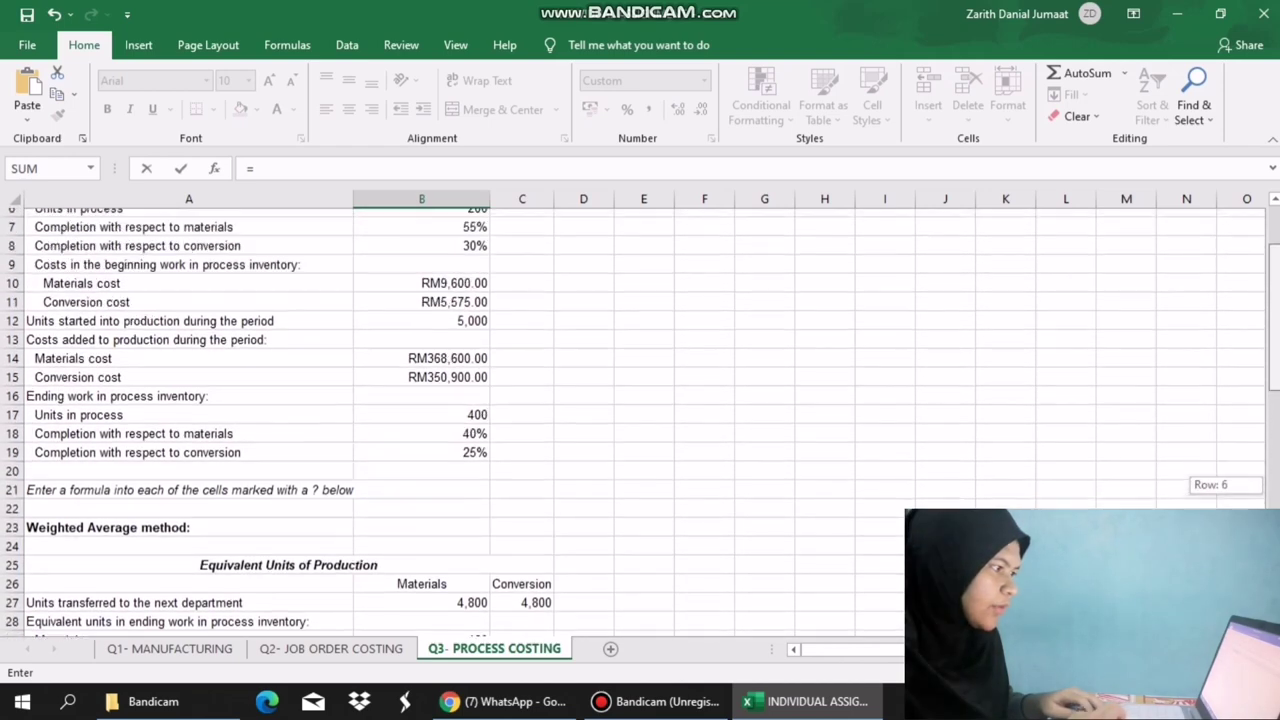
left_click(421, 369)
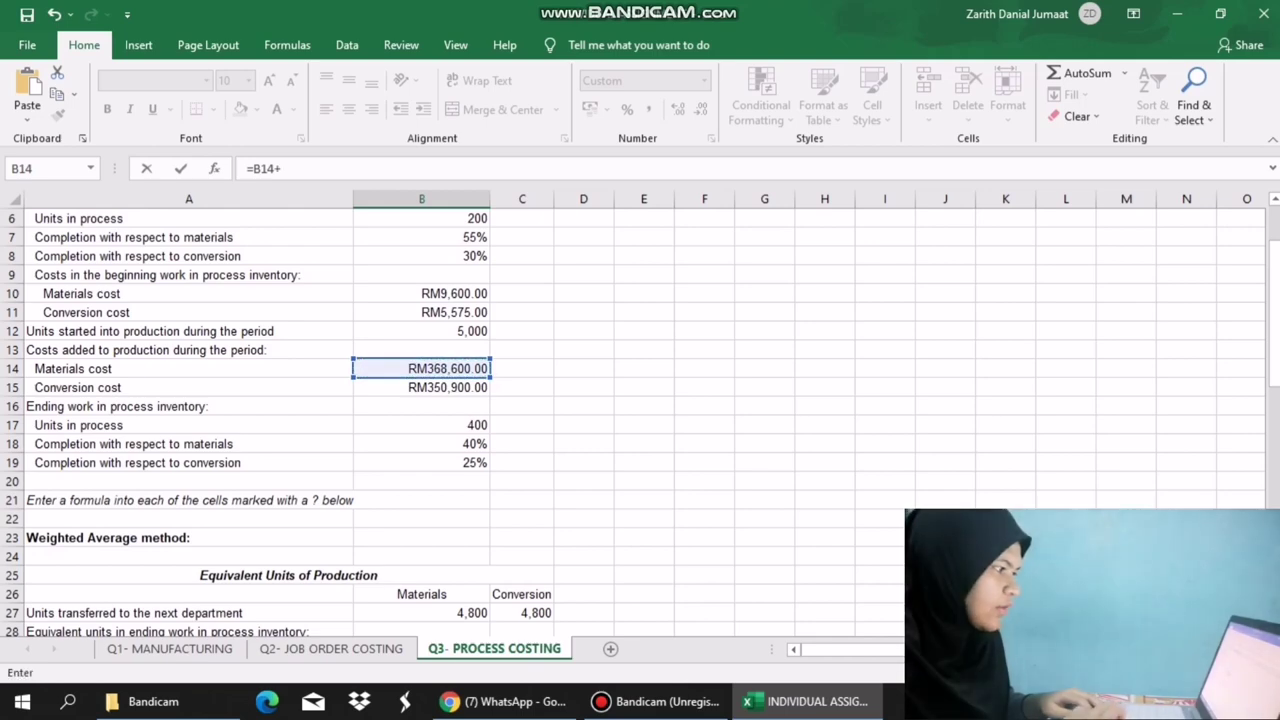
type("+")
left_click(421, 387)
key("Return")
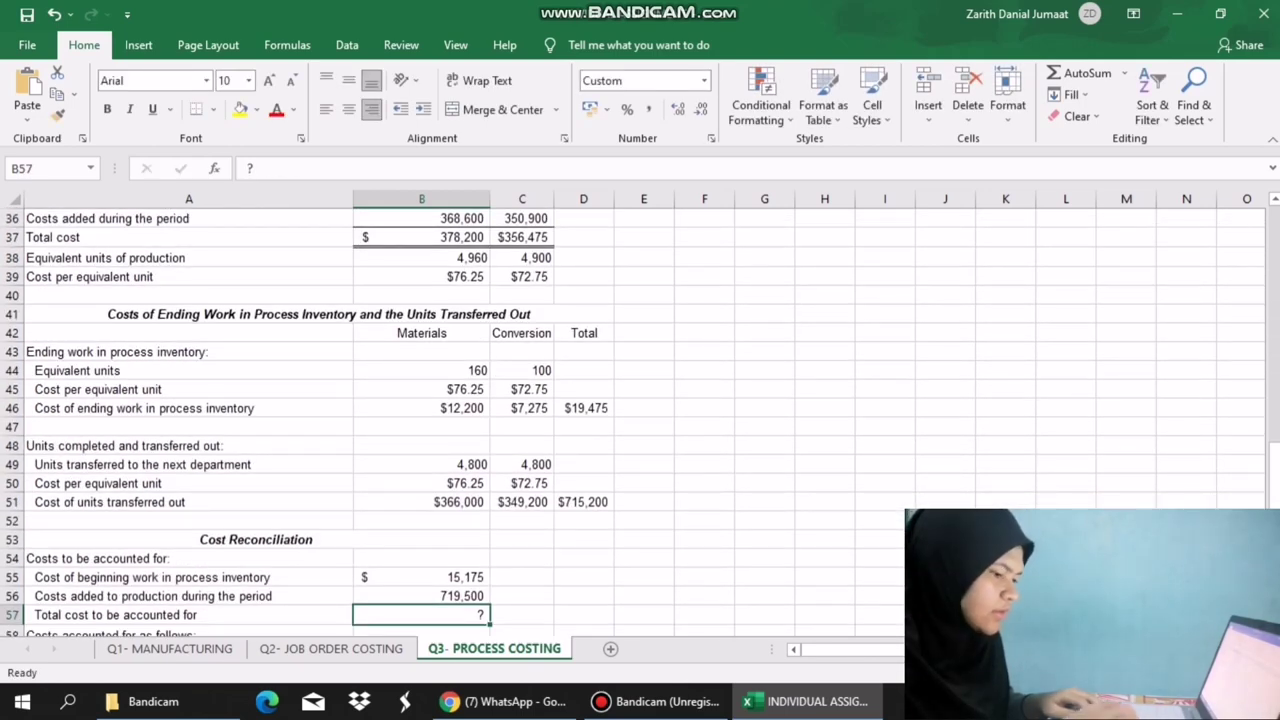
Calculate the total cost to be accounted for in B57 with the formula =B55+B56.
type("=")
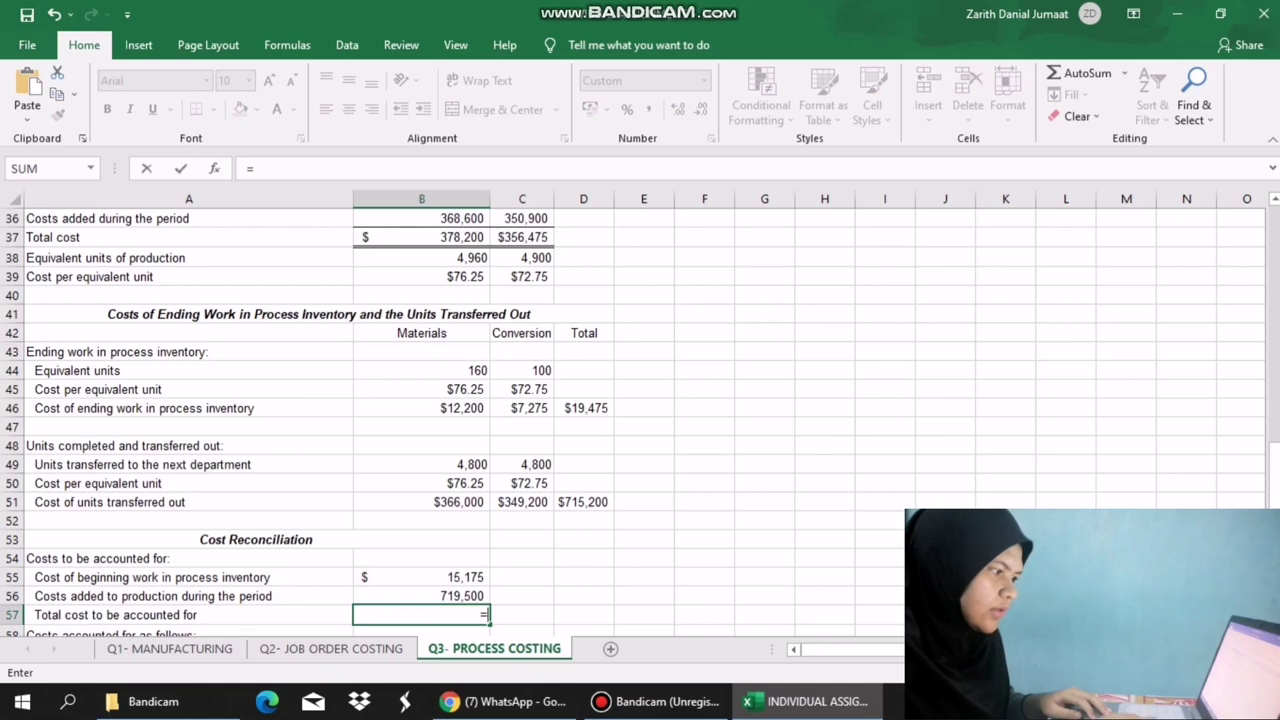
left_click(421, 577)
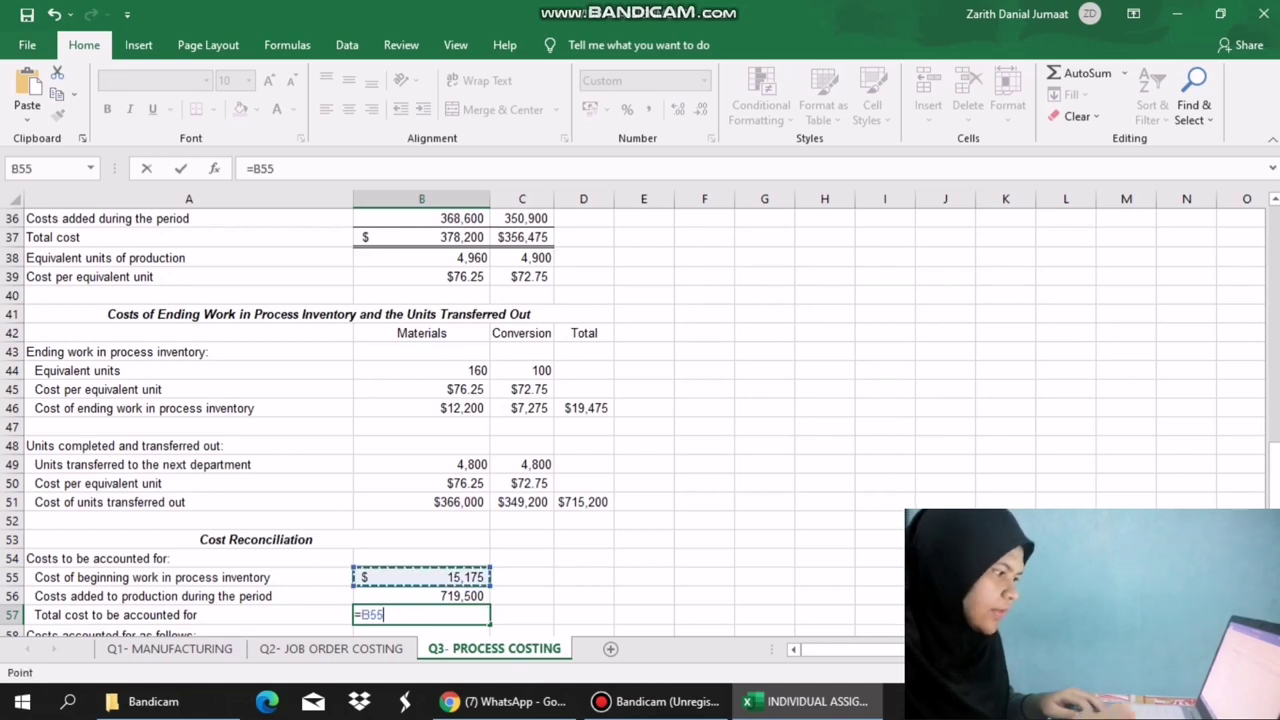
type("+")
left_click(421, 596)
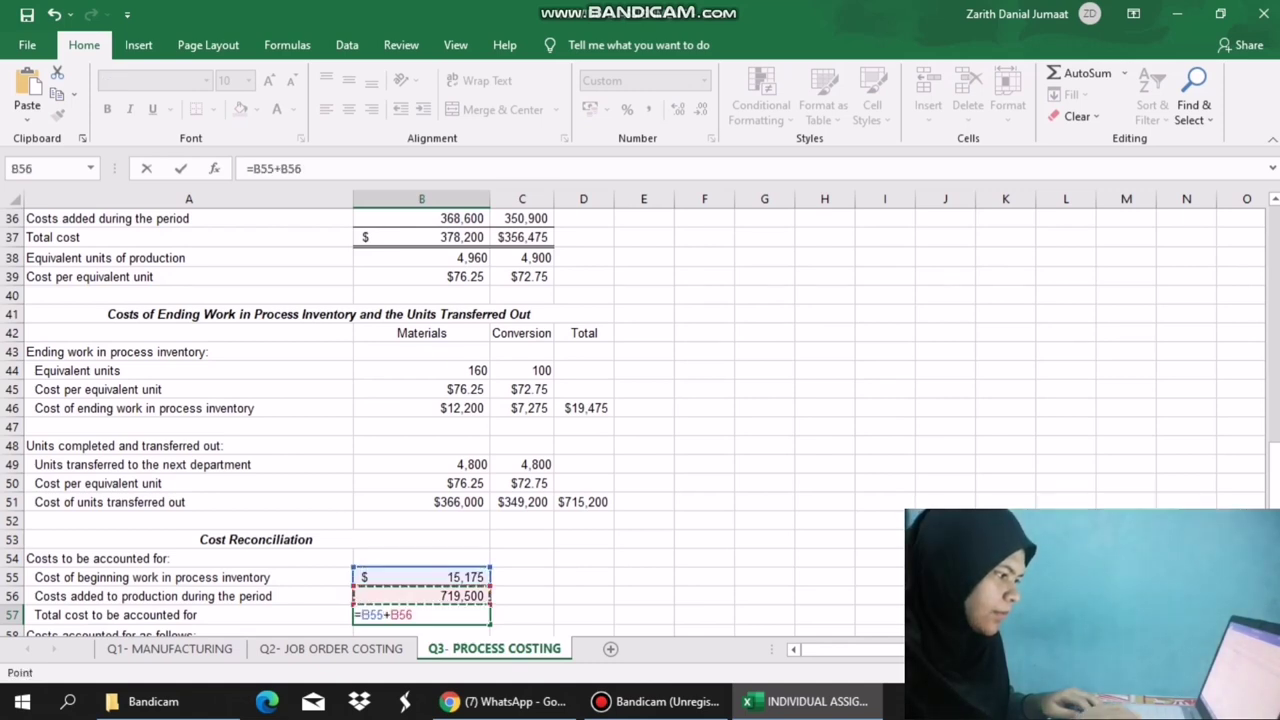
key("Return")
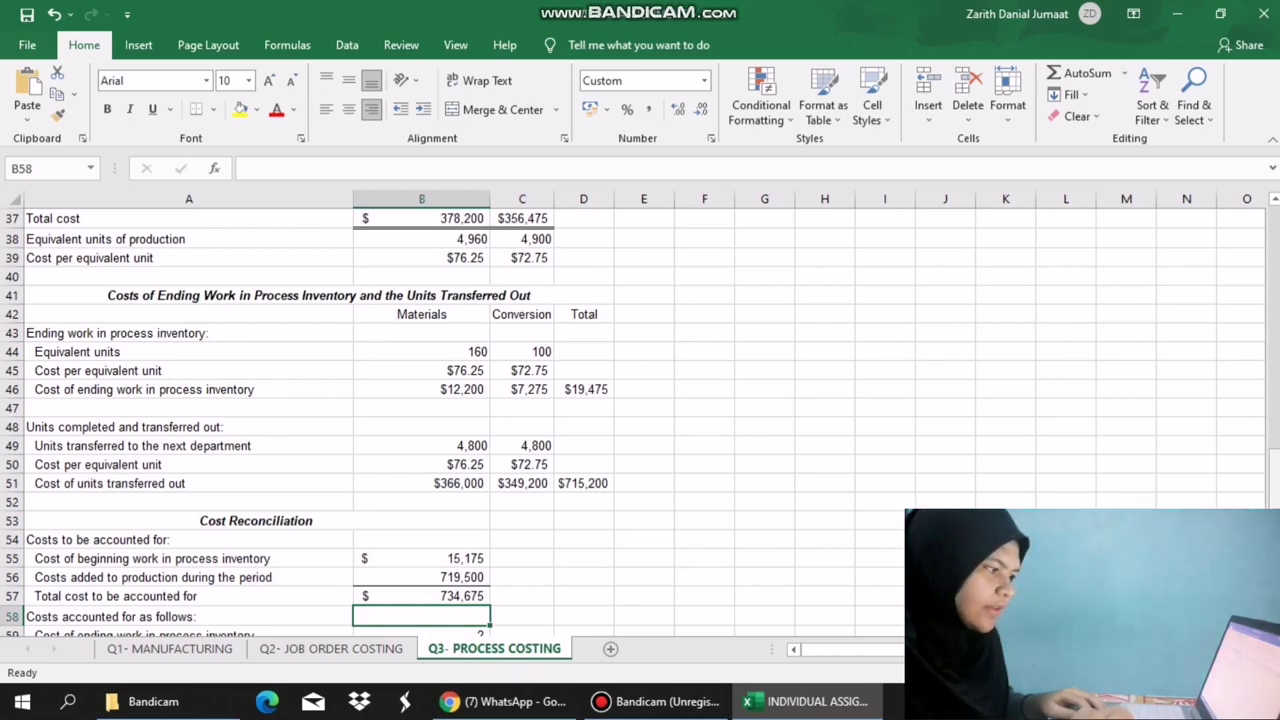
Link the cost of ending work in process inventory in B59 to its computed total with =D46.
scroll(640, 420, "down", 2)
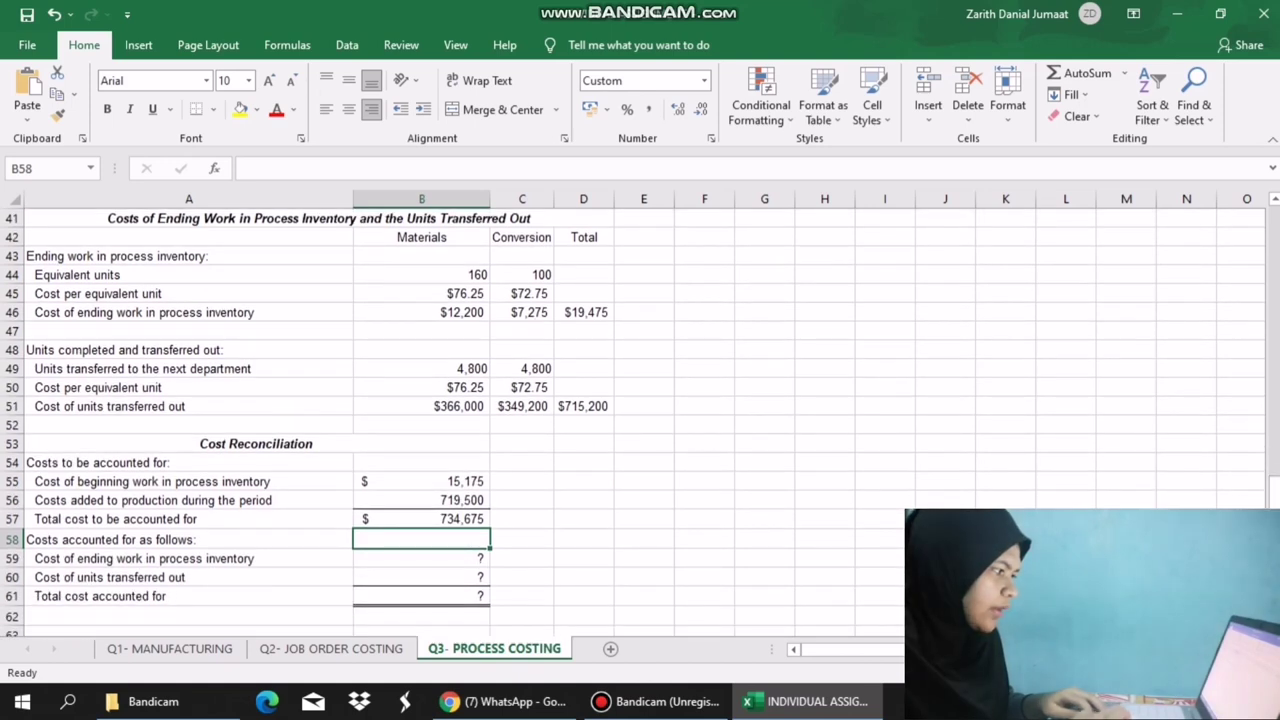
left_click(422, 559)
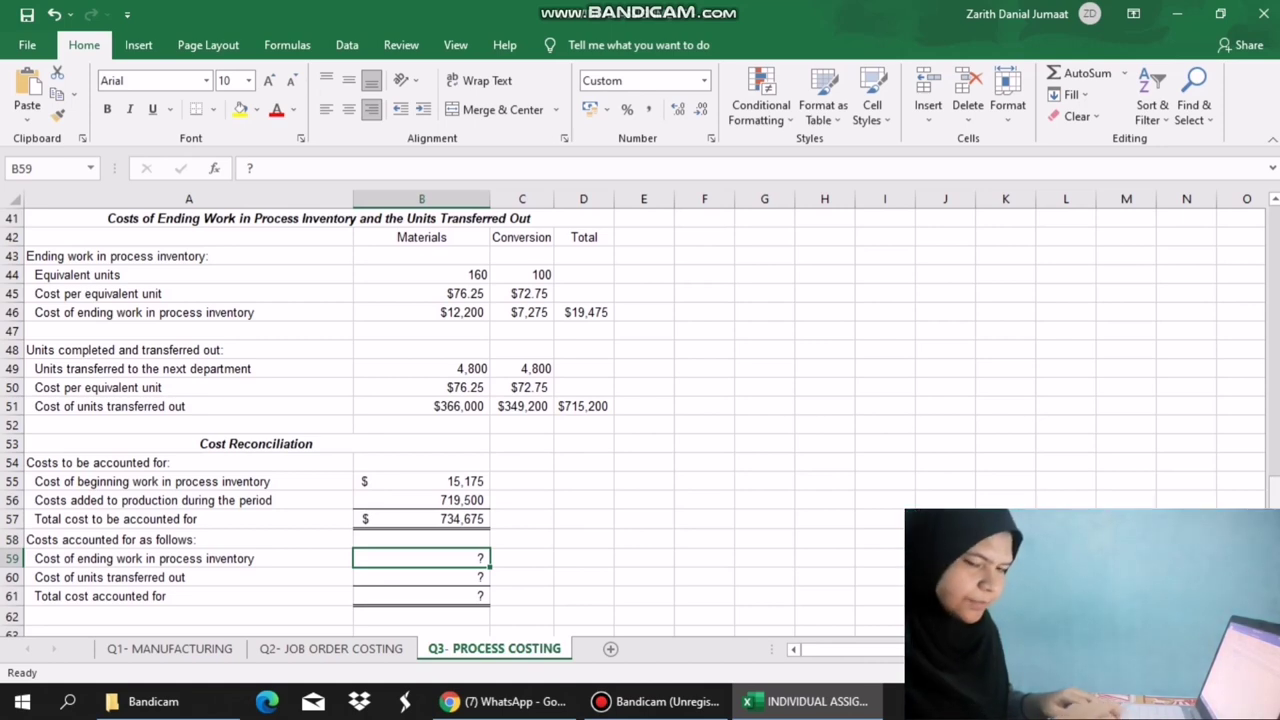
left_click(584, 313)
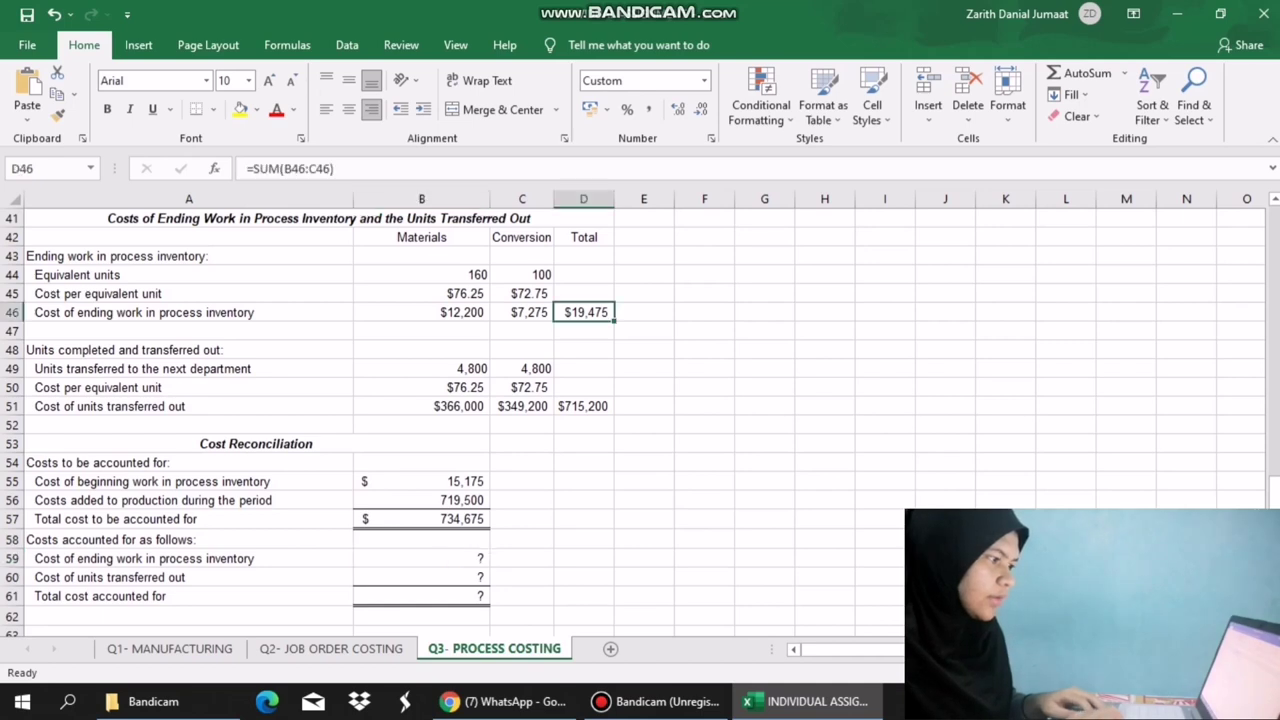
left_click(422, 559)
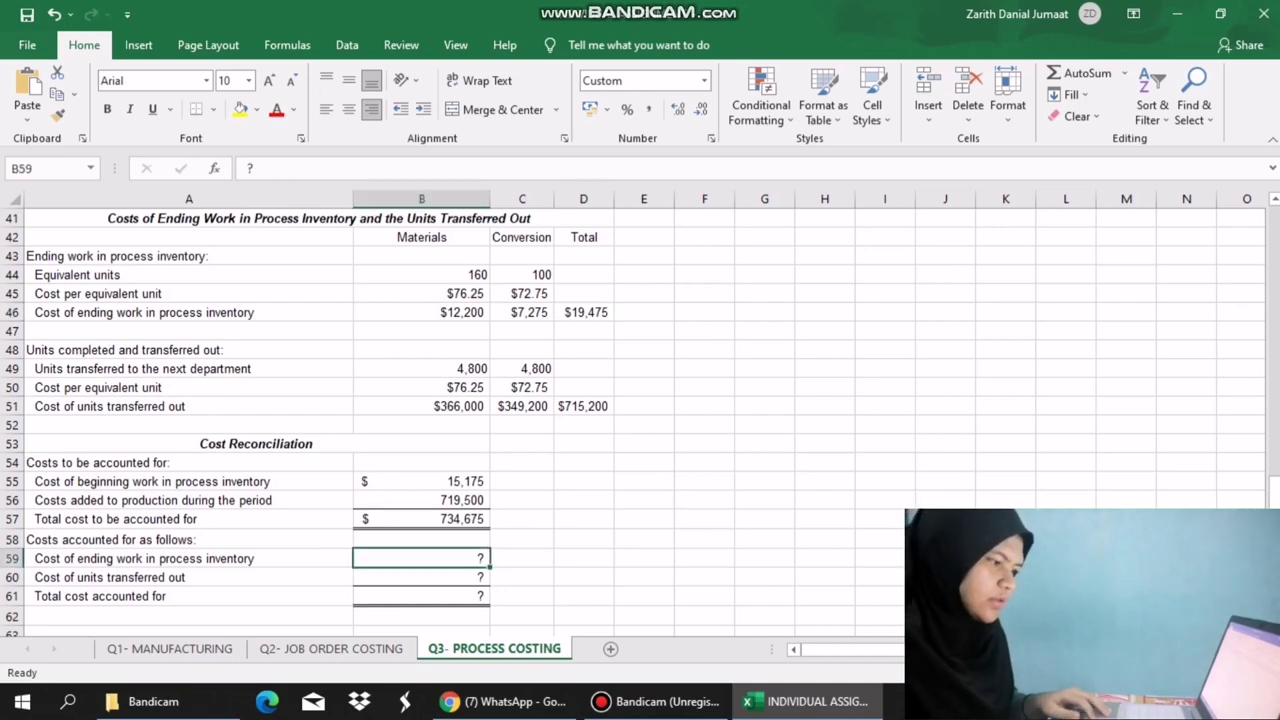
type("=")
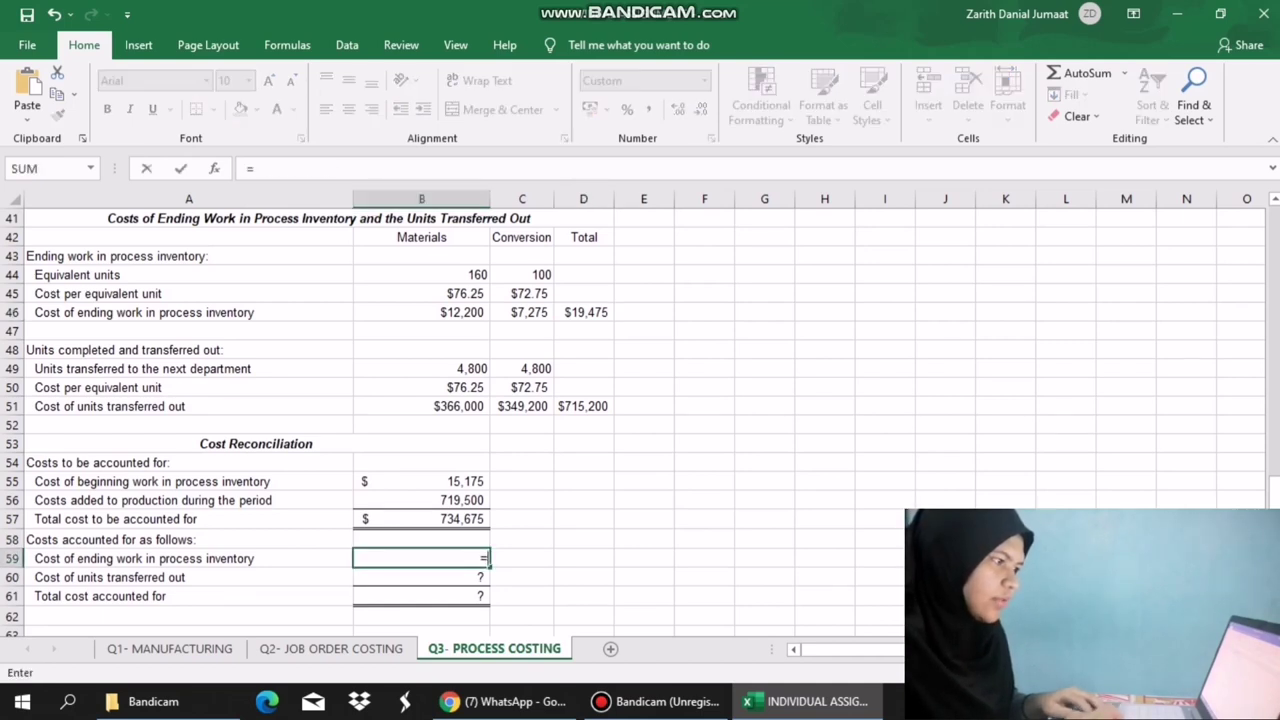
left_click(584, 313)
key("Return")
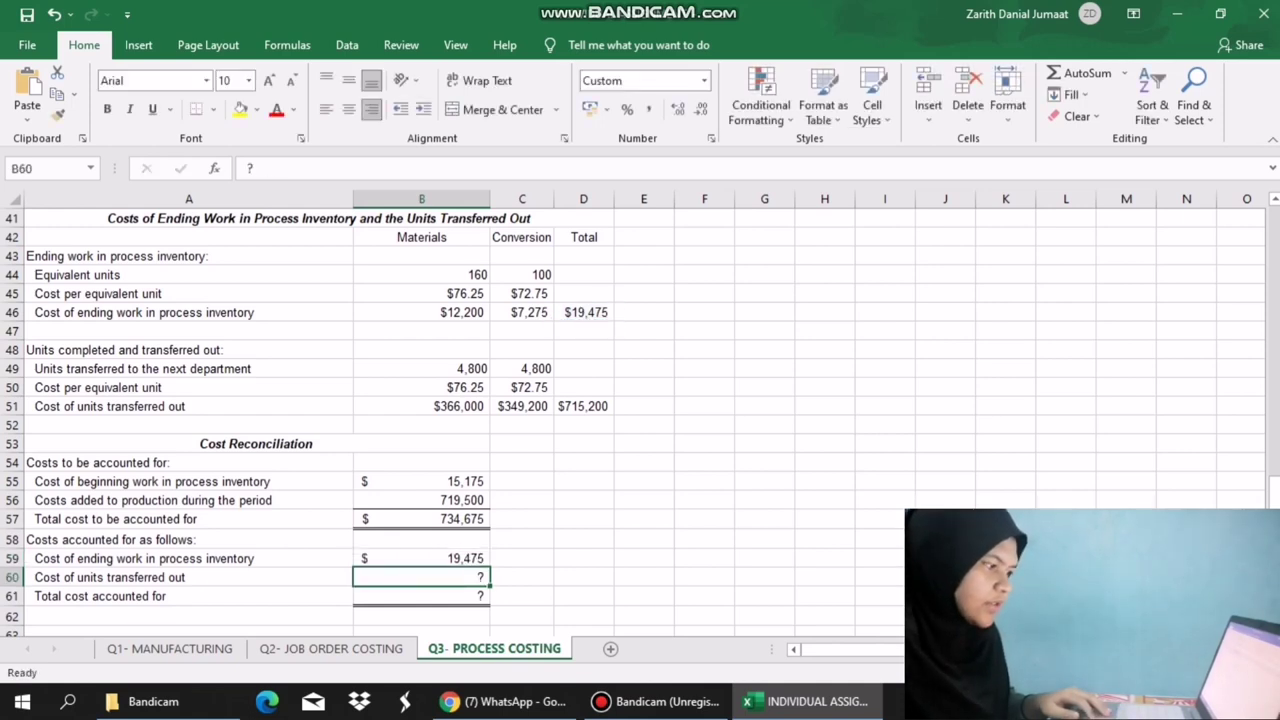
Link the reconciliation's cost of units transferred out in B60 to its computed total with =D51.
type("=")
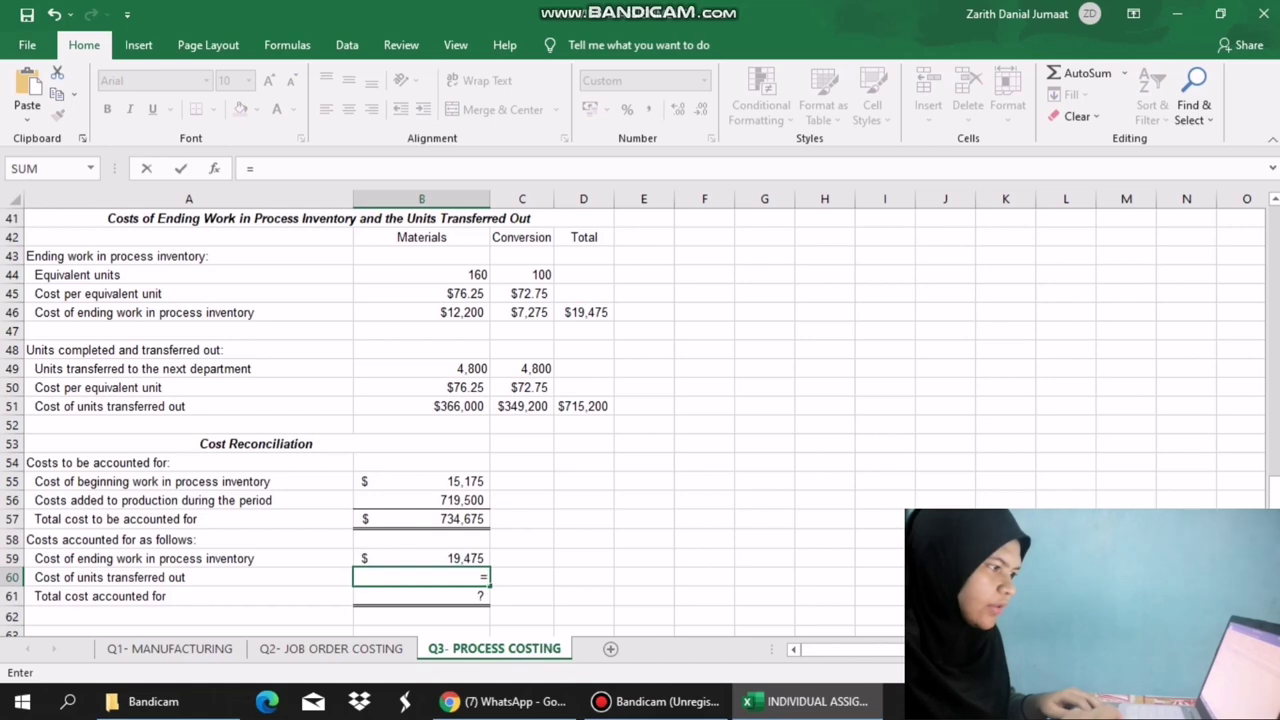
left_click(584, 406)
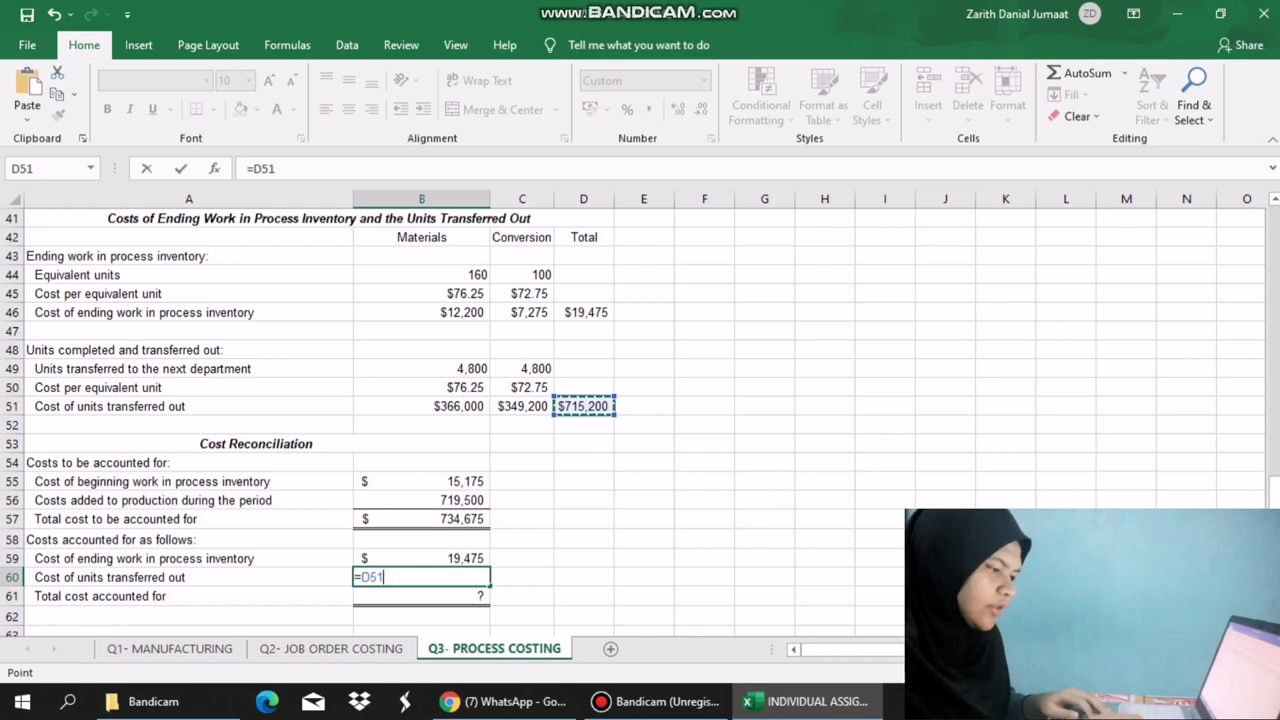
key("Return")
Calculate the total cost accounted for in B61 with the formula =B59+B60.
type("=")
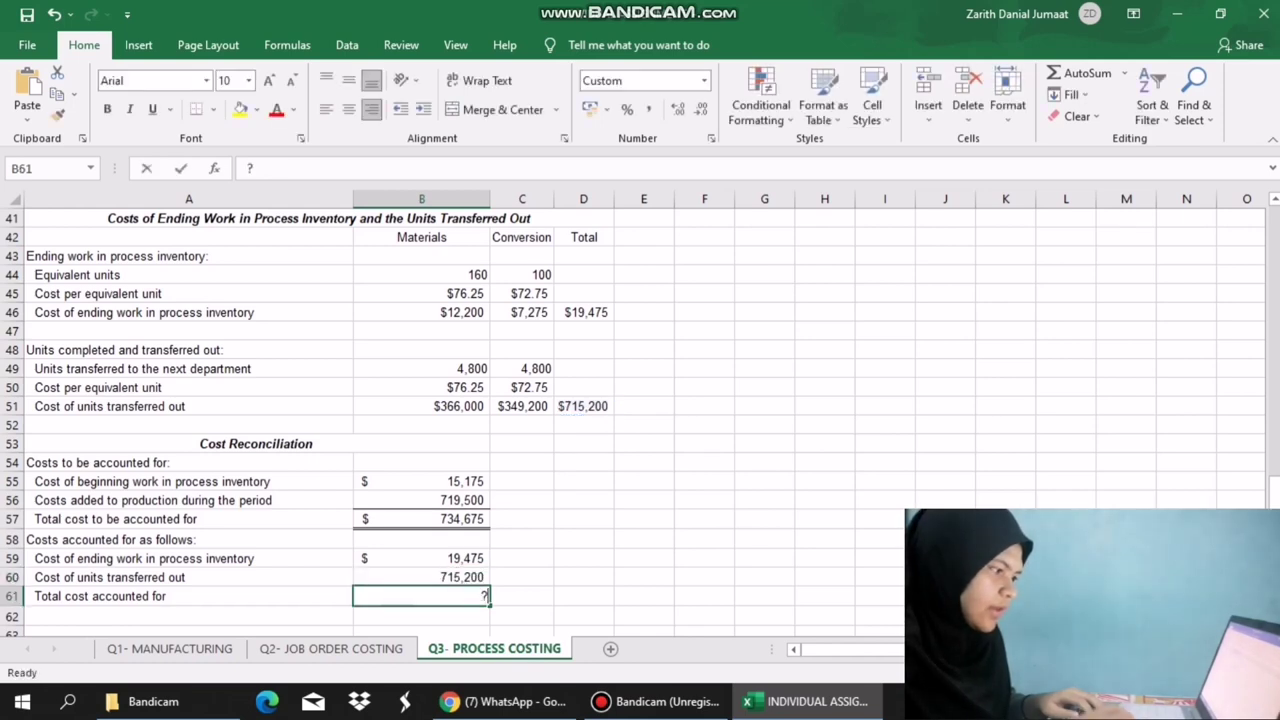
key("Up")
key("Up")
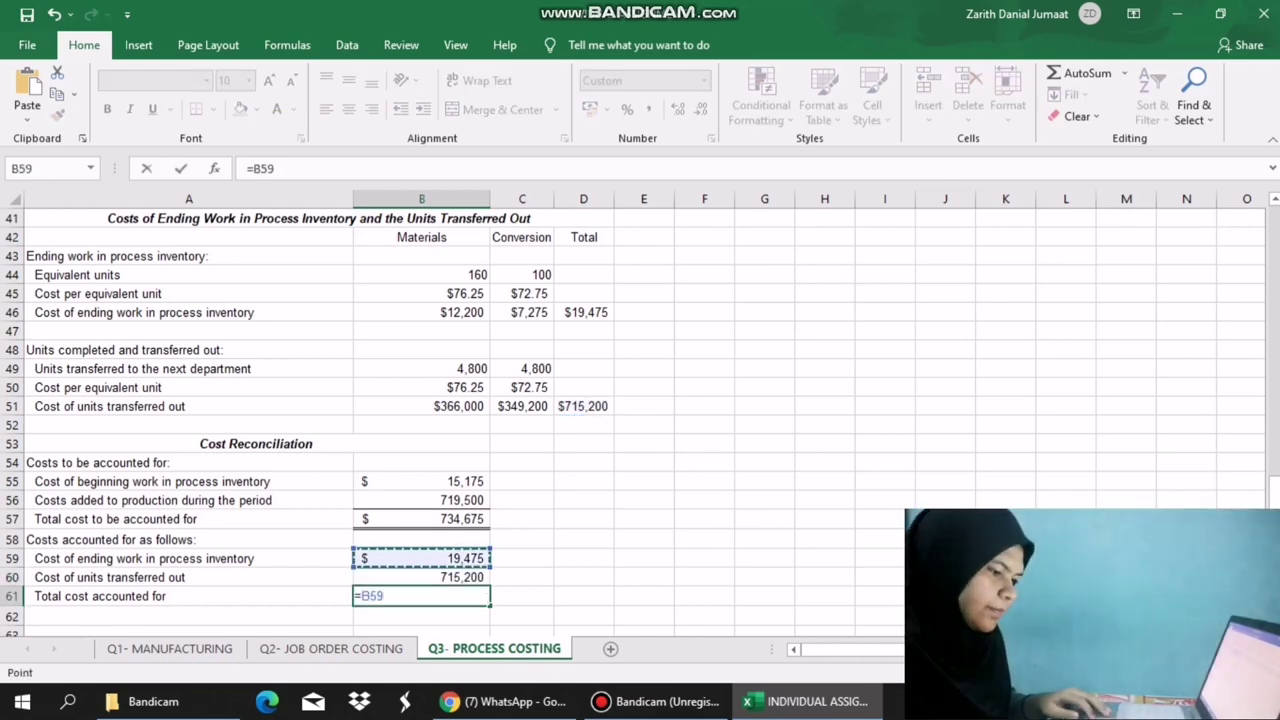
type("+")
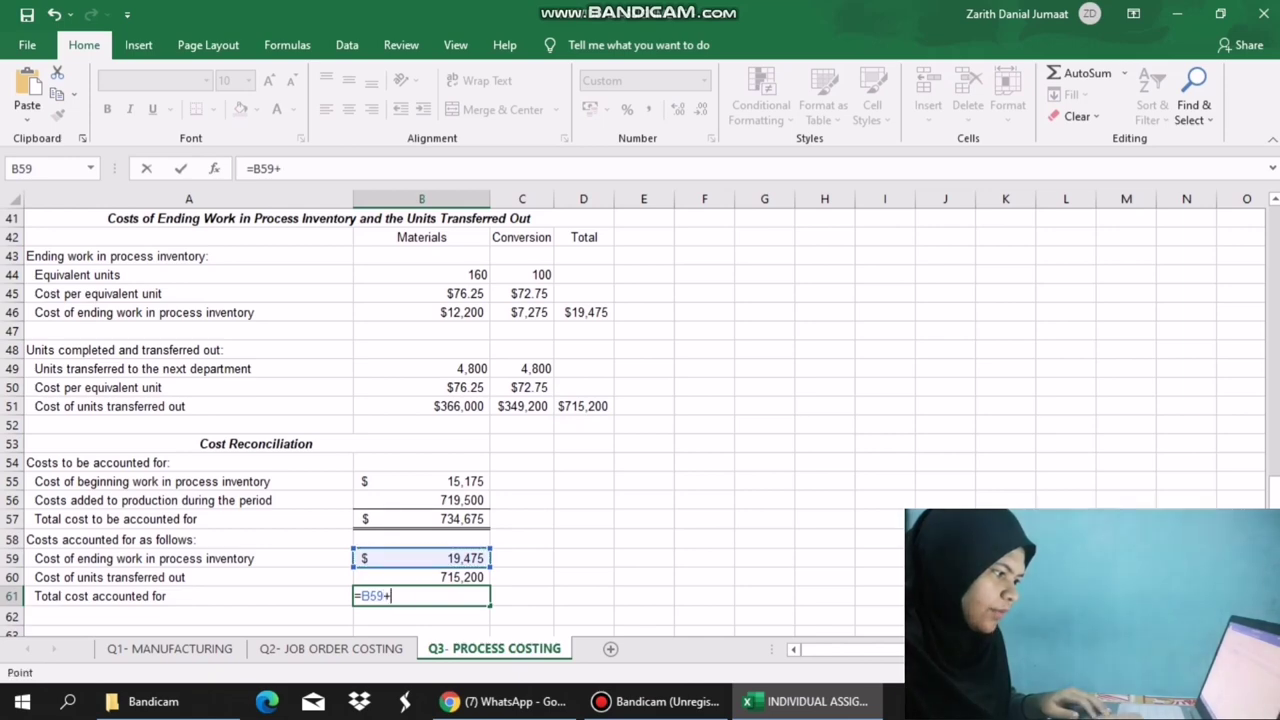
left_click(421, 577)
key("Return")
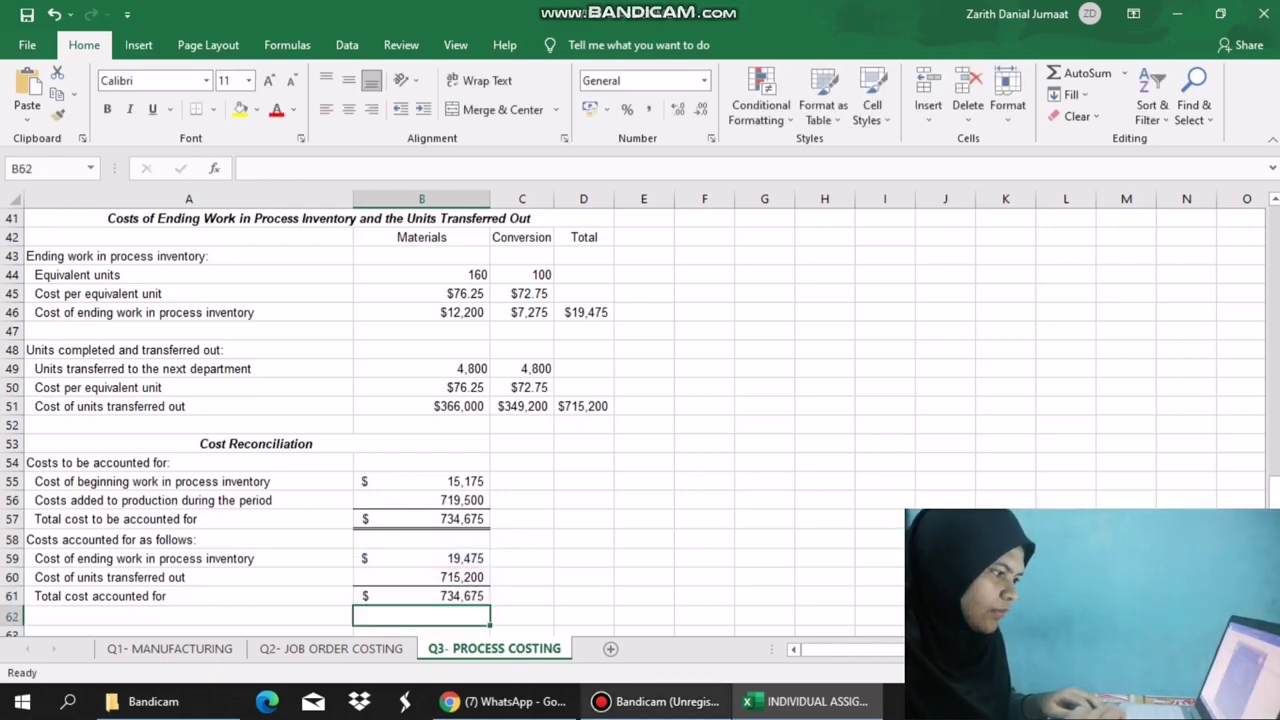
left_click(655, 701)
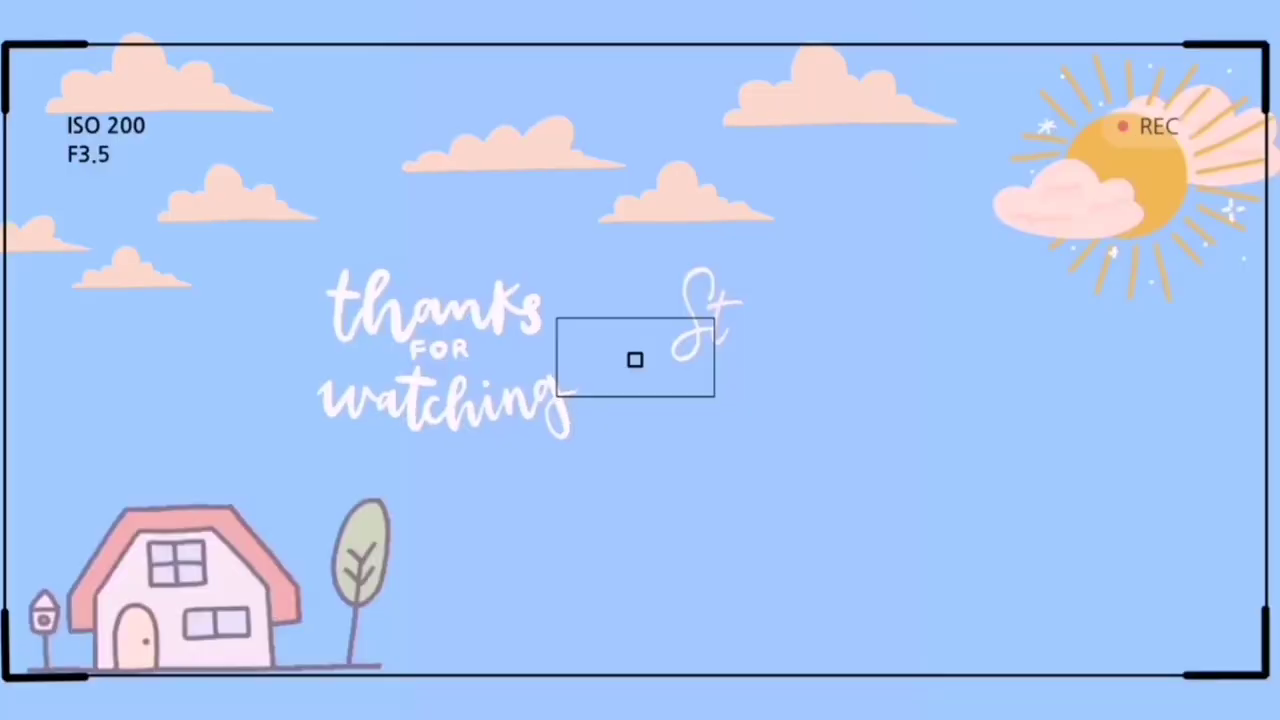